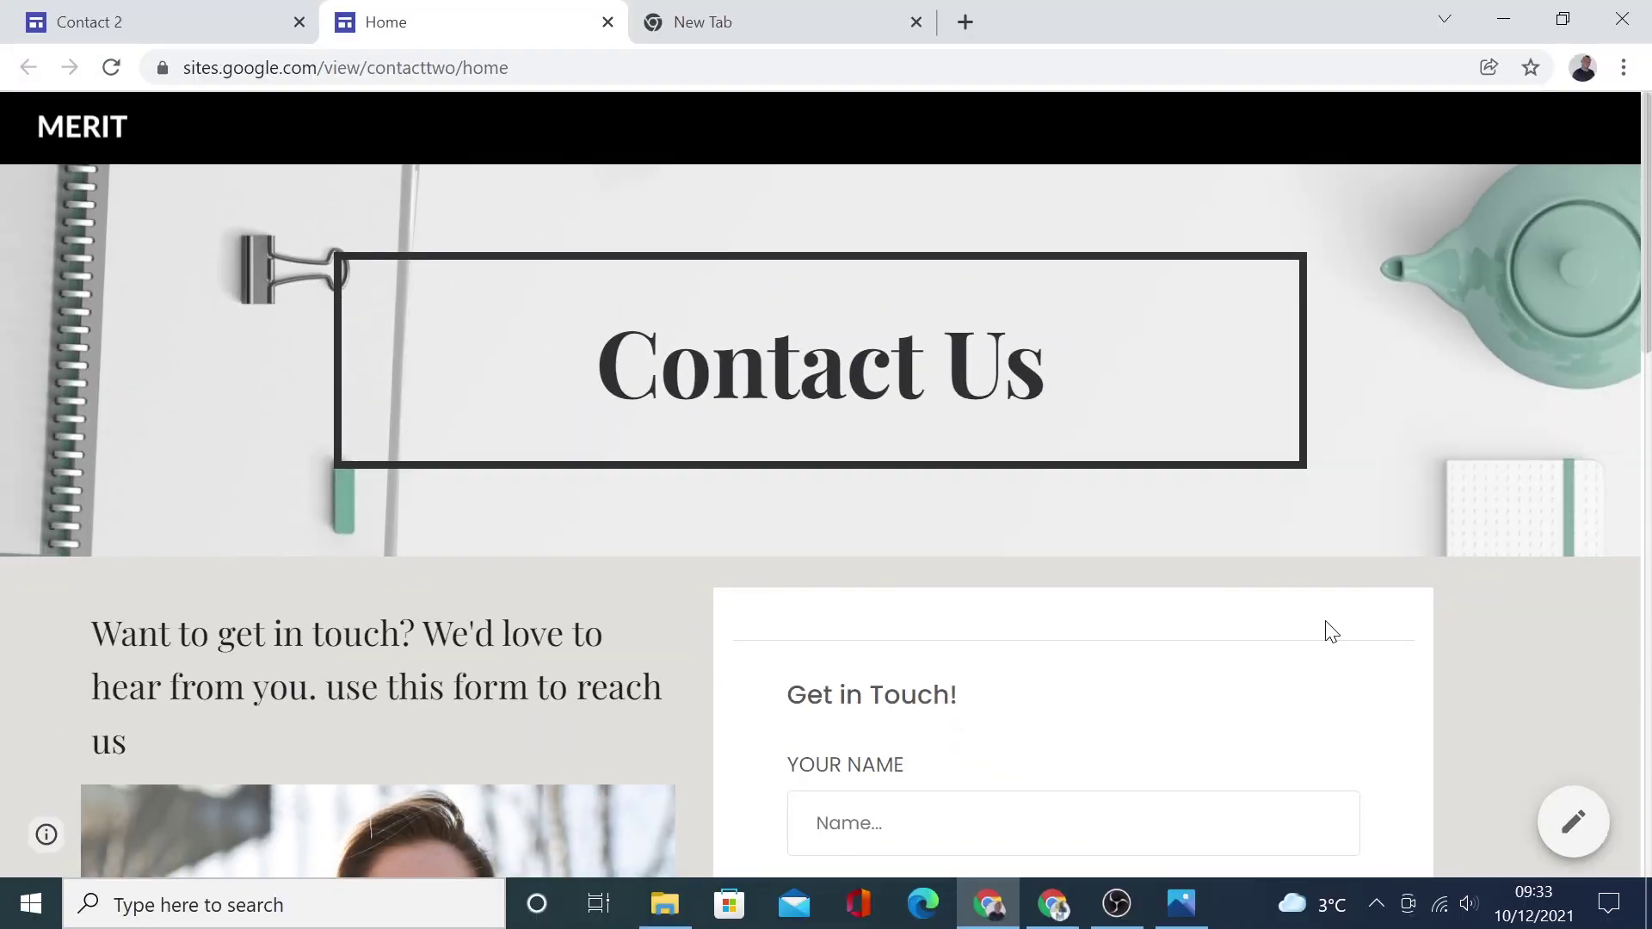
# Scroll through the published Contact Us page to review all its sections
pyautogui.scroll(-5, 1332, 632)
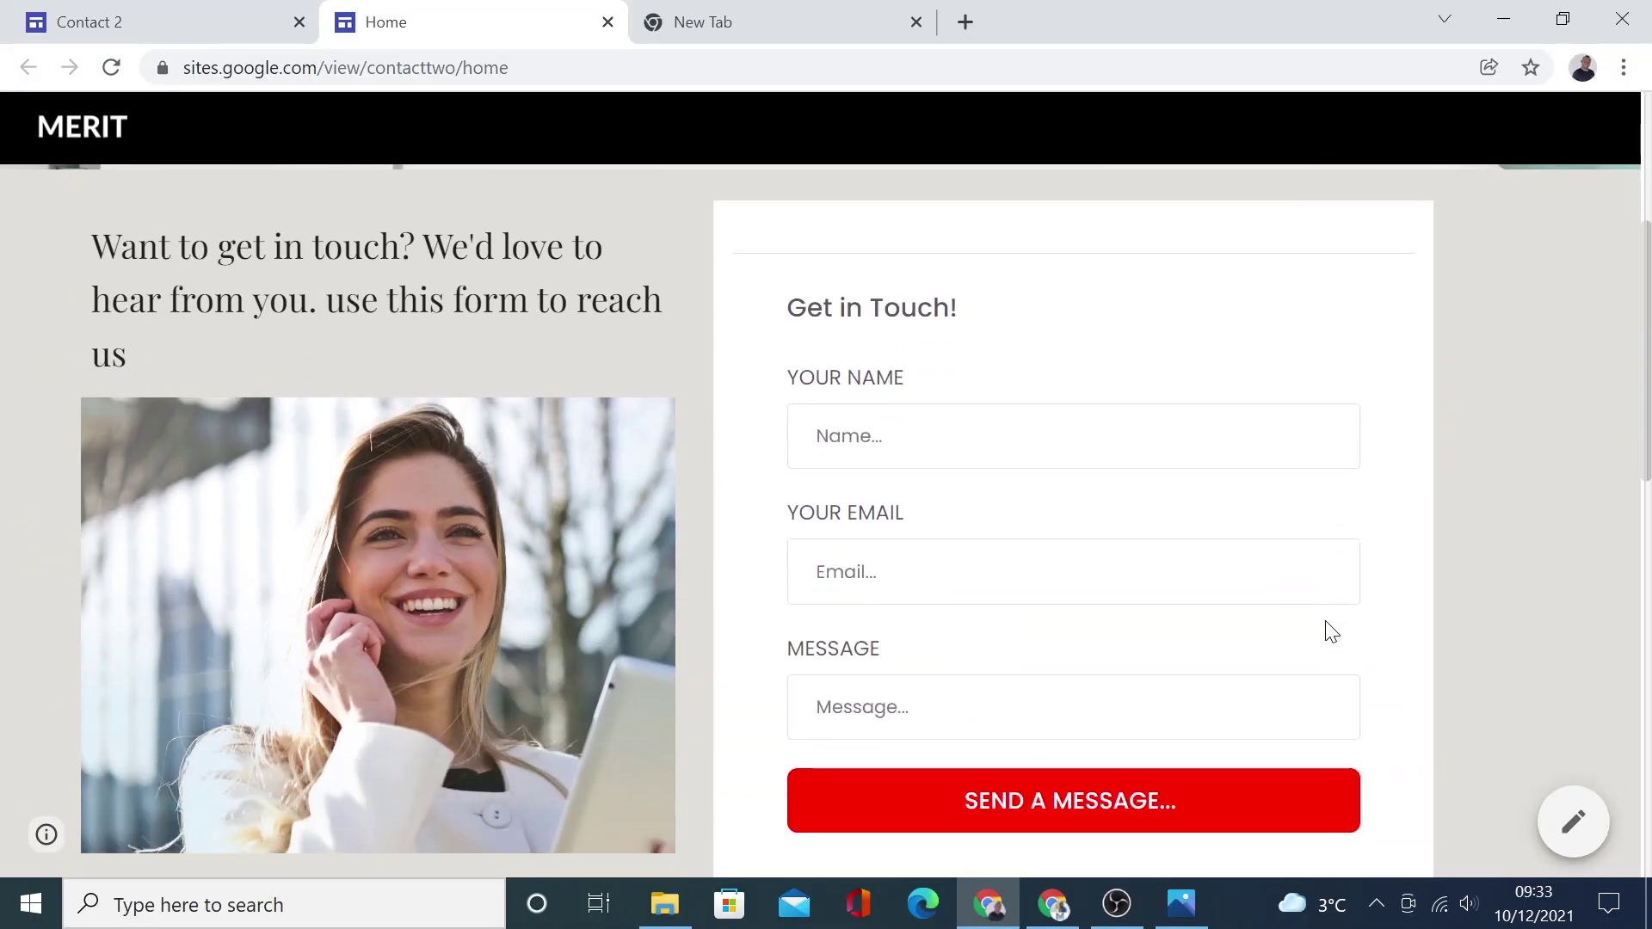
pyautogui.scroll(-3, 1332, 633)
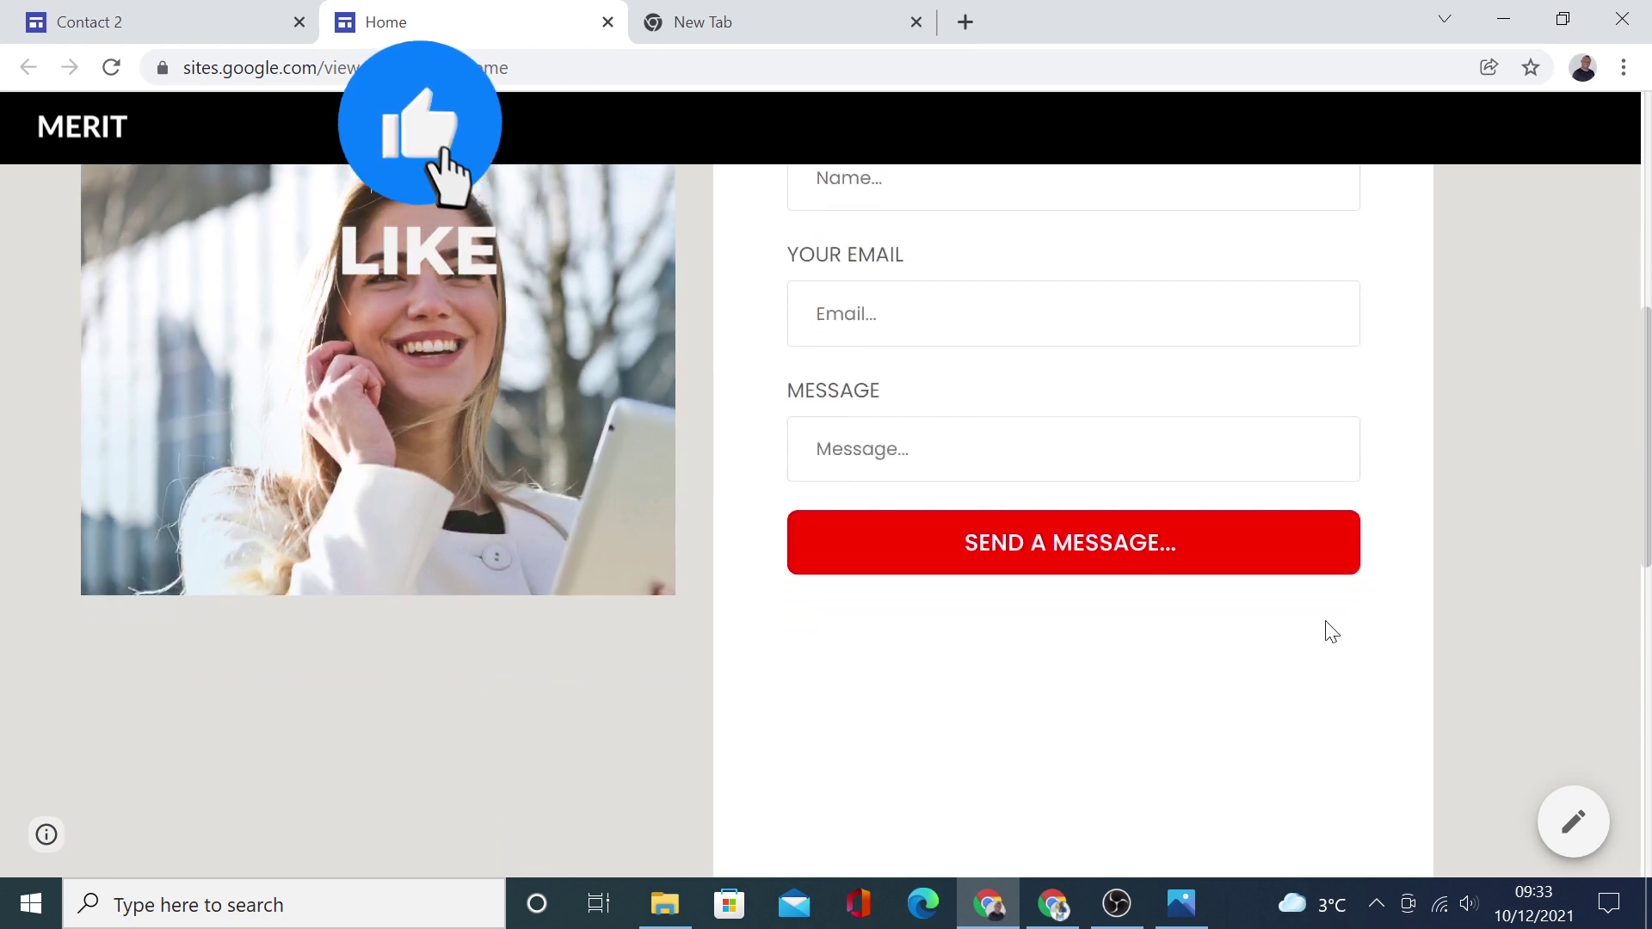
pyautogui.scroll(-2, 1332, 632)
pyautogui.scroll(6, 1328, 628)
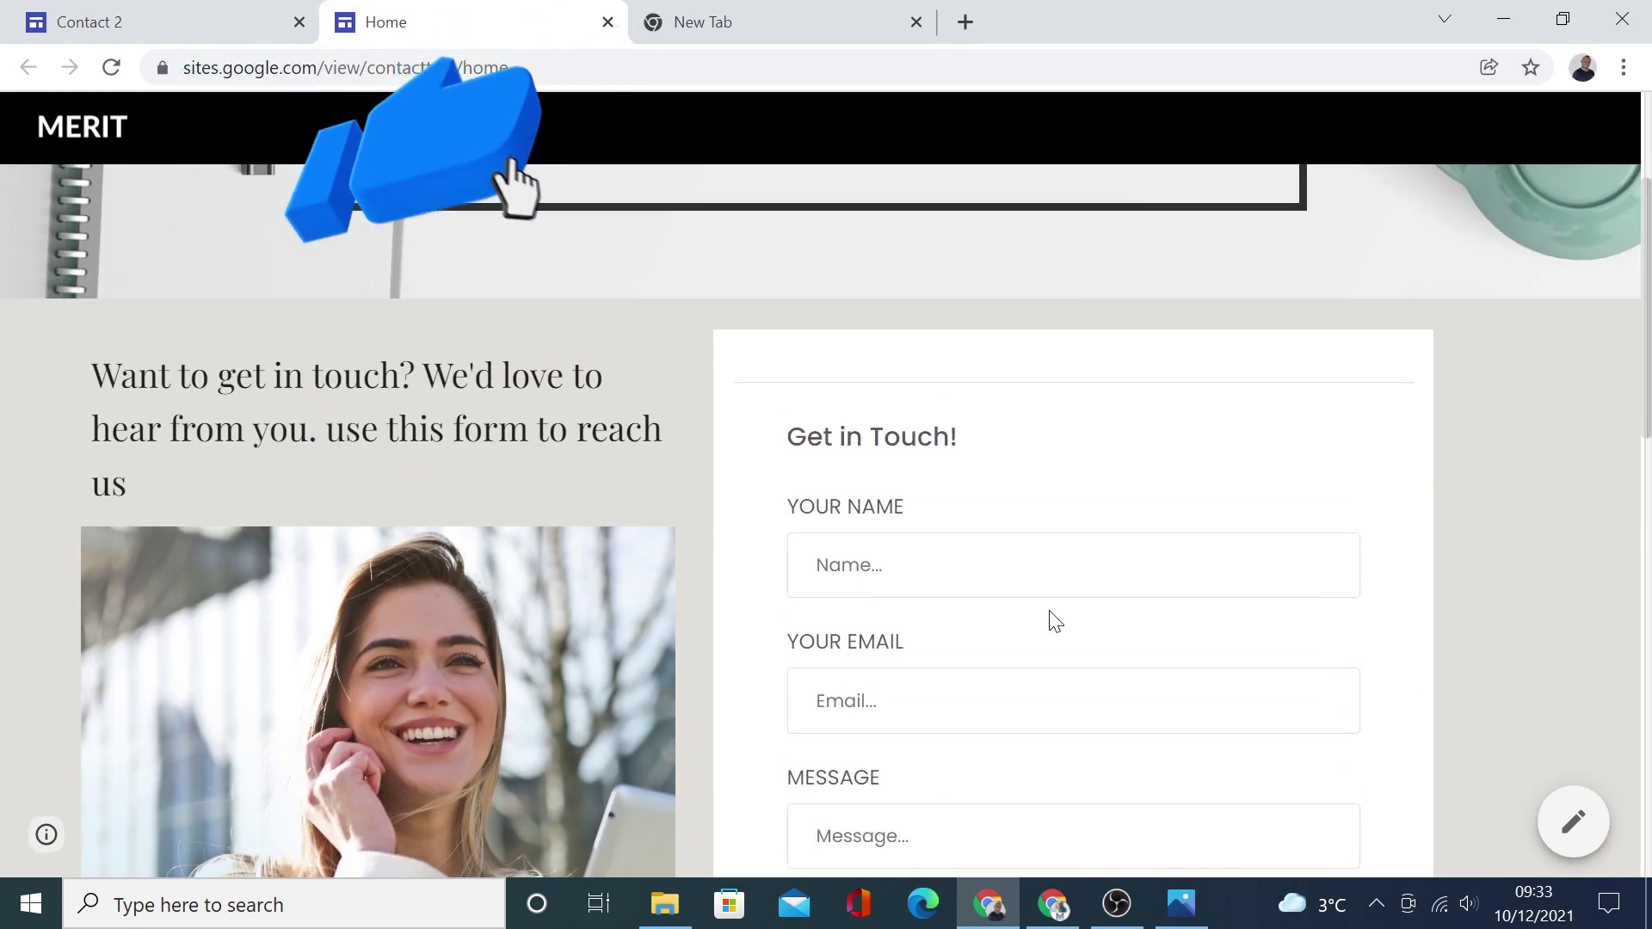
pyautogui.scroll(-3, 1281, 775)
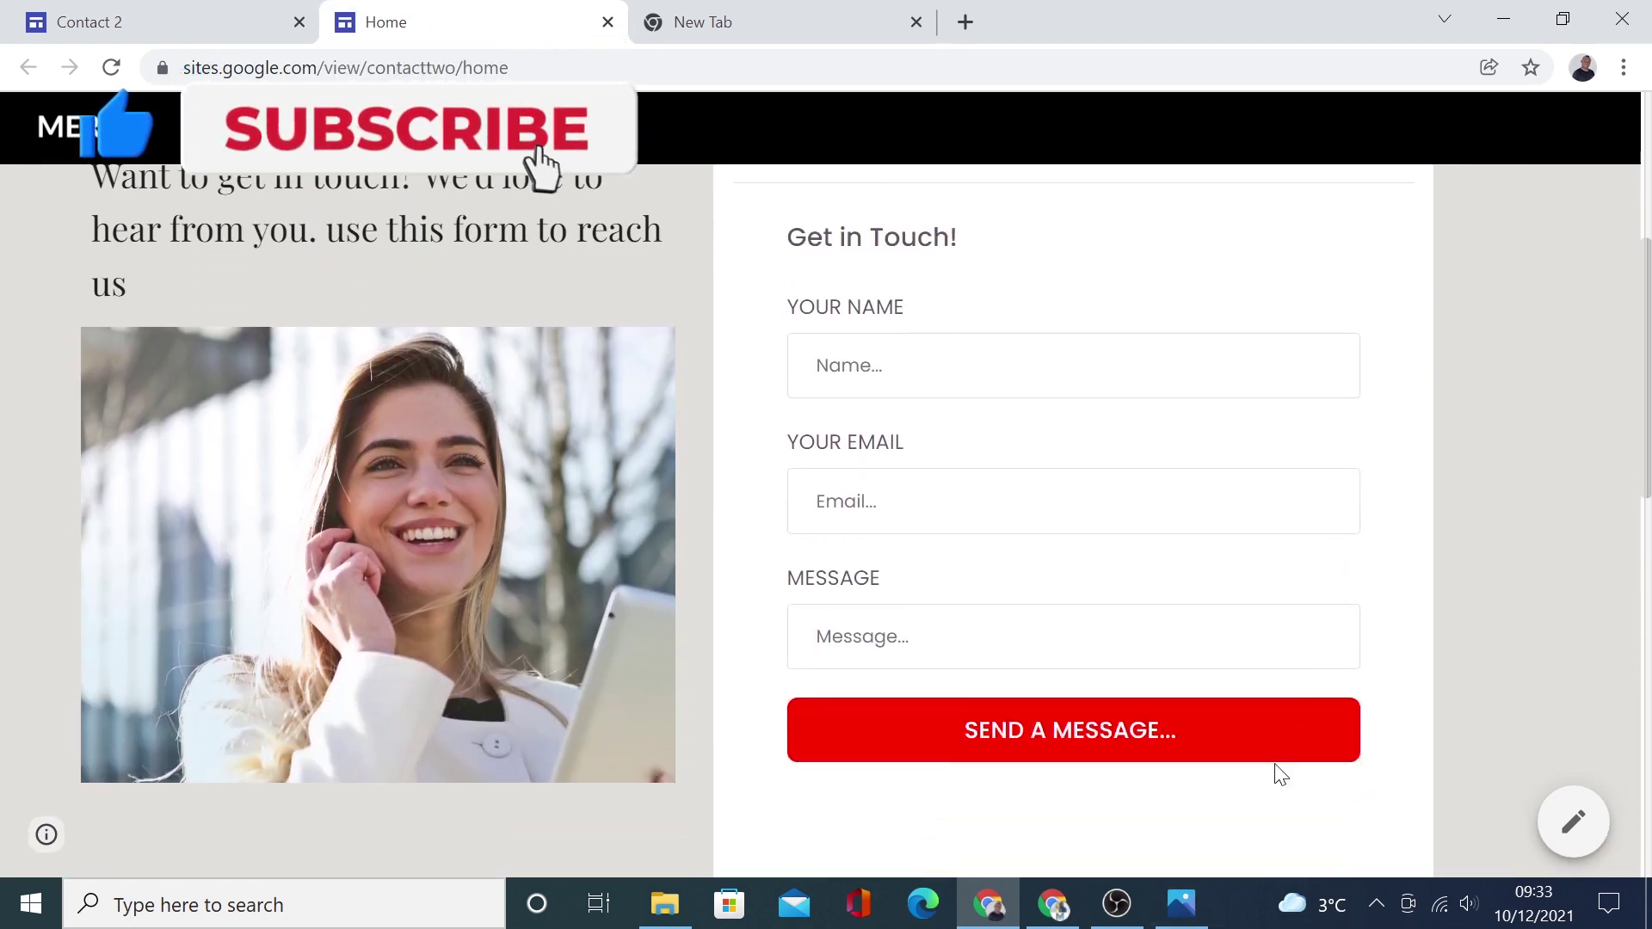
pyautogui.scroll(-2, 1278, 773)
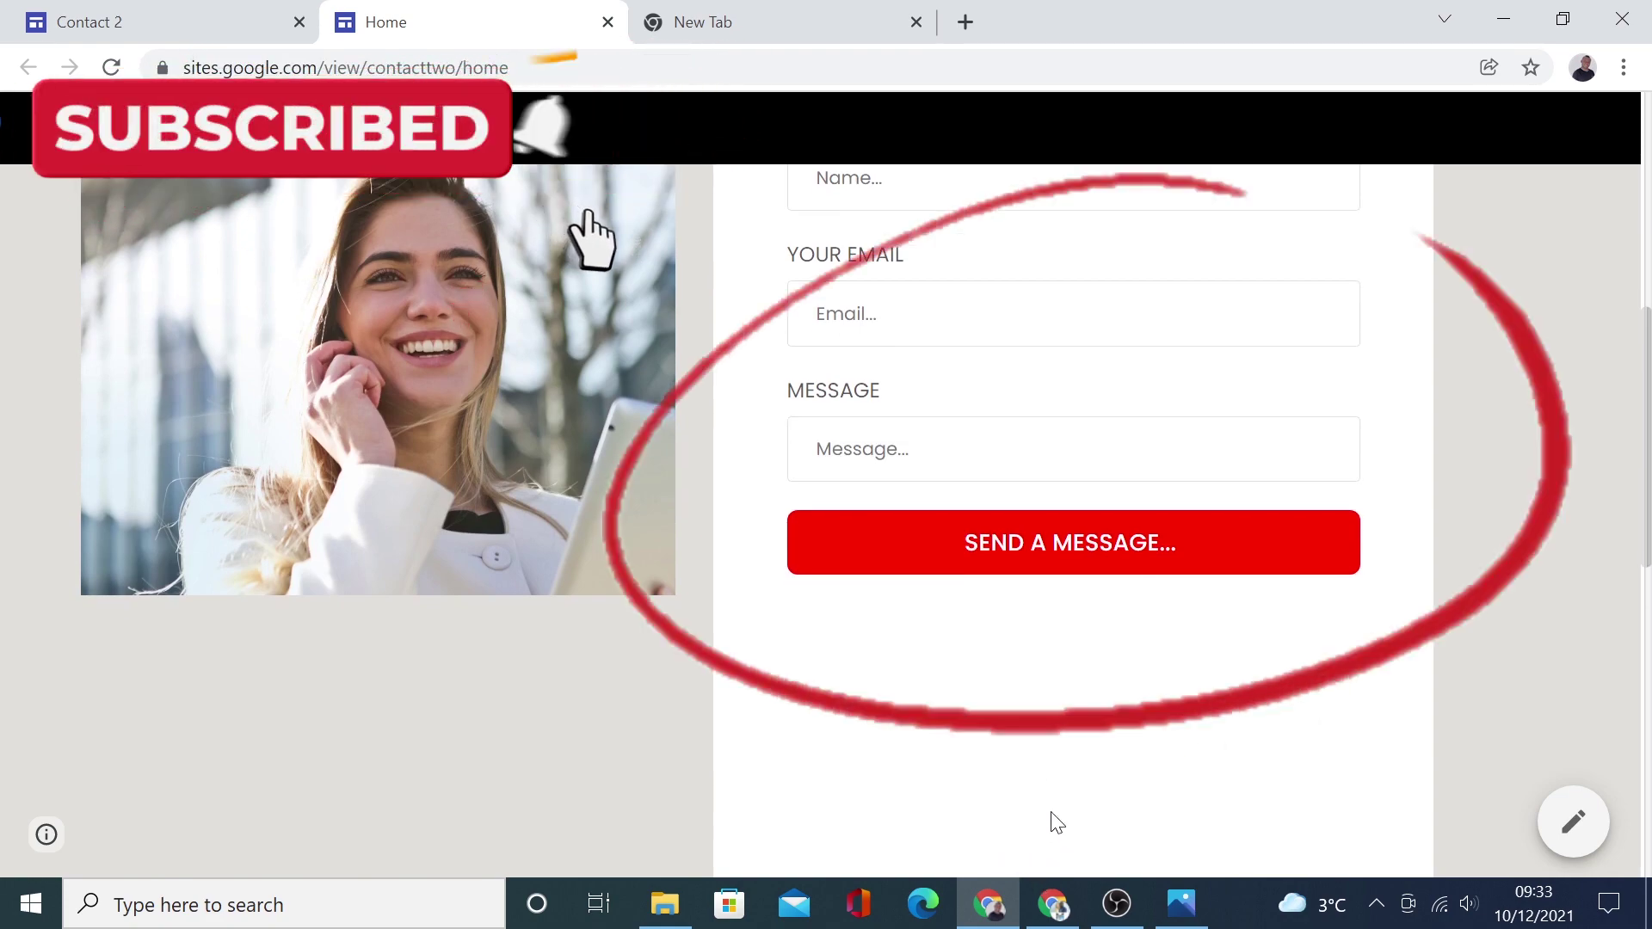
pyautogui.scroll(-6, 1107, 694)
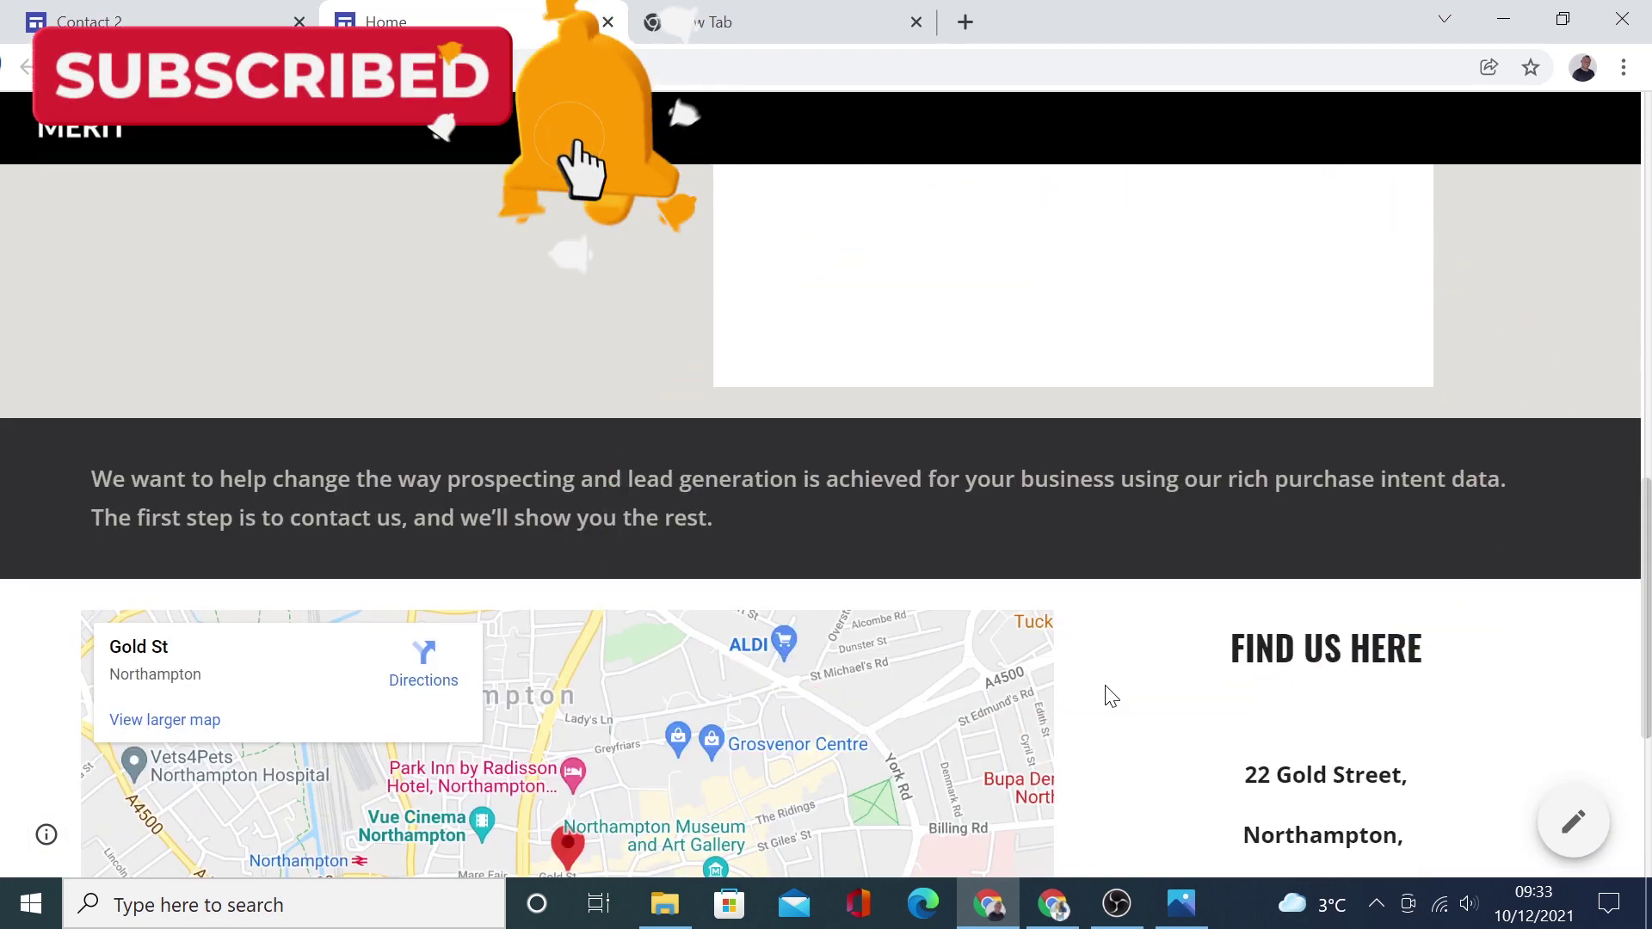
pyautogui.scroll(-5, 1107, 693)
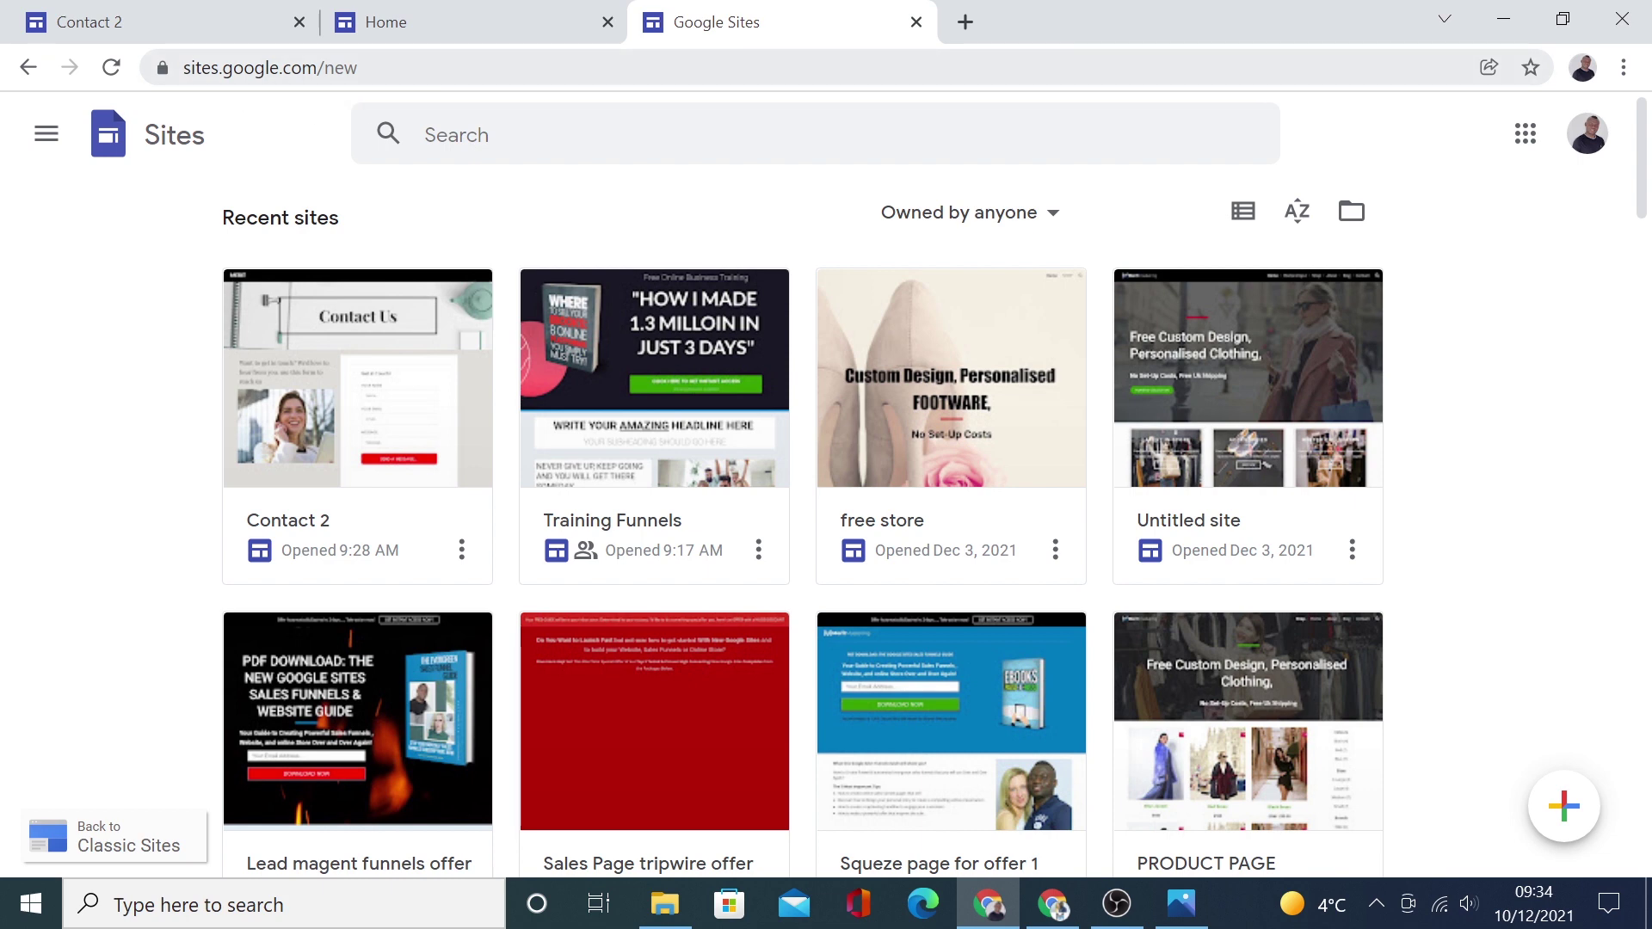
# Go from the Google apps grid to Drive and start a new blank Google Site
pyautogui.click(1523, 138)
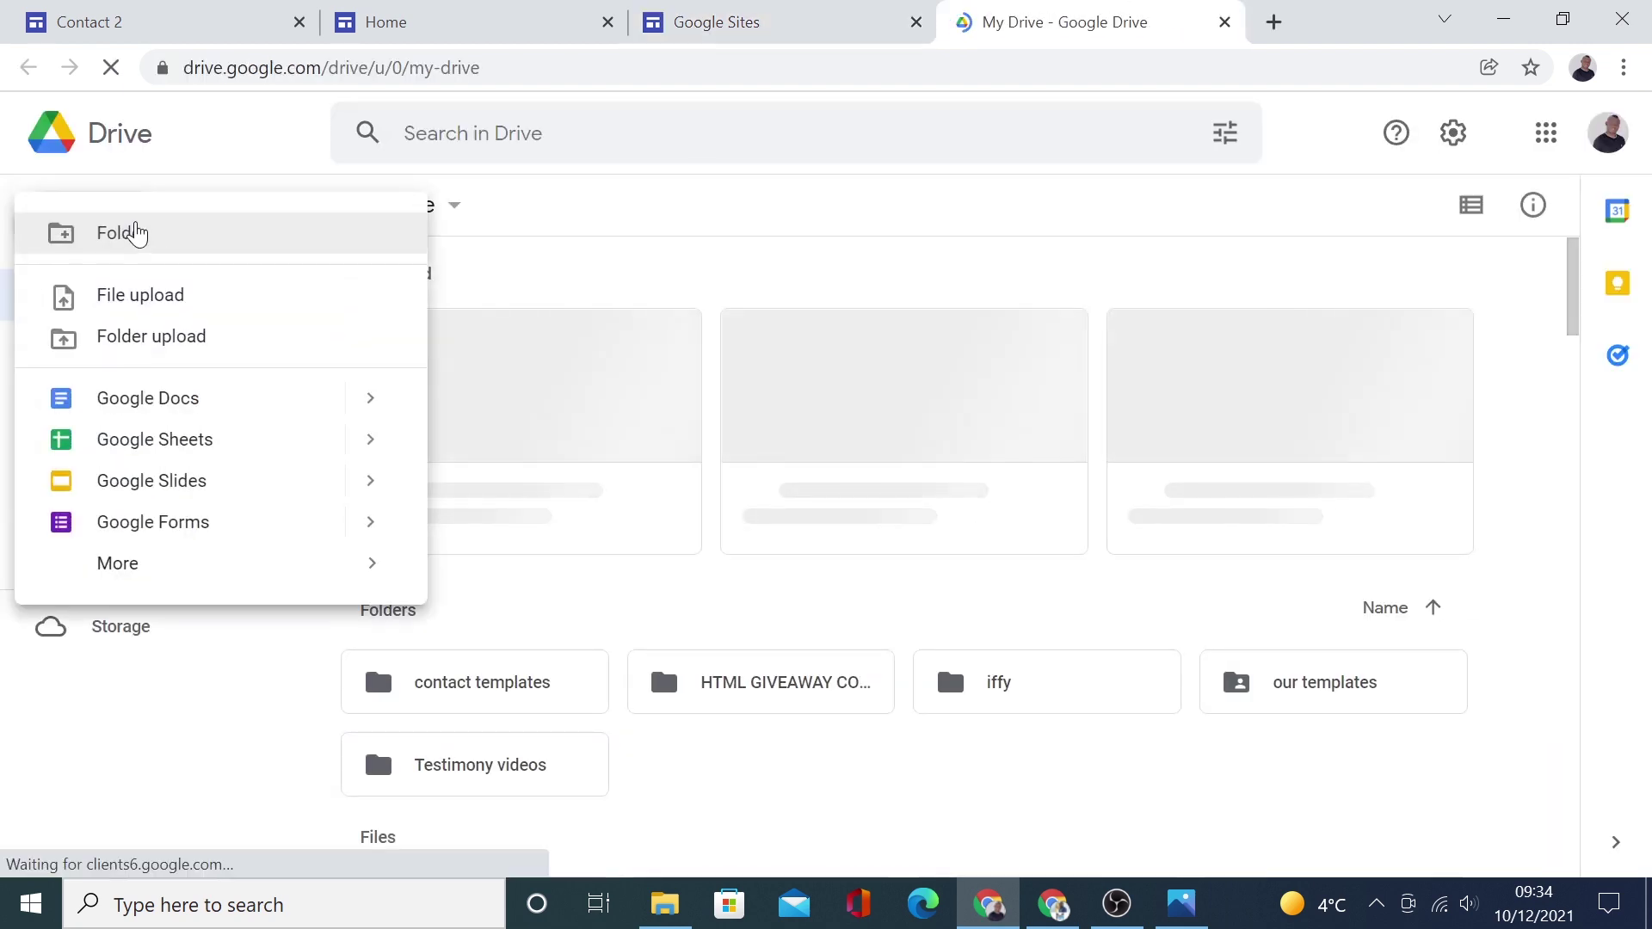
pyautogui.moveTo(332, 572)
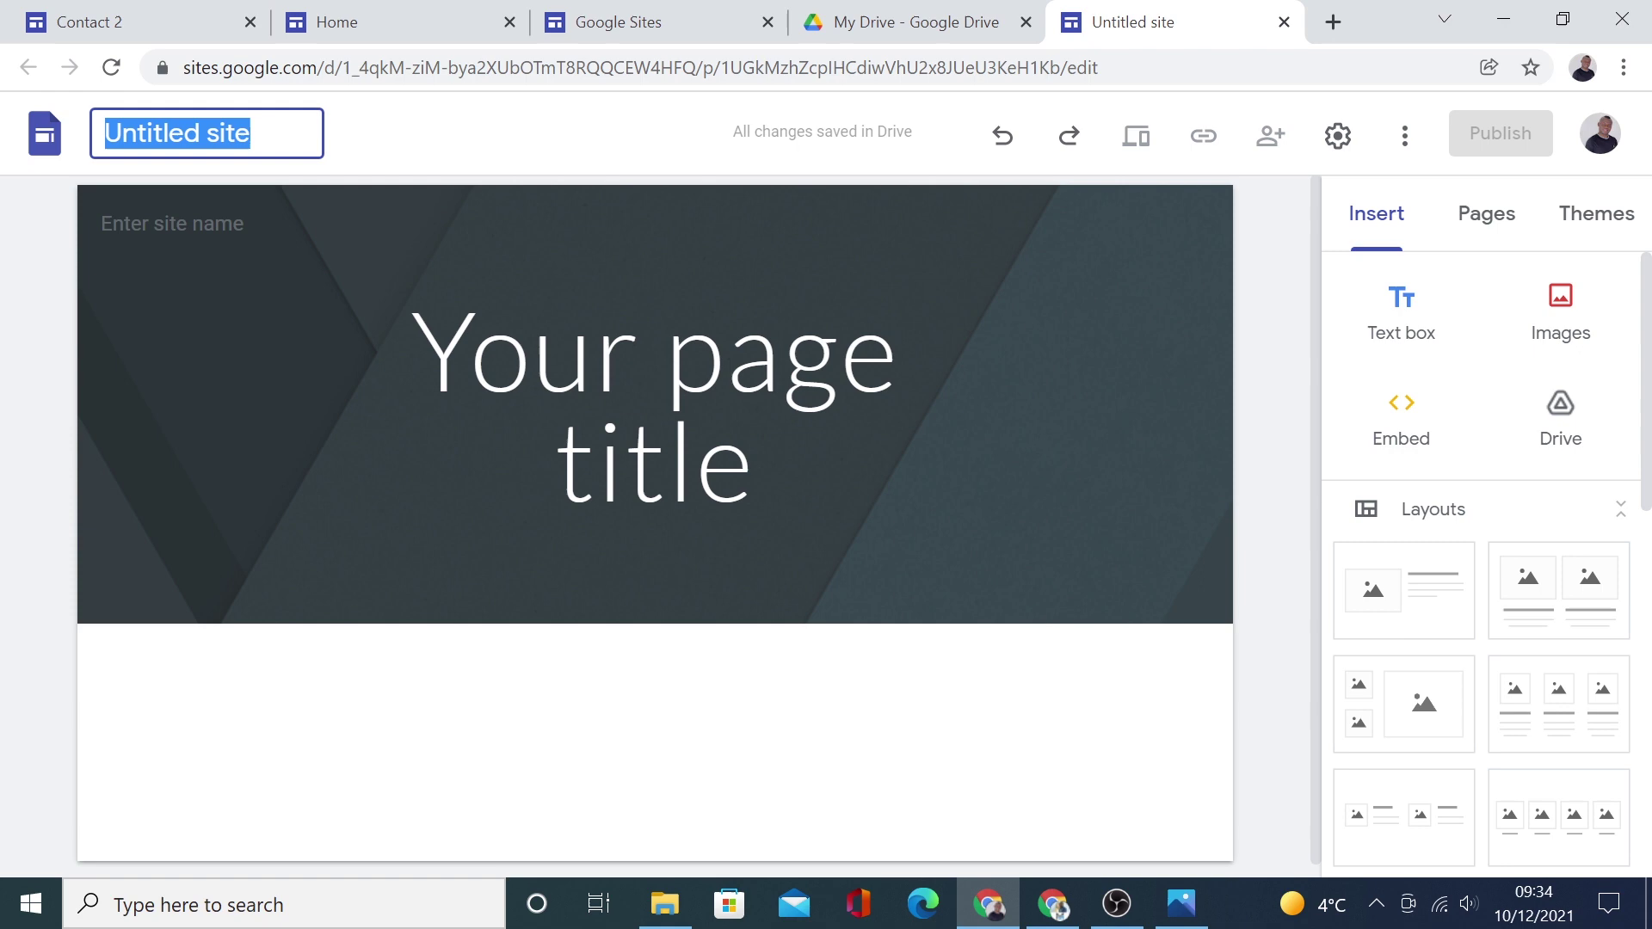
# Title the site 'Free Contact Us' and use the Diplomat theme in custom blue #007bff
pyautogui.write('F')
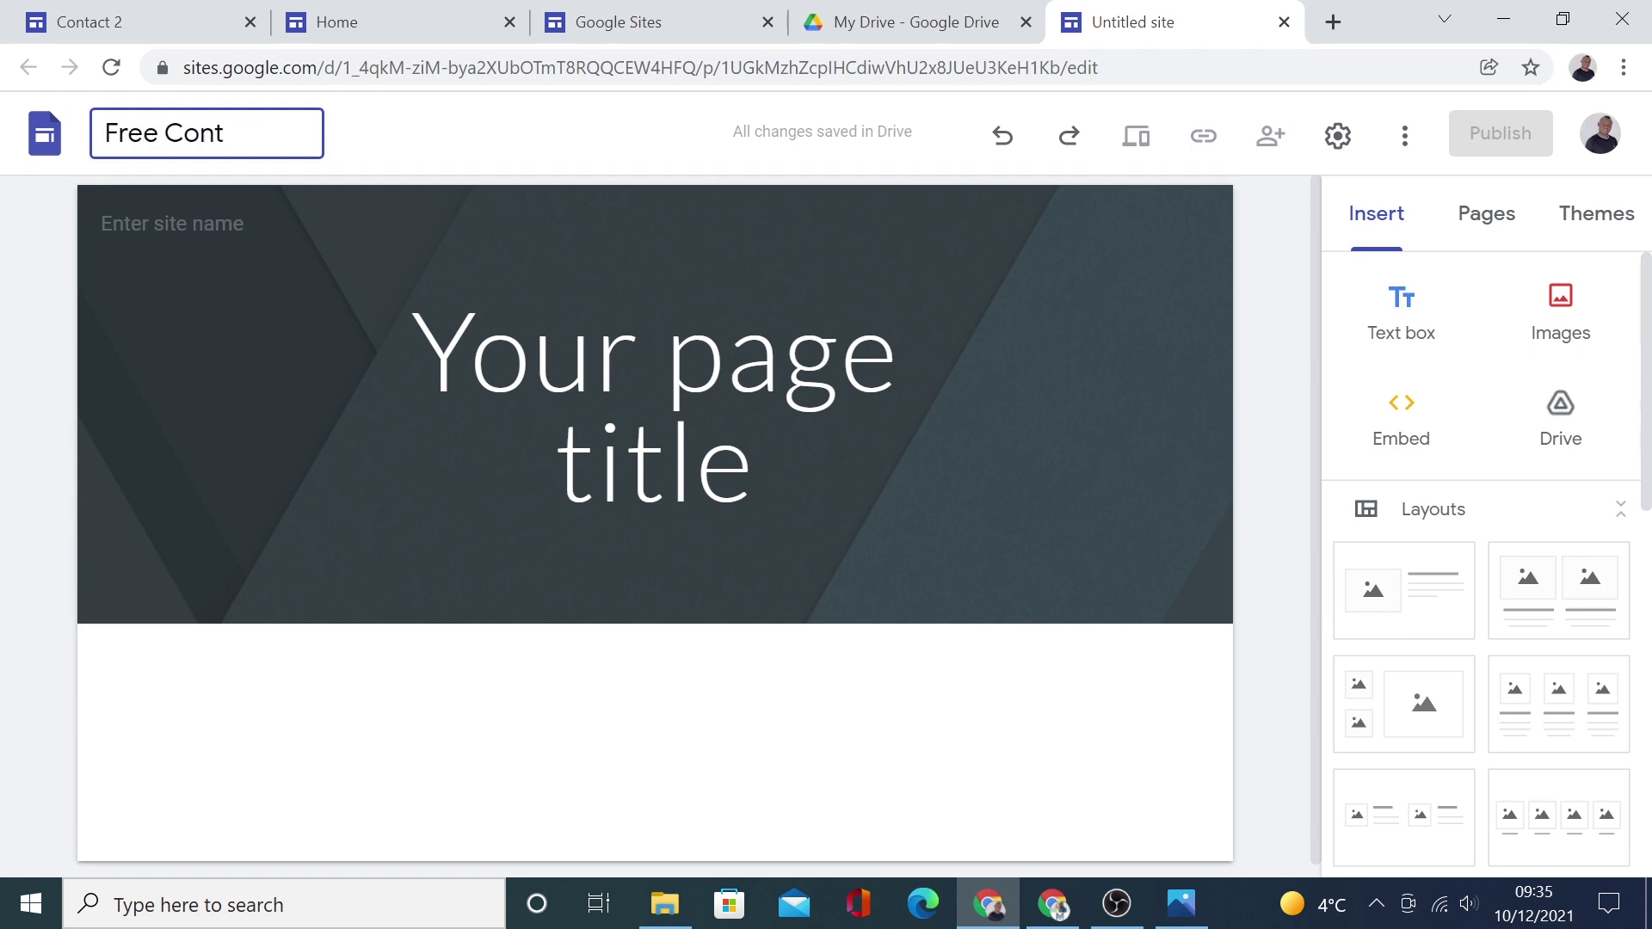
pyautogui.write('ree Cont')
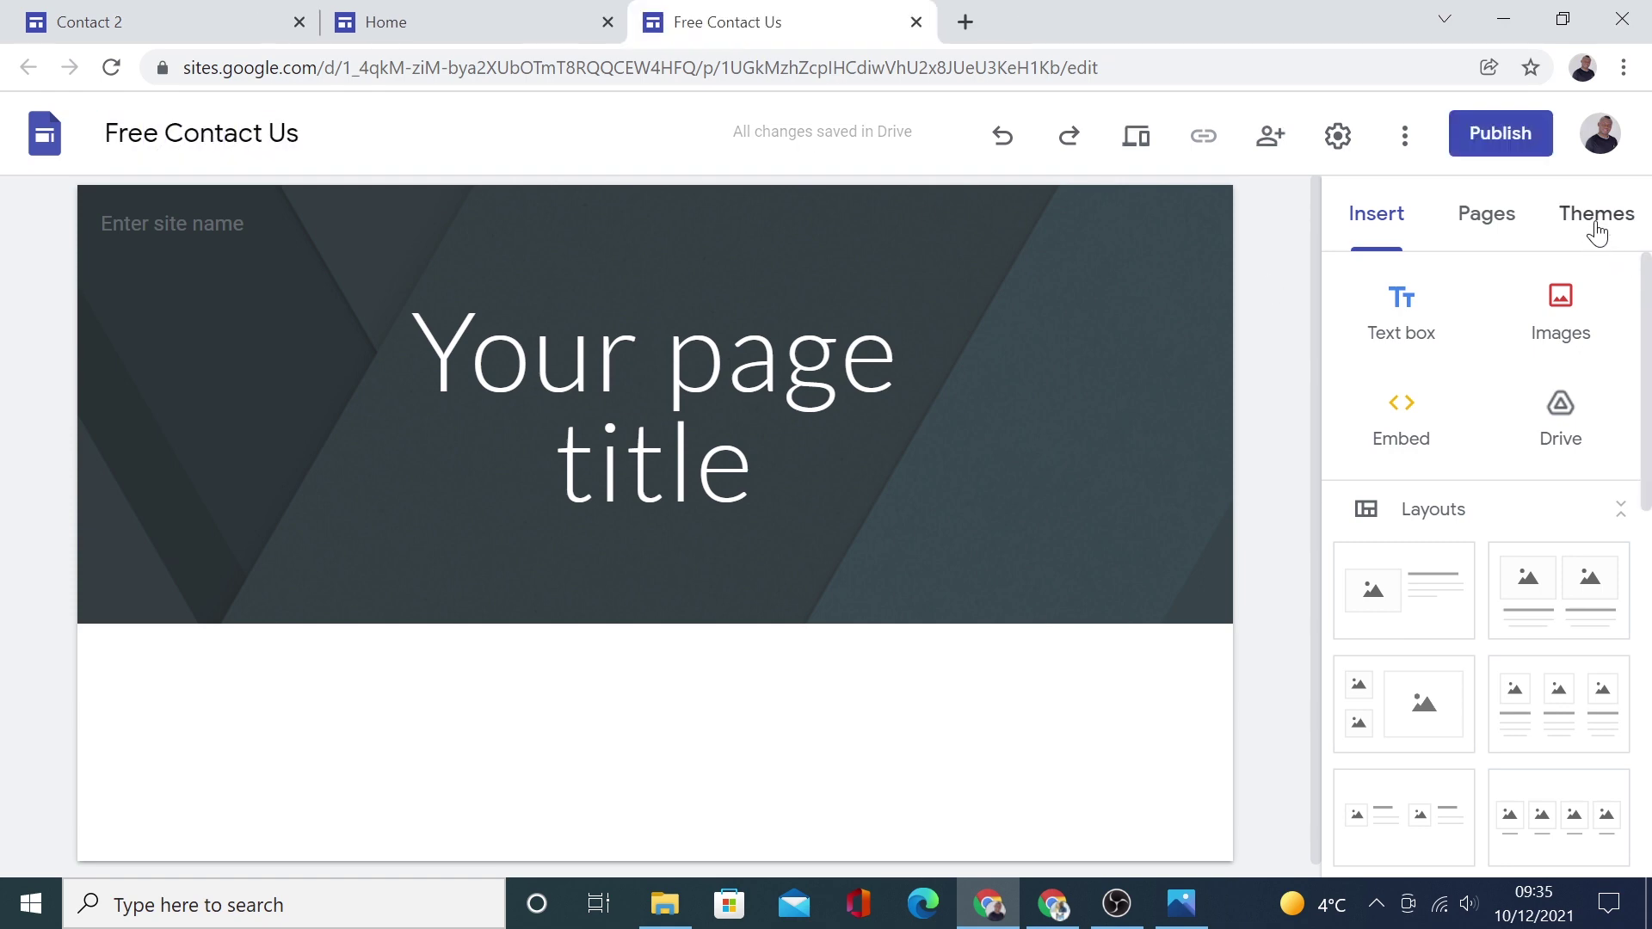
pyautogui.click(1593, 228)
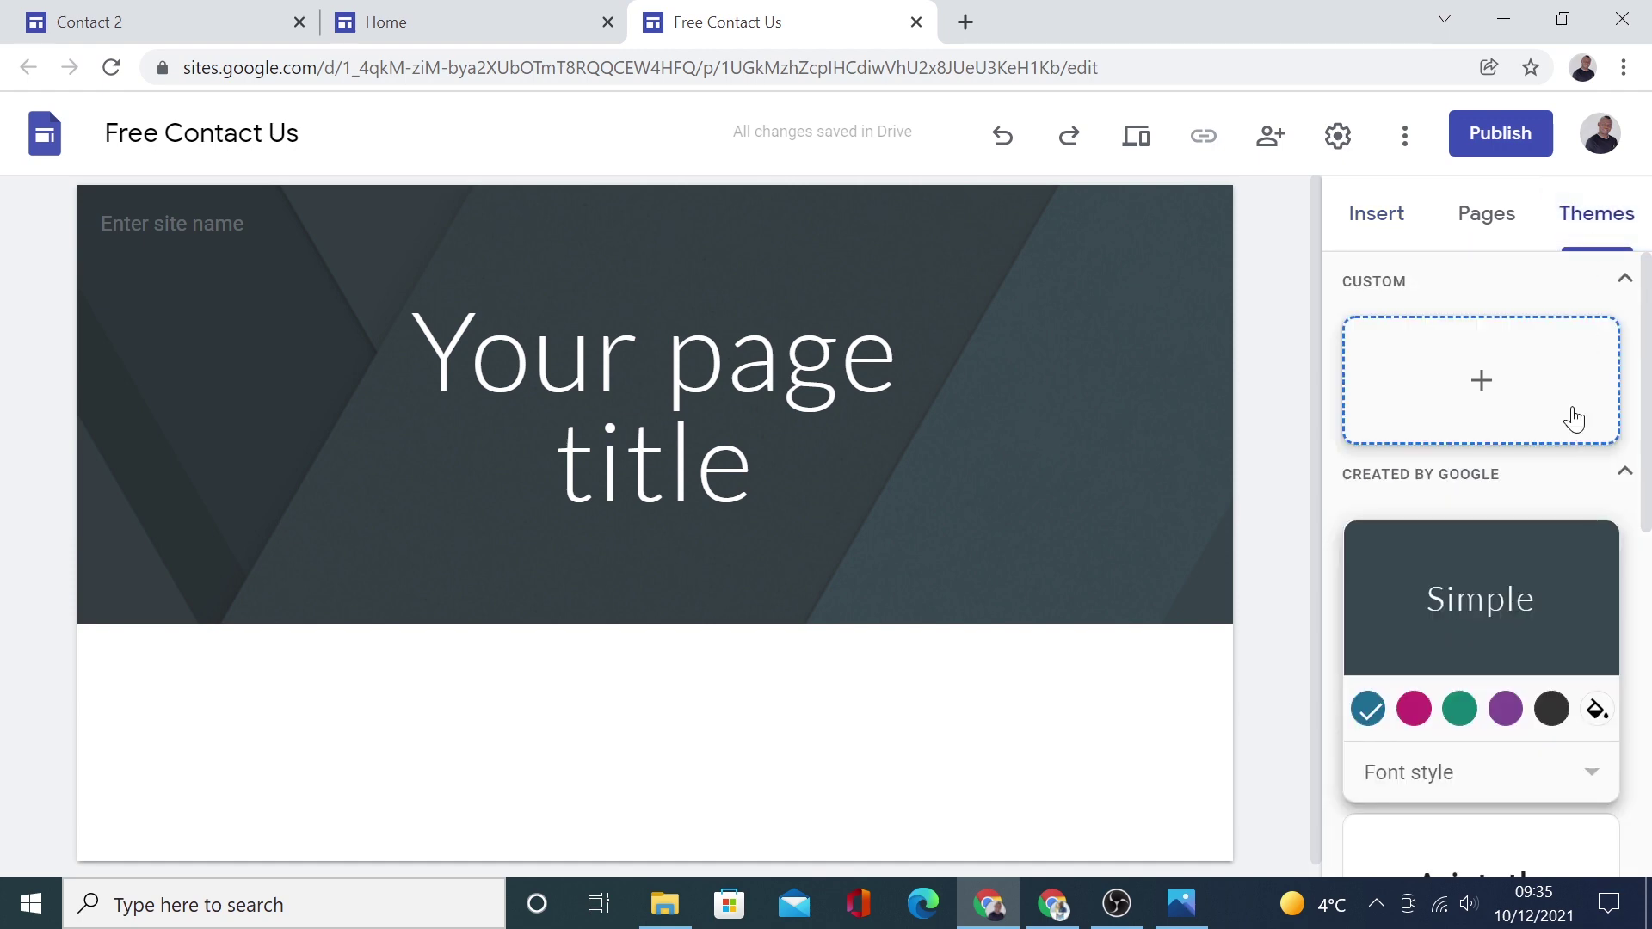
pyautogui.scroll(-6, 1559, 447)
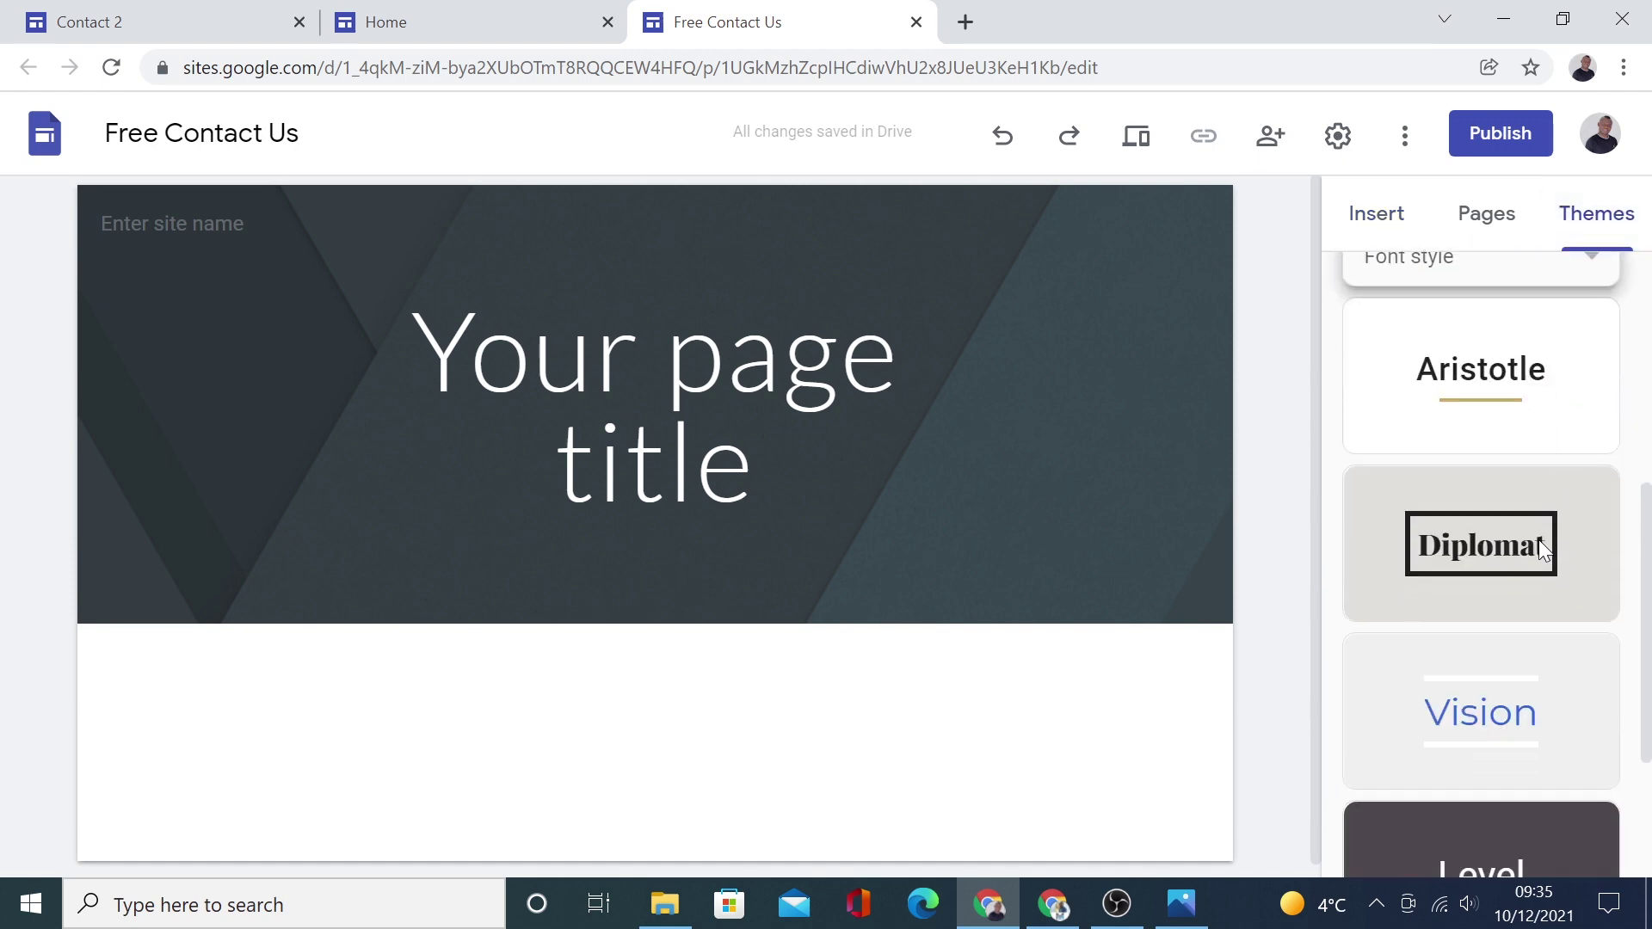
pyautogui.click(1539, 540)
pyautogui.click(1596, 529)
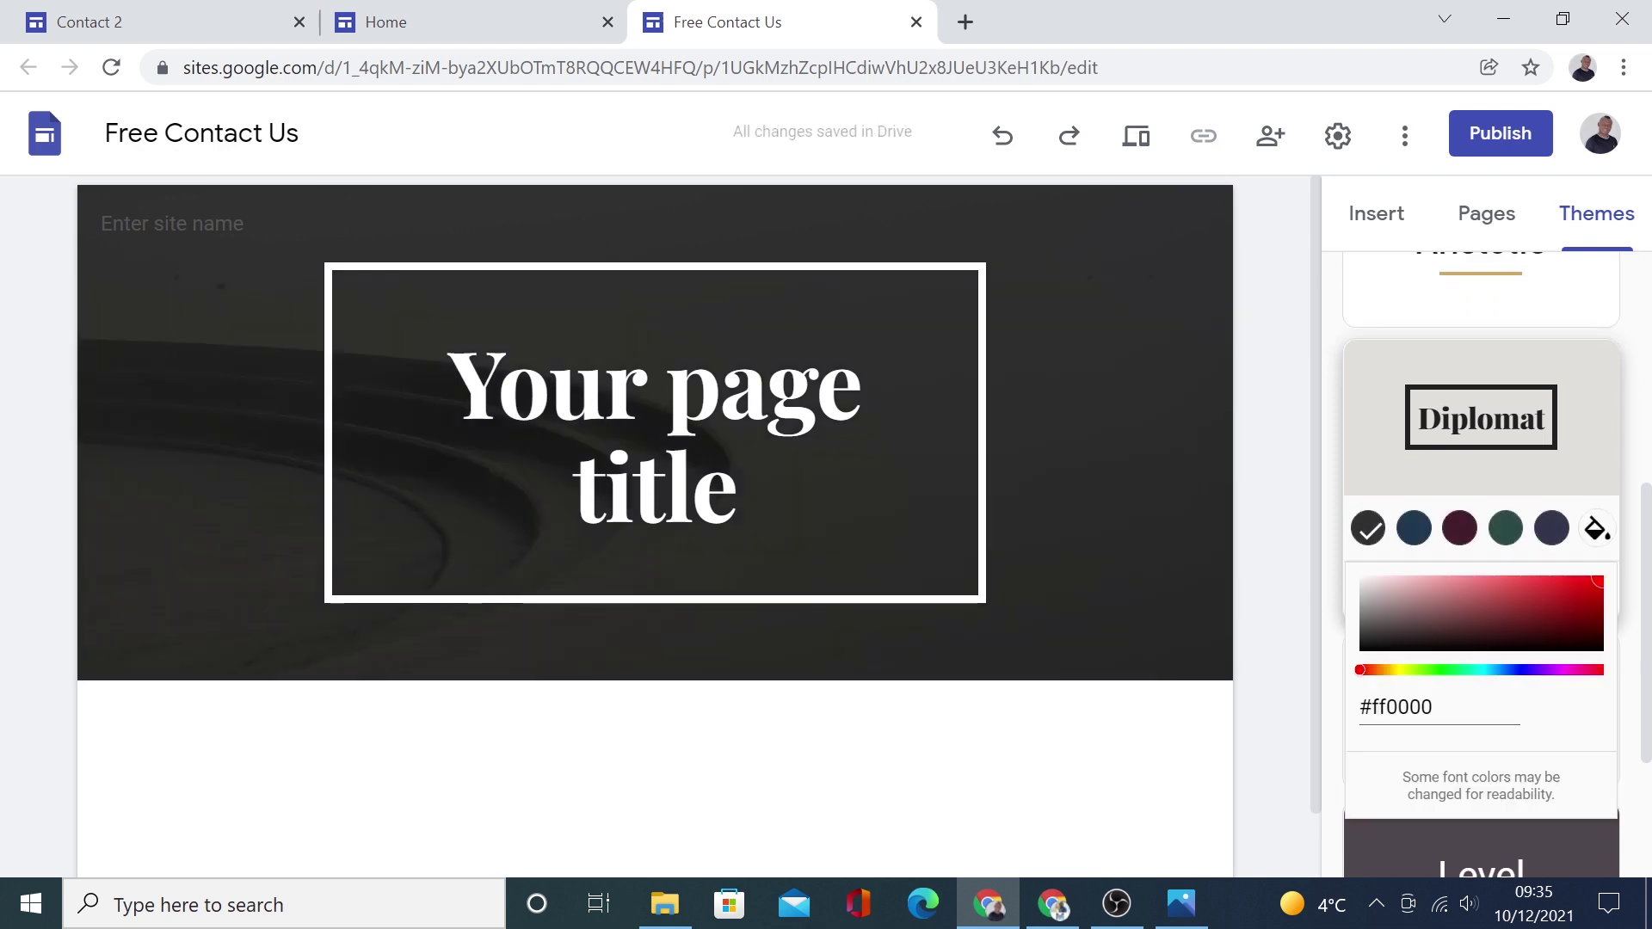
pyautogui.click(1502, 669)
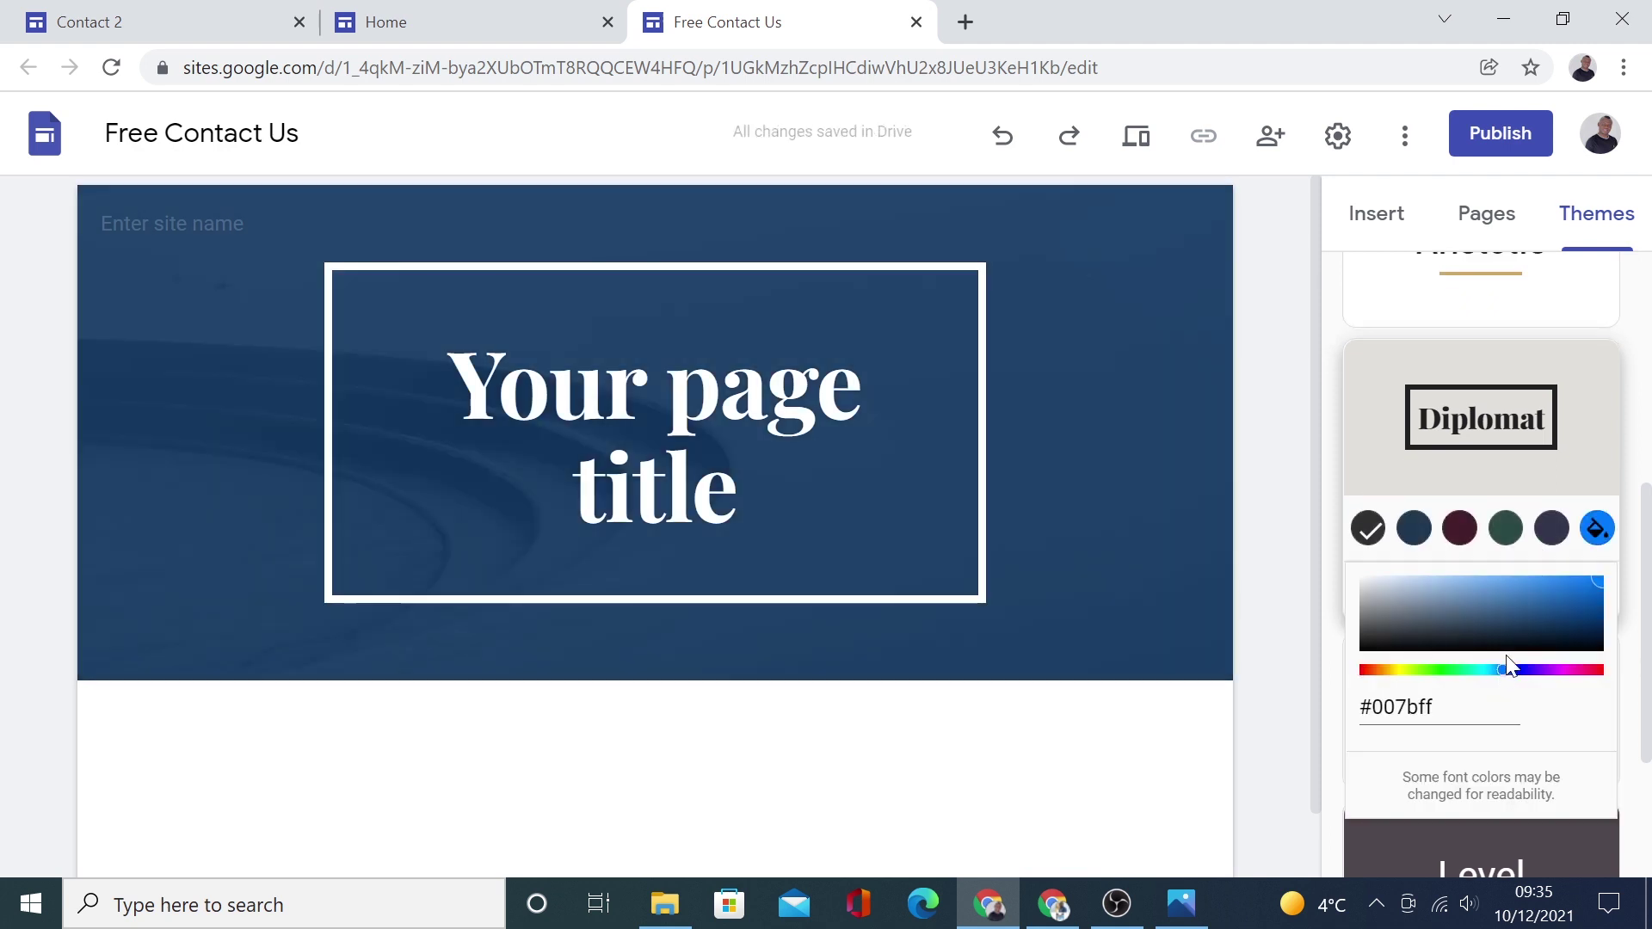
pyautogui.click(1587, 574)
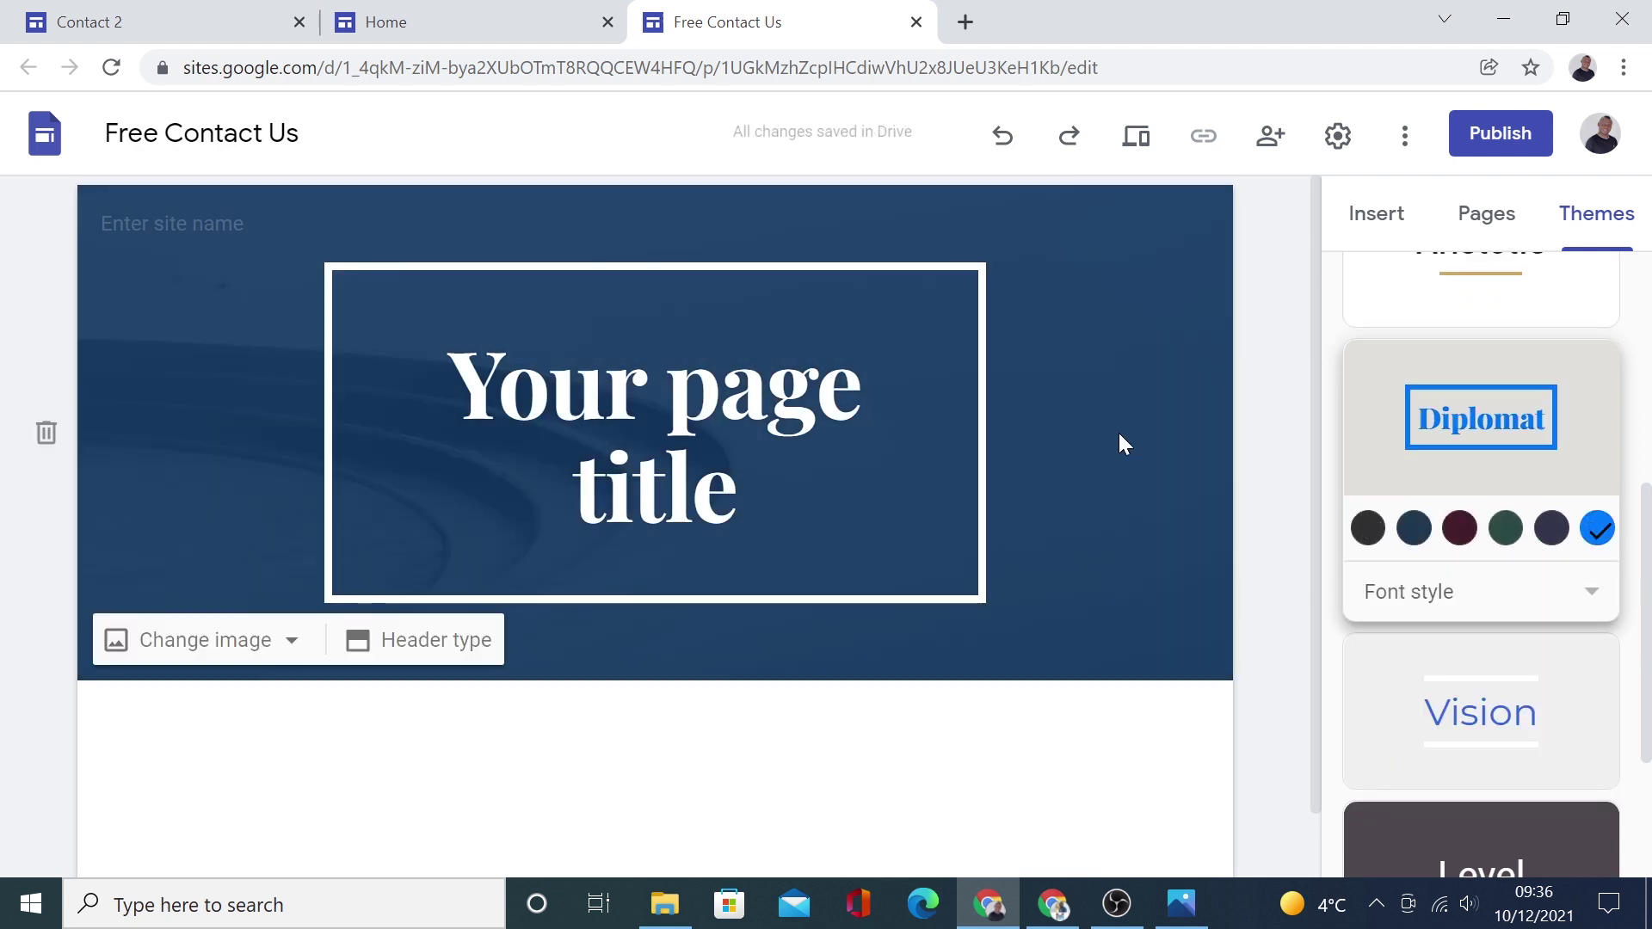
# Search Google images for 'grey' as a header image, then close the picker unused
pyautogui.click(291, 654)
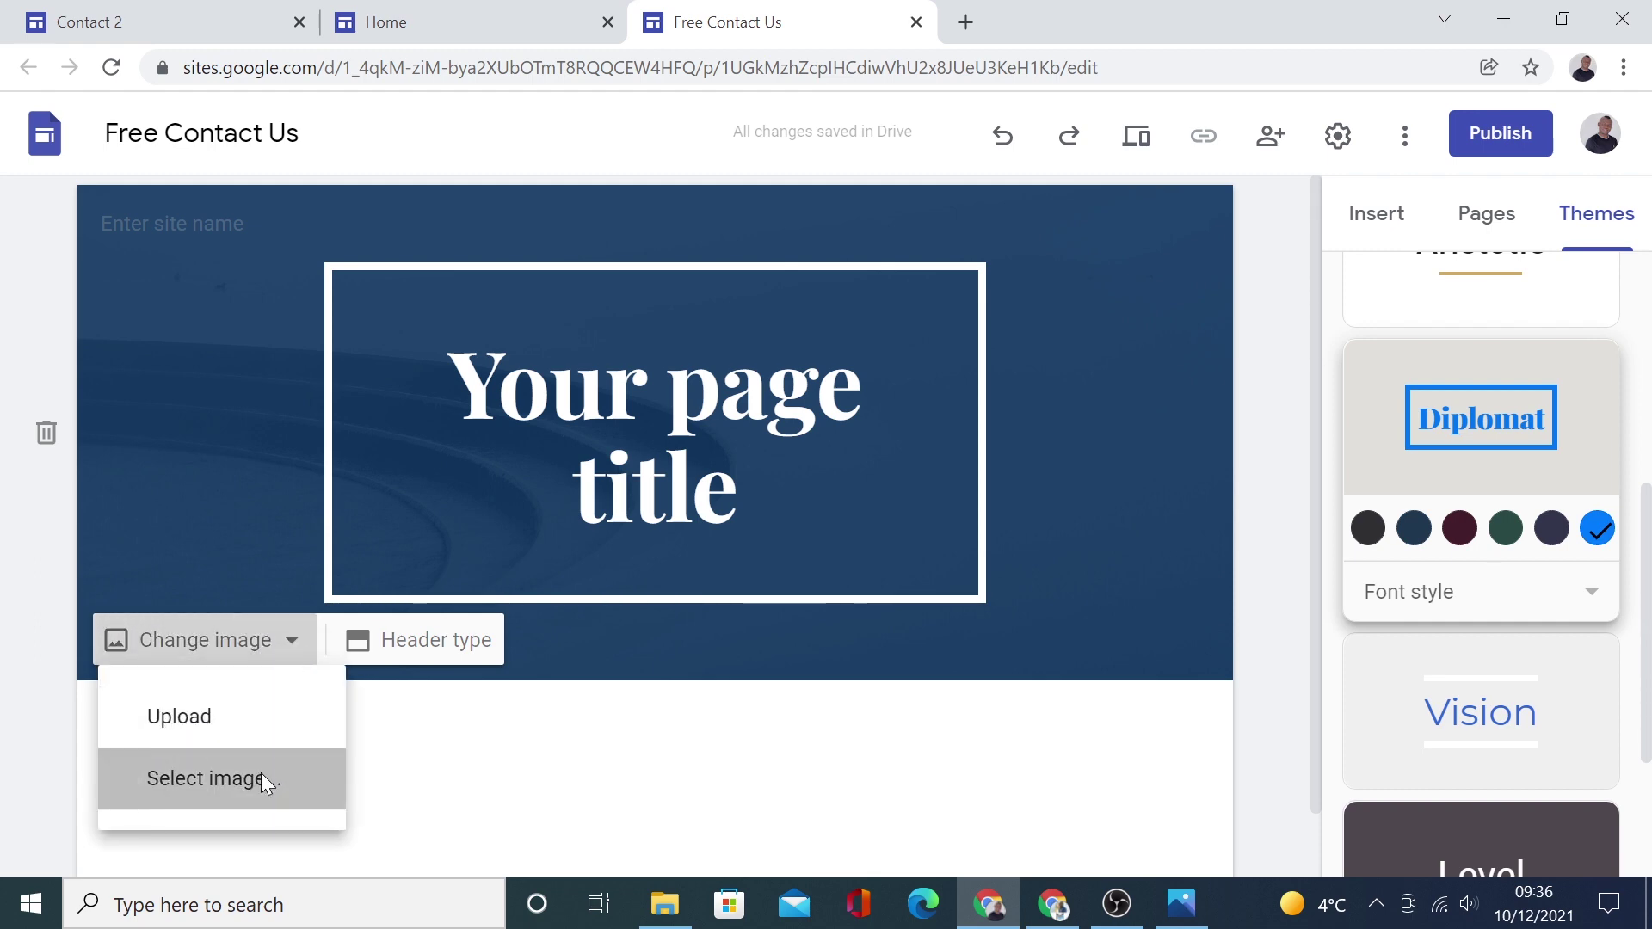
pyautogui.click(261, 778)
pyautogui.click(567, 258)
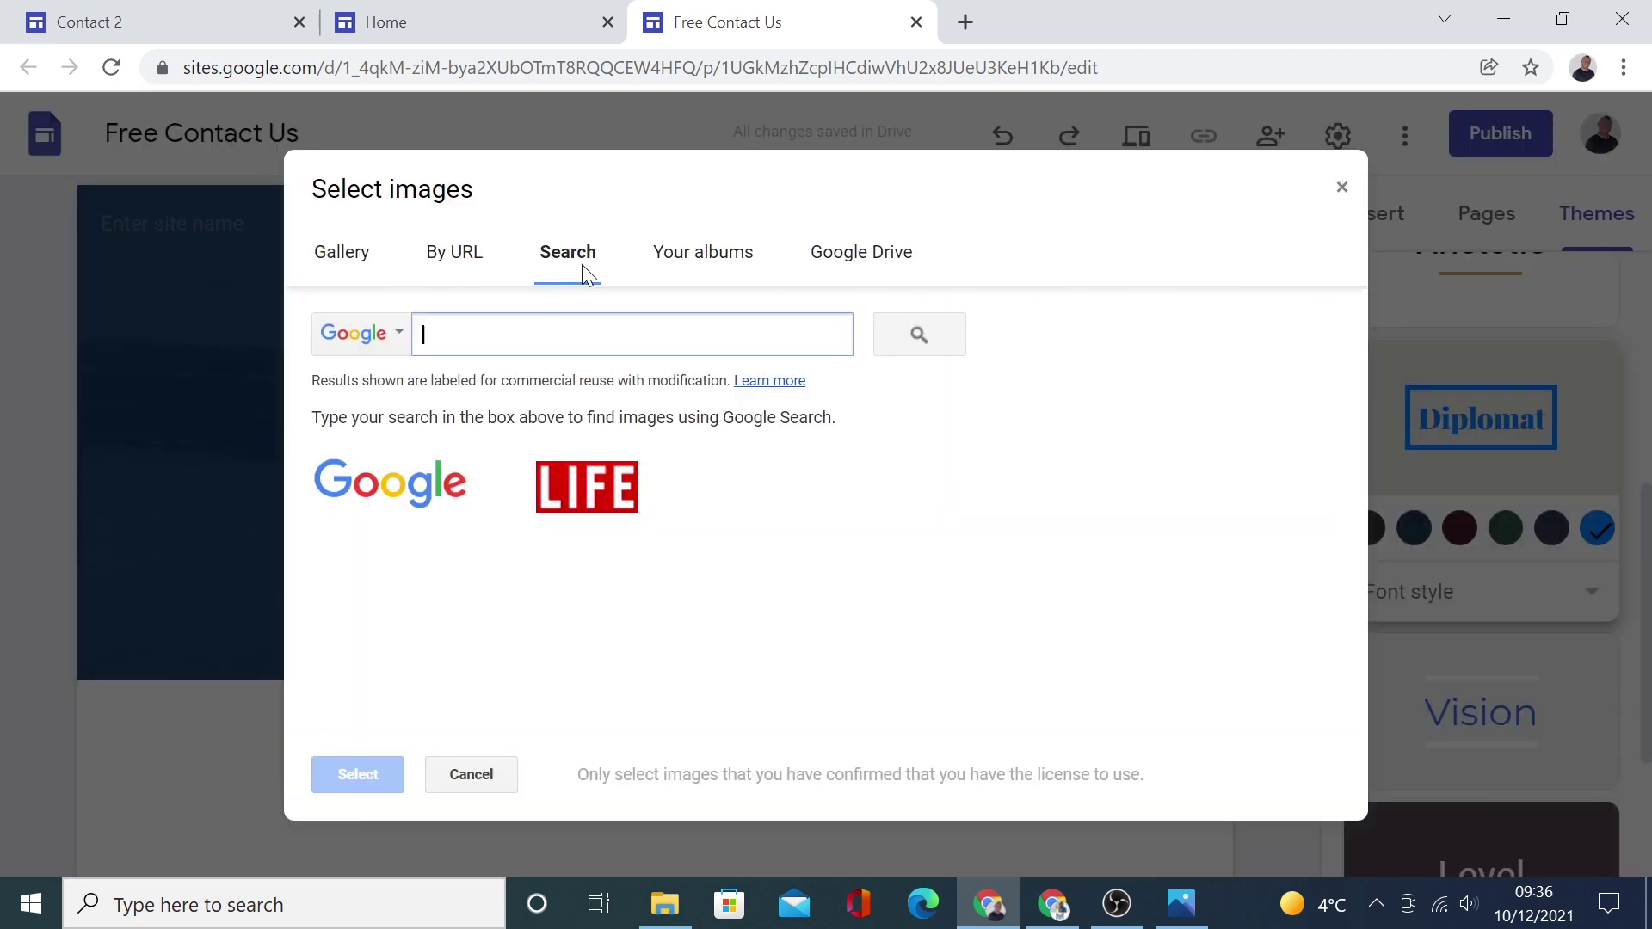
pyautogui.write('g')
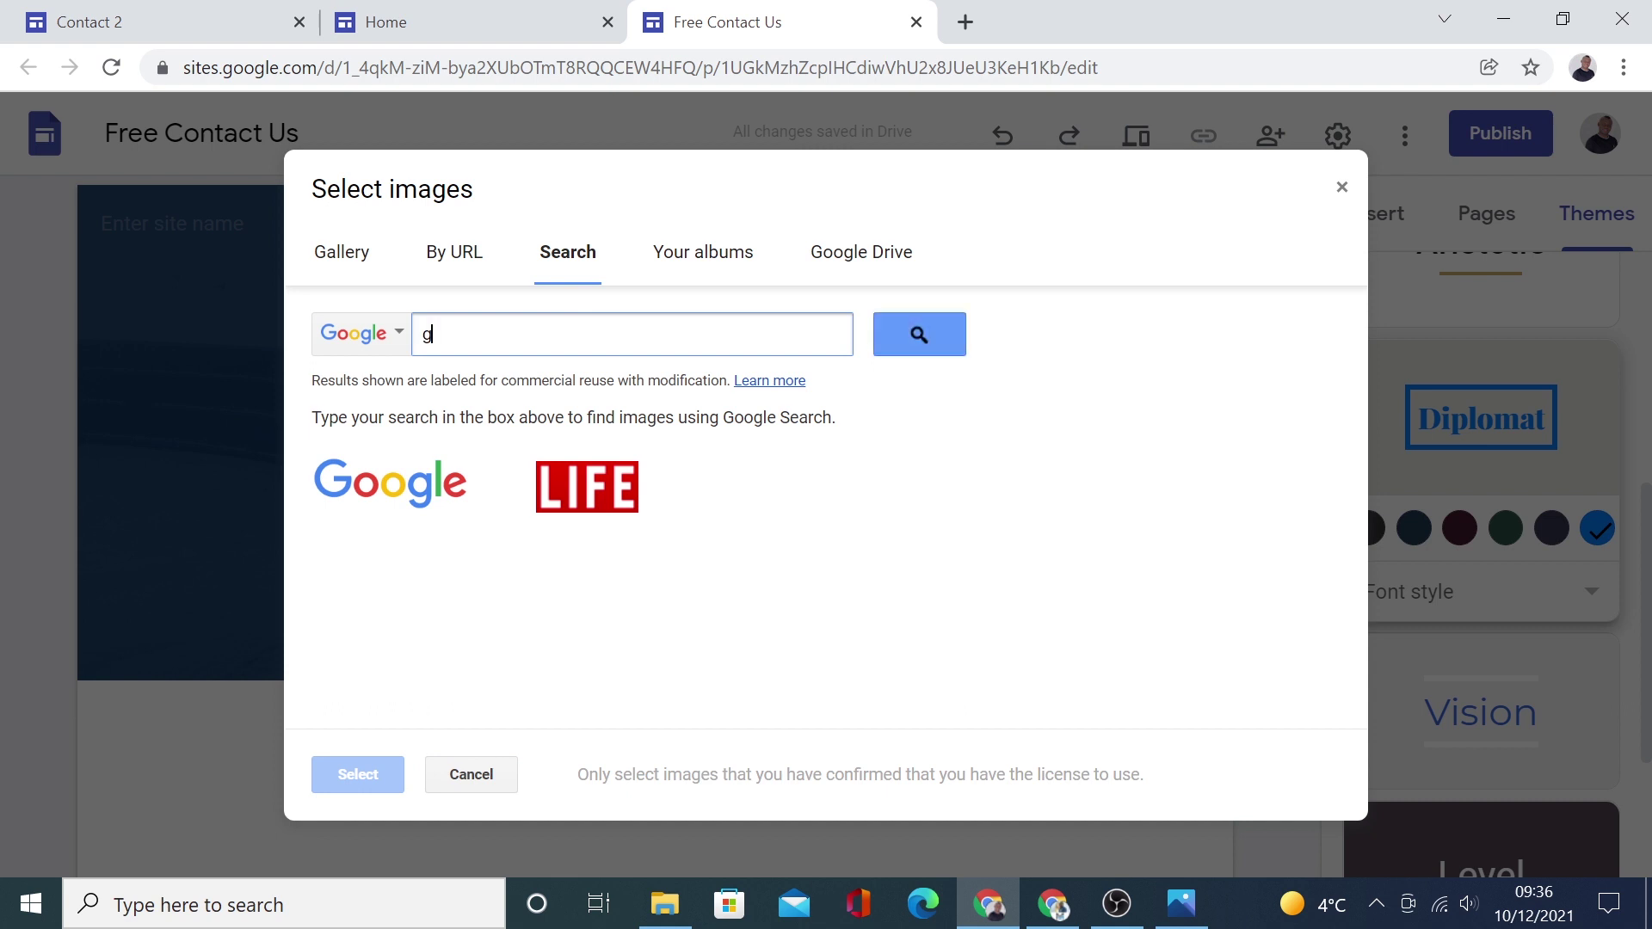
pyautogui.write('rey')
pyautogui.press('Return')
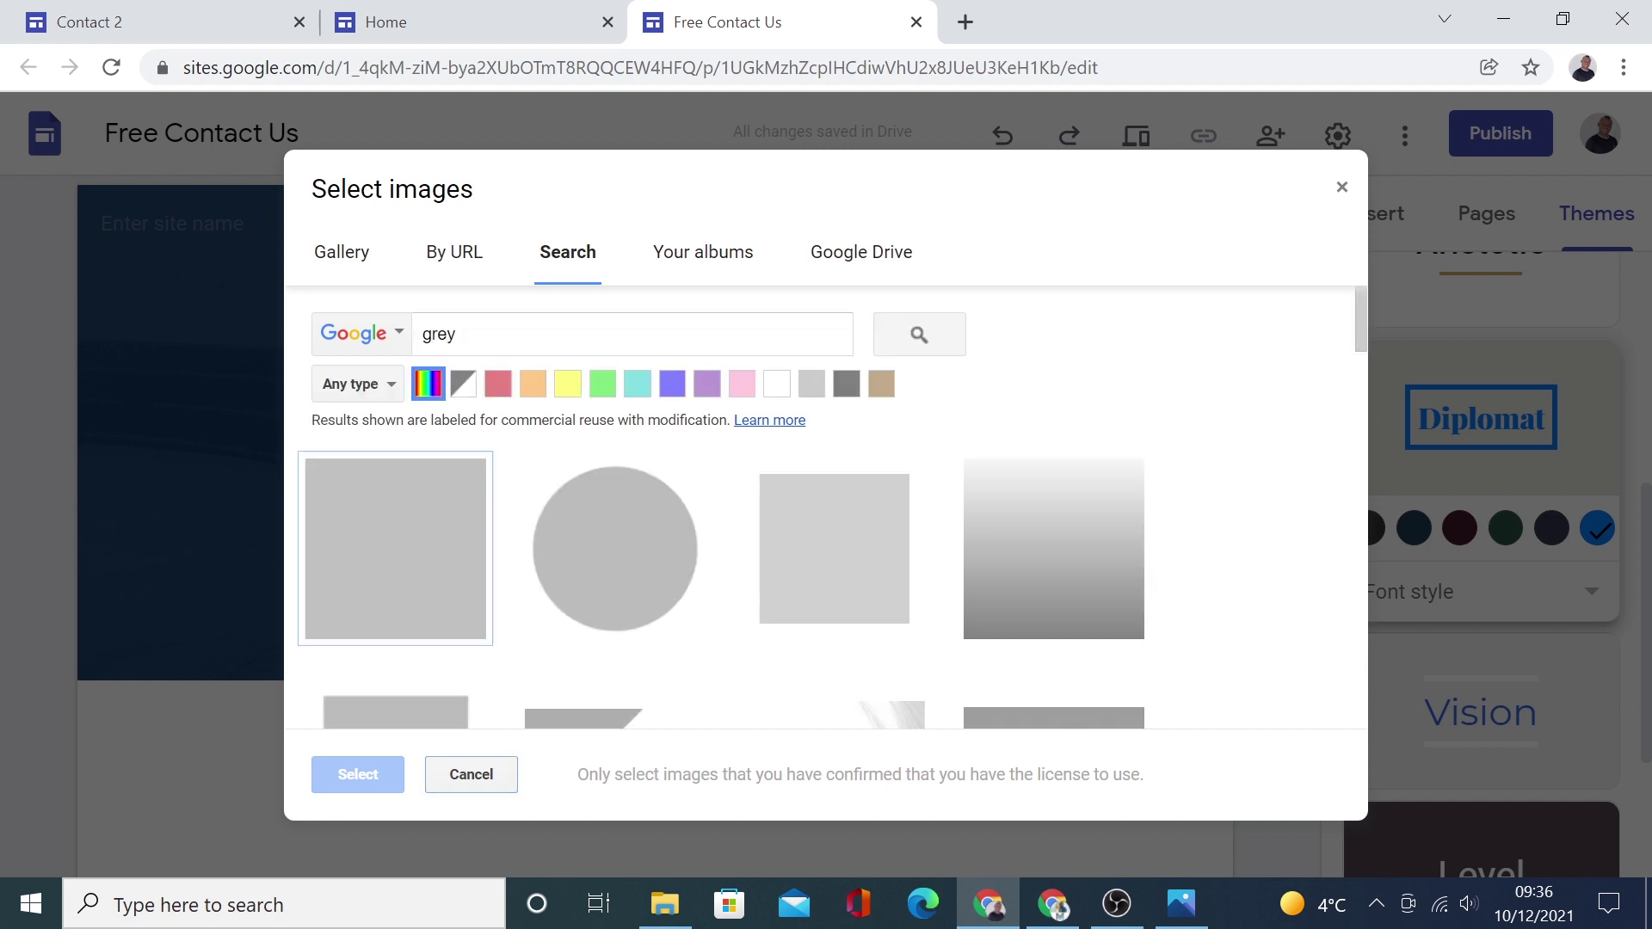
pyautogui.click(1339, 191)
# Upload consultant (17) from Documents > files as the header background image
pyautogui.click(289, 641)
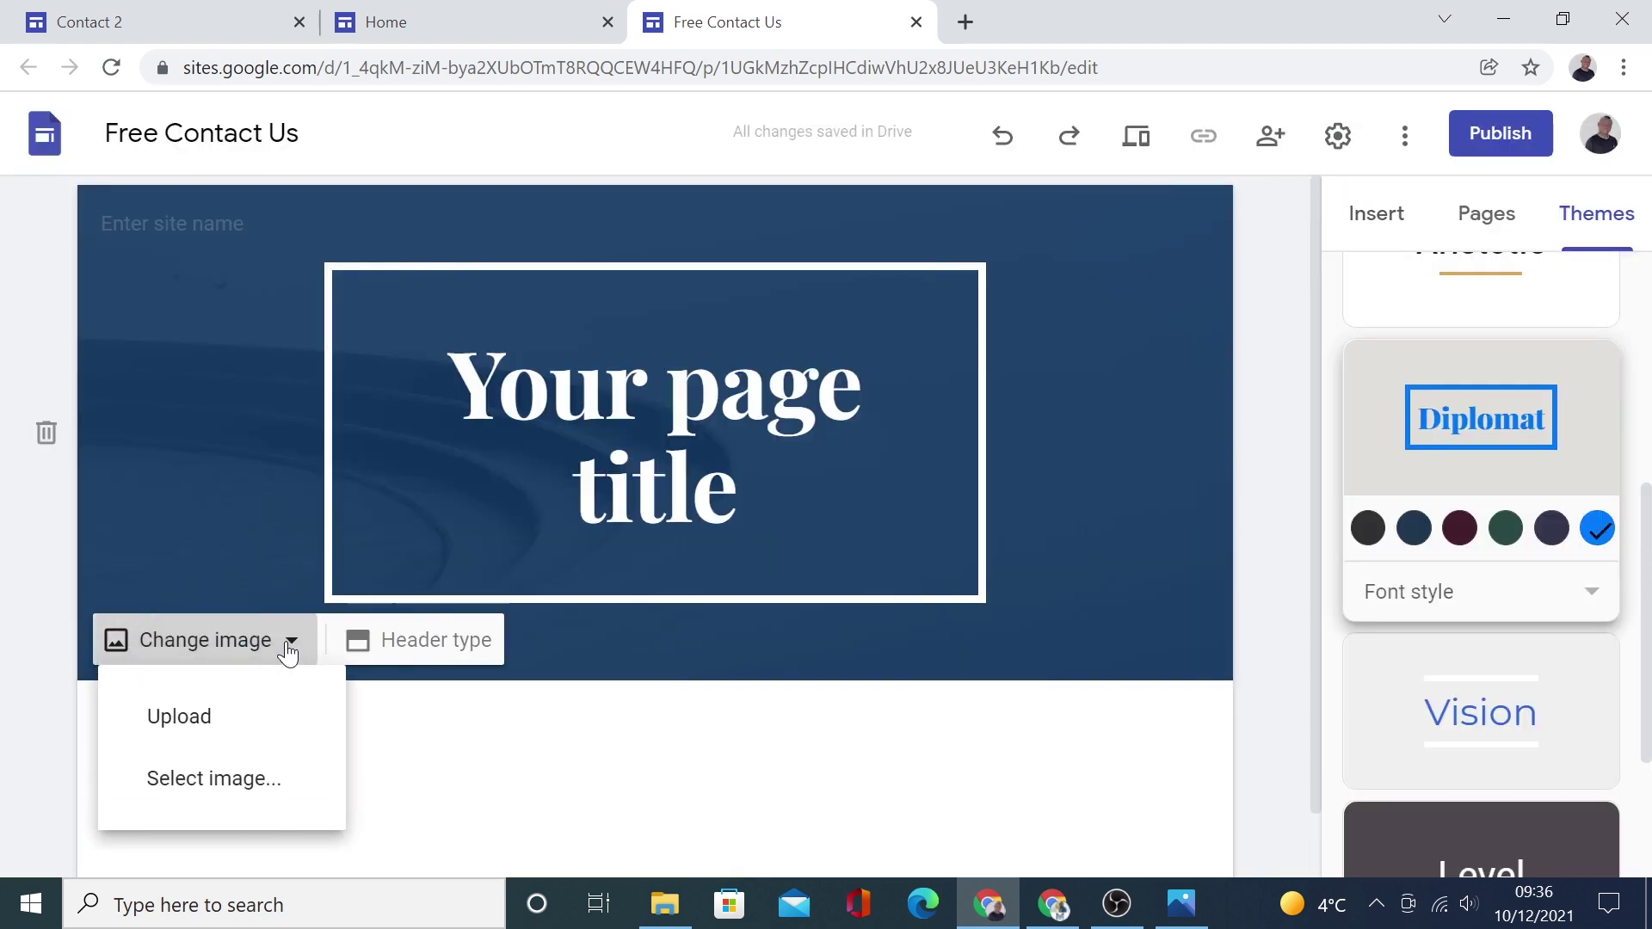
pyautogui.click(206, 720)
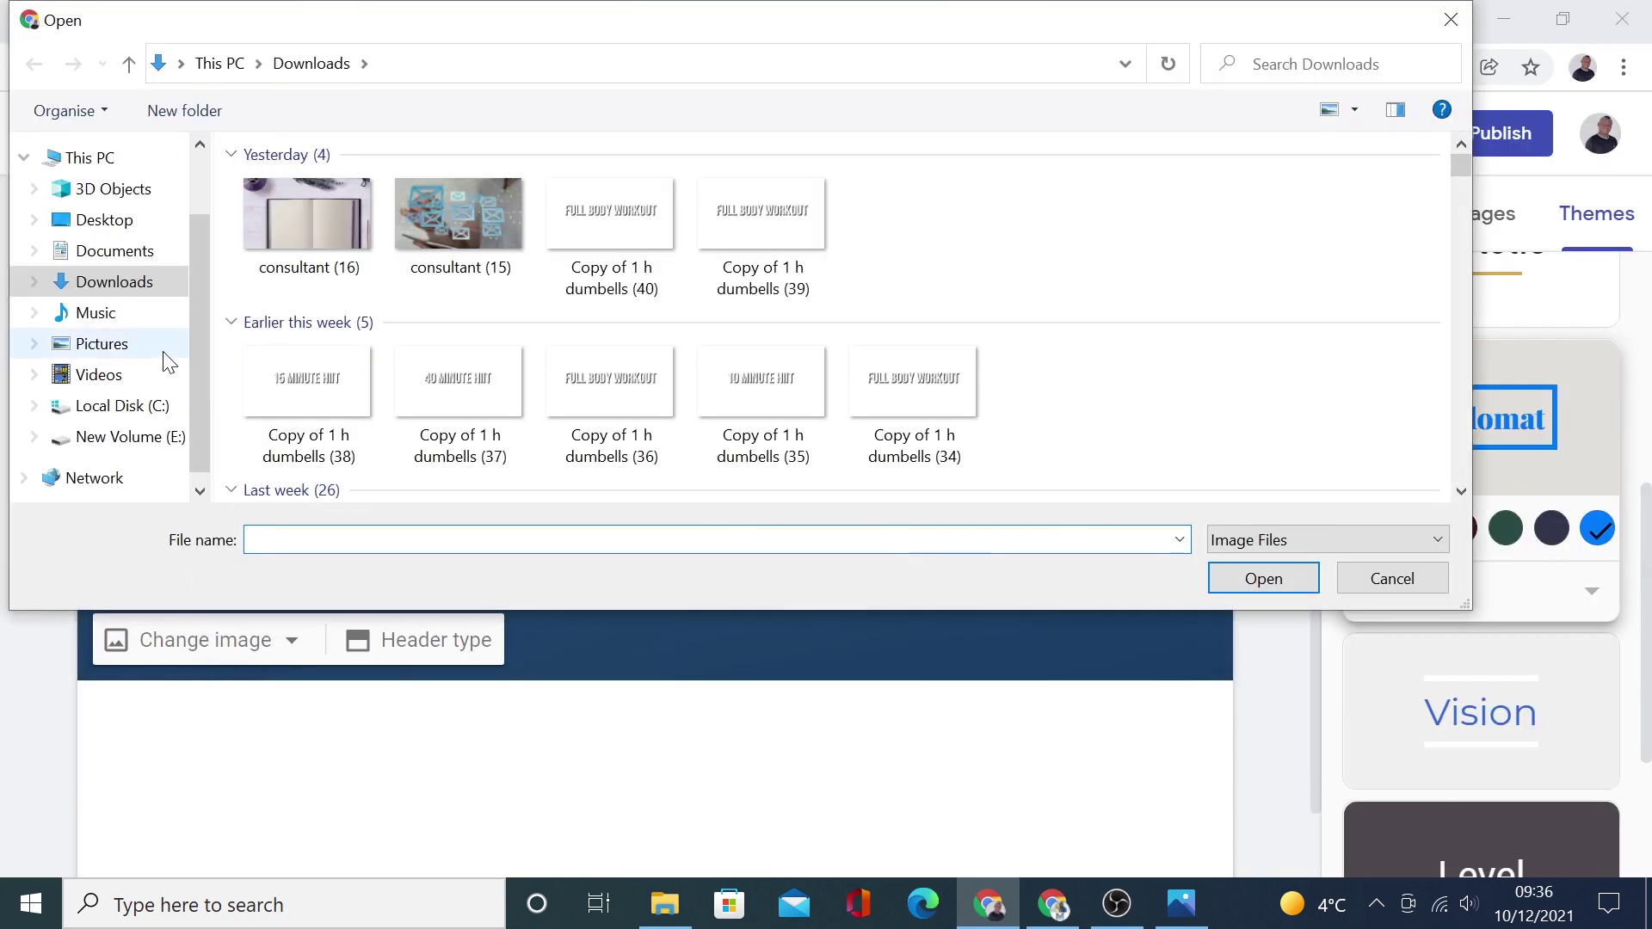
pyautogui.click(150, 253)
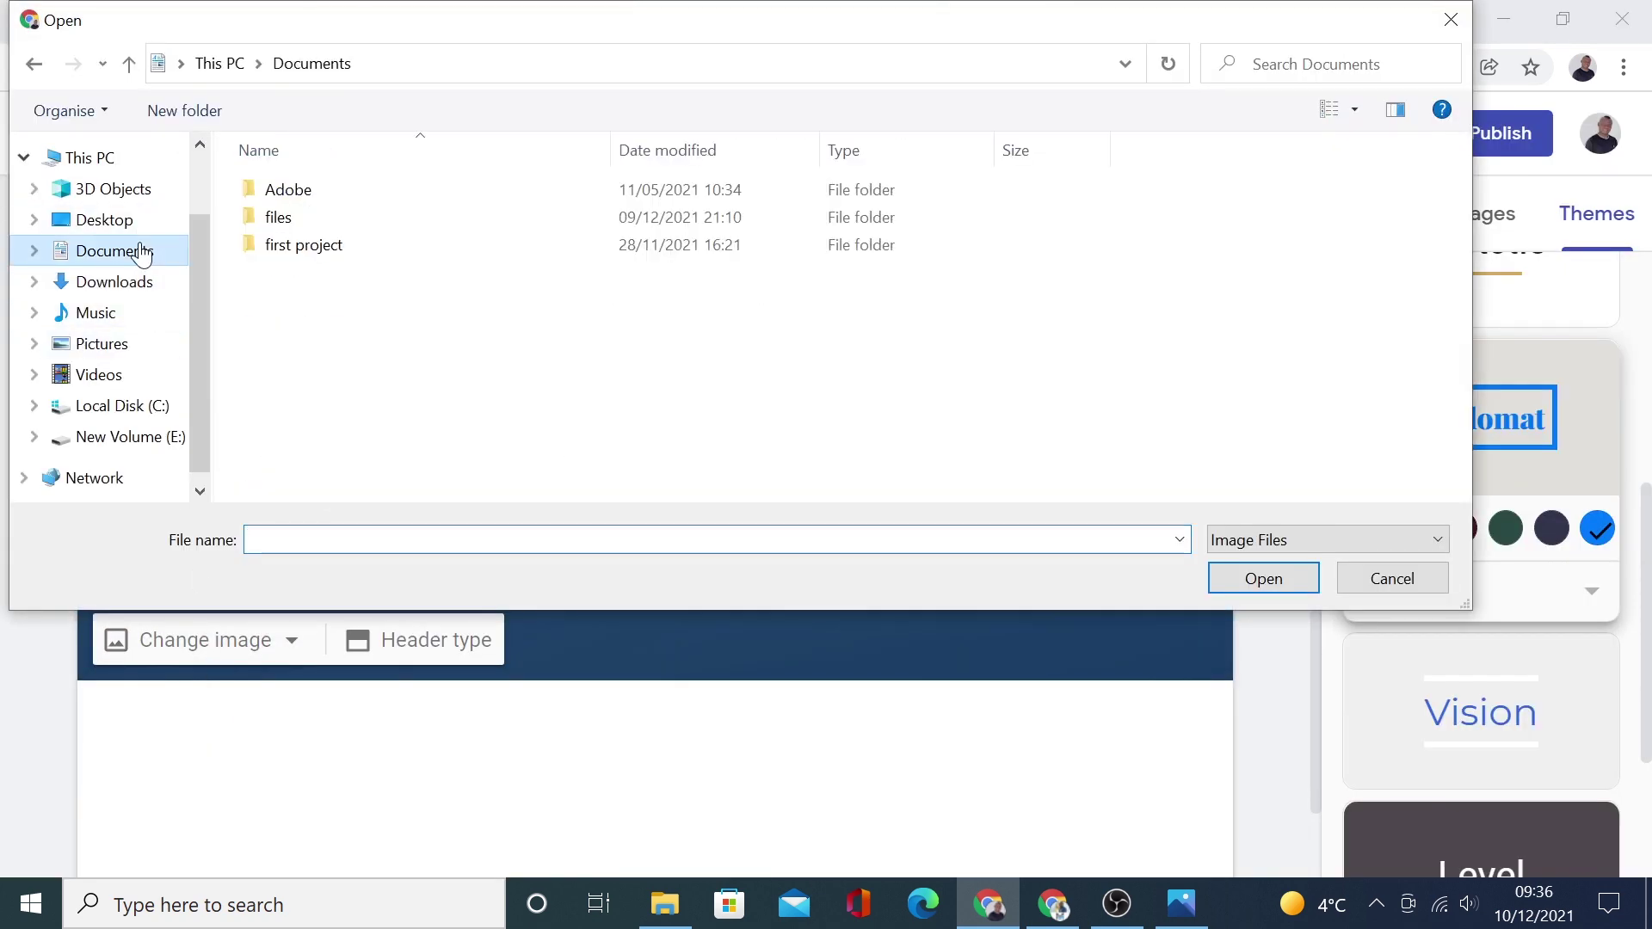
pyautogui.click(311, 224)
pyautogui.doubleClick(312, 224)
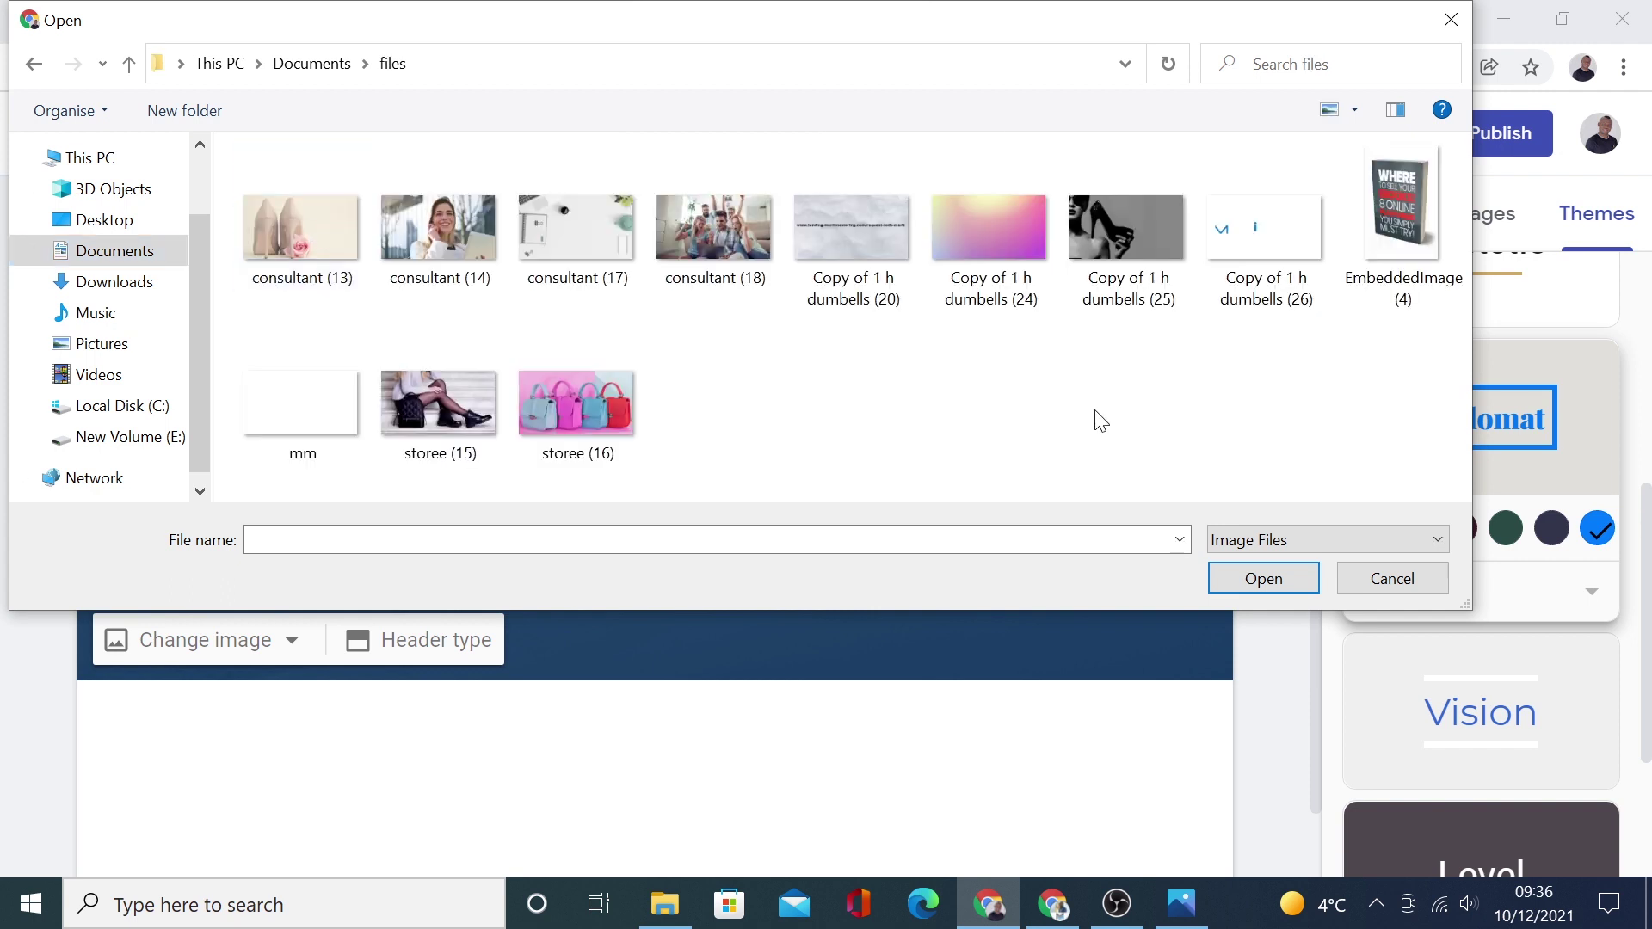
pyautogui.click(573, 241)
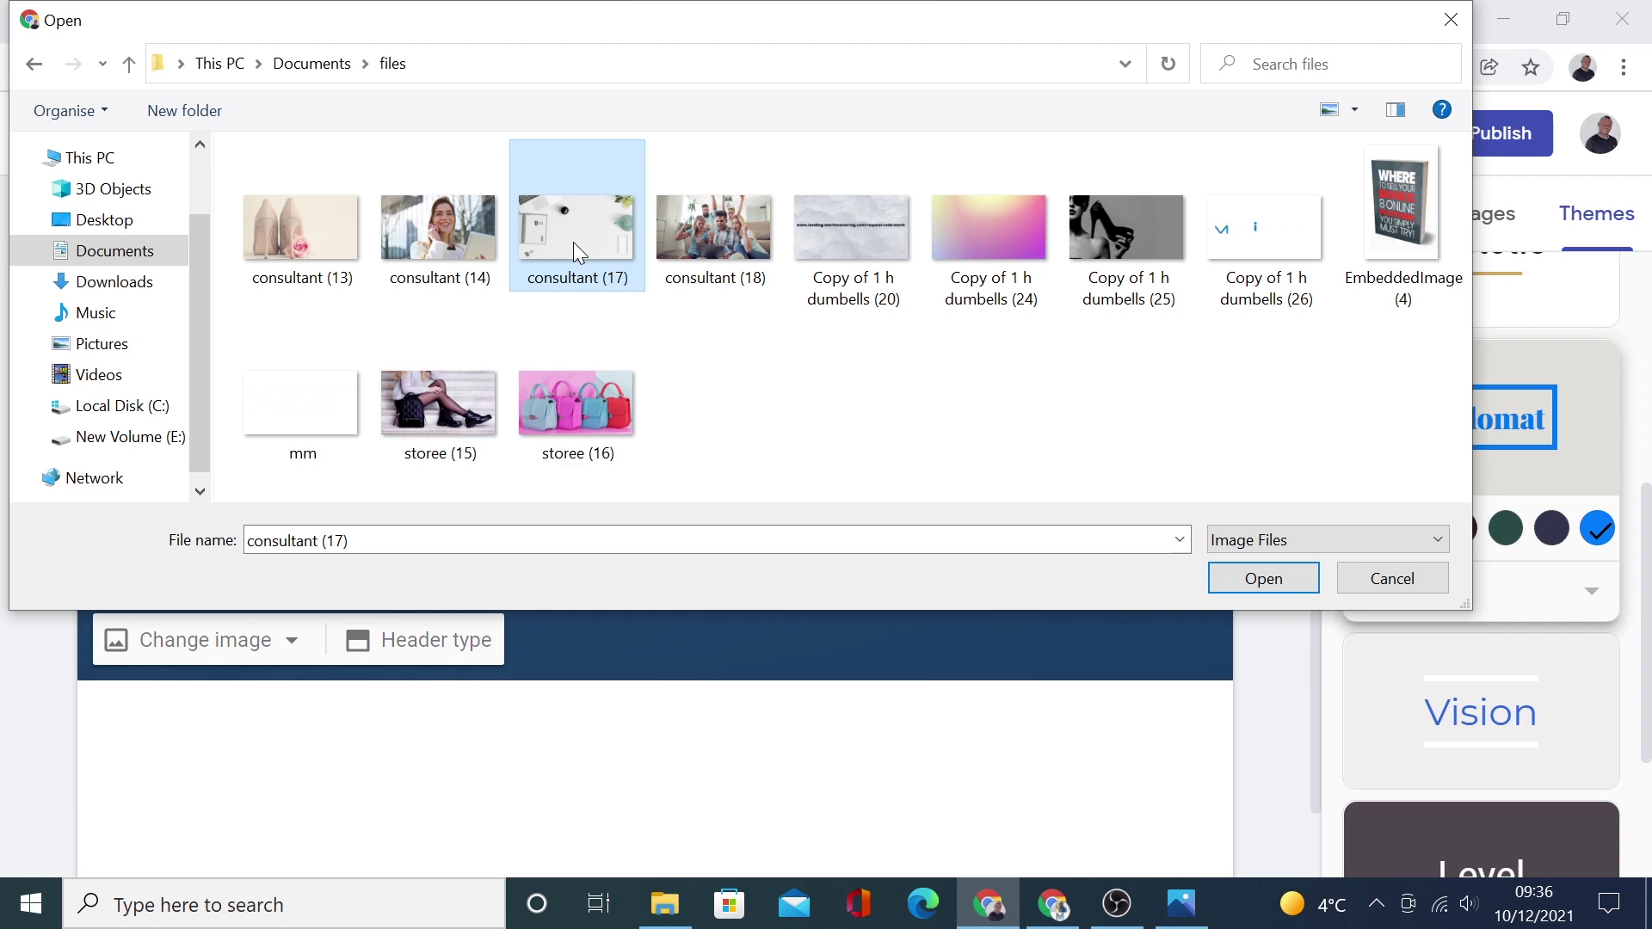
pyautogui.click(1262, 578)
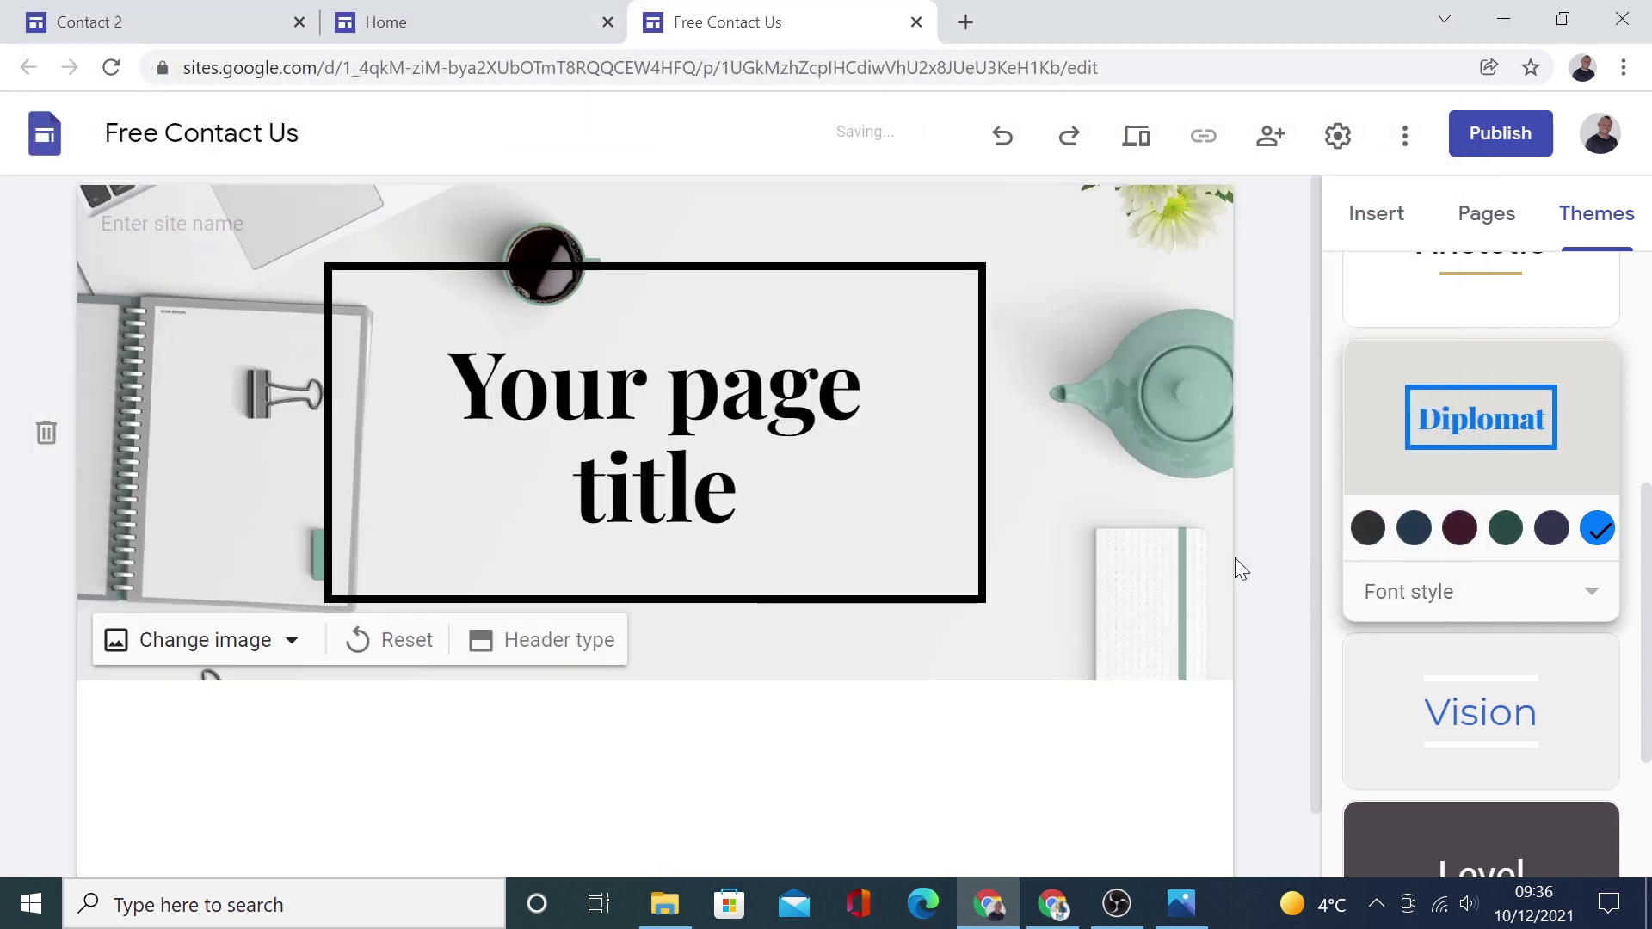
# Replace the 'Your page title' placeholder with 'Contact Us'
pyautogui.moveTo(738, 508); pyautogui.dragTo(350, 413)
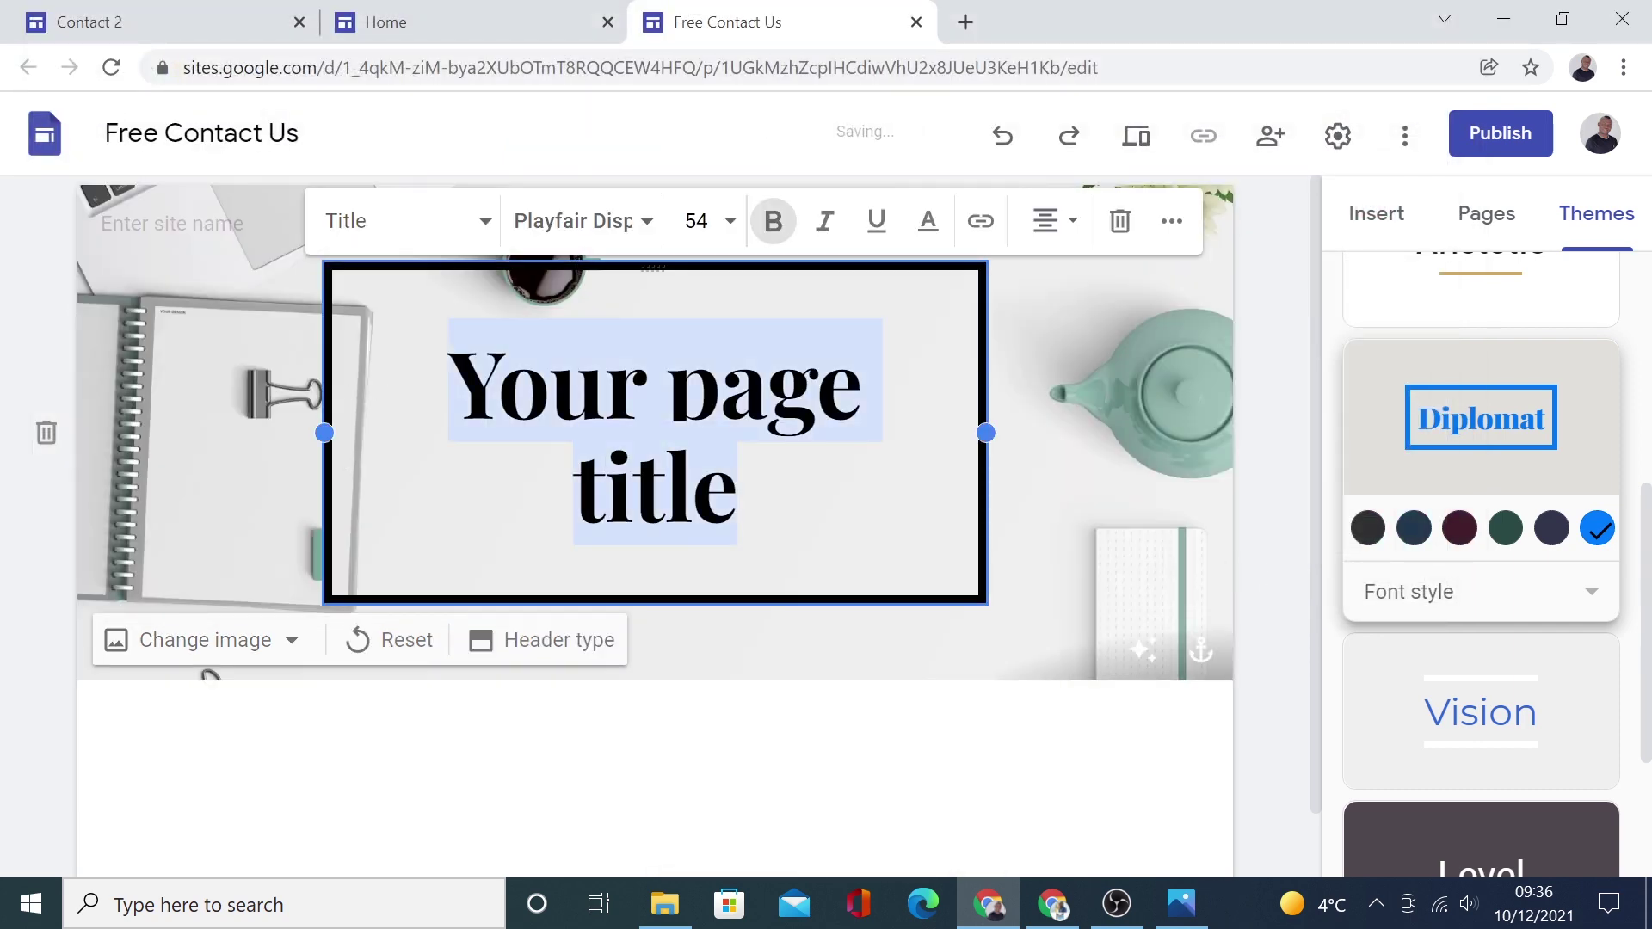
pyautogui.write('Con')
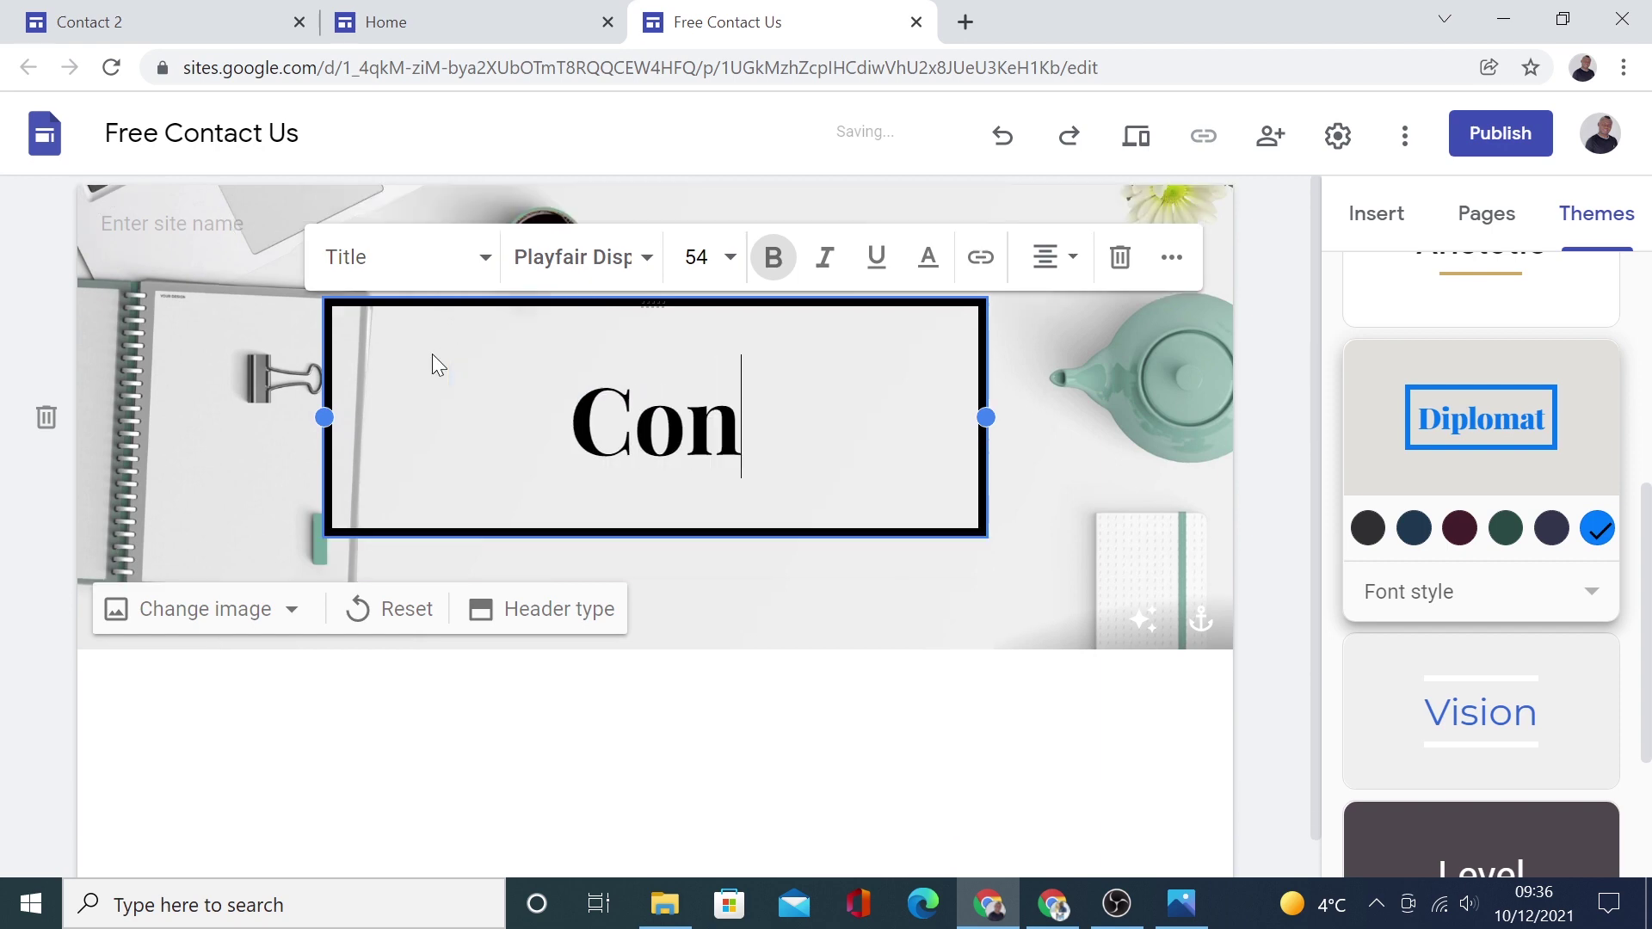
pyautogui.write('tact Us')
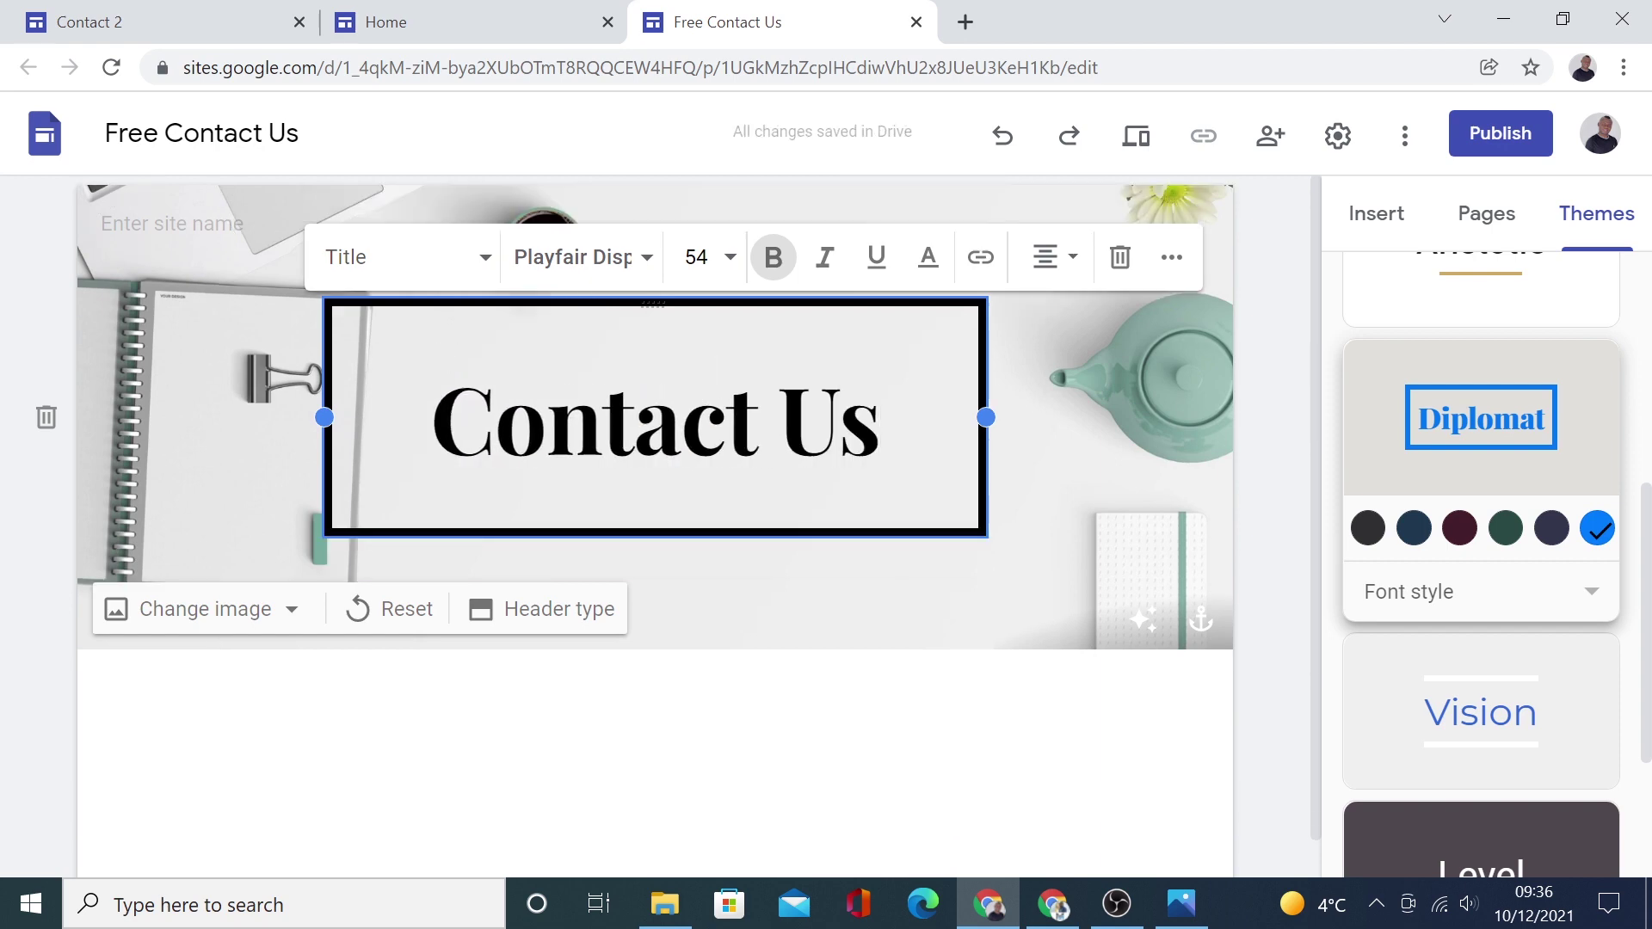
pyautogui.scroll(-1, 927, 379)
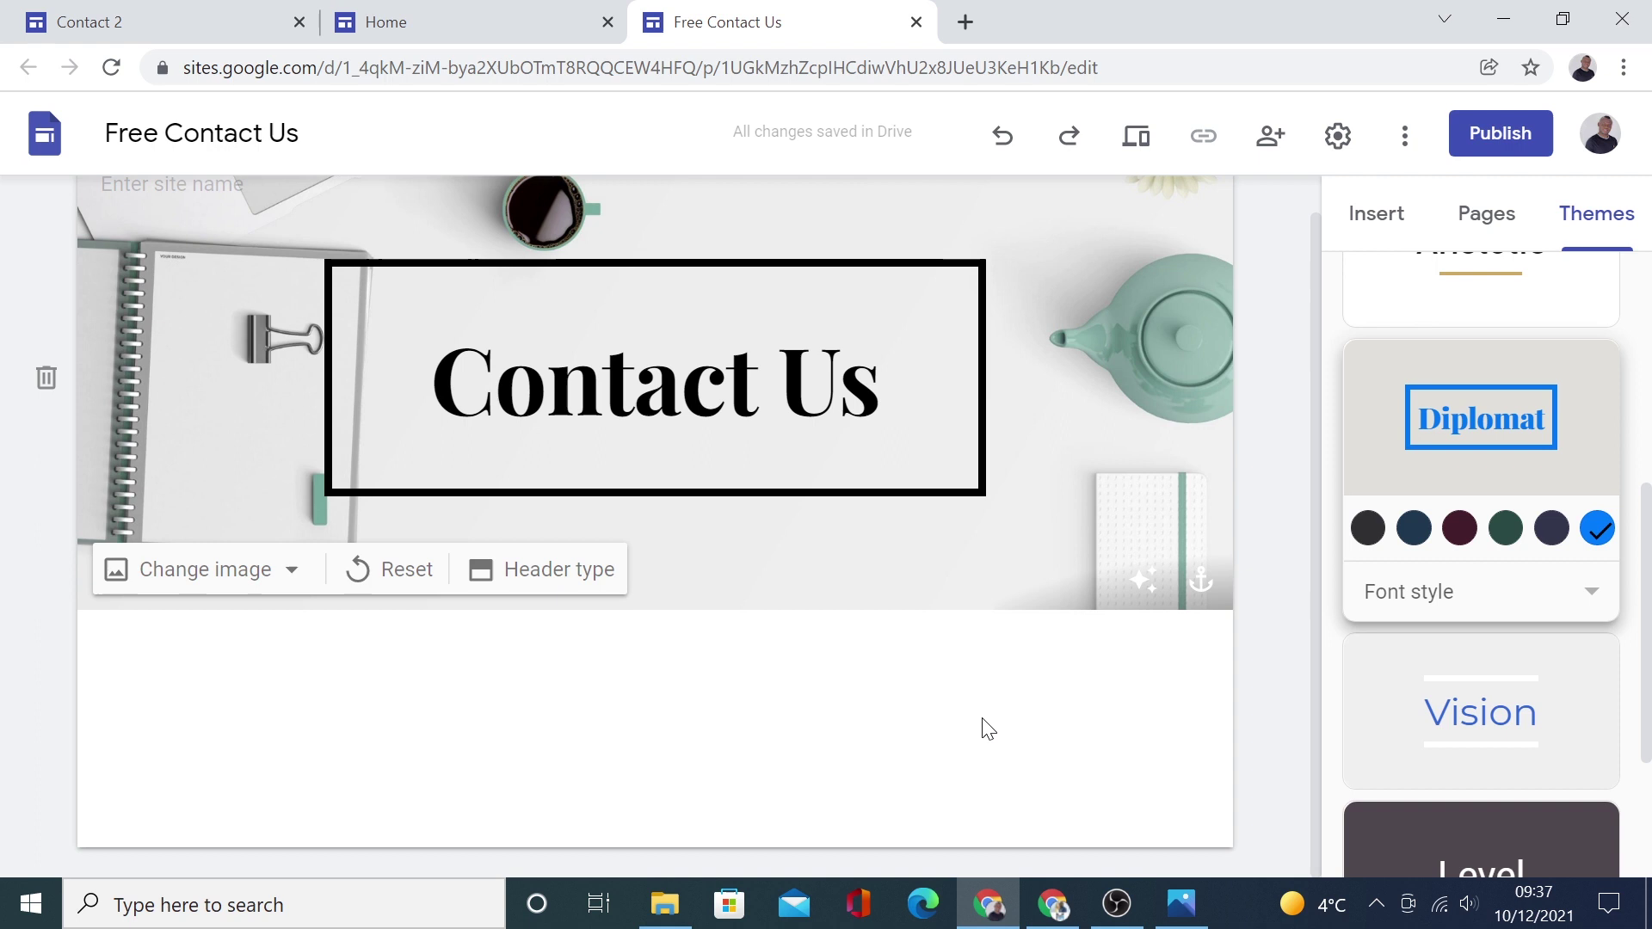
pyautogui.doubleClick(850, 757)
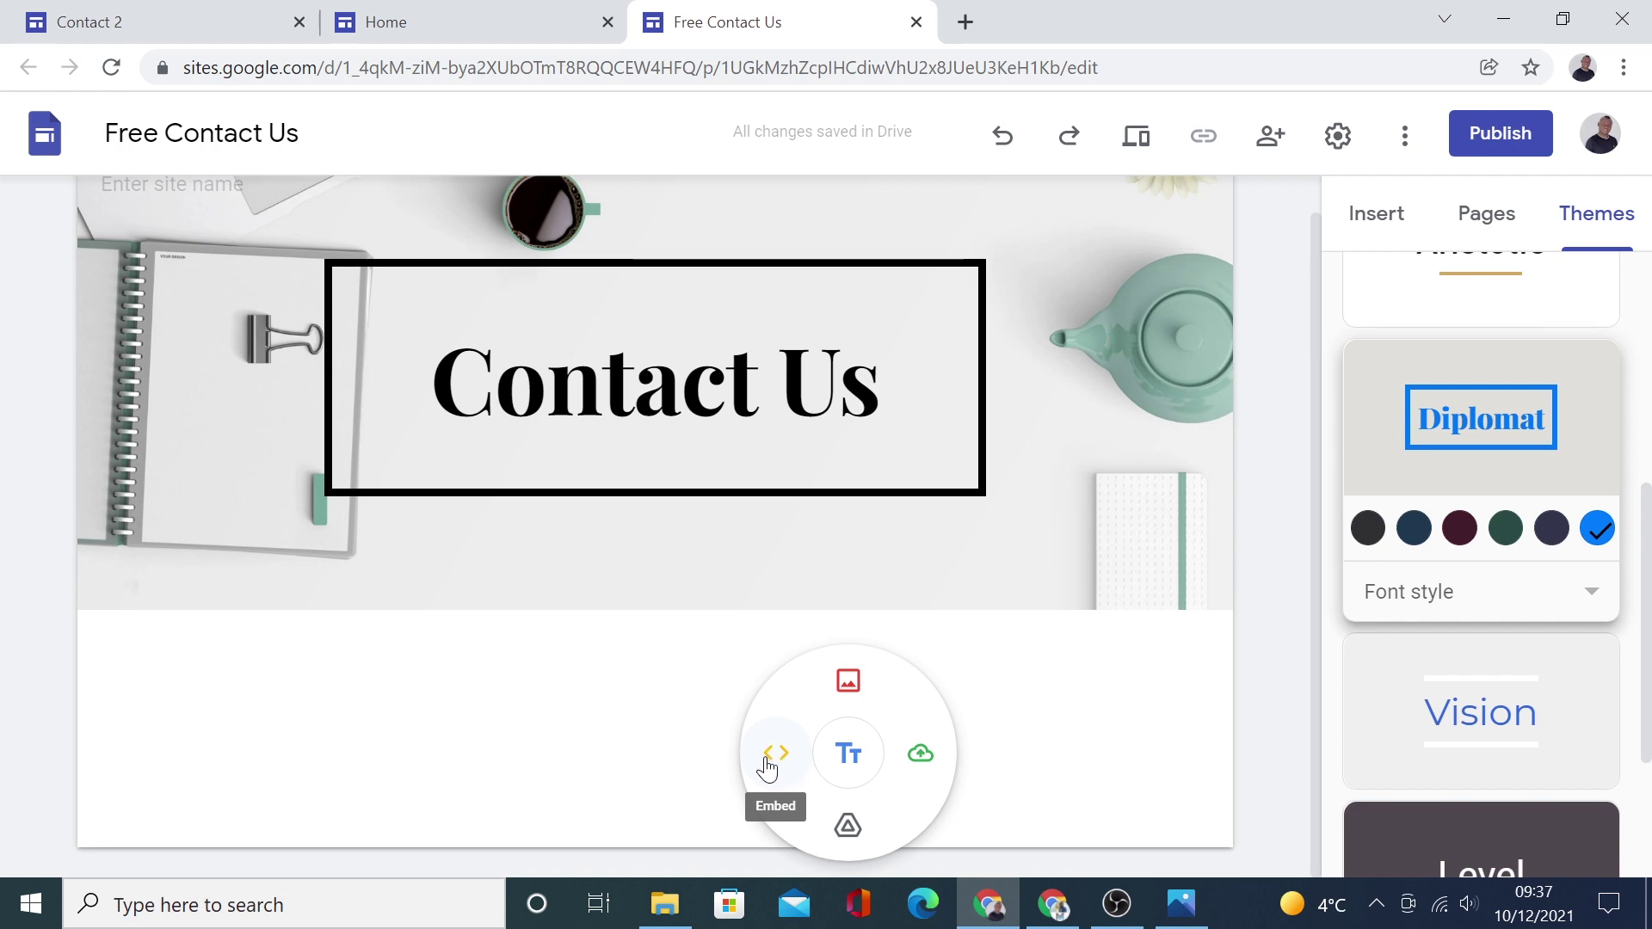
# Embed the pasted 'Get in Touch!' form HTML and drag it into the right column
pyautogui.click(1375, 229)
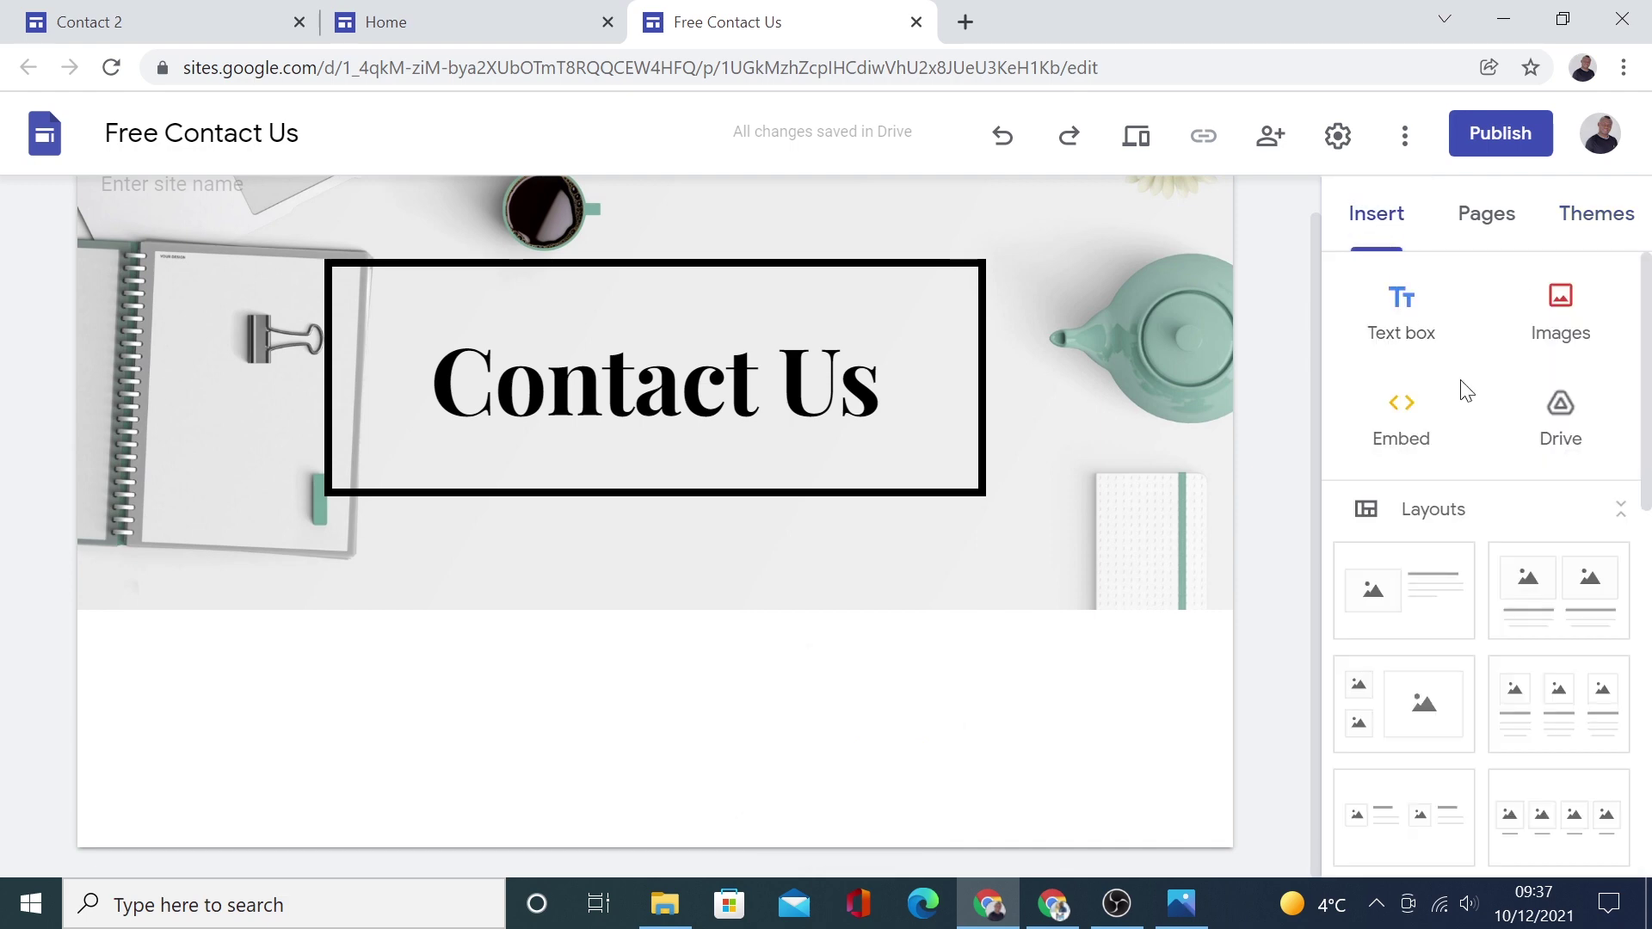
pyautogui.click(1396, 420)
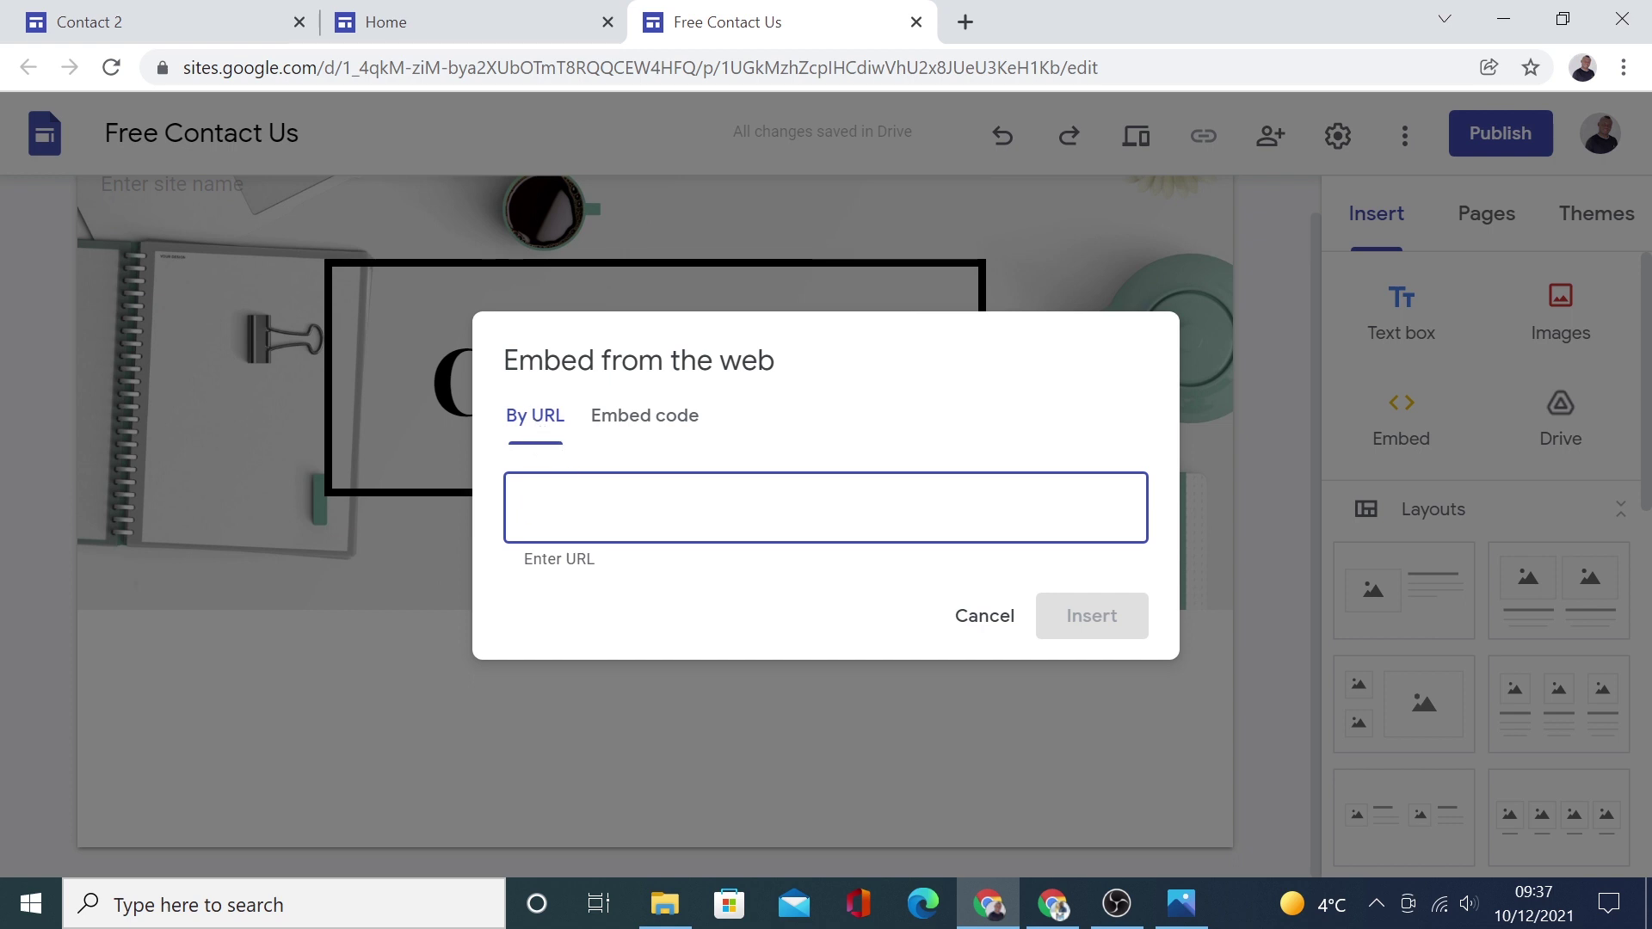
pyautogui.press('Return')
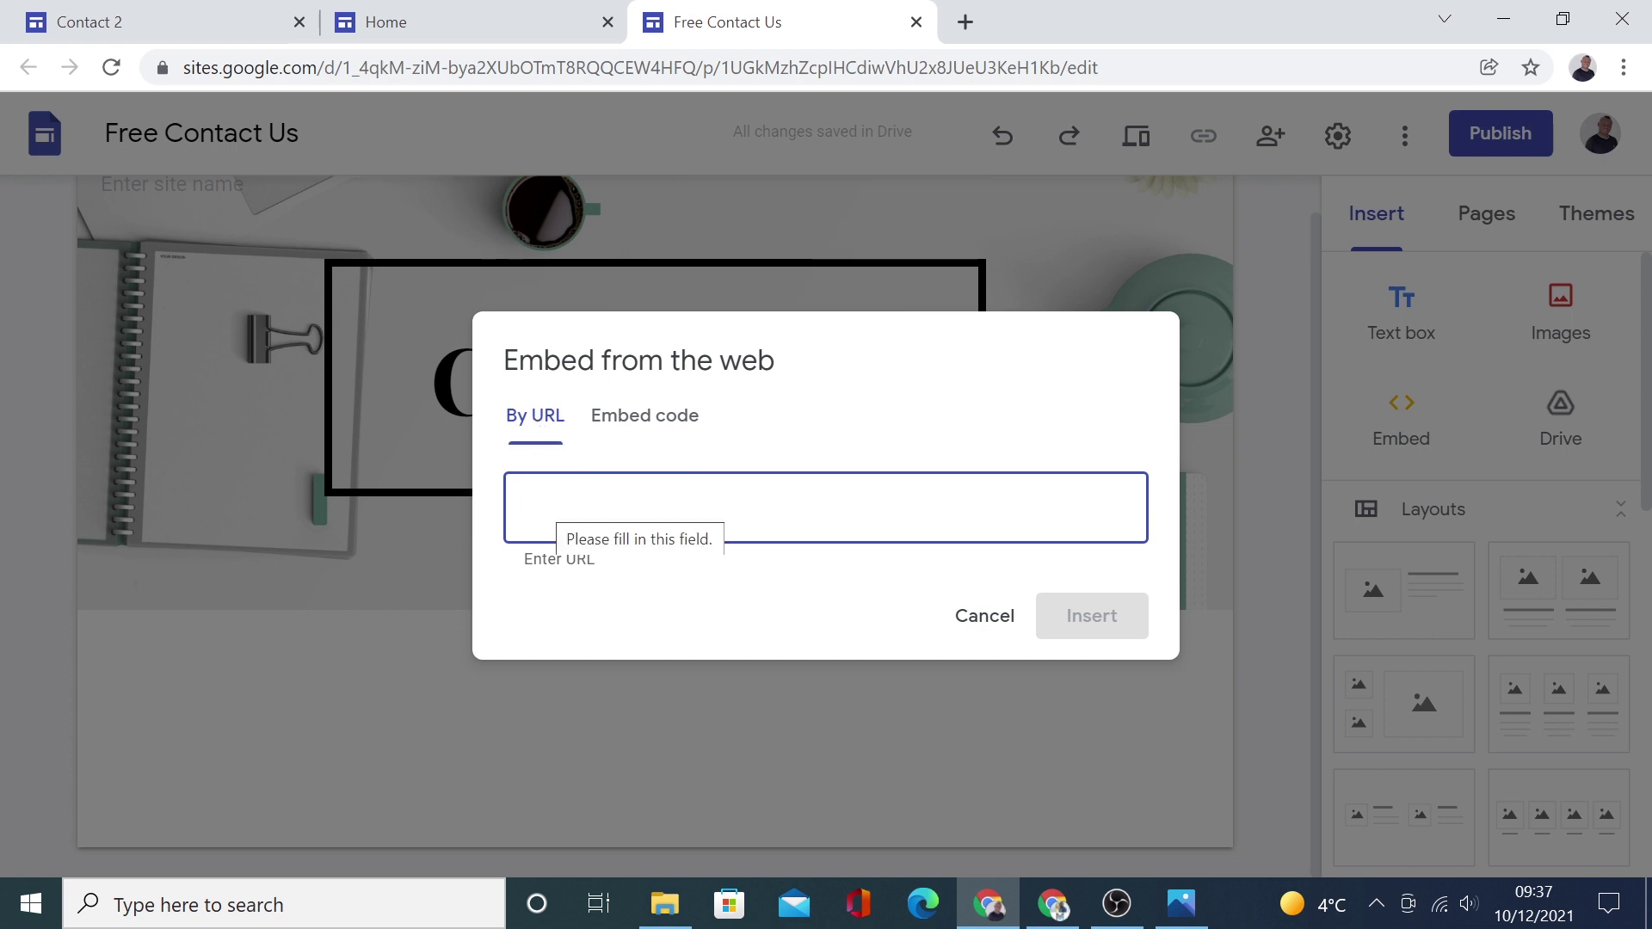
pyautogui.click(684, 419)
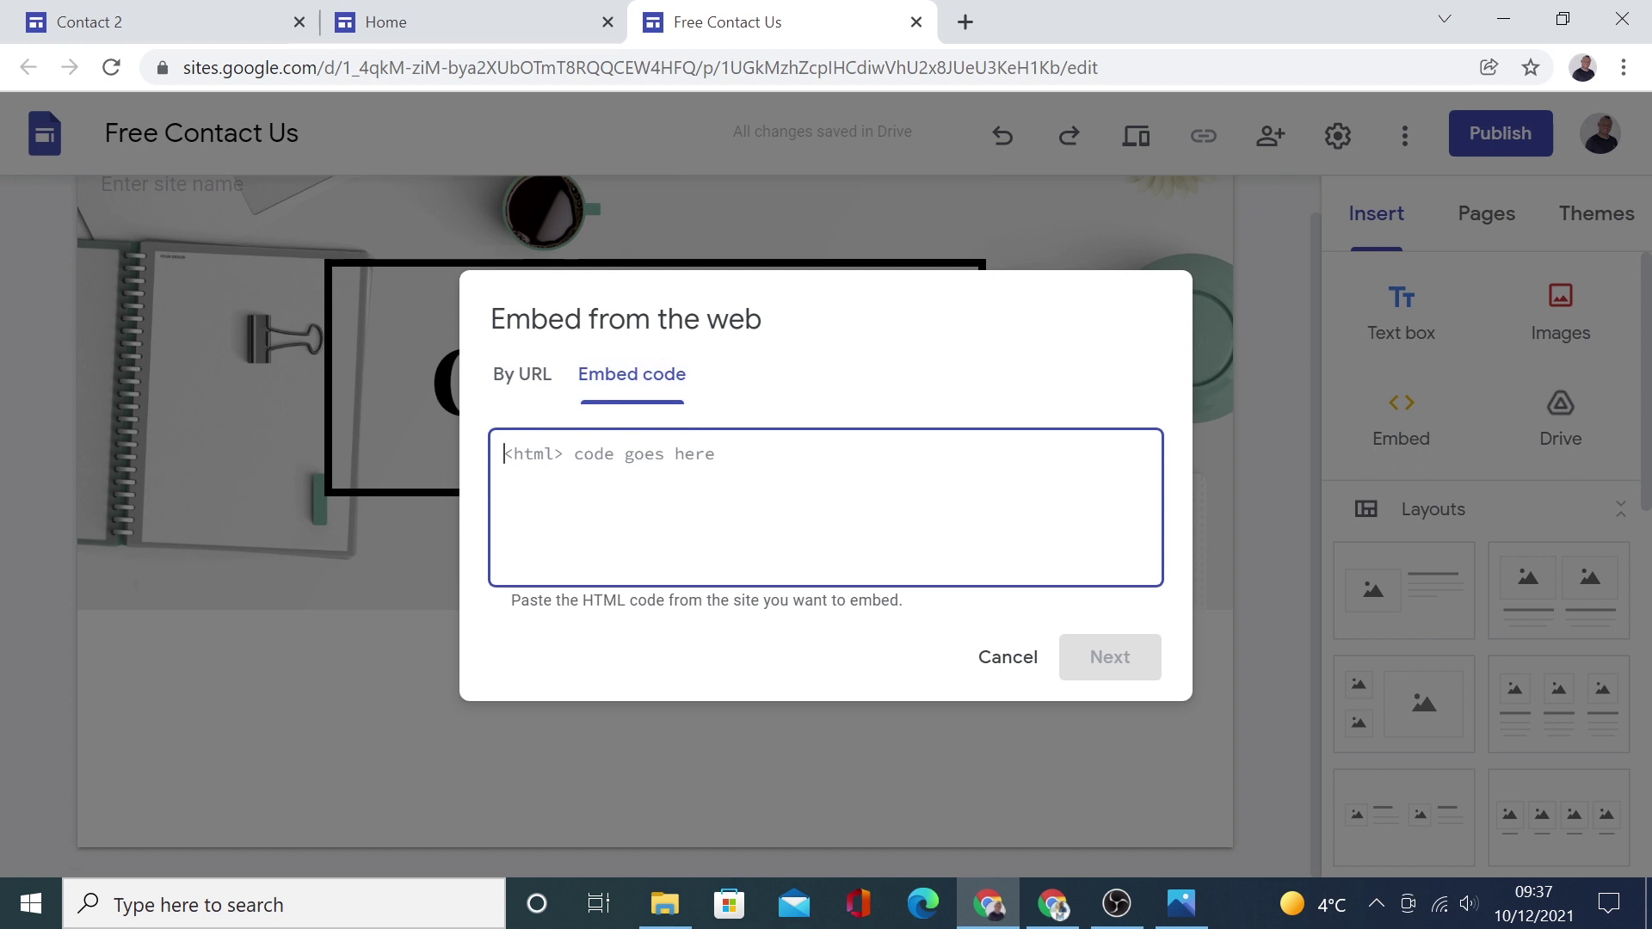
pyautogui.rightClick(708, 479)
pyautogui.click(779, 272)
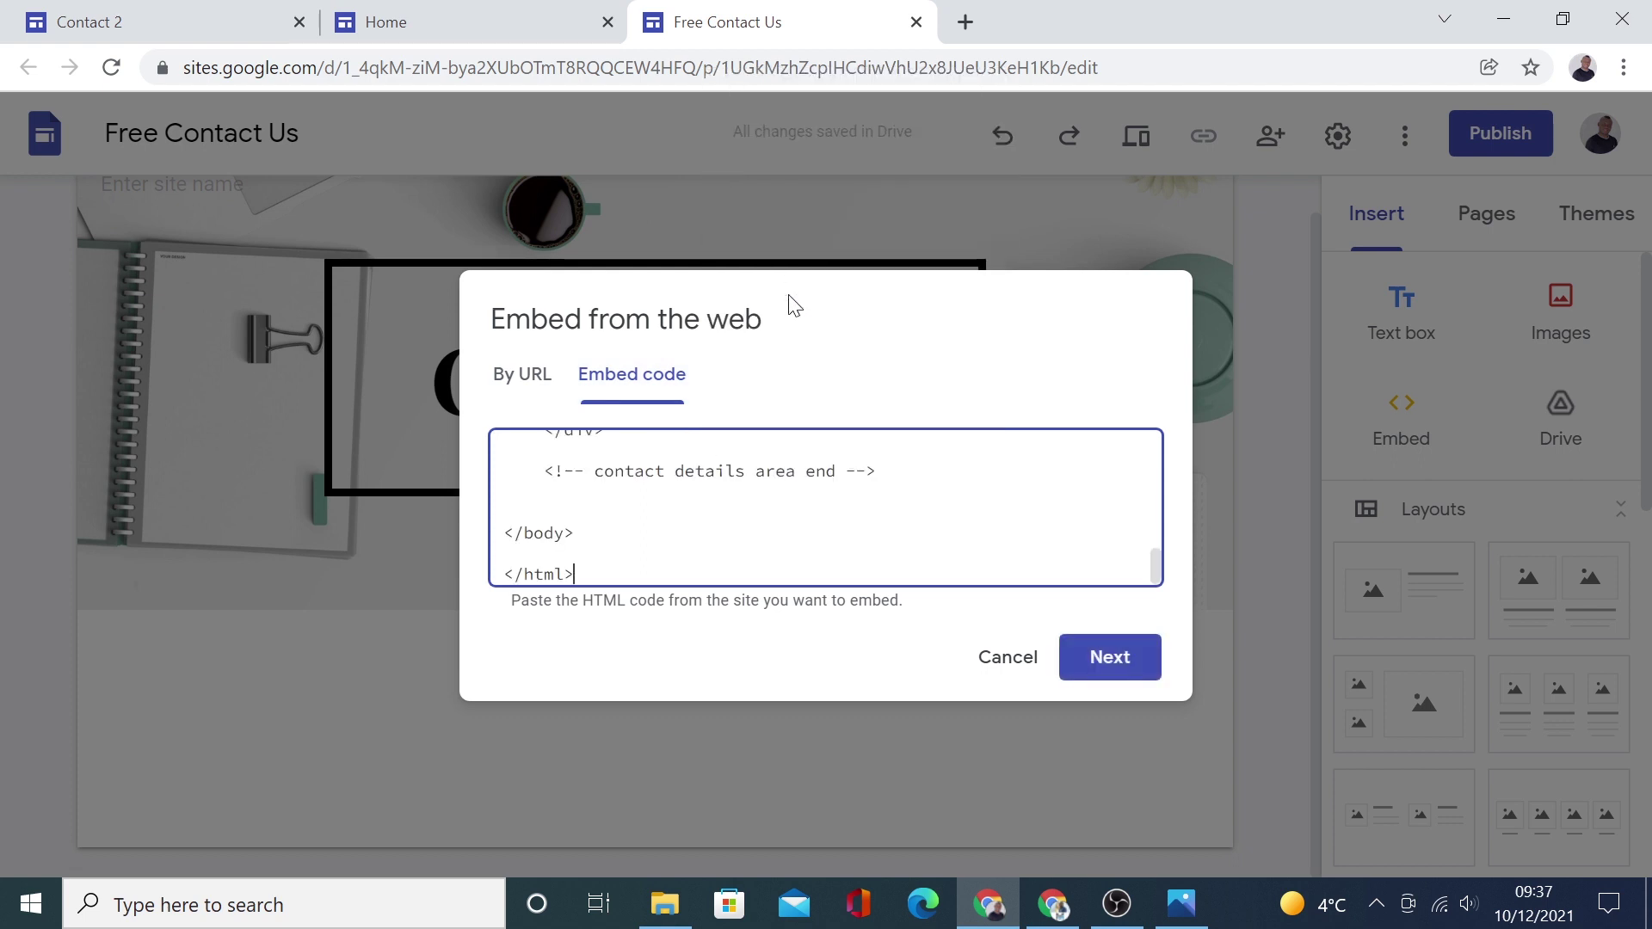
pyautogui.click(1110, 659)
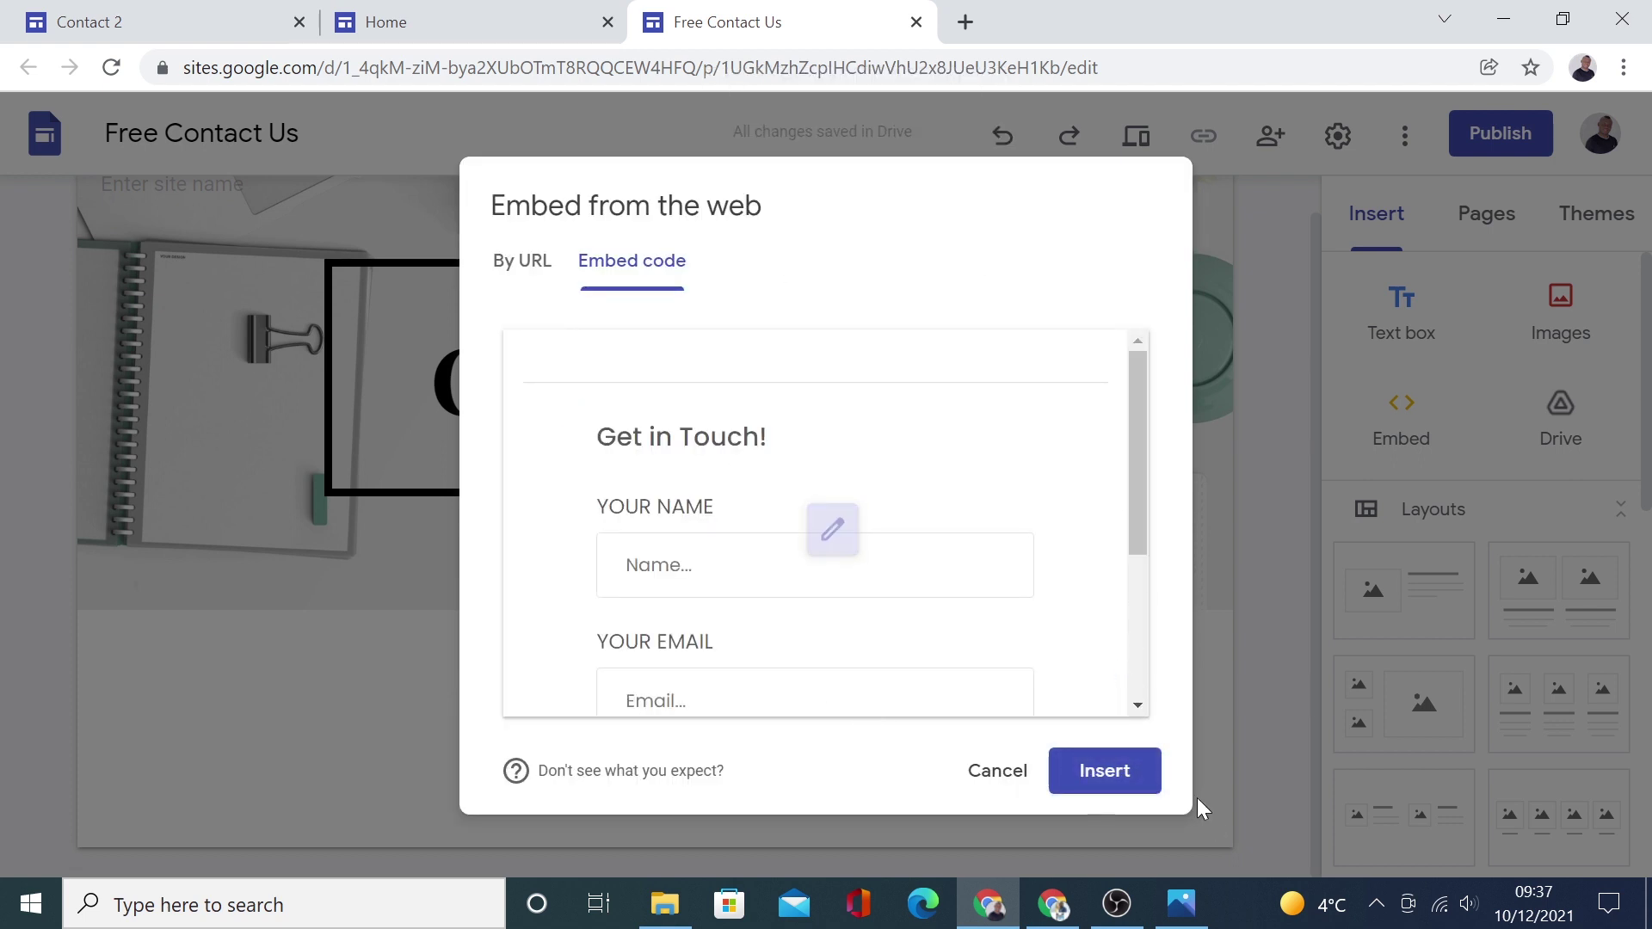
pyautogui.click(1104, 779)
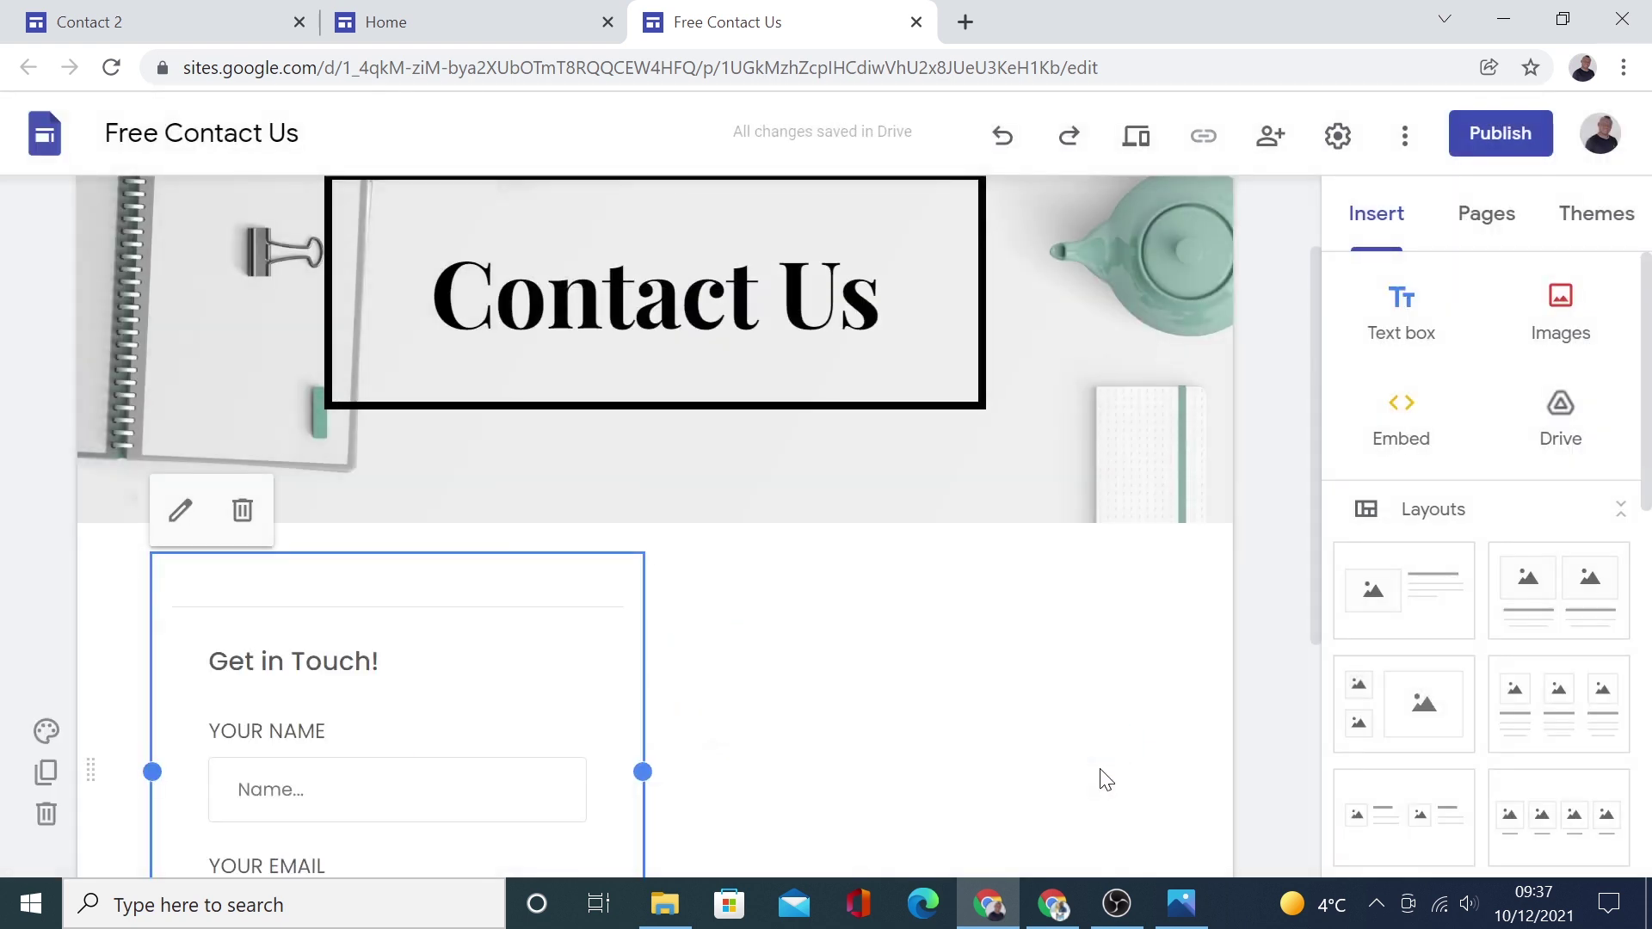
pyautogui.moveTo(350, 586); pyautogui.dragTo(935, 607)
pyautogui.scroll(-2, 1182, 699)
pyautogui.scroll(-3, 1181, 699)
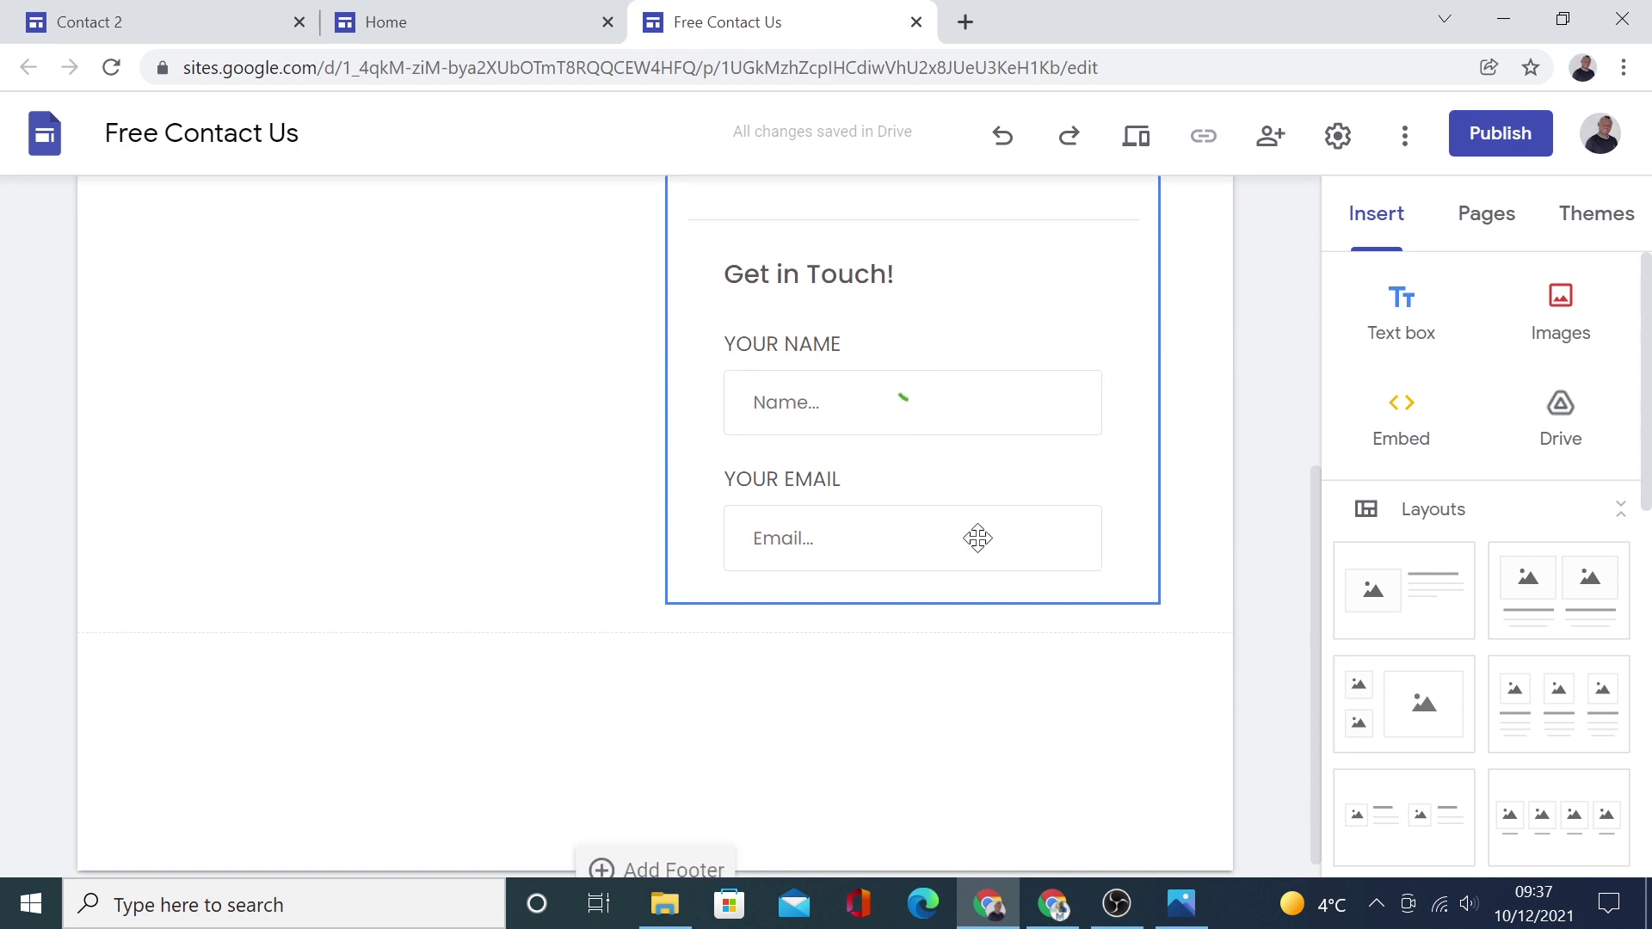
# Stretch the form embed to reveal the Message field and add a text box to its left
pyautogui.moveTo(952, 623)
pyautogui.moveTo(906, 604); pyautogui.dragTo(953, 785)
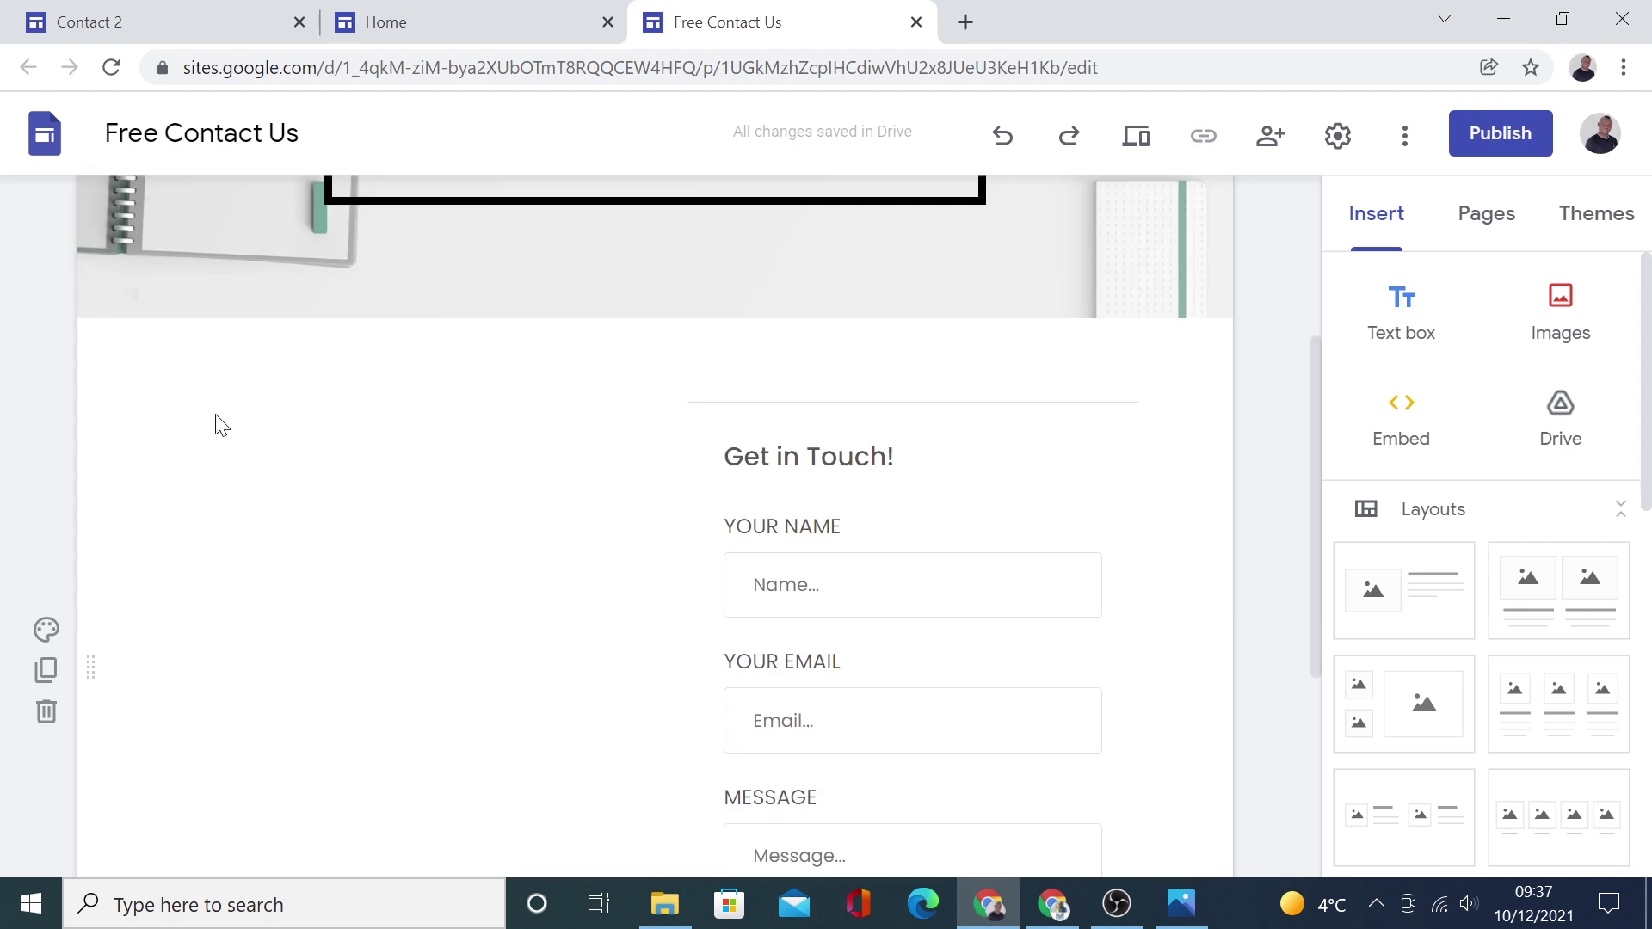
pyautogui.doubleClick(423, 507)
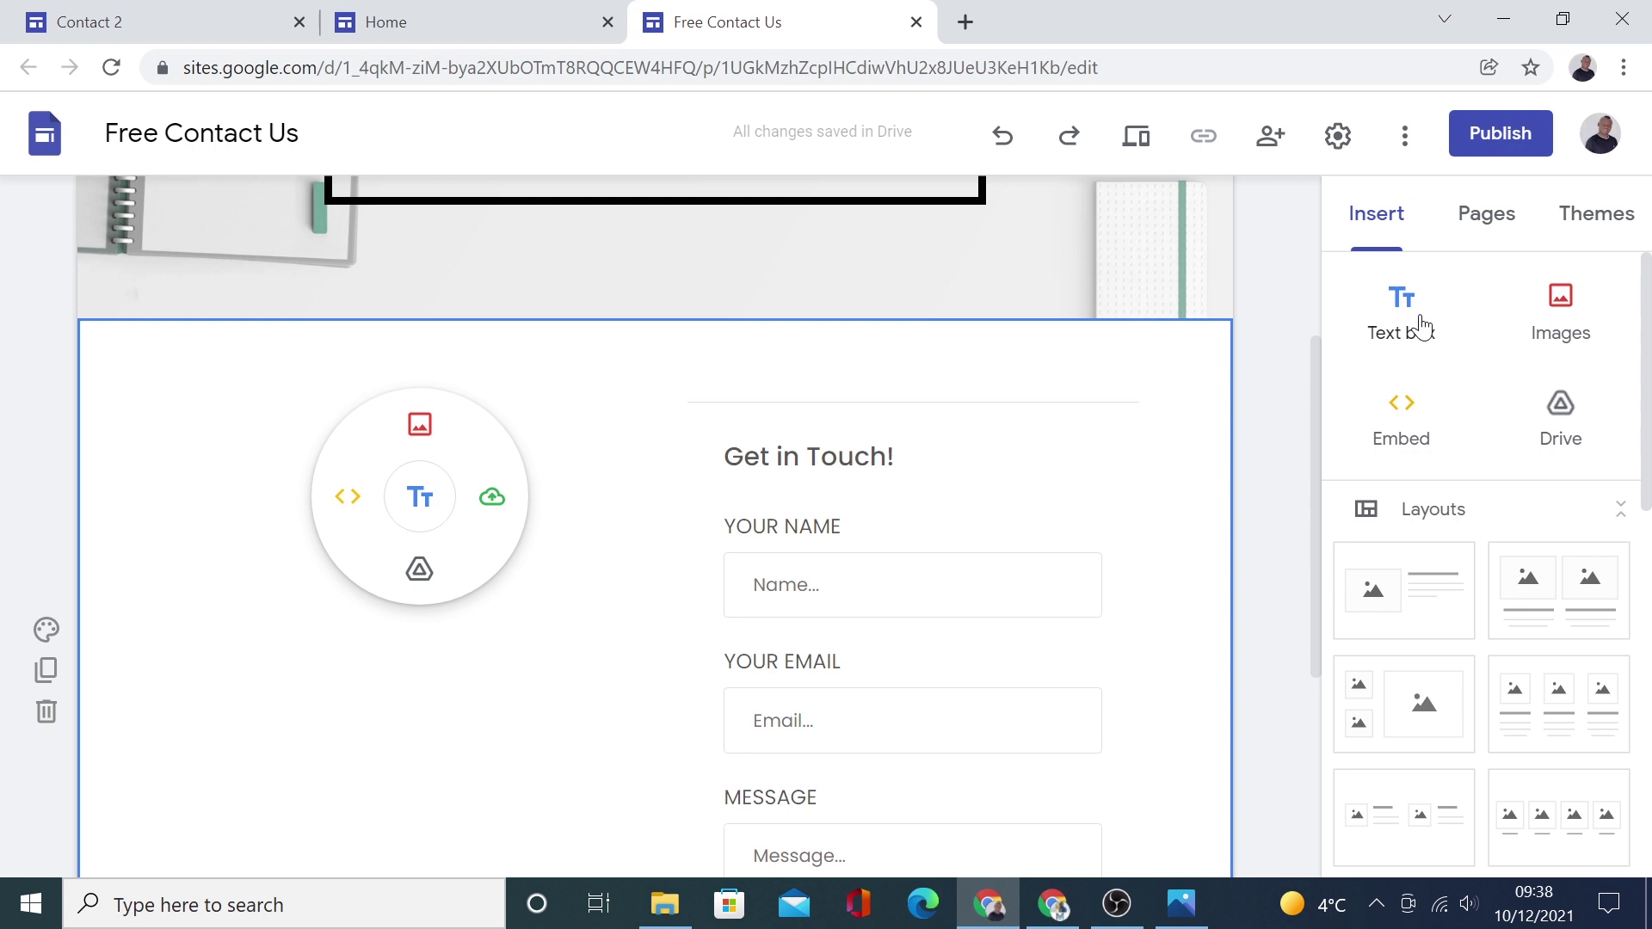
pyautogui.scroll(-4, 1418, 329)
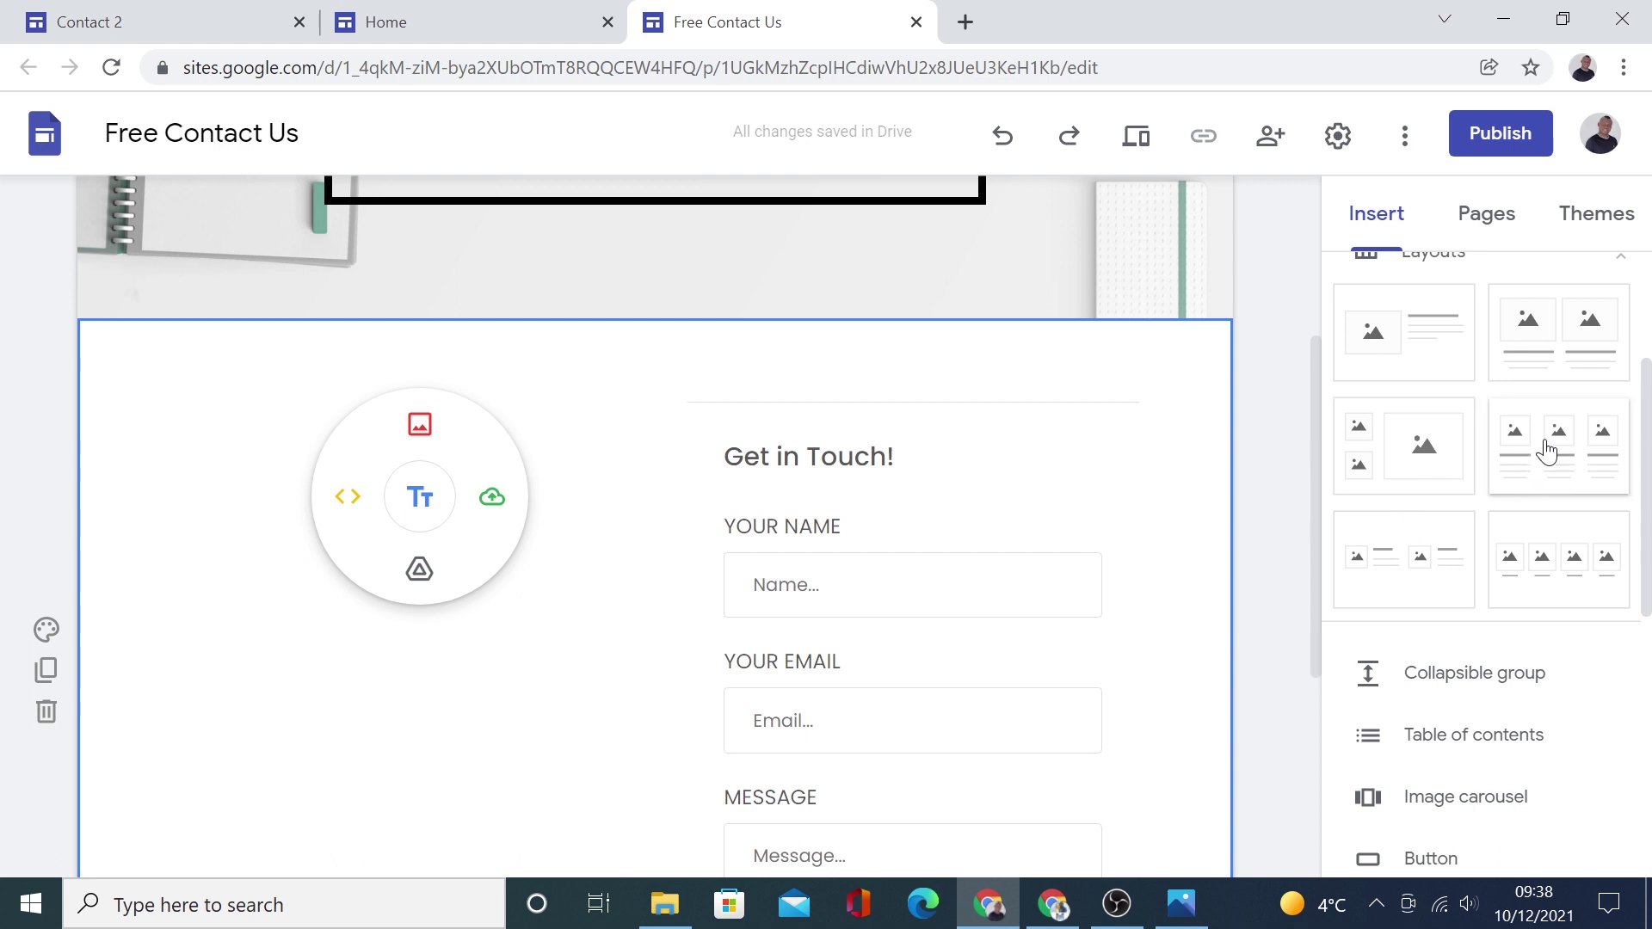
pyautogui.click(406, 498)
# Paste the 'Want to get in touch?' sentence as a Heading in Playfair Display, size 20
pyautogui.rightClick(324, 384)
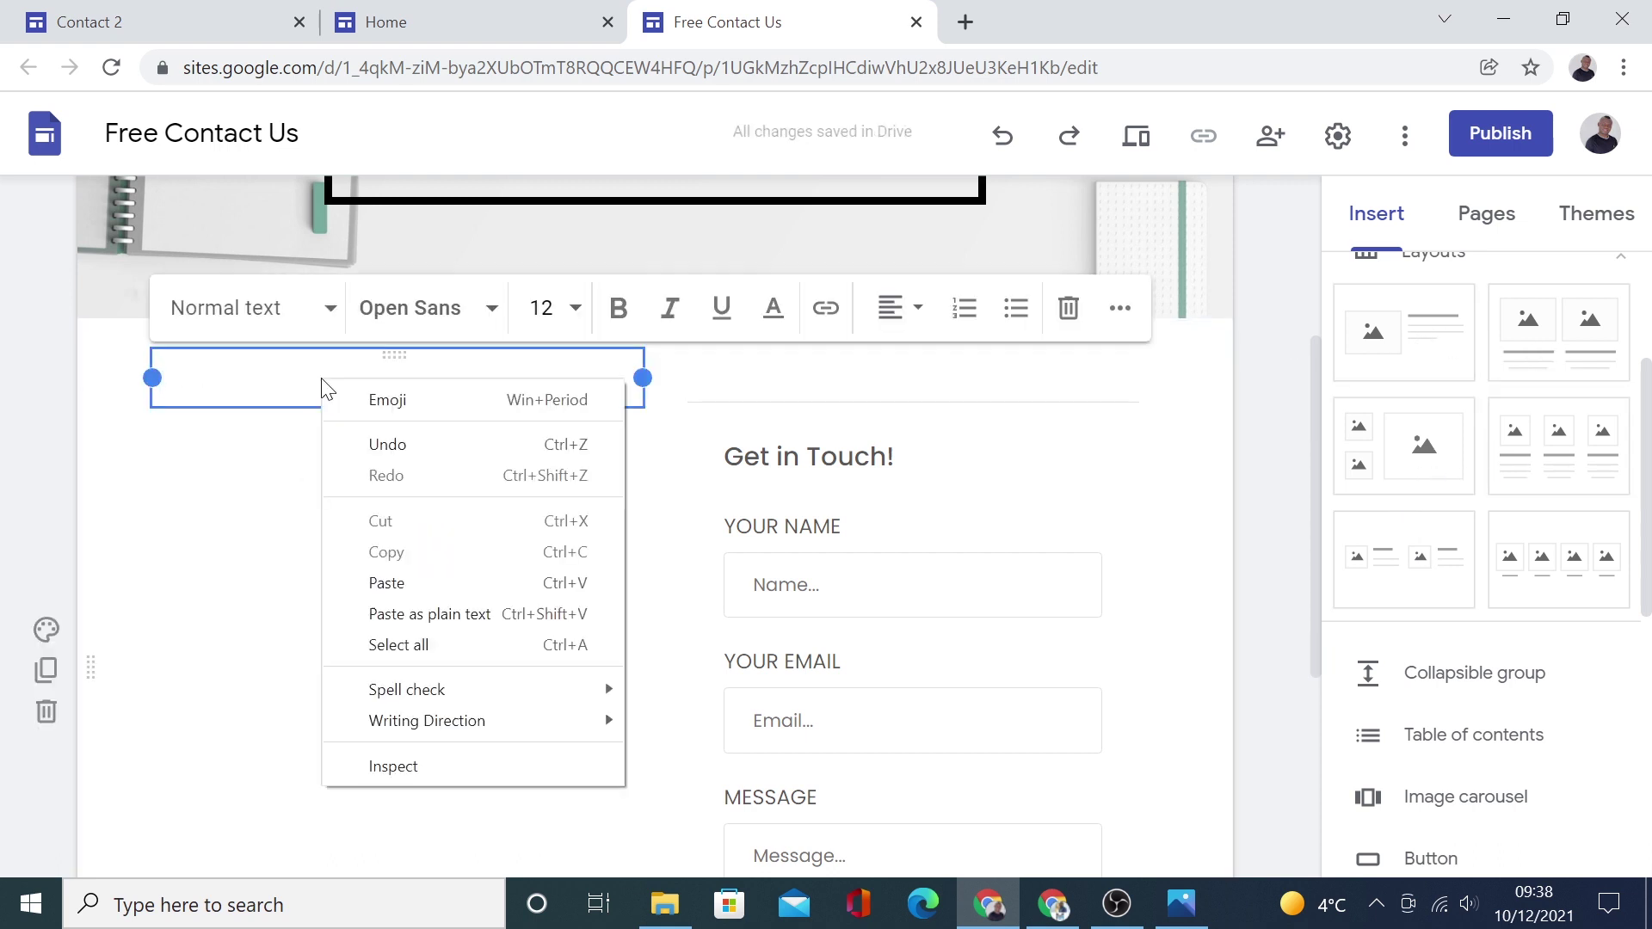
pyautogui.click(431, 585)
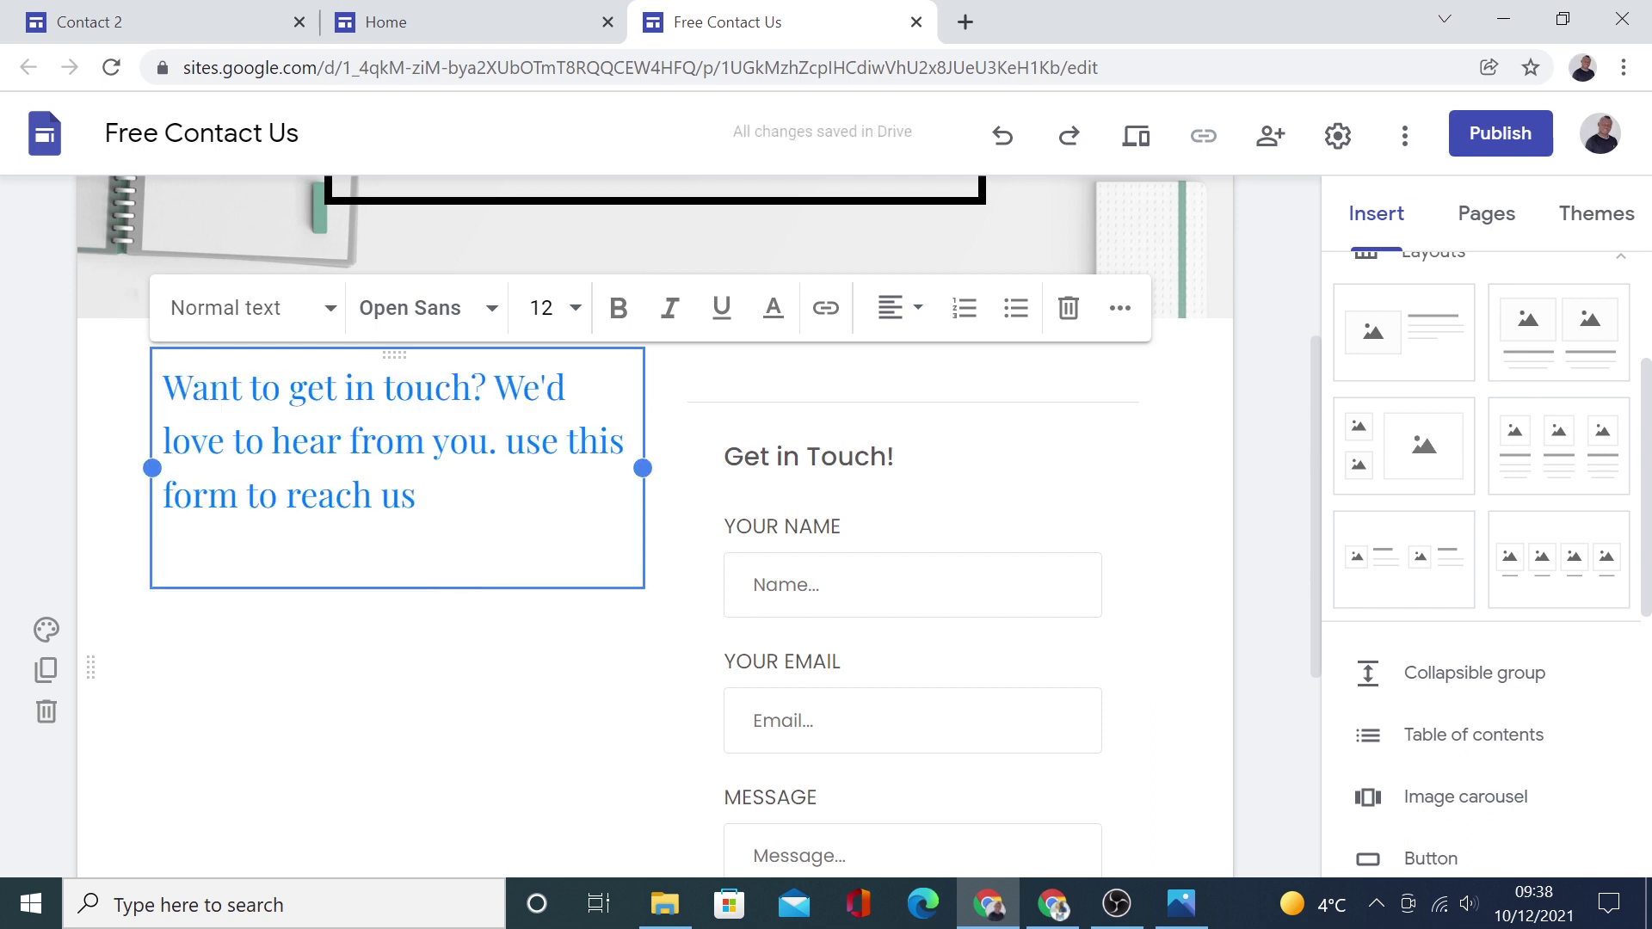
pyautogui.hotkey('shift', 'Up')
pyautogui.hotkey('shift', 'Up')
pyautogui.hotkey('shift', 'Up')
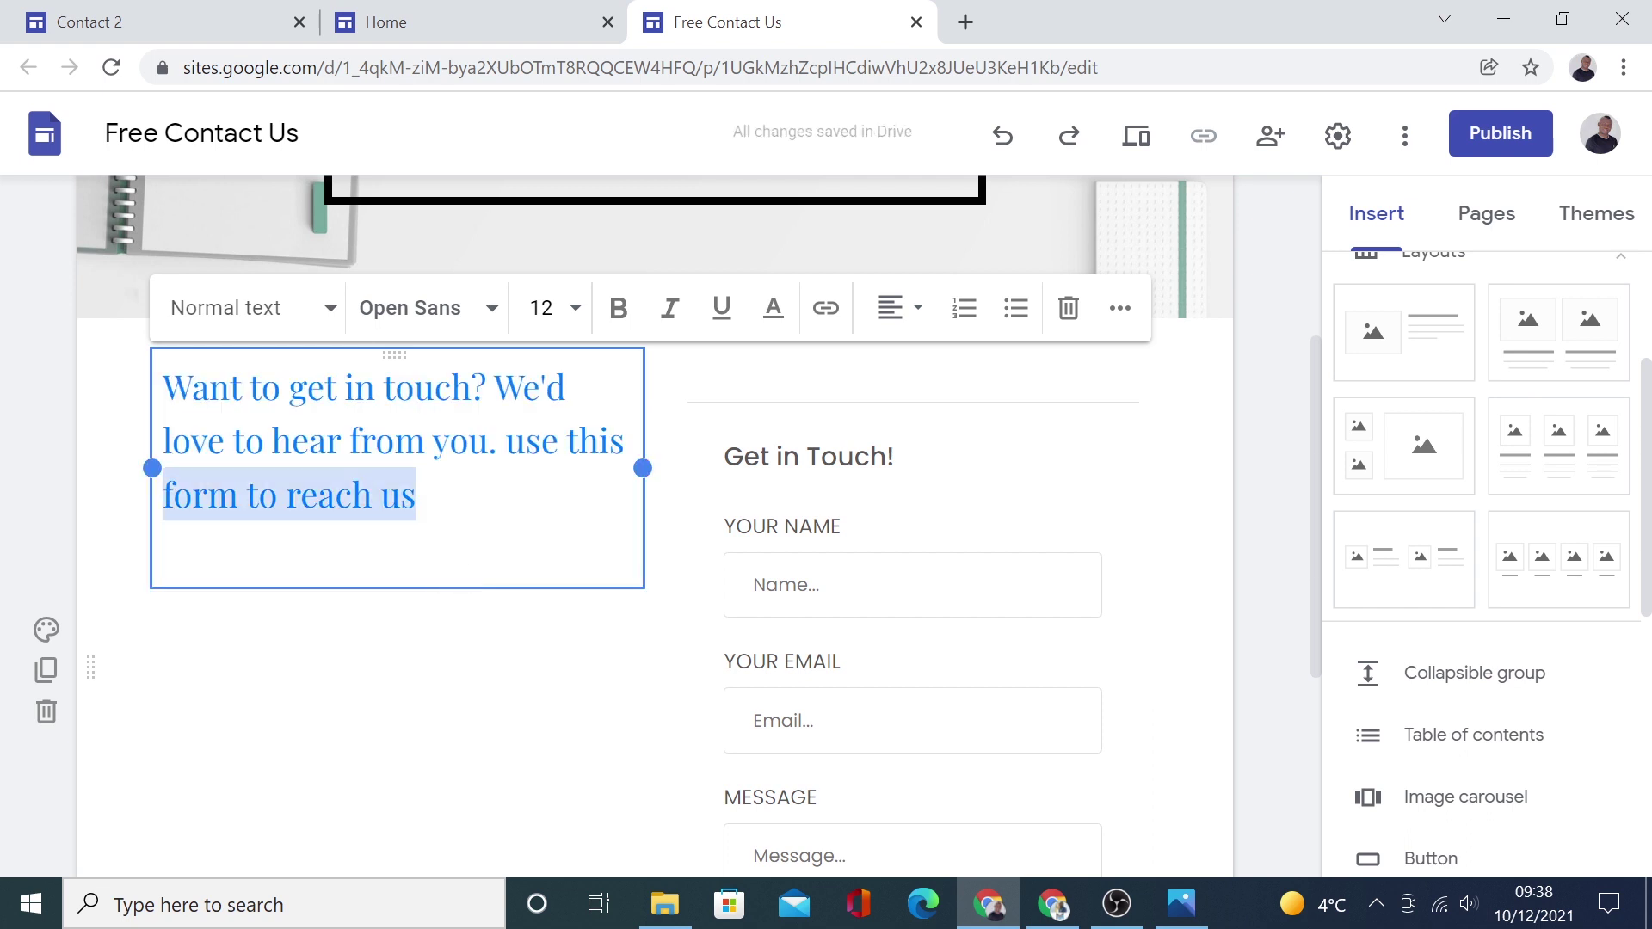
pyautogui.hotkey('shift', 'Down')
pyautogui.hotkey('shift', 'Down')
pyautogui.hotkey('shift', 'Down')
pyautogui.moveTo(416, 497); pyautogui.dragTo(154, 379)
pyautogui.click(318, 322)
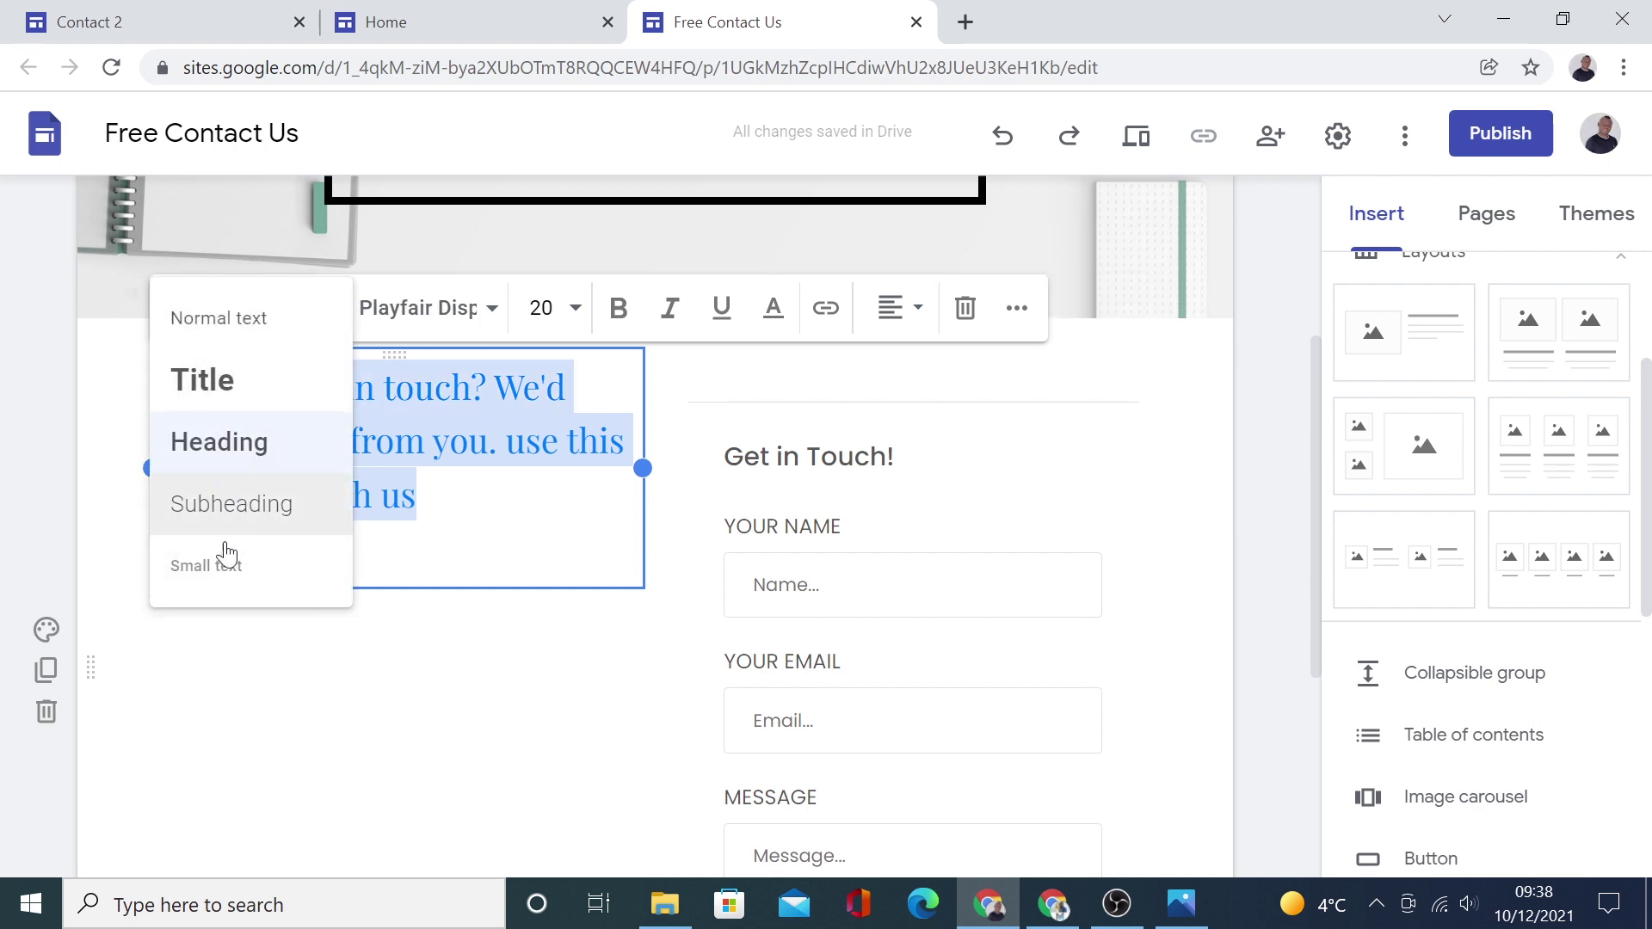
pyautogui.click(576, 310)
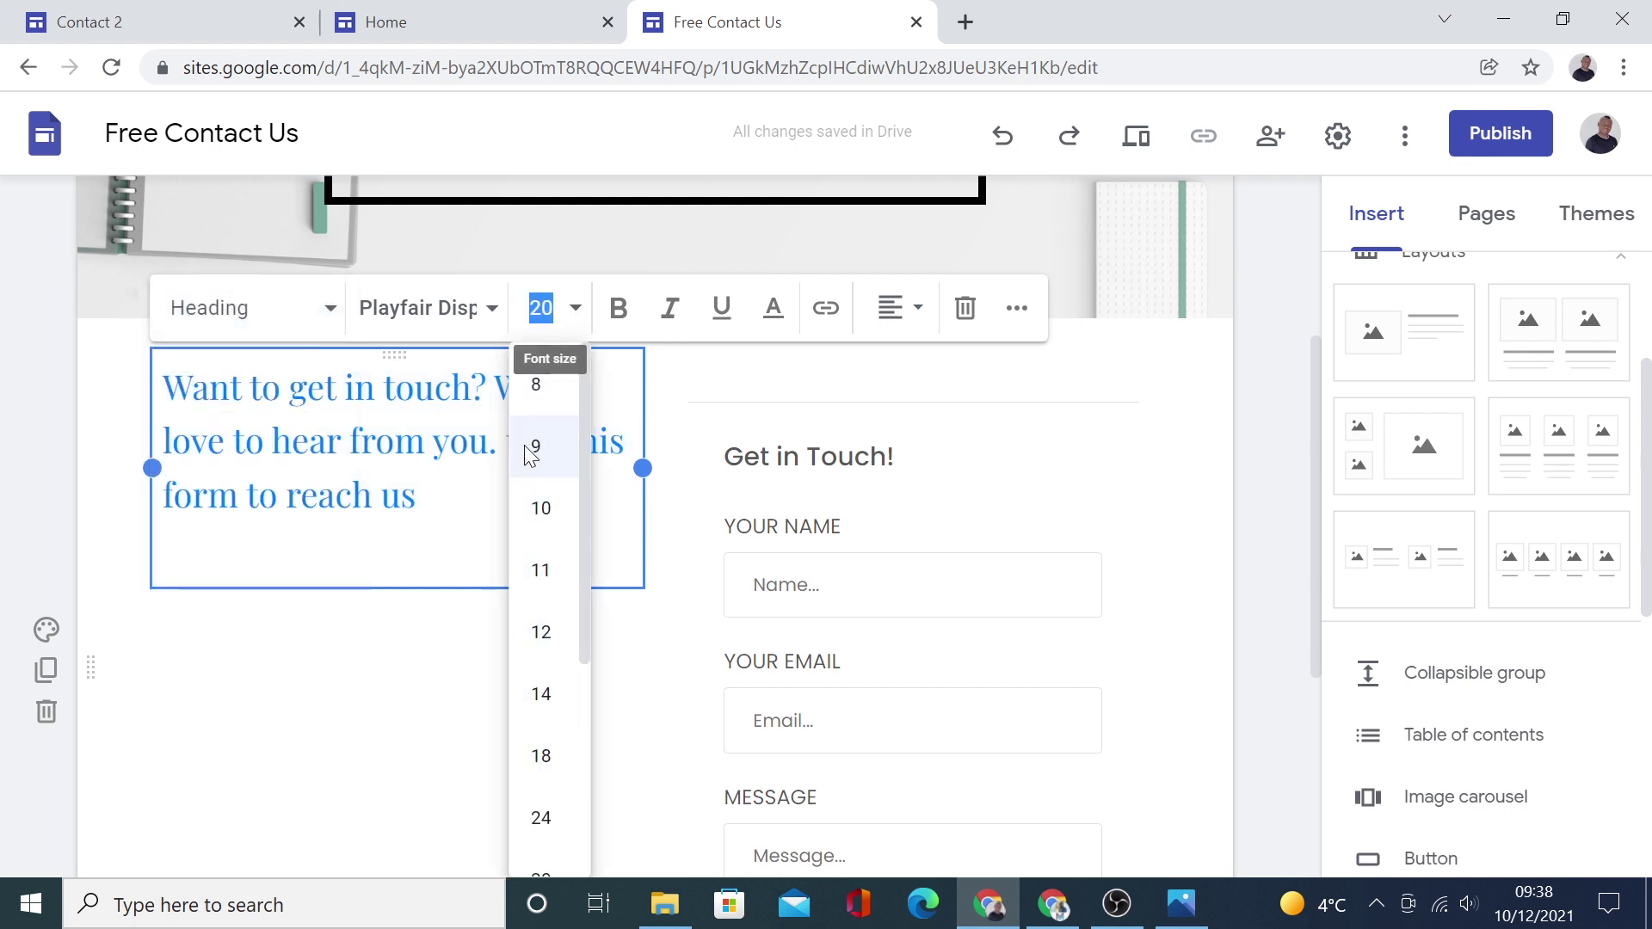
pyautogui.click(494, 310)
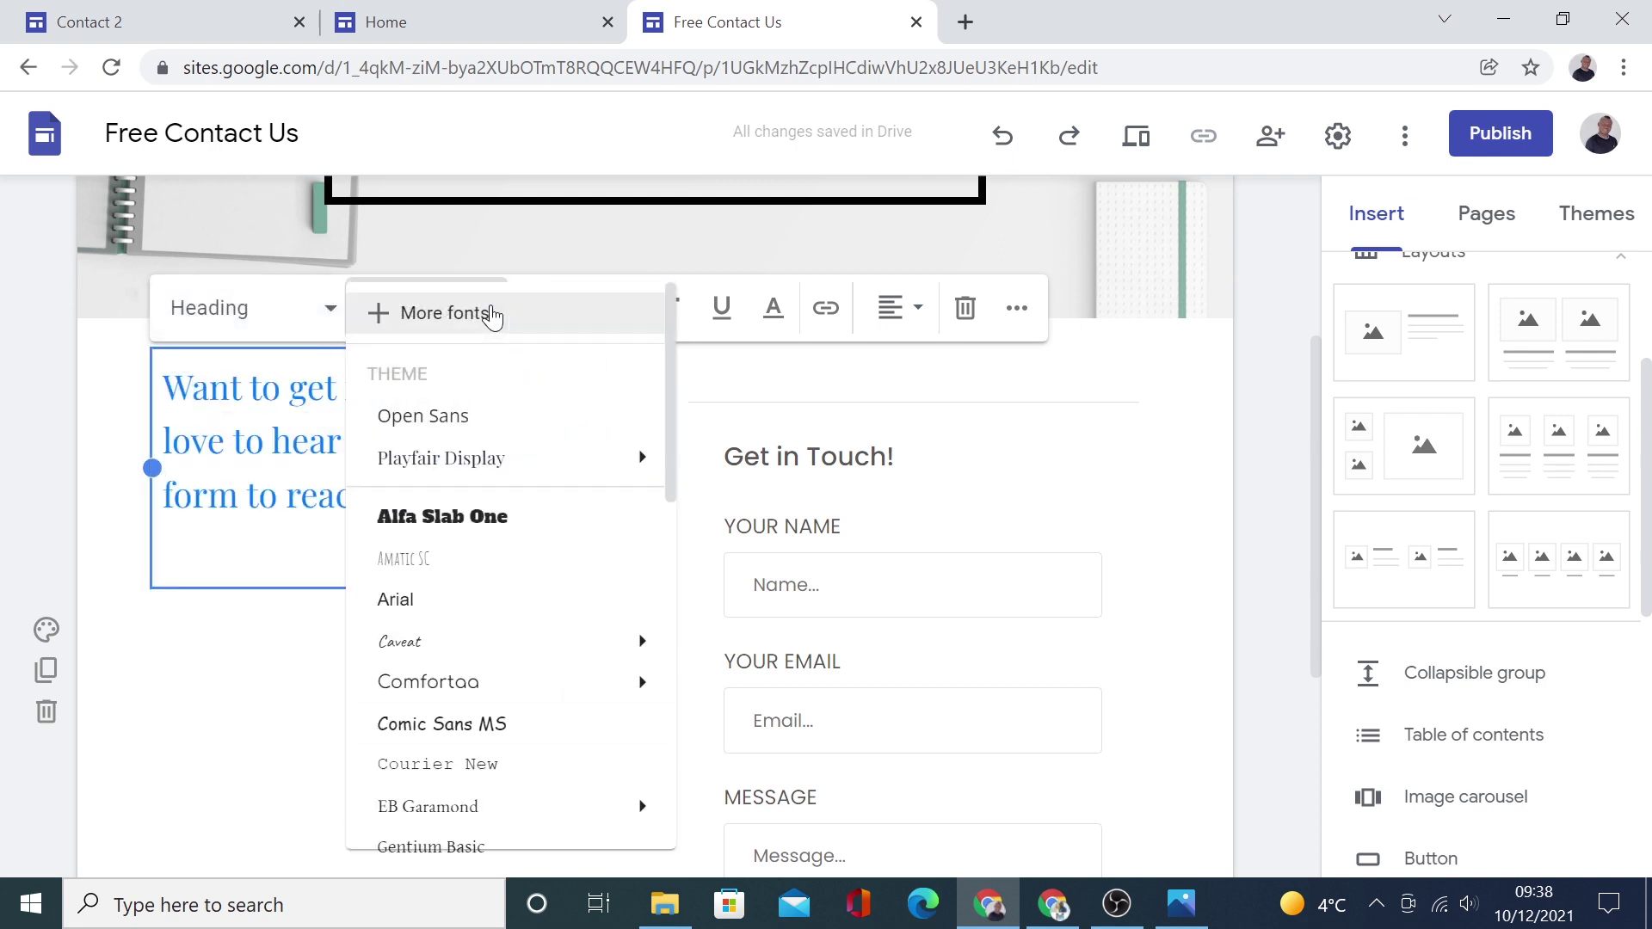
pyautogui.hotkey('alt', 'Left')
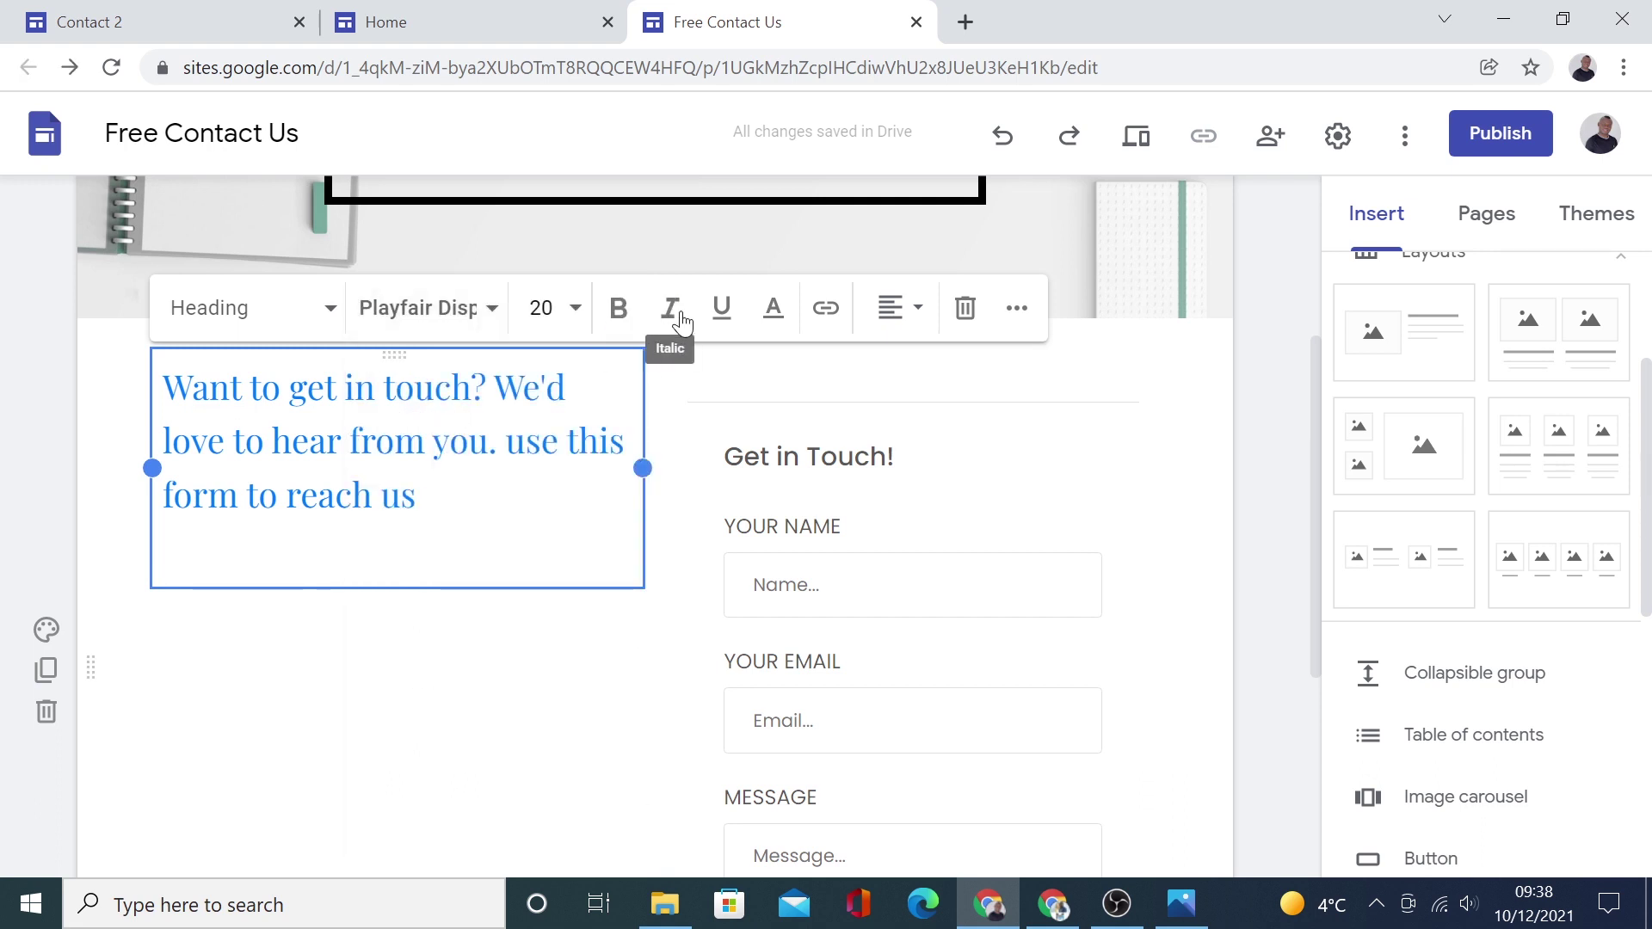
# Look over the text colour choices and reapply the custom blue theme colour
pyautogui.click(775, 311)
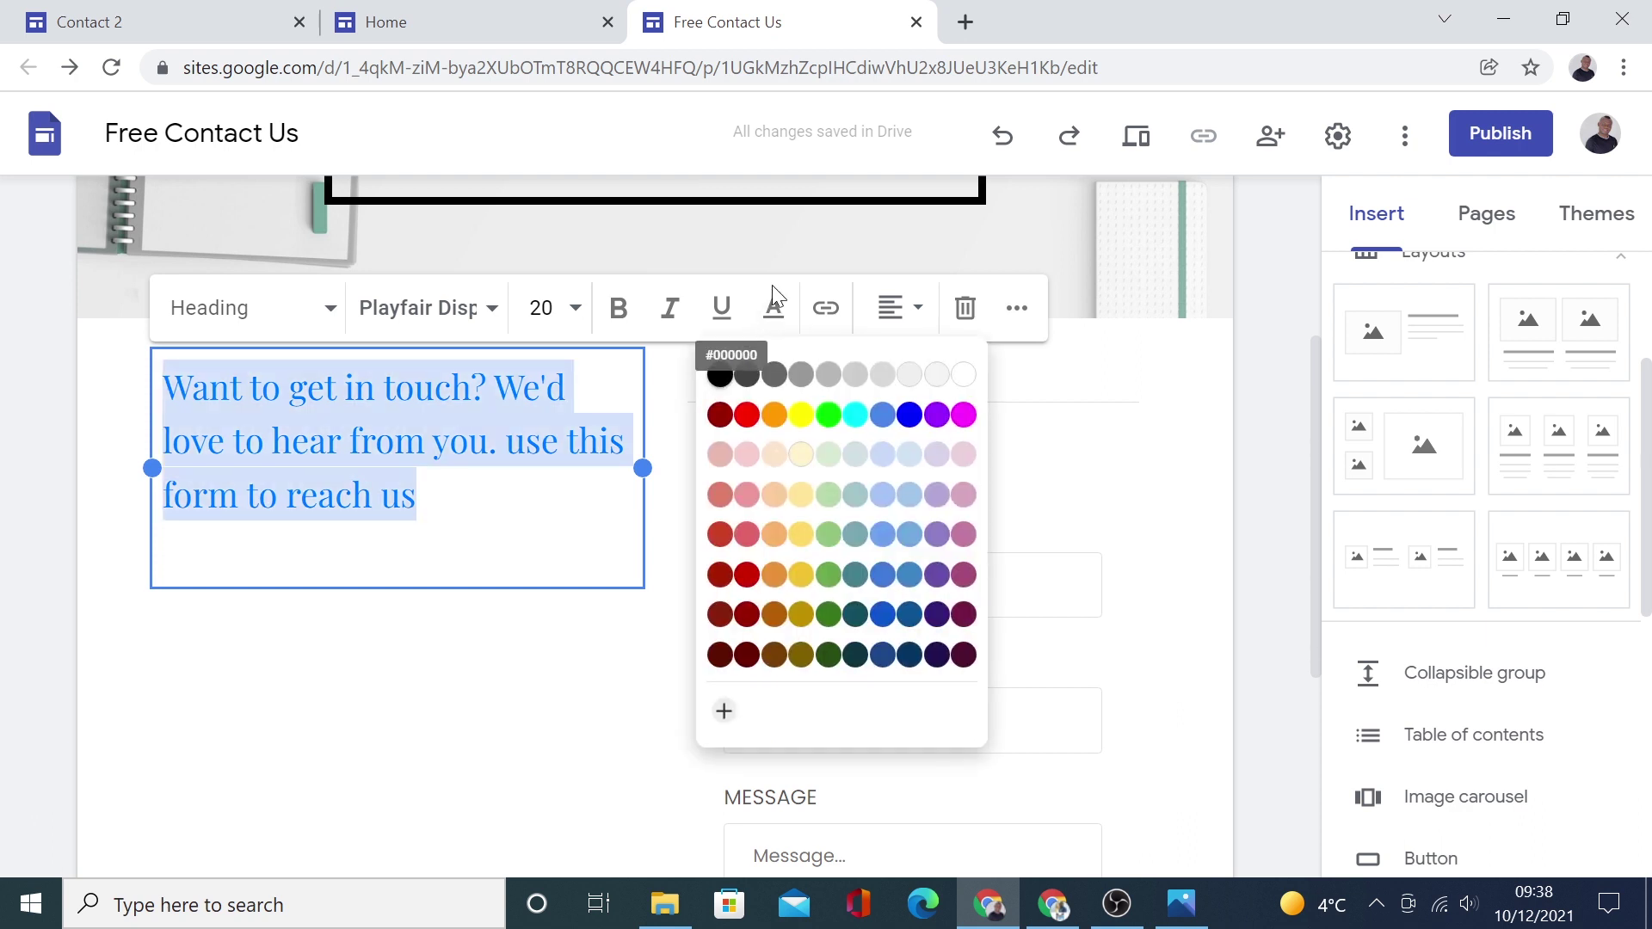
pyautogui.click(567, 523)
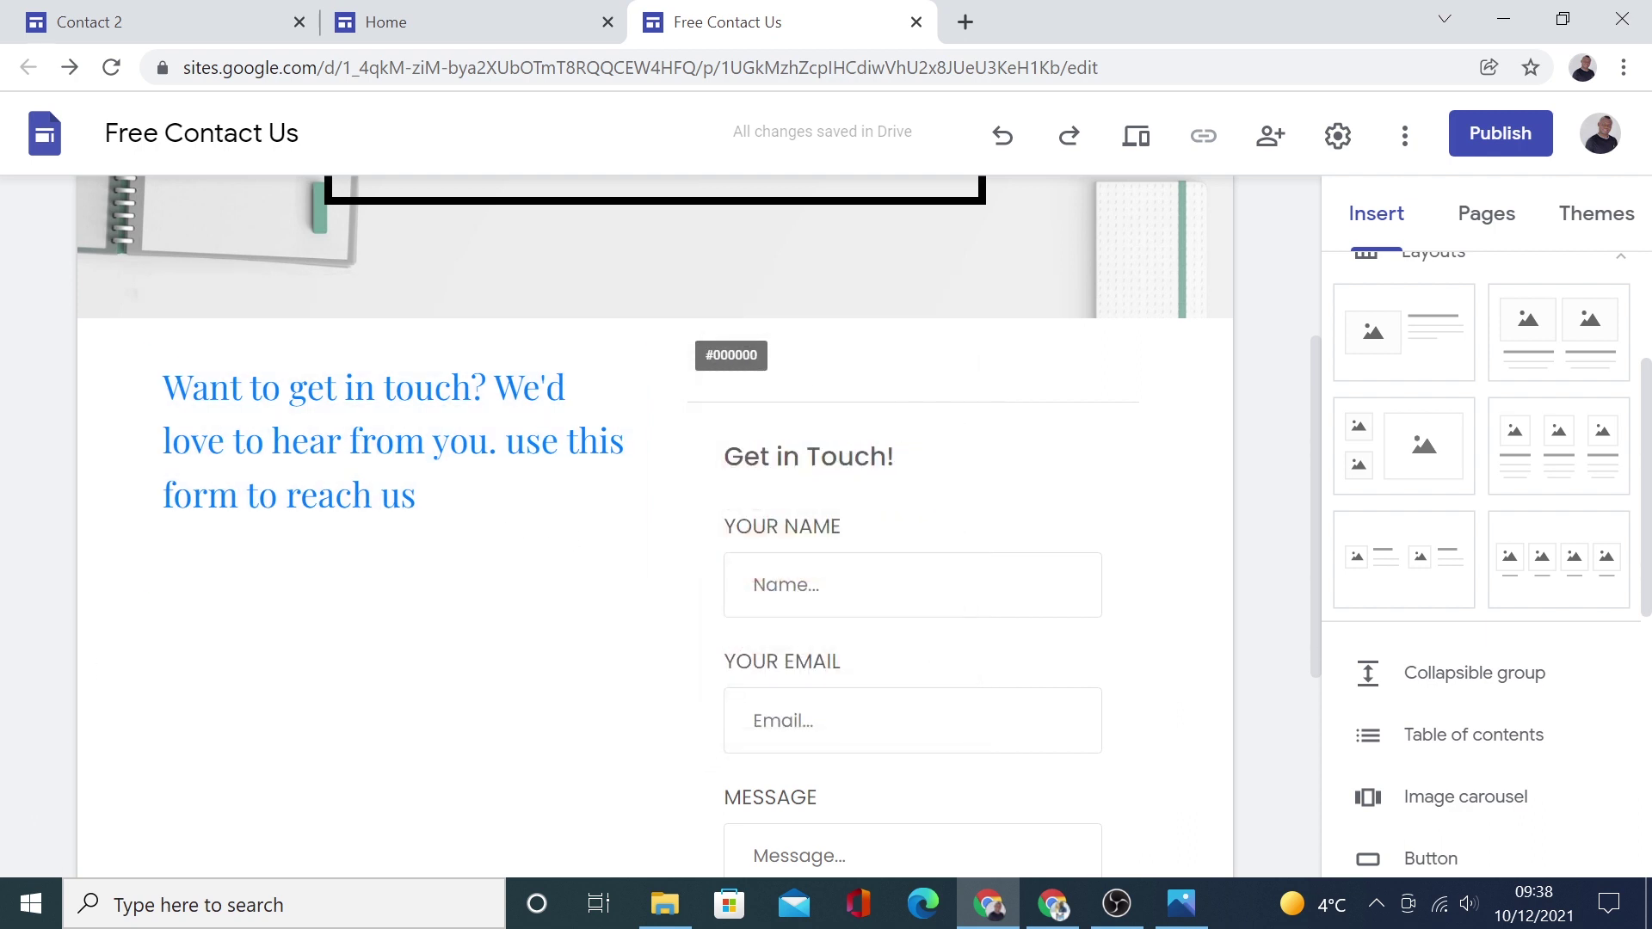
pyautogui.moveTo(567, 524); pyautogui.dragTo(154, 396)
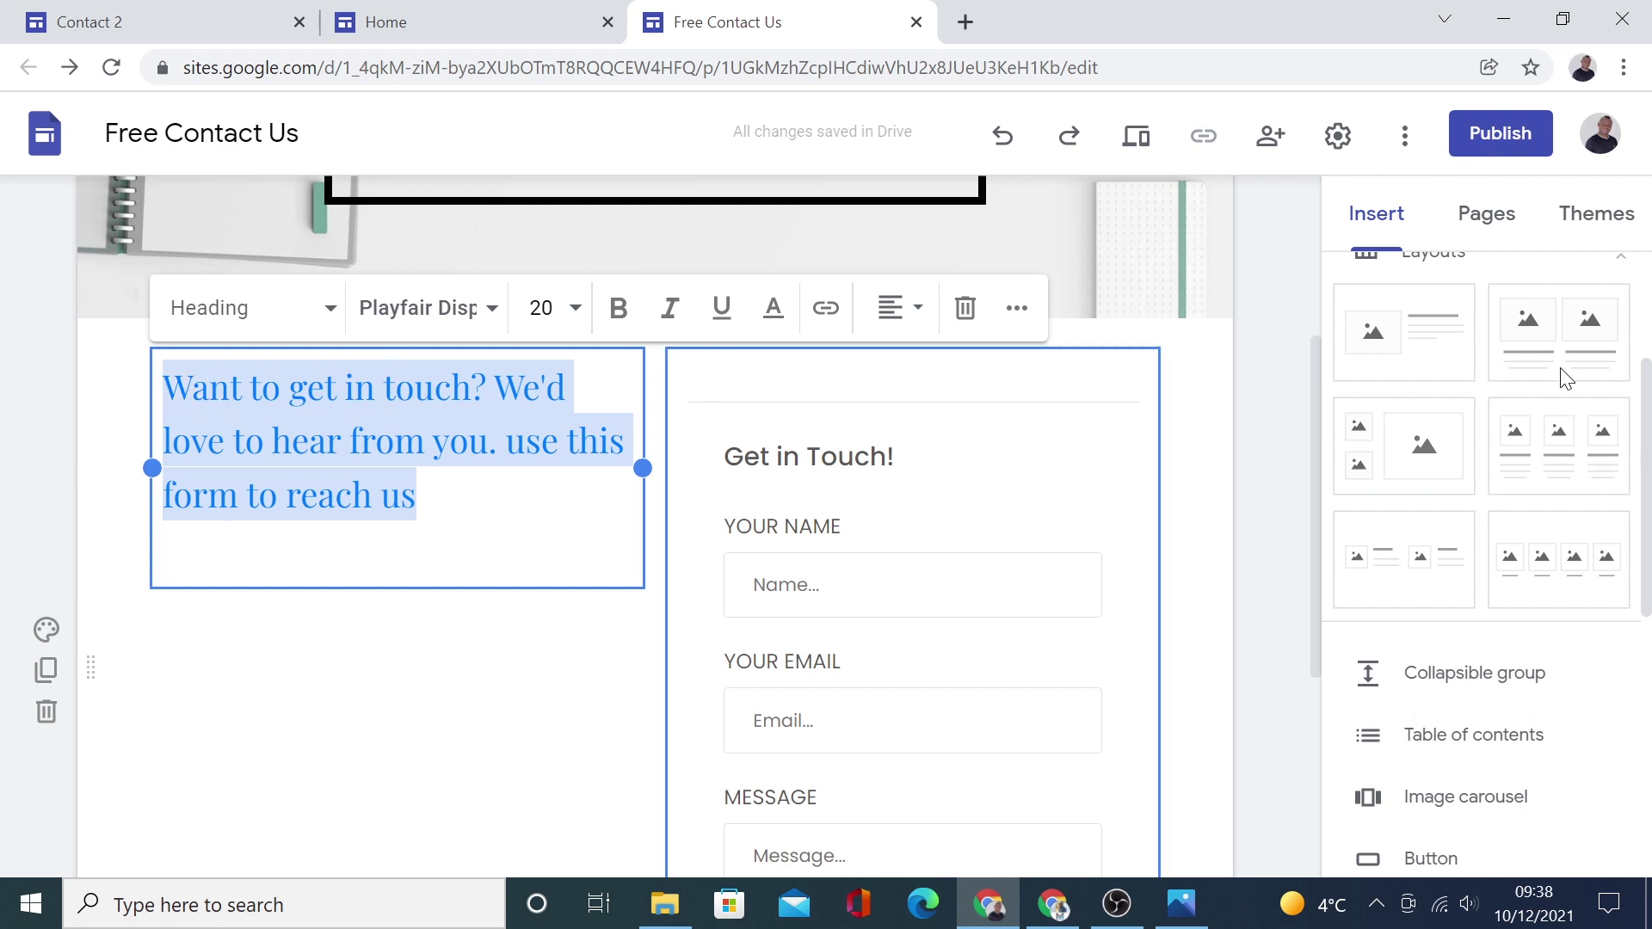
pyautogui.click(1606, 225)
pyautogui.click(1597, 528)
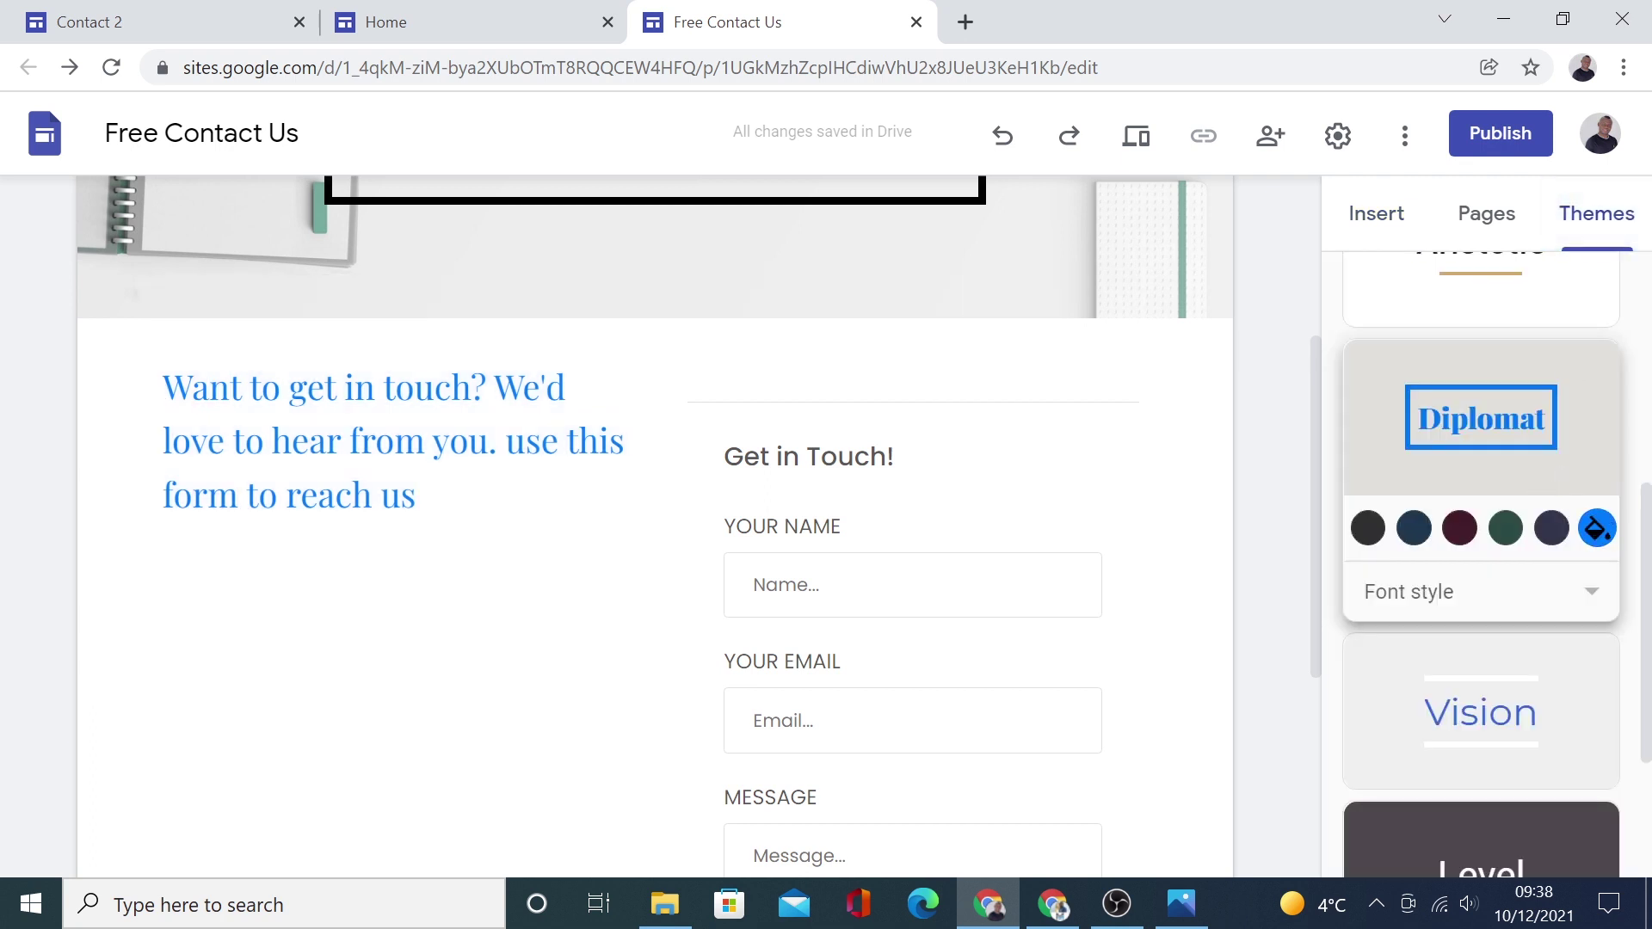
# Make the heading text black and bold, then leave the text box
pyautogui.moveTo(416, 497); pyautogui.dragTo(164, 387)
pyautogui.click(773, 308)
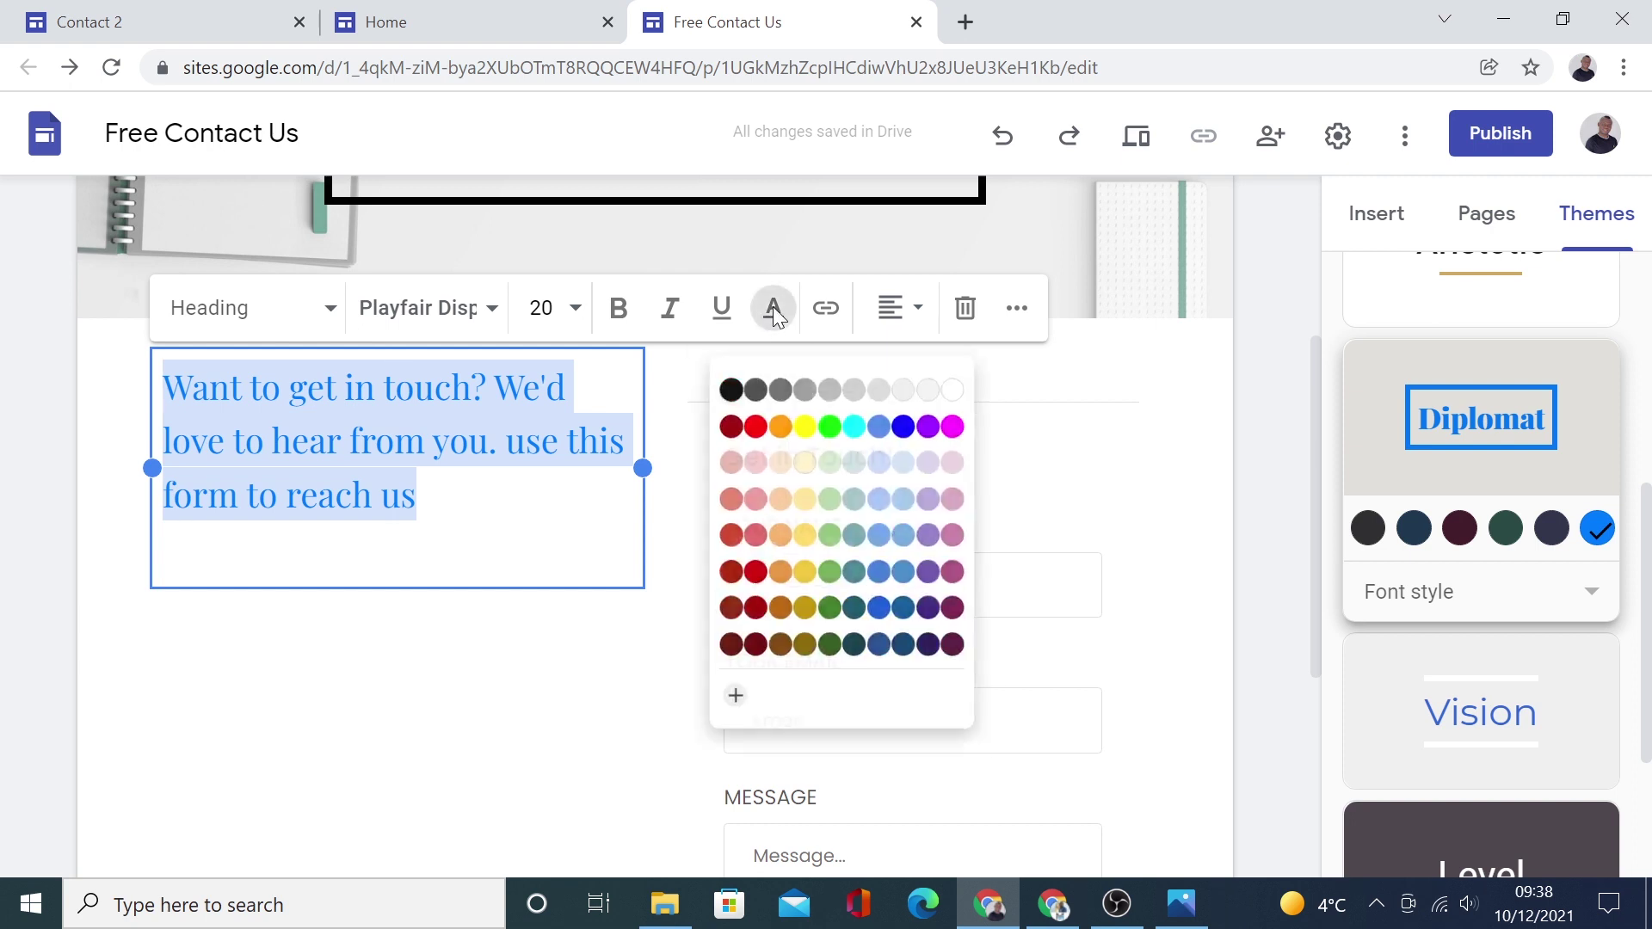
pyautogui.click(730, 390)
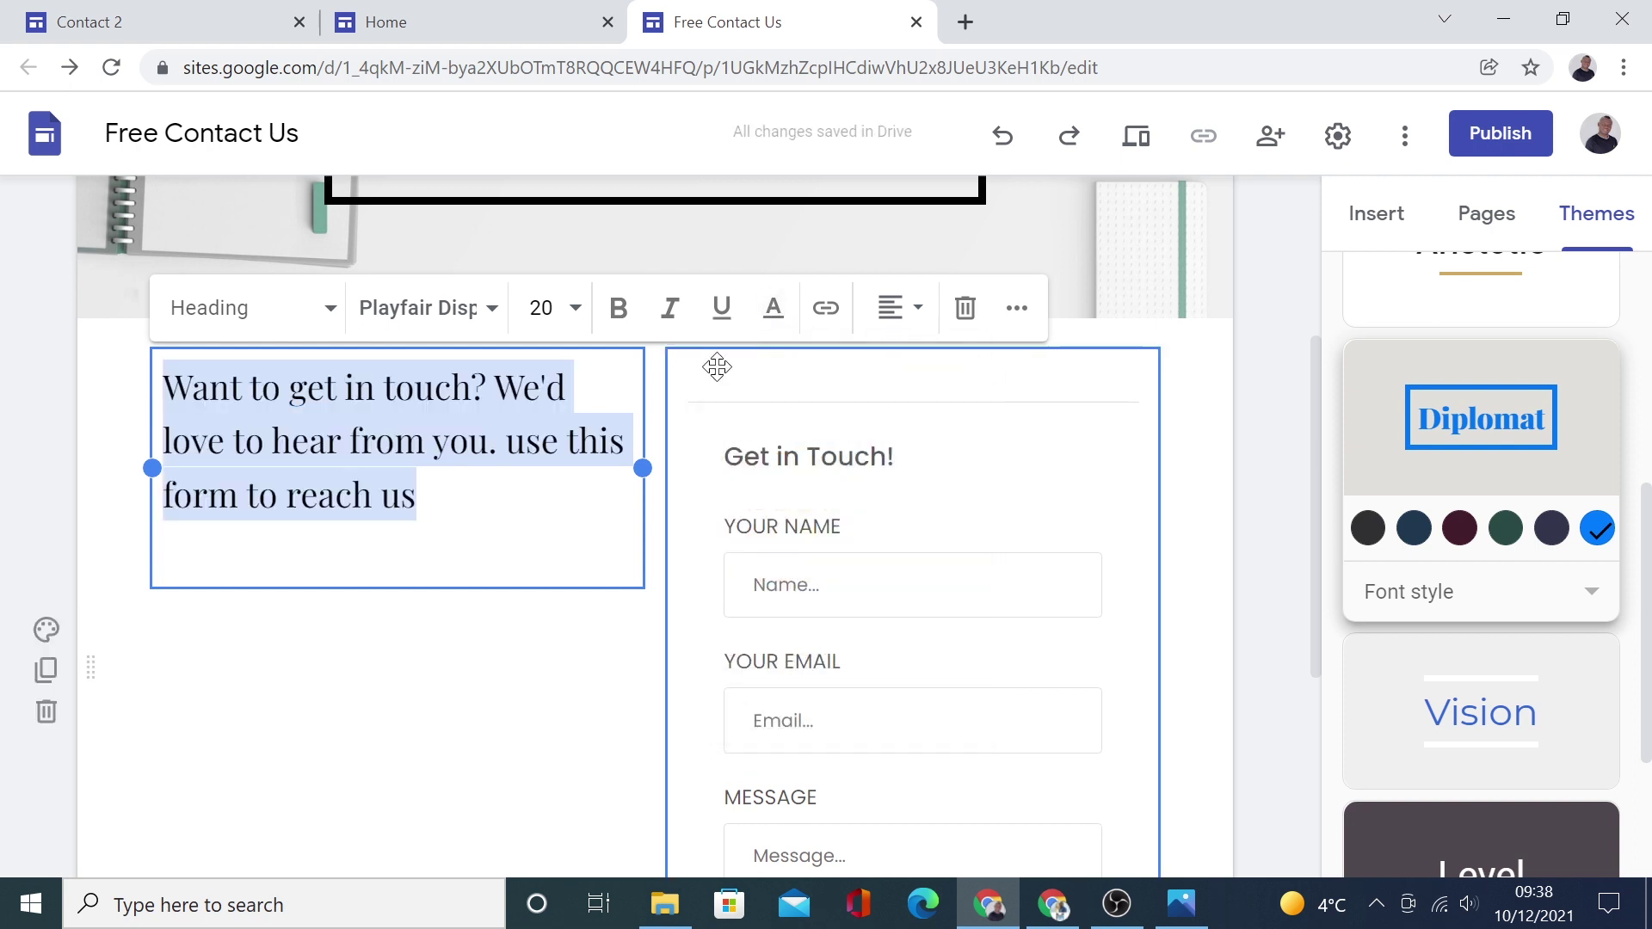
pyautogui.click(620, 308)
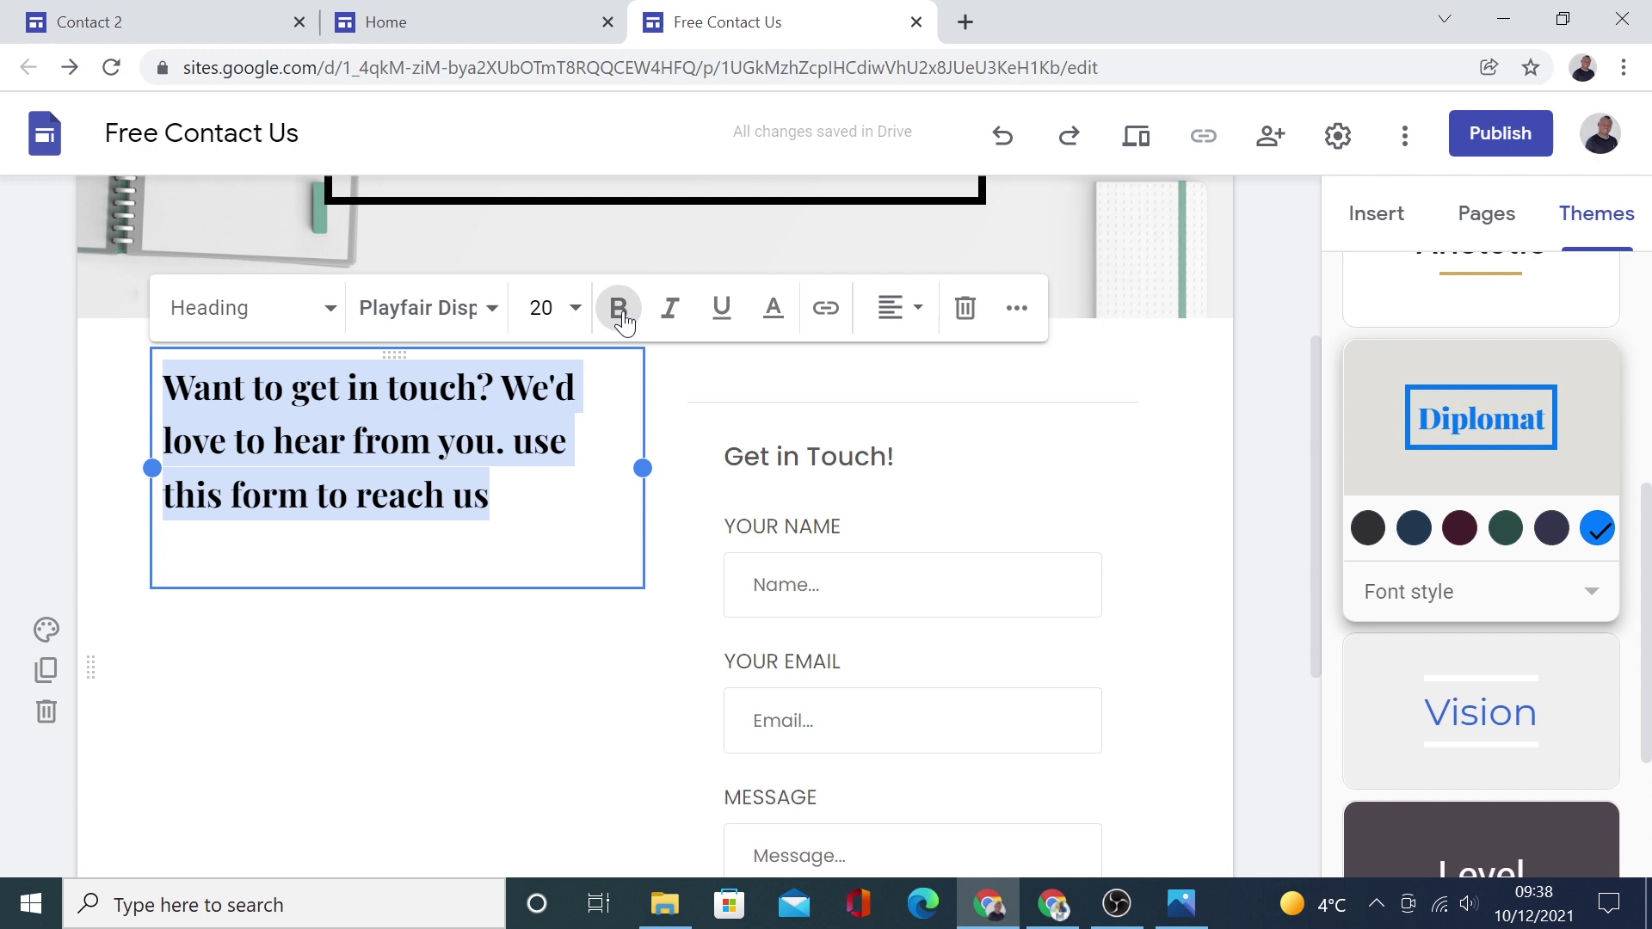
pyautogui.moveTo(490, 497); pyautogui.dragTo(424, 497)
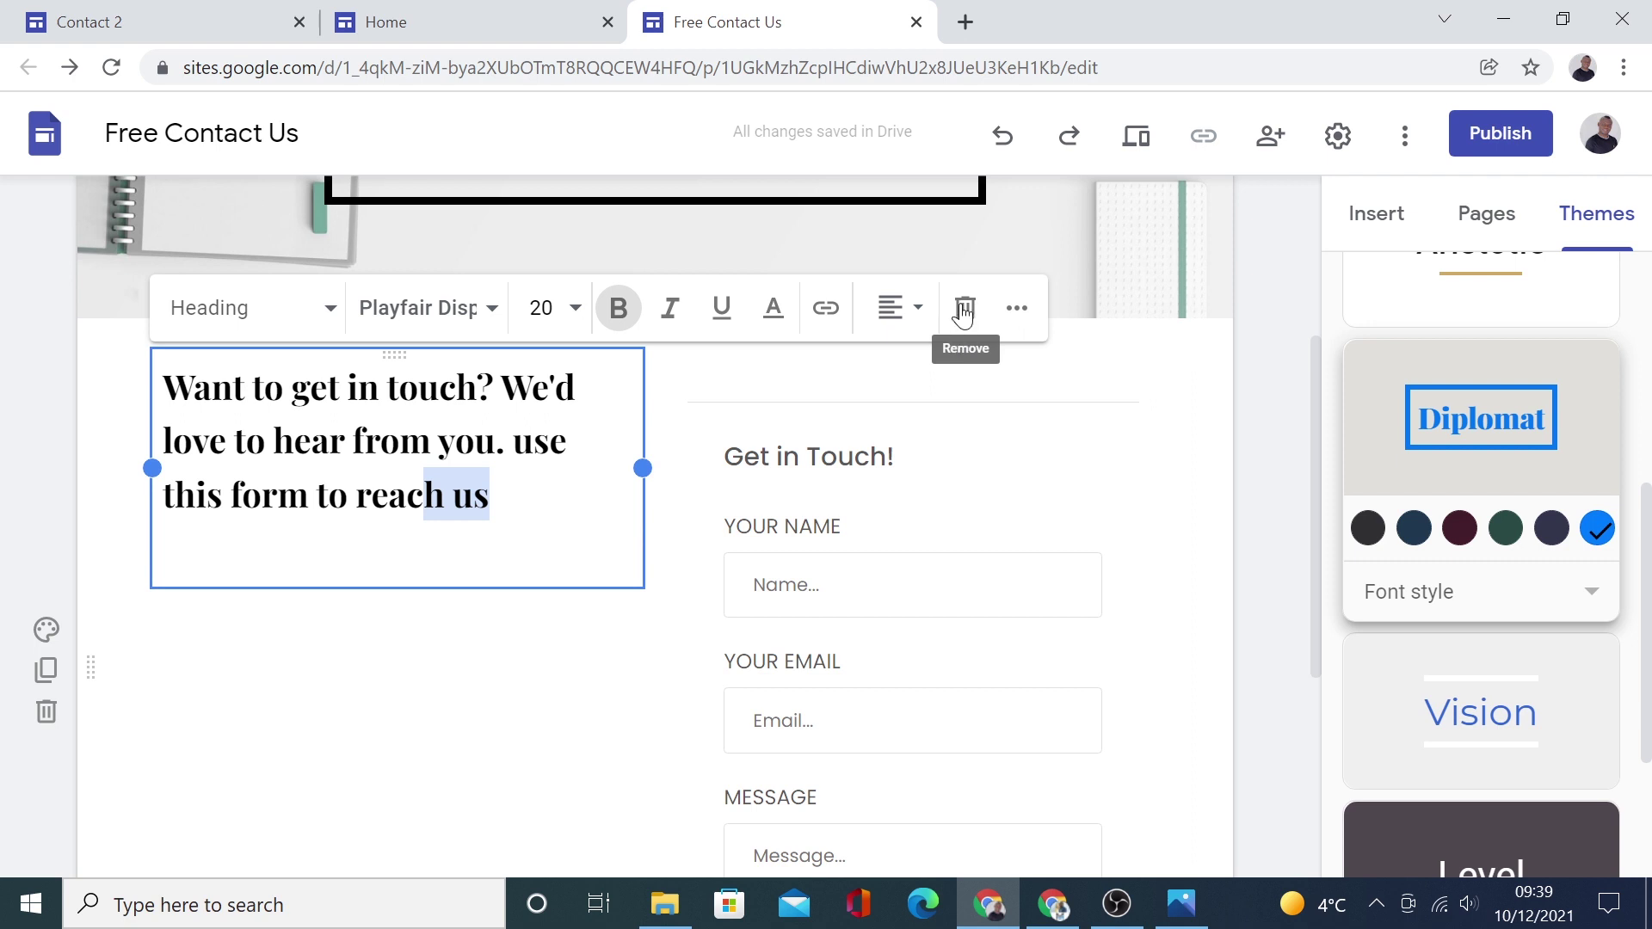
pyautogui.click(1016, 310)
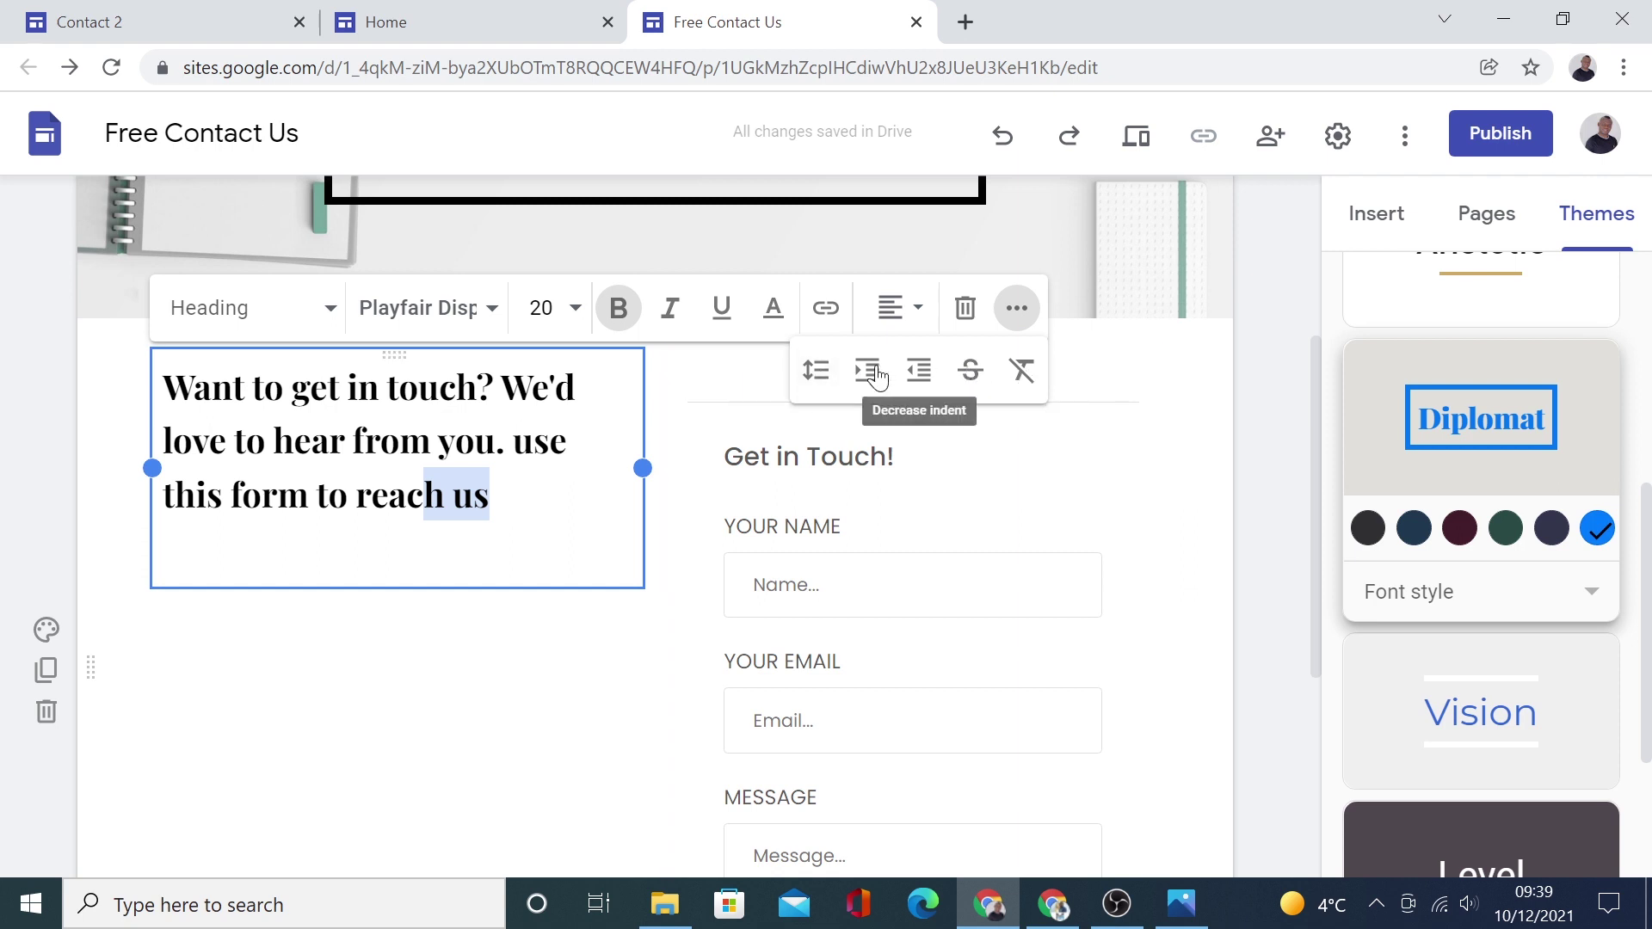
pyautogui.click(523, 649)
pyautogui.scroll(-2, 390, 689)
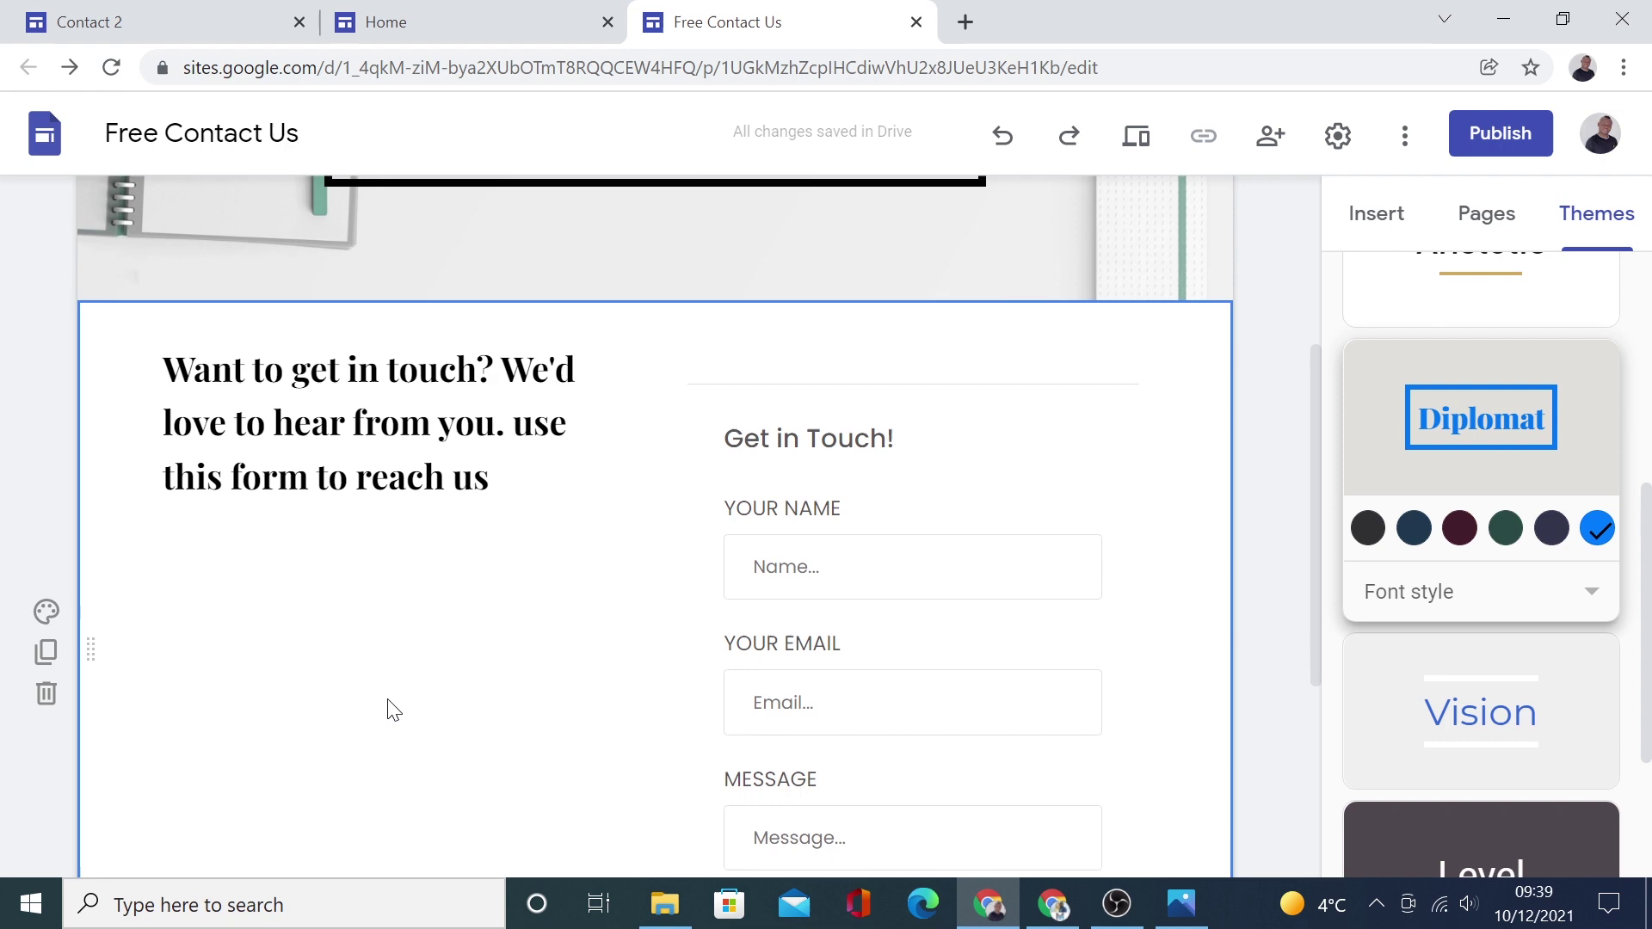
# Add the consultant (14) photo below the heading, crop-zoom it and enlarge its frame
pyautogui.doubleClick(378, 645)
pyautogui.click(440, 638)
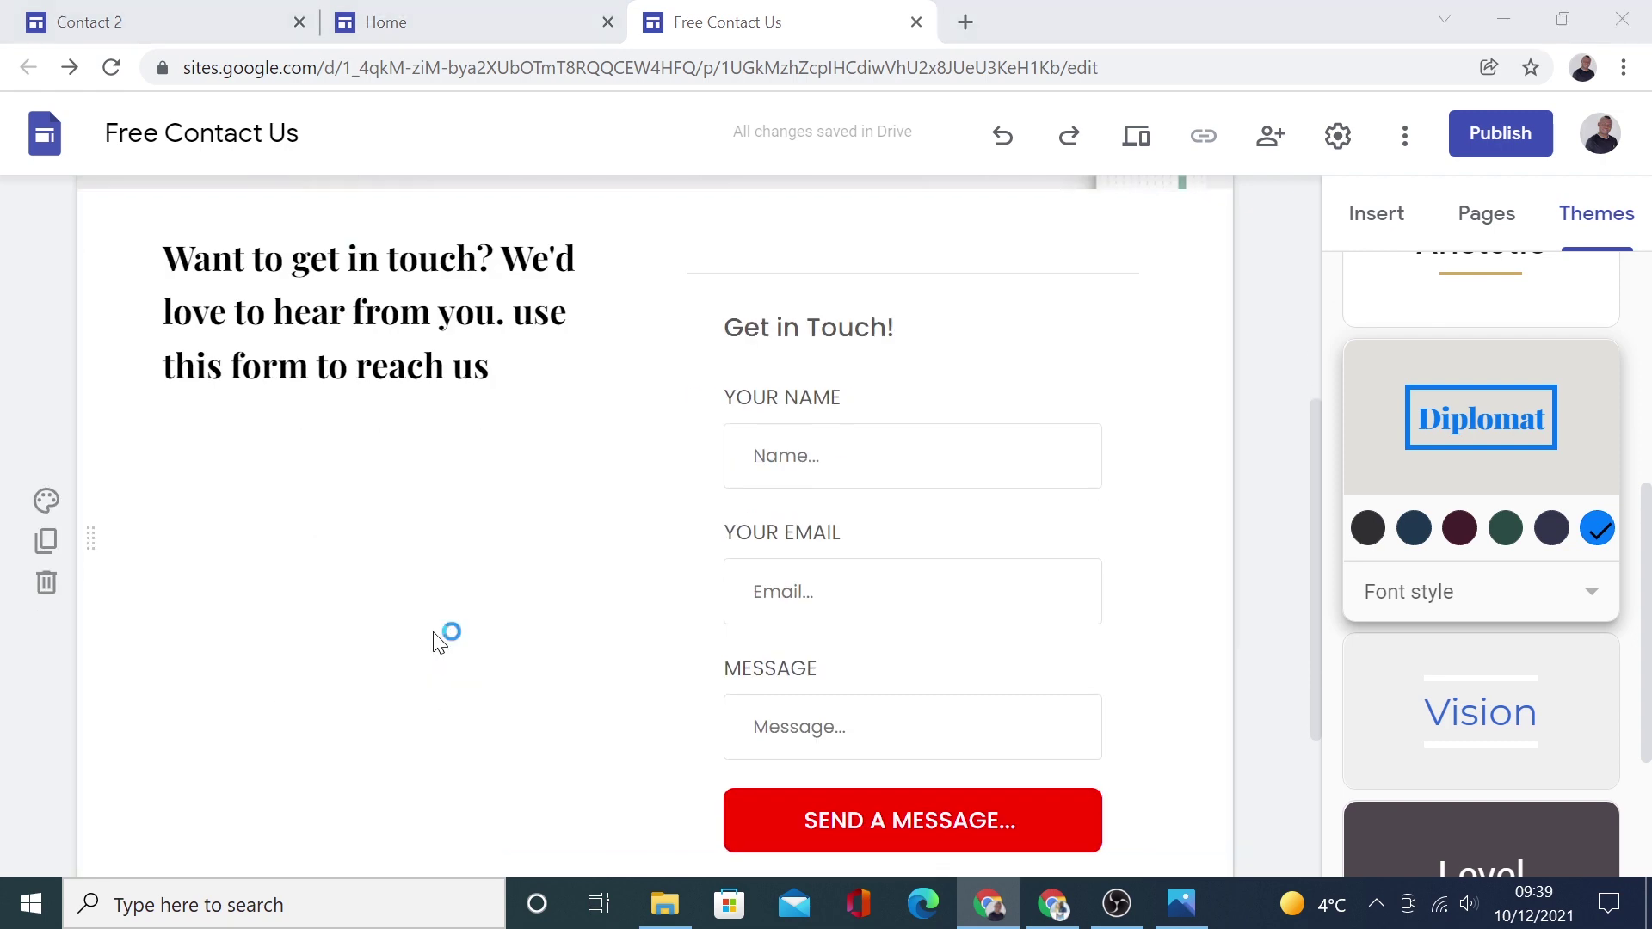
pyautogui.click(437, 241)
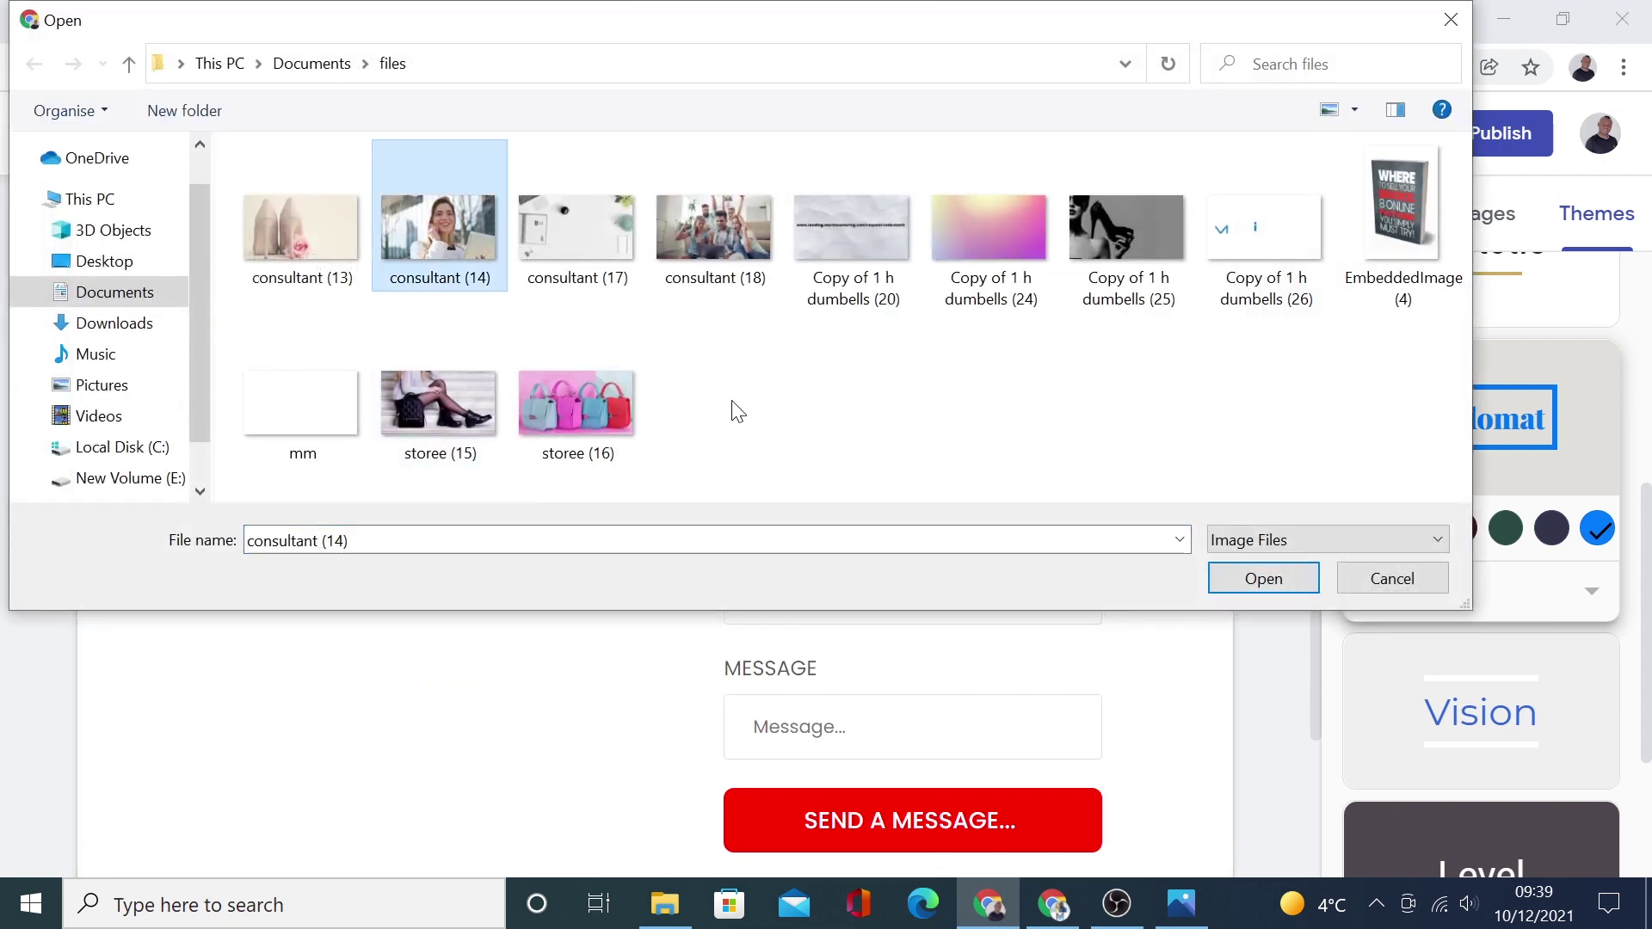
pyautogui.click(1288, 586)
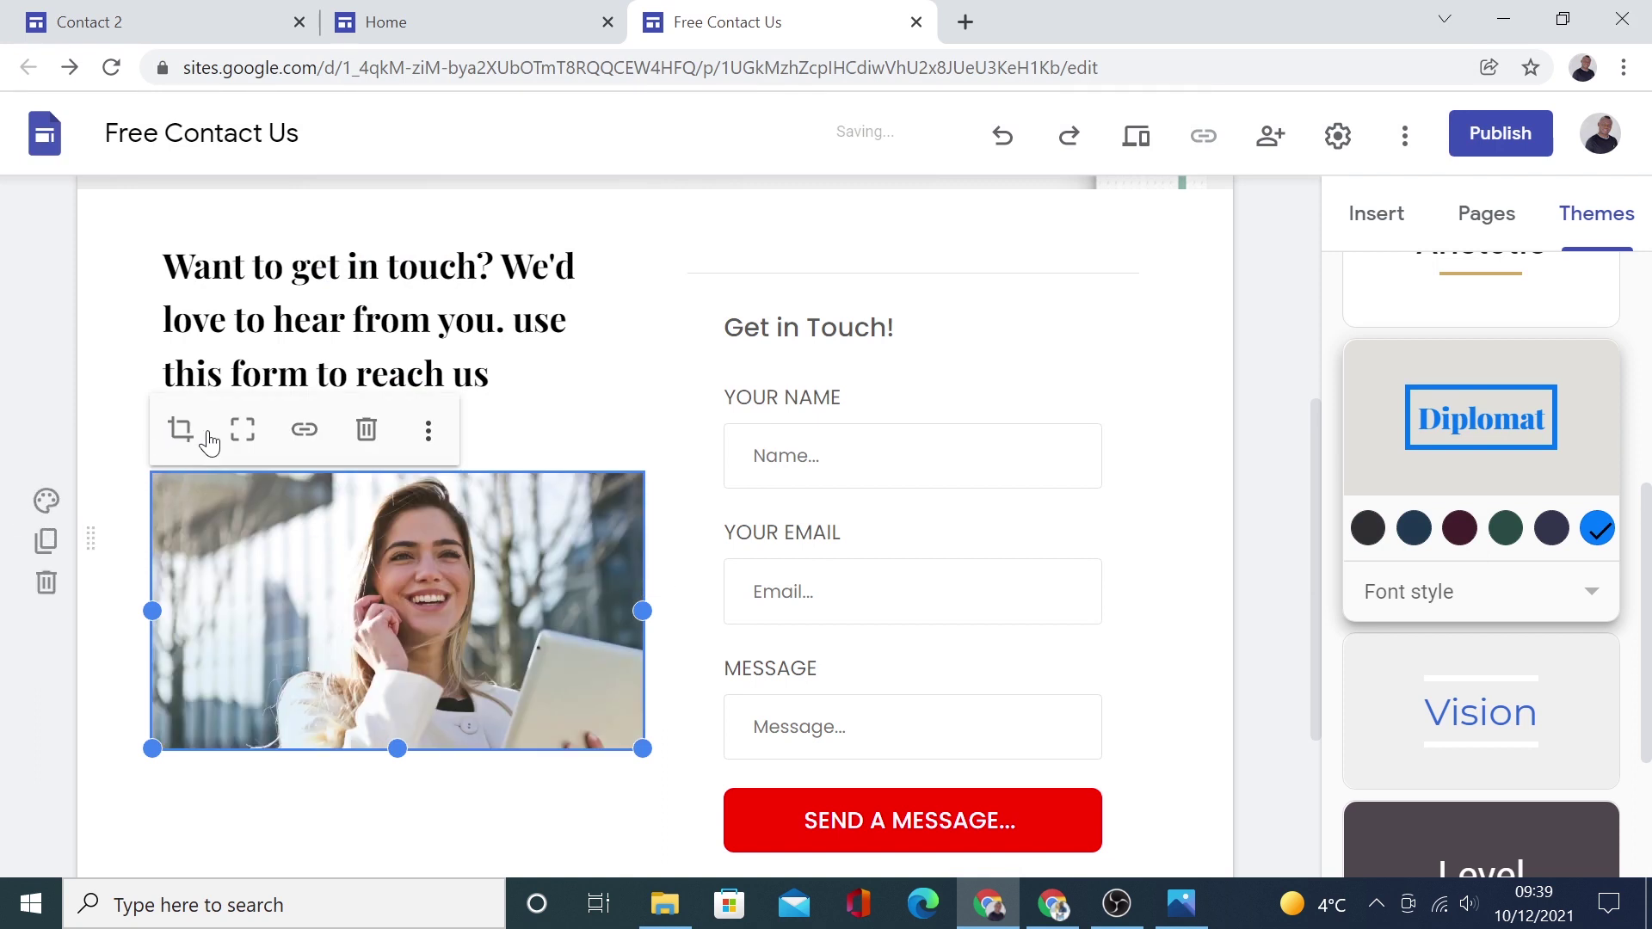
pyautogui.click(179, 435)
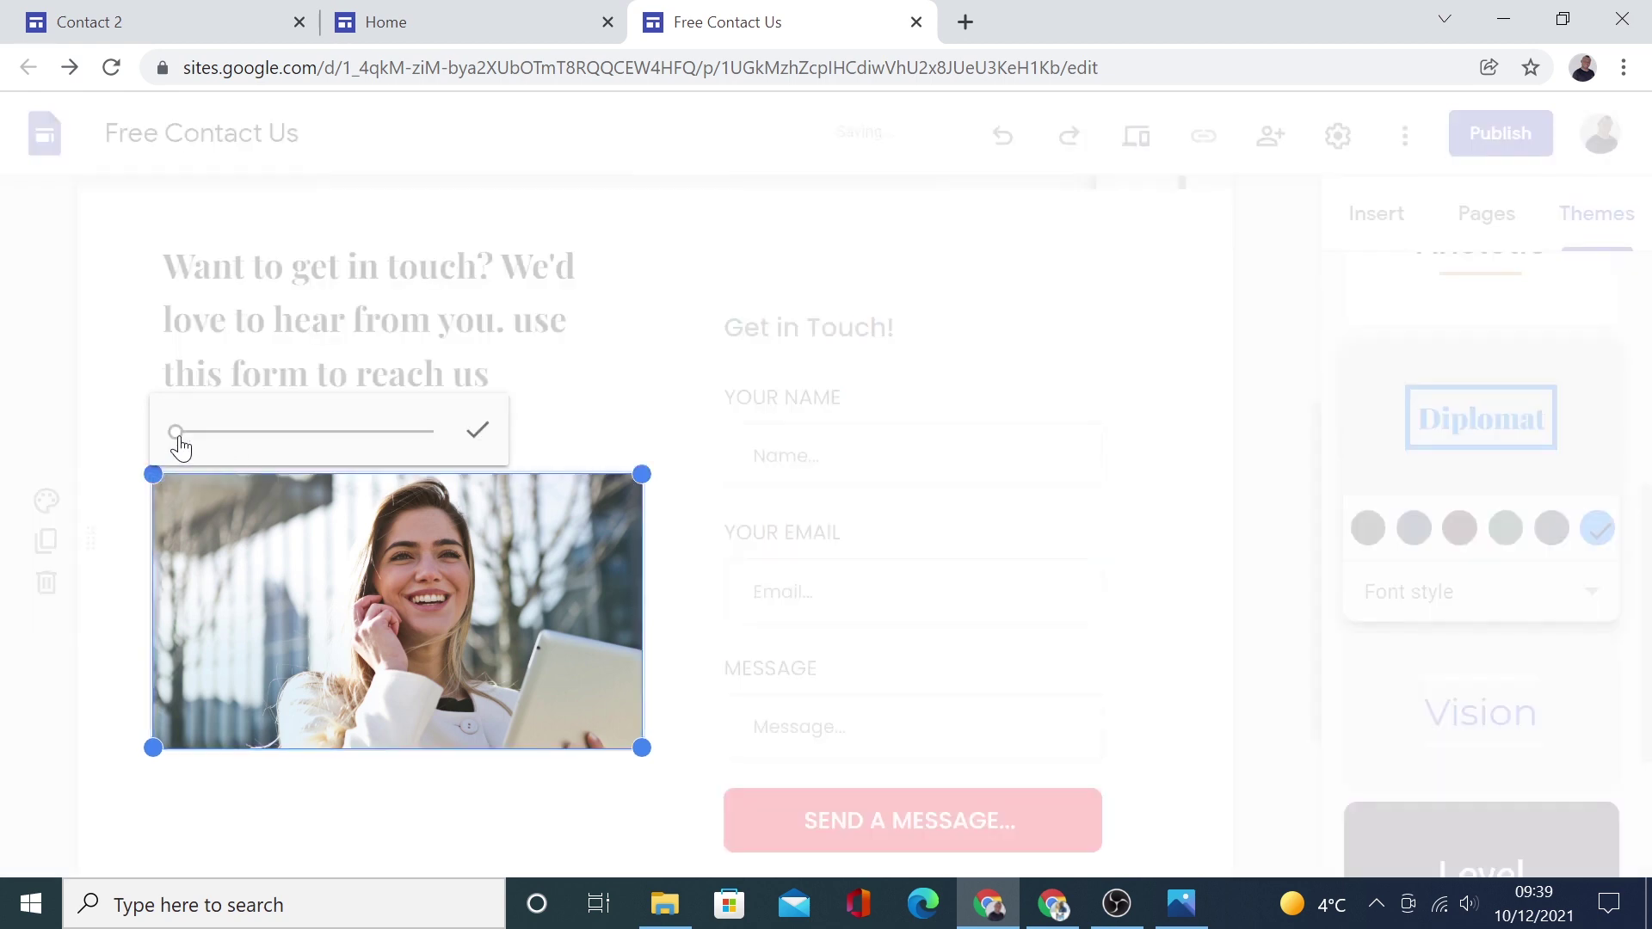
pyautogui.moveTo(177, 433)
pyautogui.mouseDown()
pyautogui.moveTo(235, 433)
pyautogui.moveTo(148, 441)
pyautogui.moveTo(306, 438)
pyautogui.moveTo(169, 448)
pyautogui.mouseUp()
pyautogui.click(476, 433)
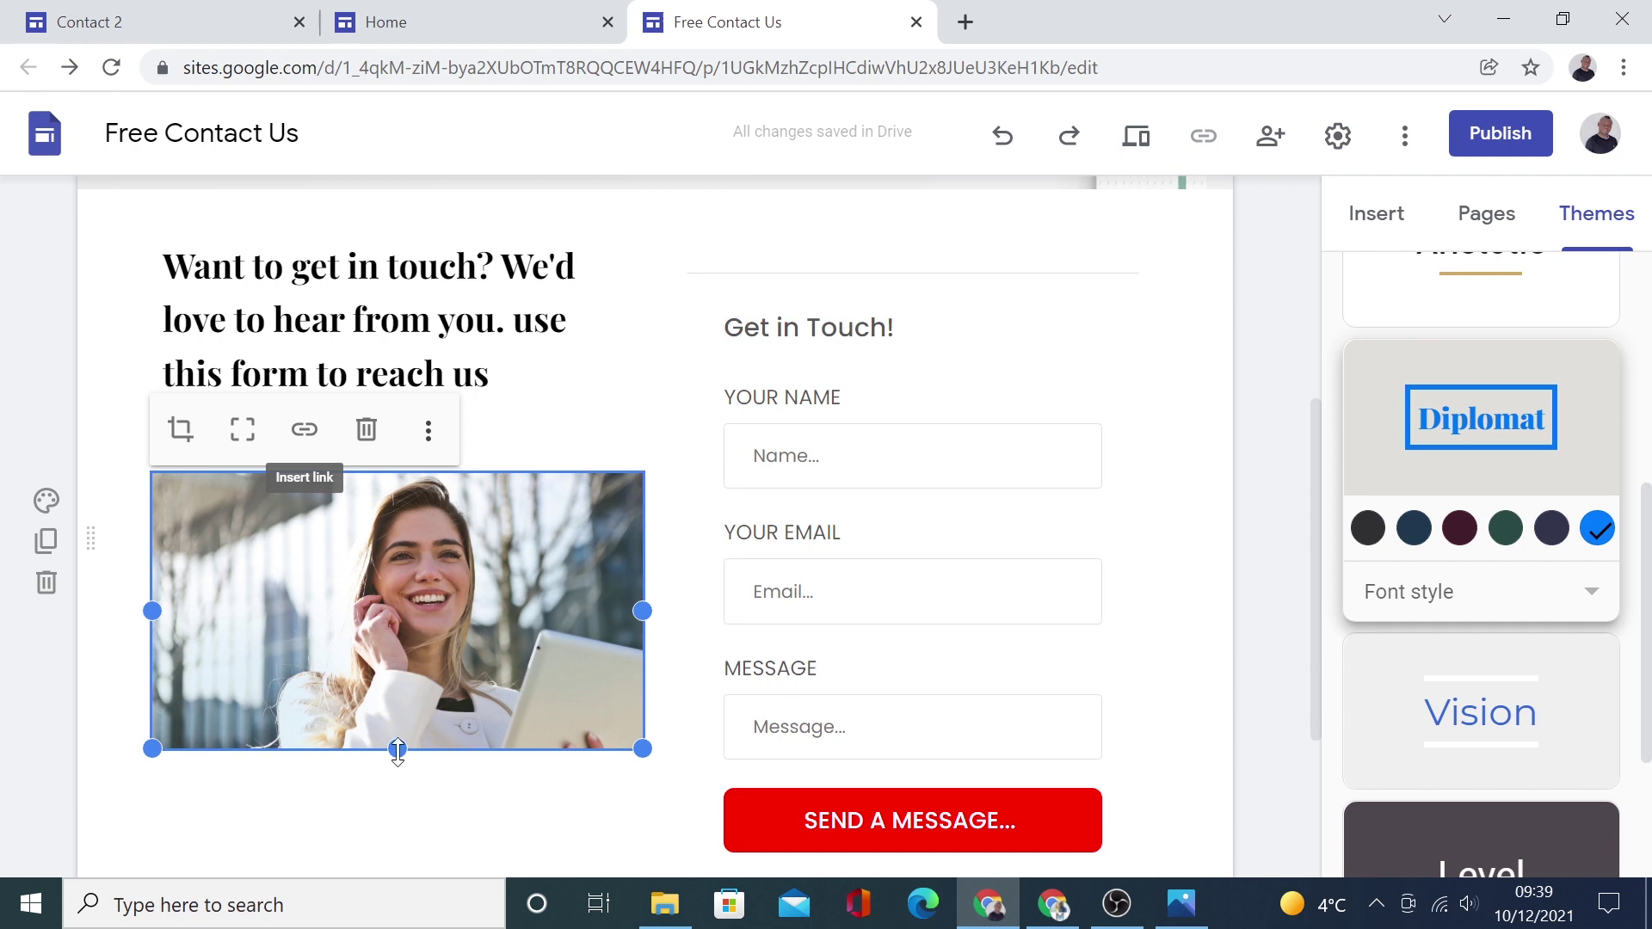
pyautogui.moveTo(398, 751); pyautogui.dragTo(404, 847)
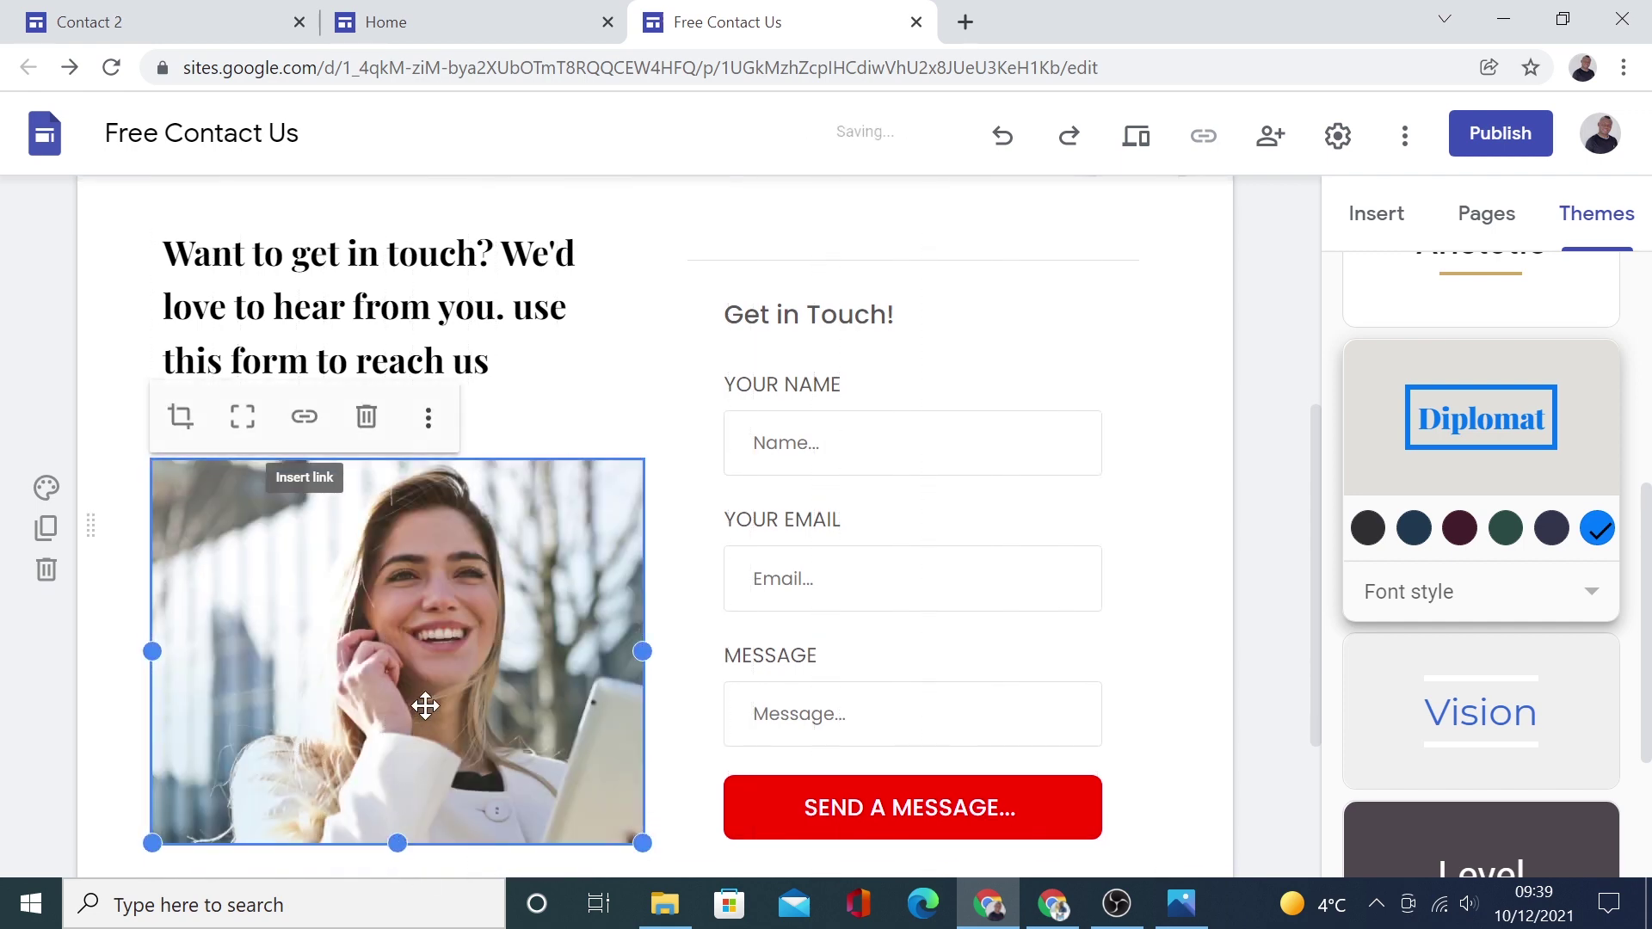
# Insert a text box below the form and paste the prospecting paragraph into it
pyautogui.scroll(-3, 651, 755)
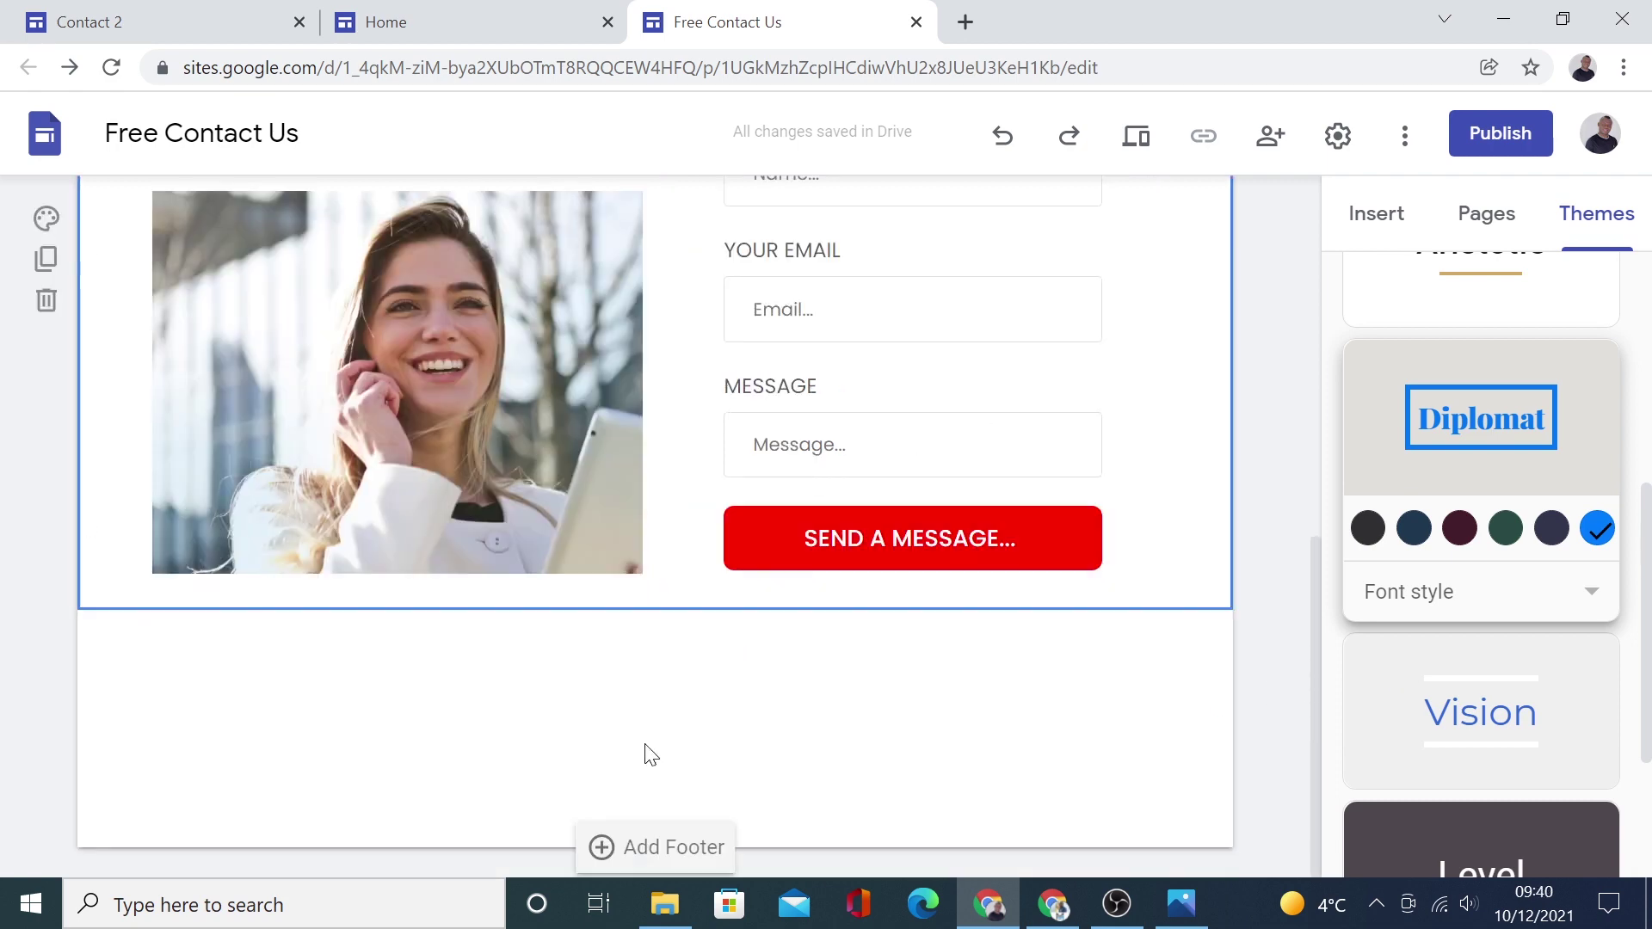
pyautogui.doubleClick(699, 673)
pyautogui.click(695, 669)
pyautogui.rightClick(657, 564)
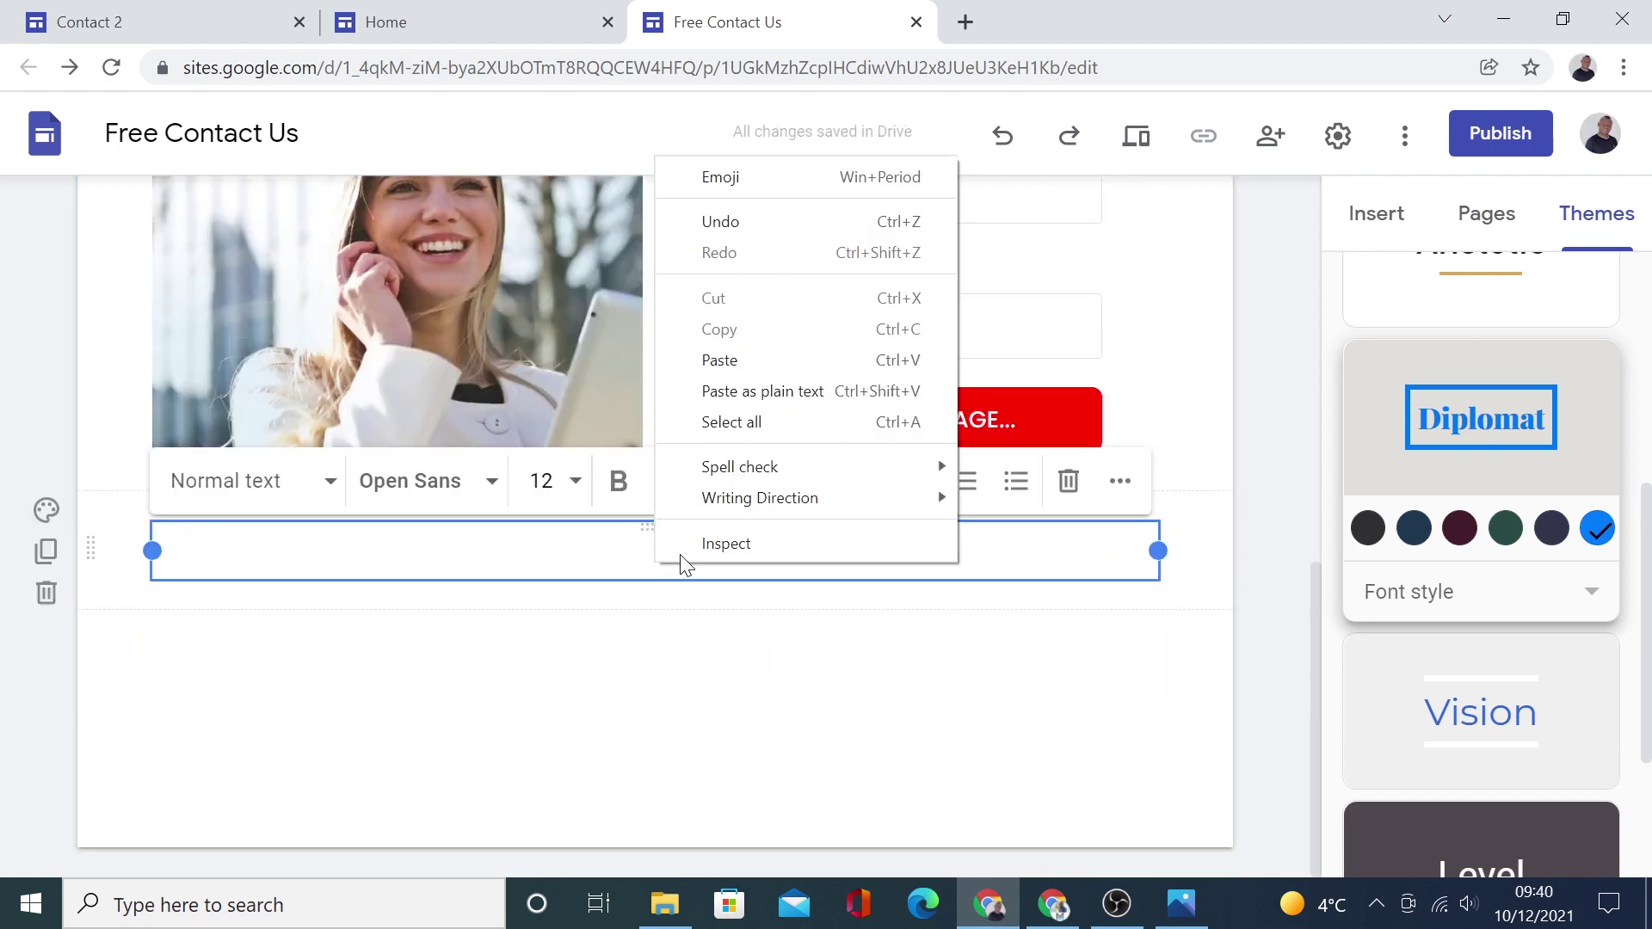
pyautogui.click(727, 361)
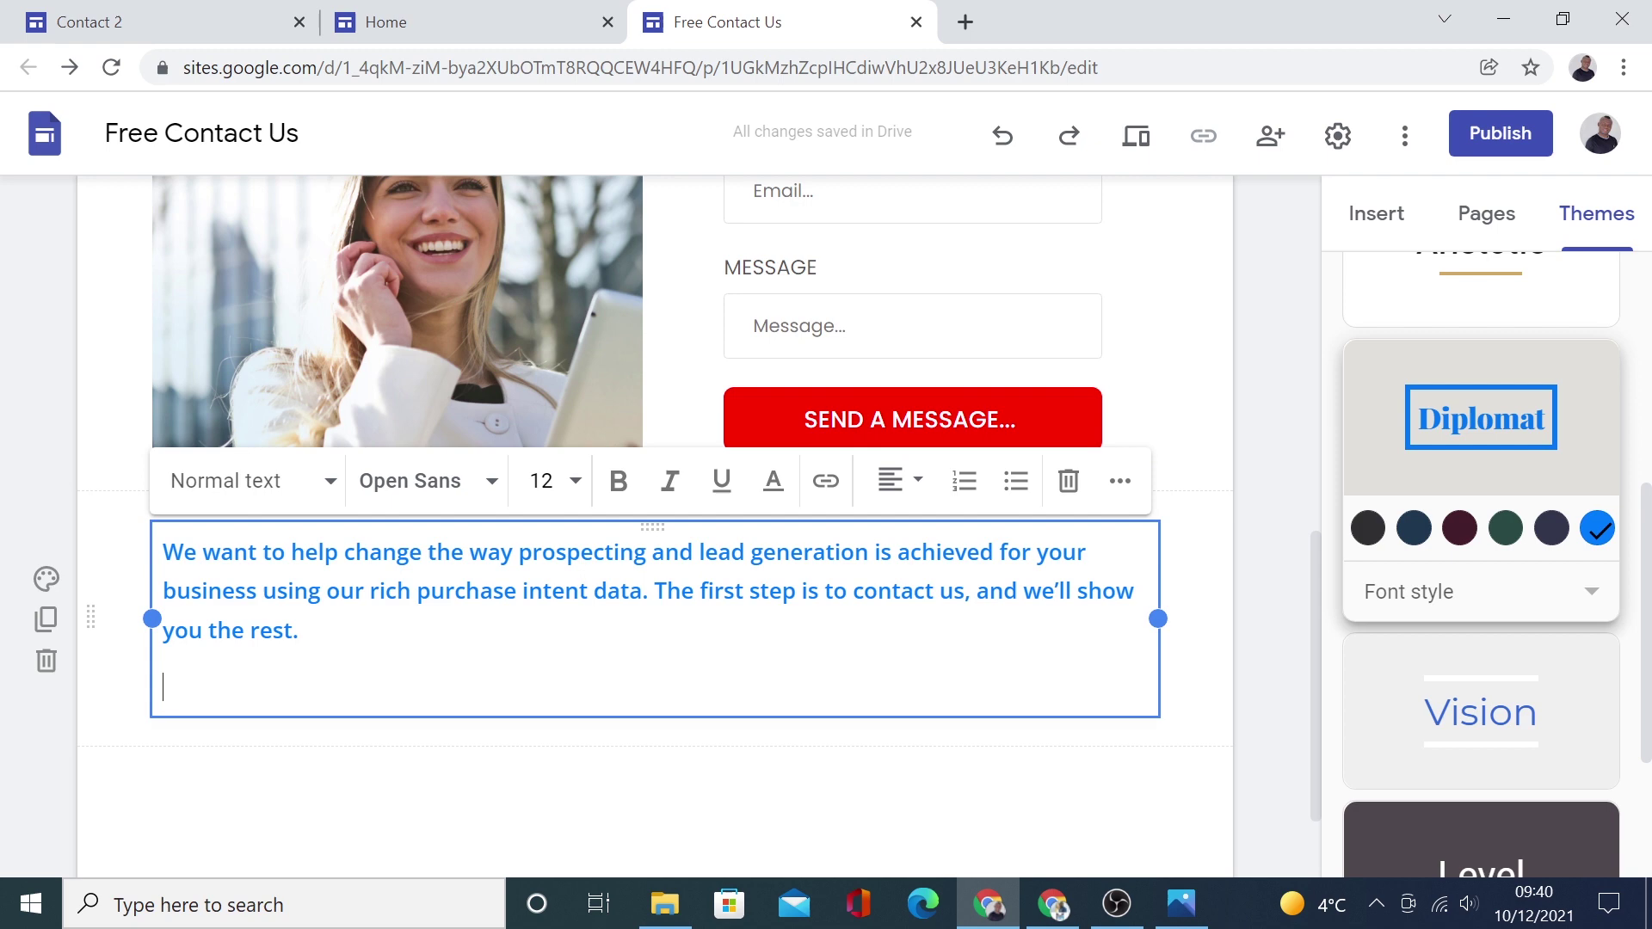
pyautogui.hotkey('ctrl', 'a')
pyautogui.click(23, 602)
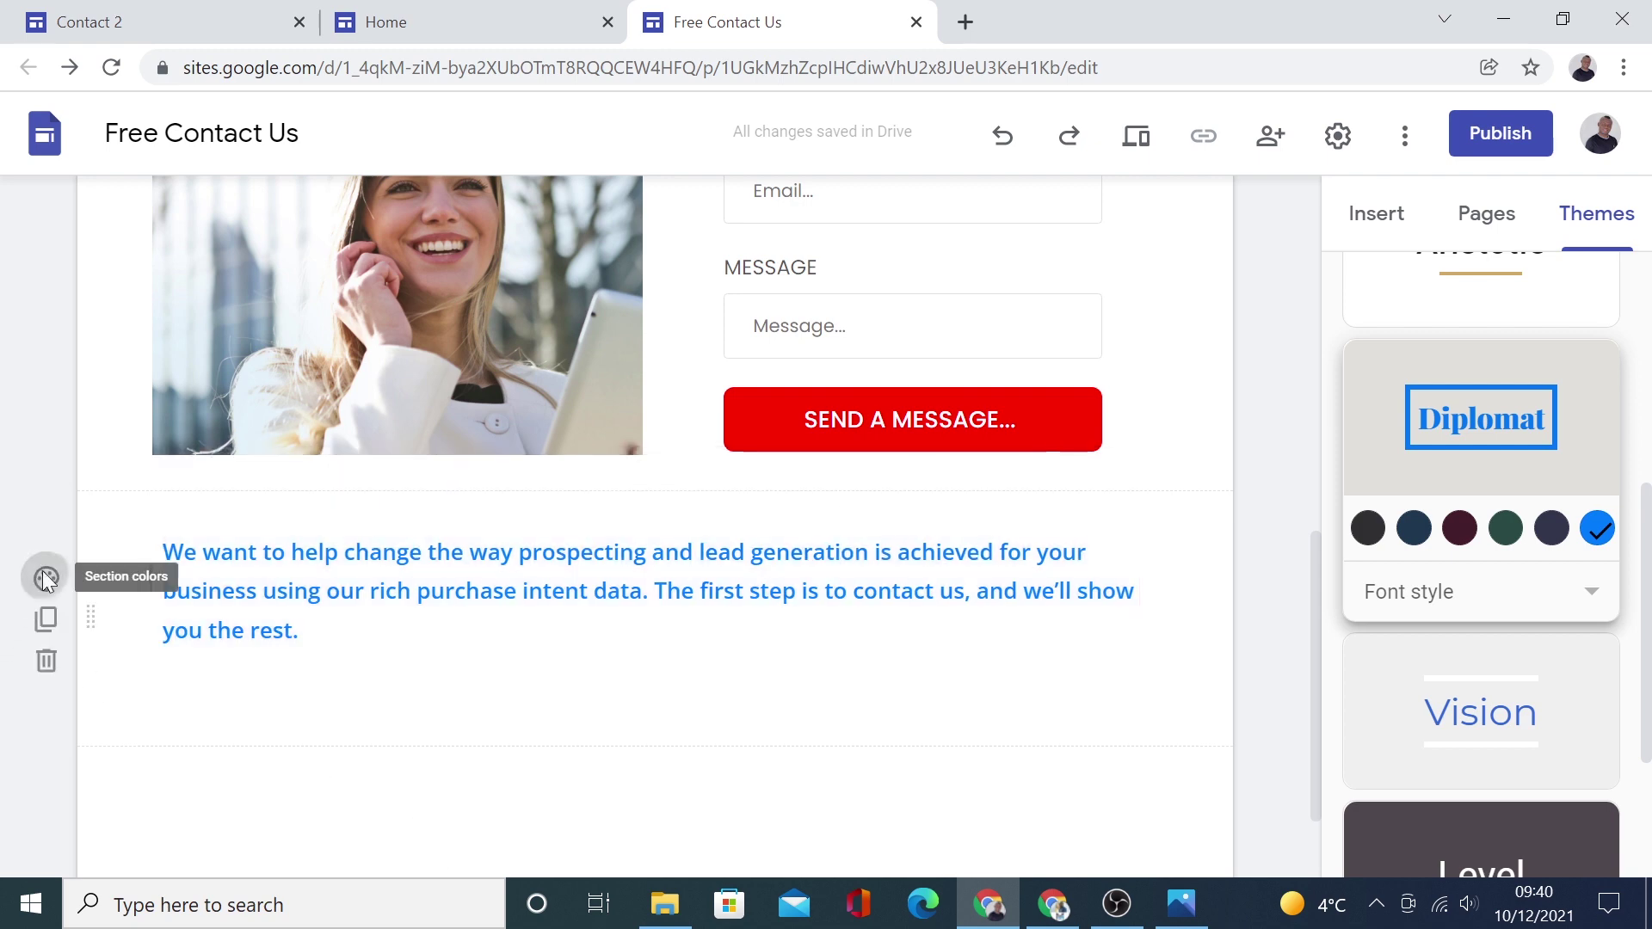
# Give the section a dark grey texture background found by searching 'dark grey' images
pyautogui.click(47, 580)
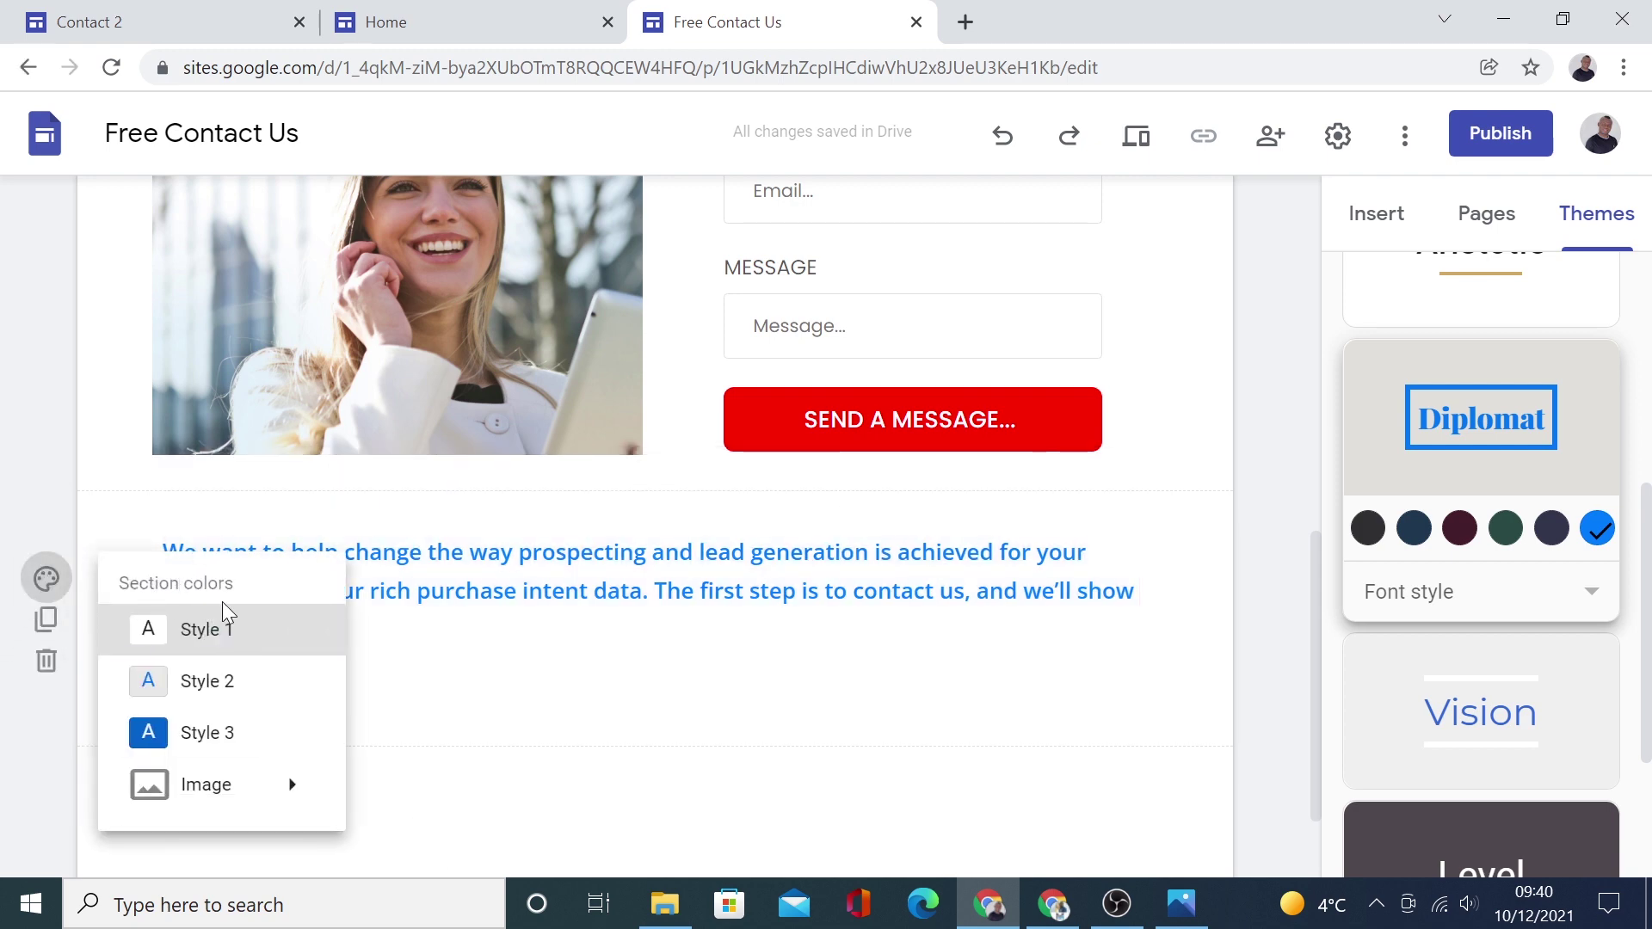
pyautogui.click(235, 704)
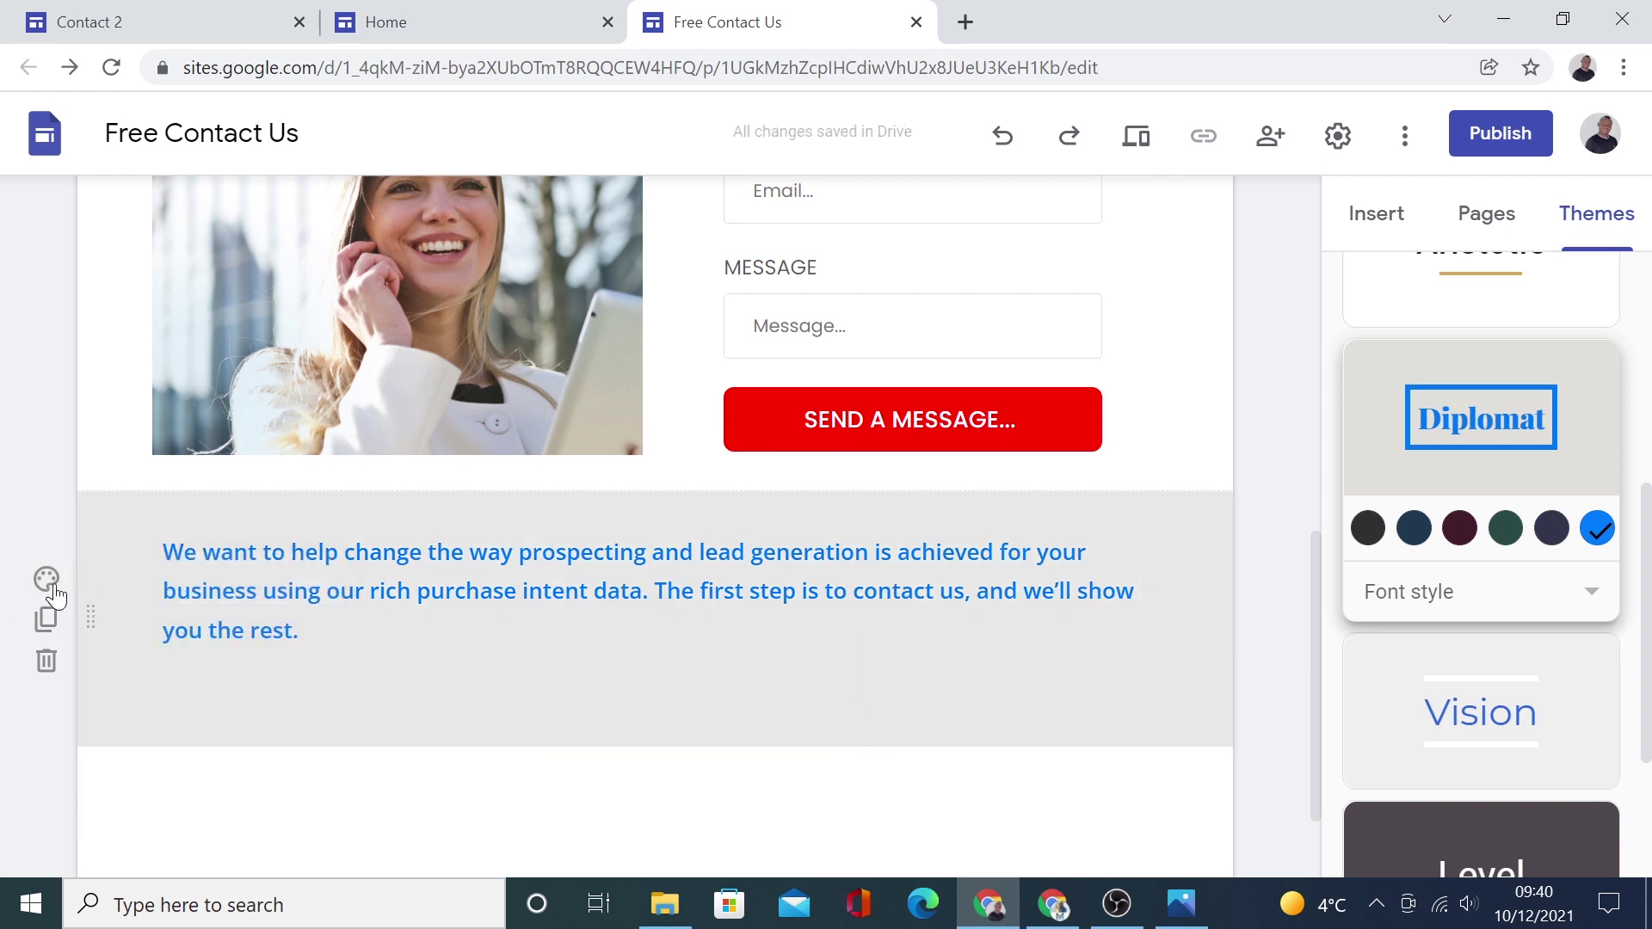
pyautogui.click(48, 579)
pyautogui.moveTo(236, 796)
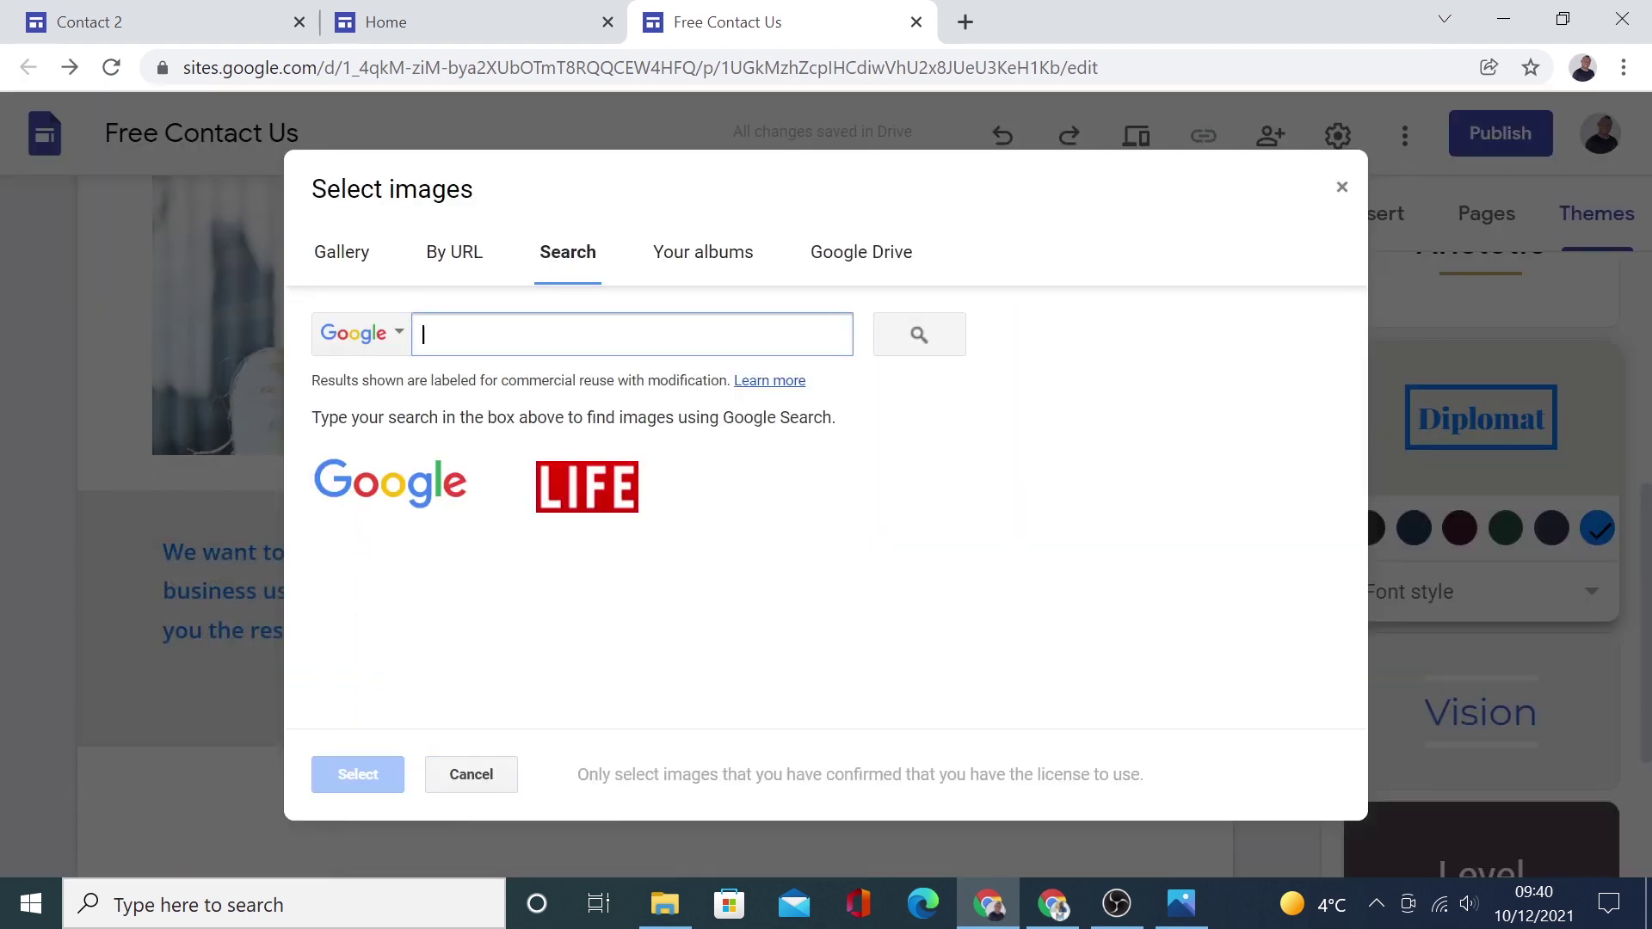
pyautogui.write('dark grey')
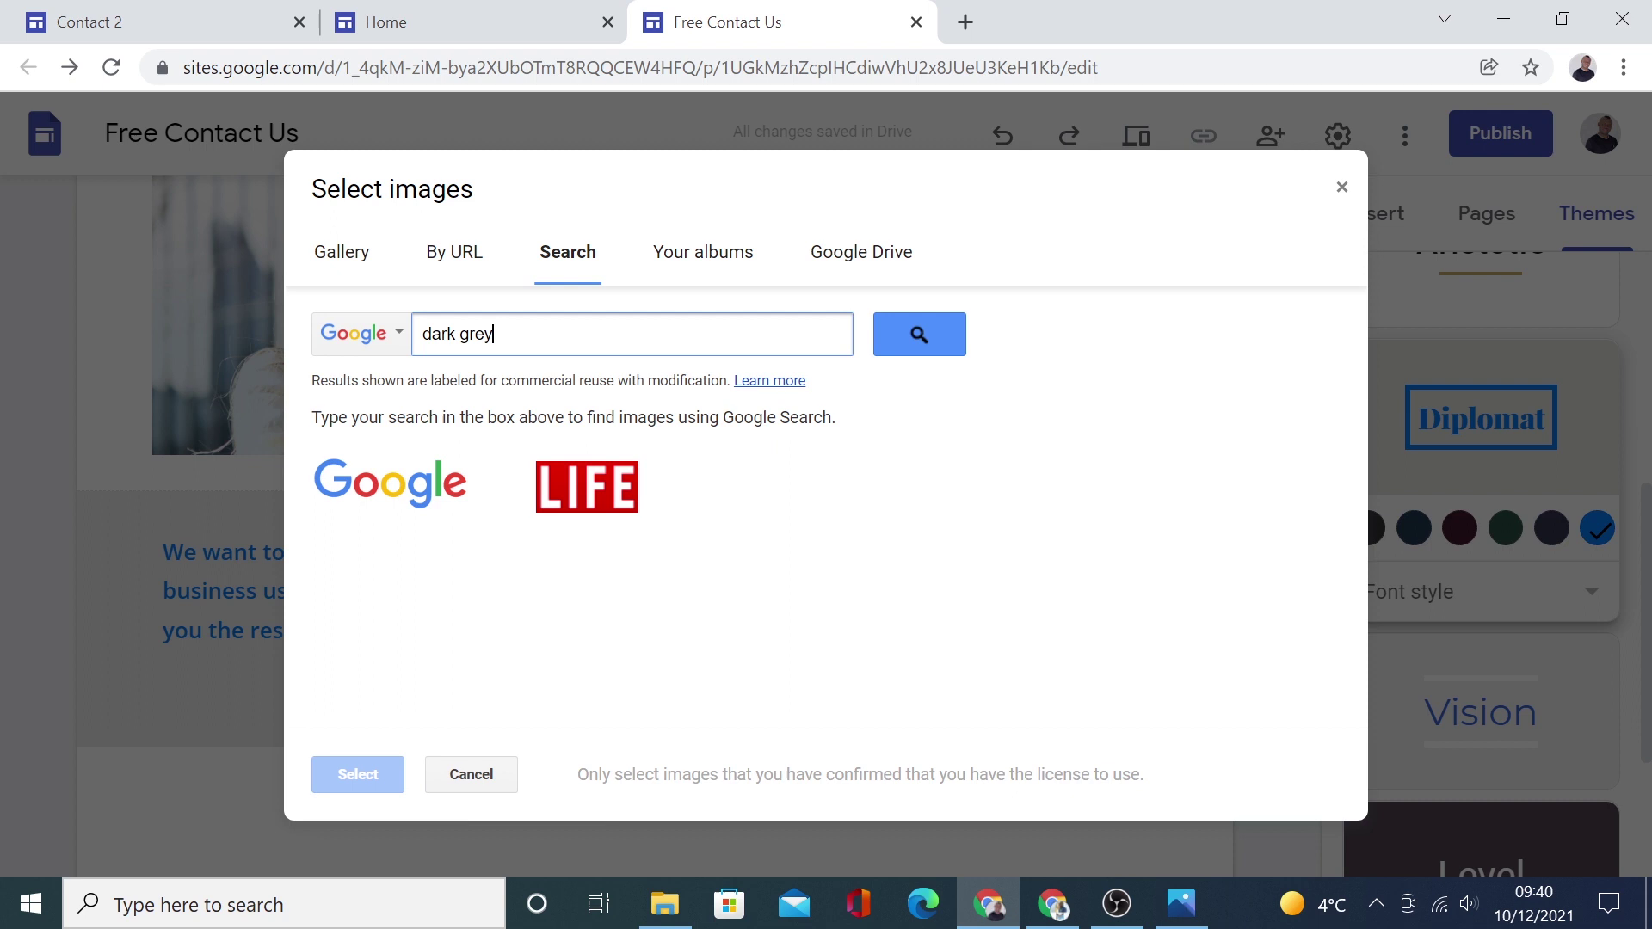
pyautogui.press('Return')
pyautogui.click(389, 557)
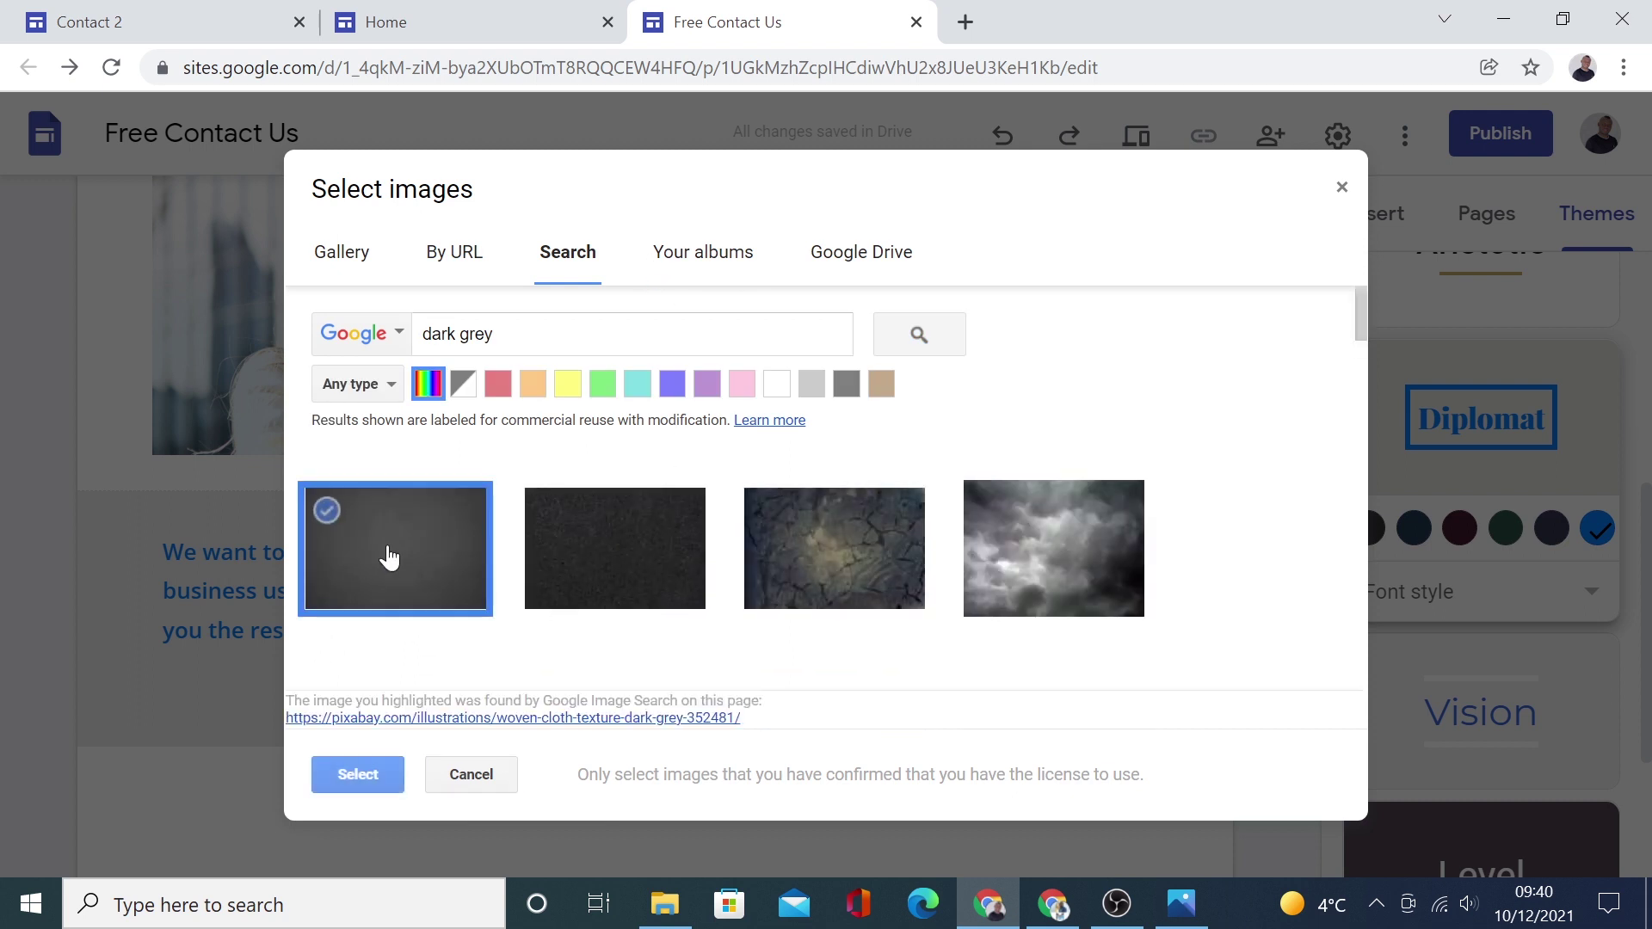
pyautogui.click(325, 773)
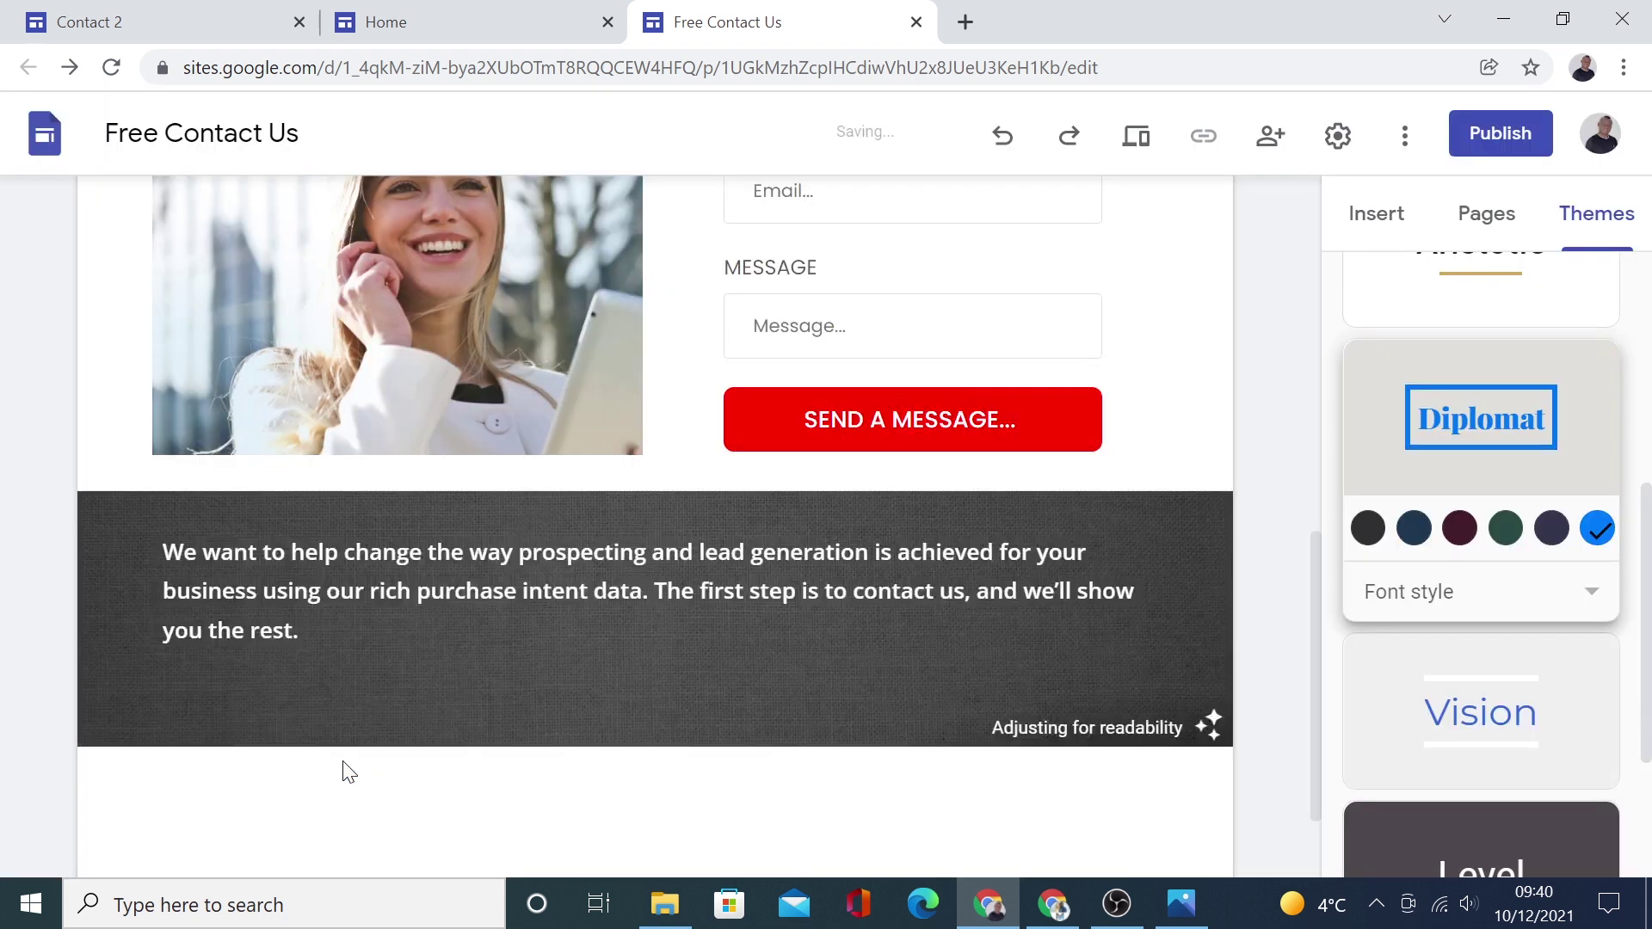
# Enlarge the whole paragraph to font size 18
pyautogui.click(310, 632)
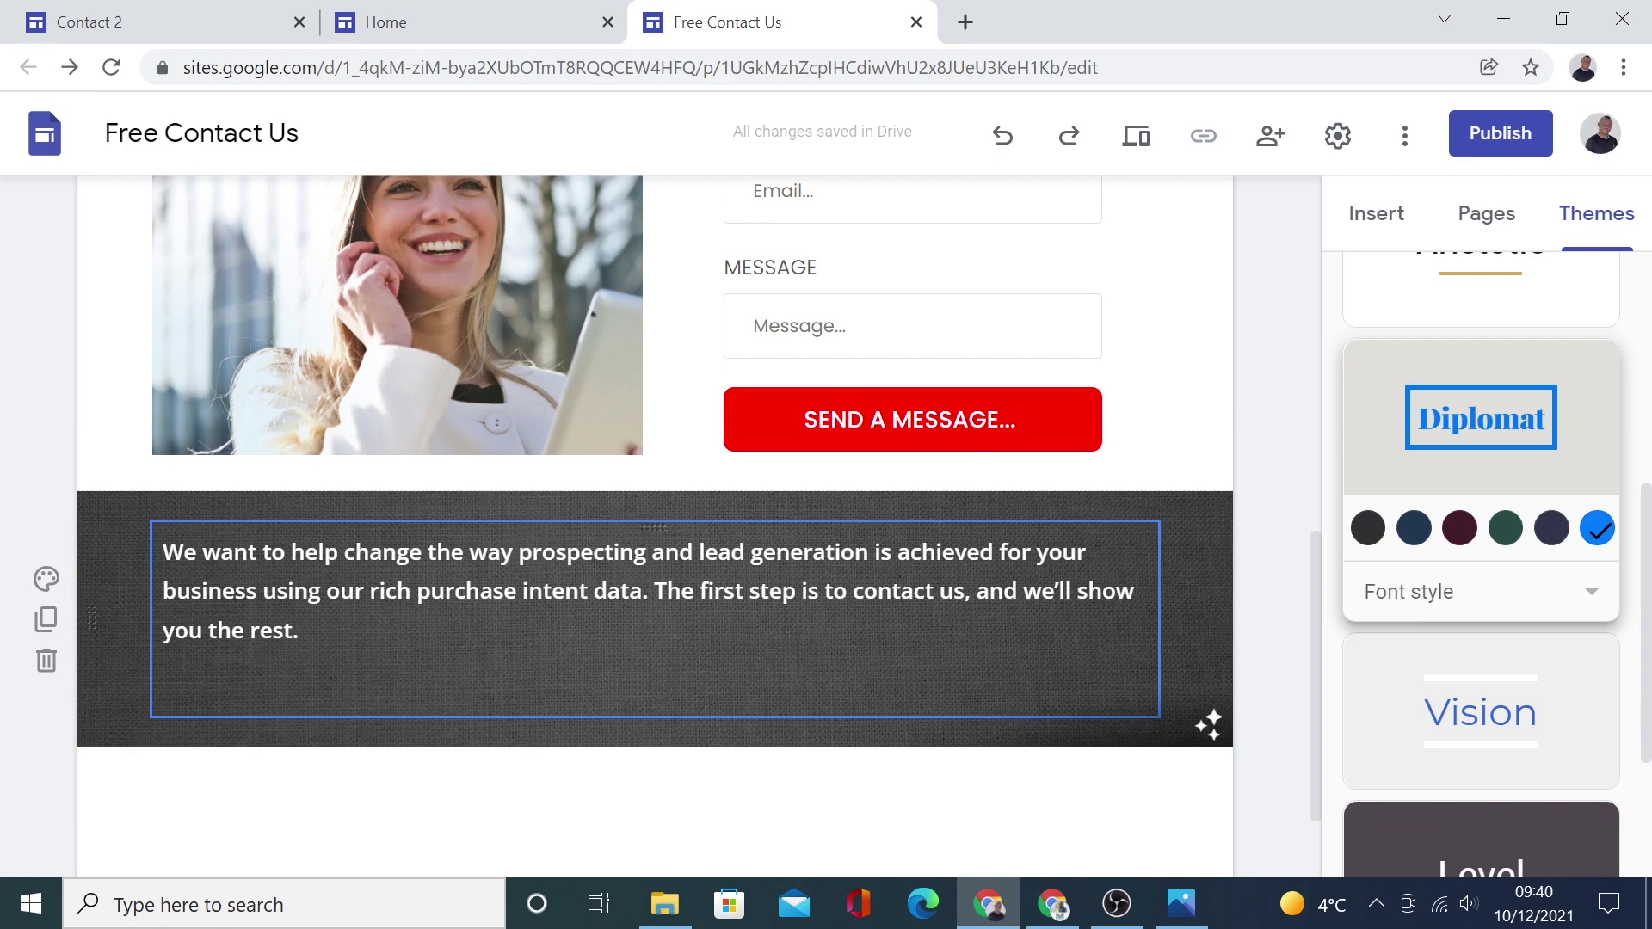
pyautogui.moveTo(306, 632); pyautogui.dragTo(131, 542)
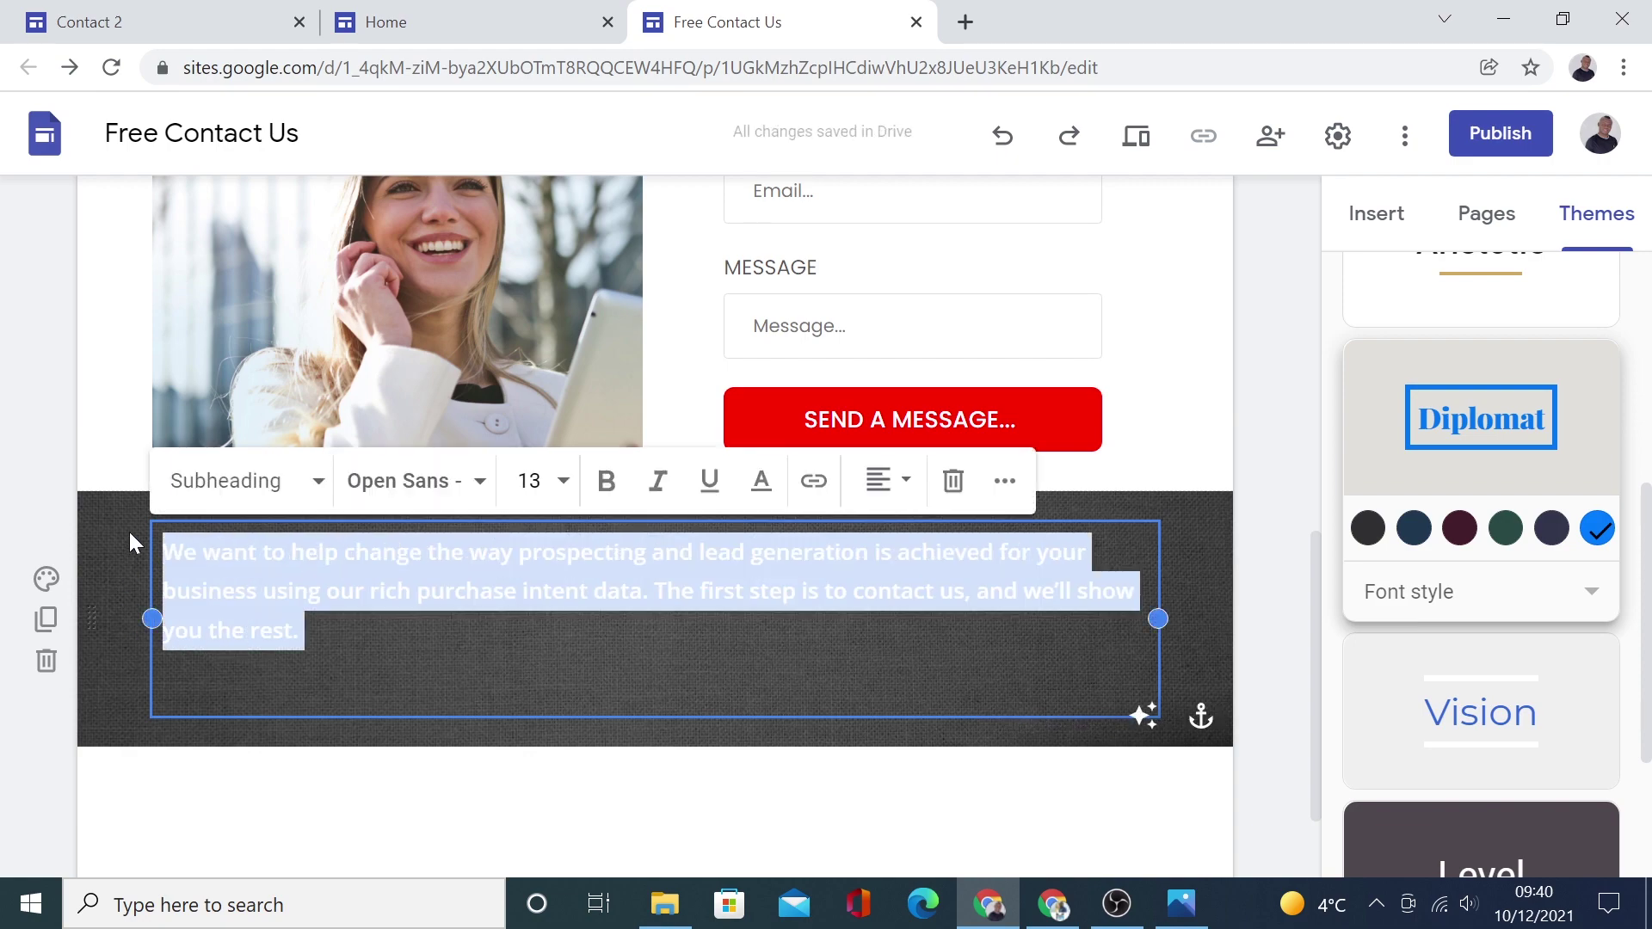
pyautogui.click(564, 506)
pyautogui.scroll(-3, 532, 740)
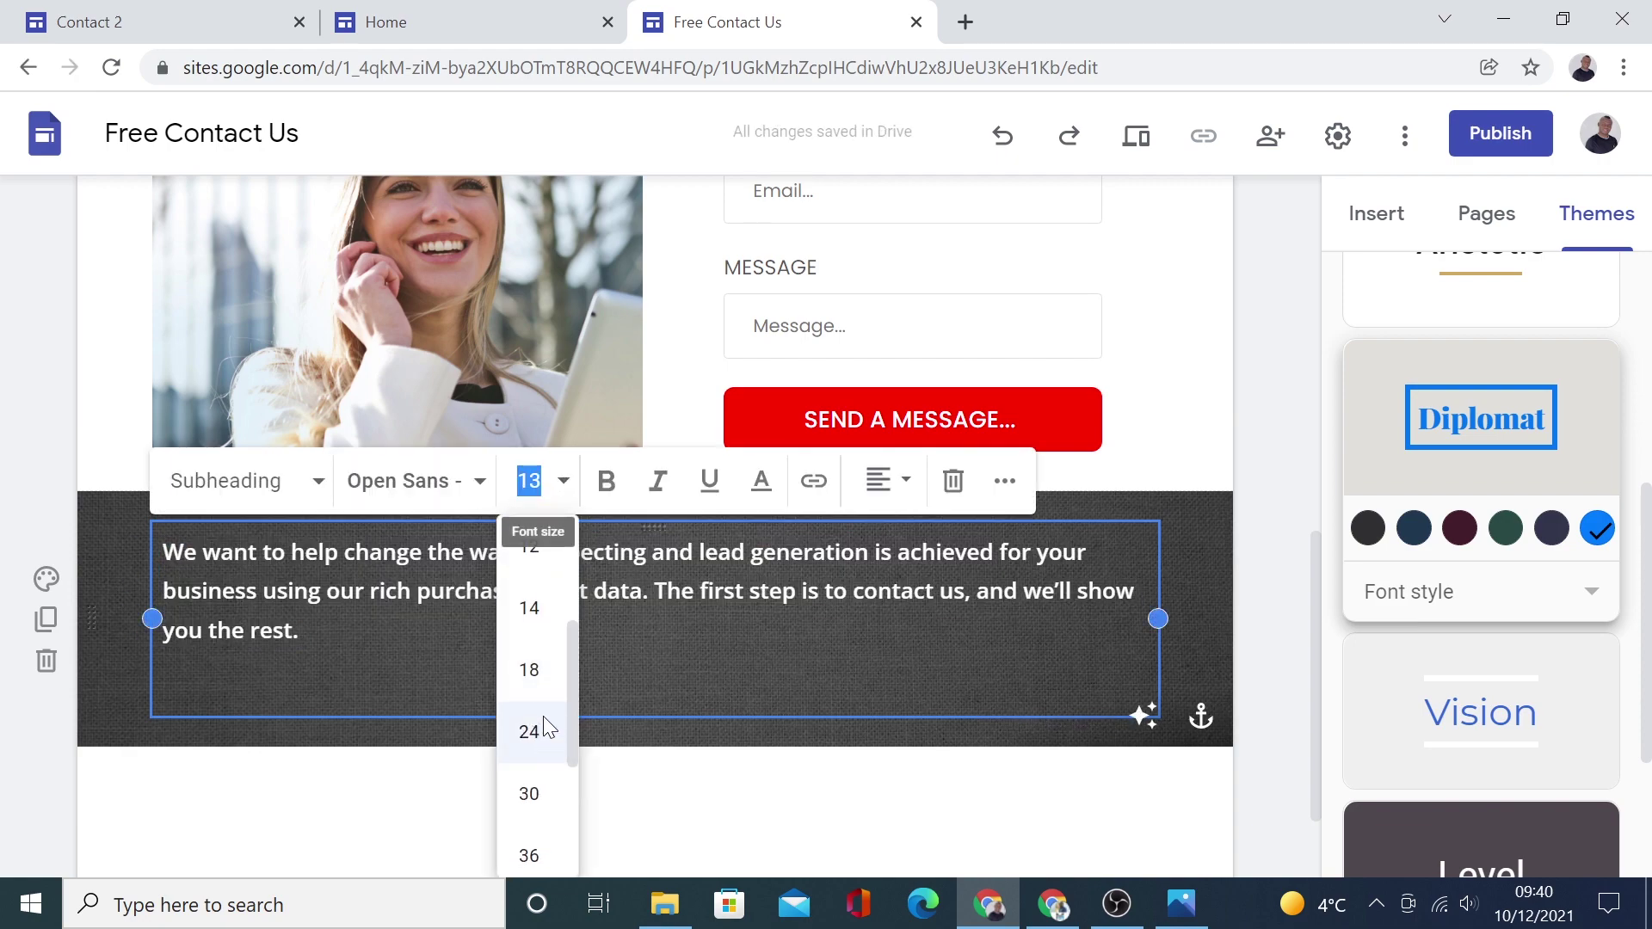
pyautogui.click(530, 669)
pyautogui.scroll(-2, 902, 468)
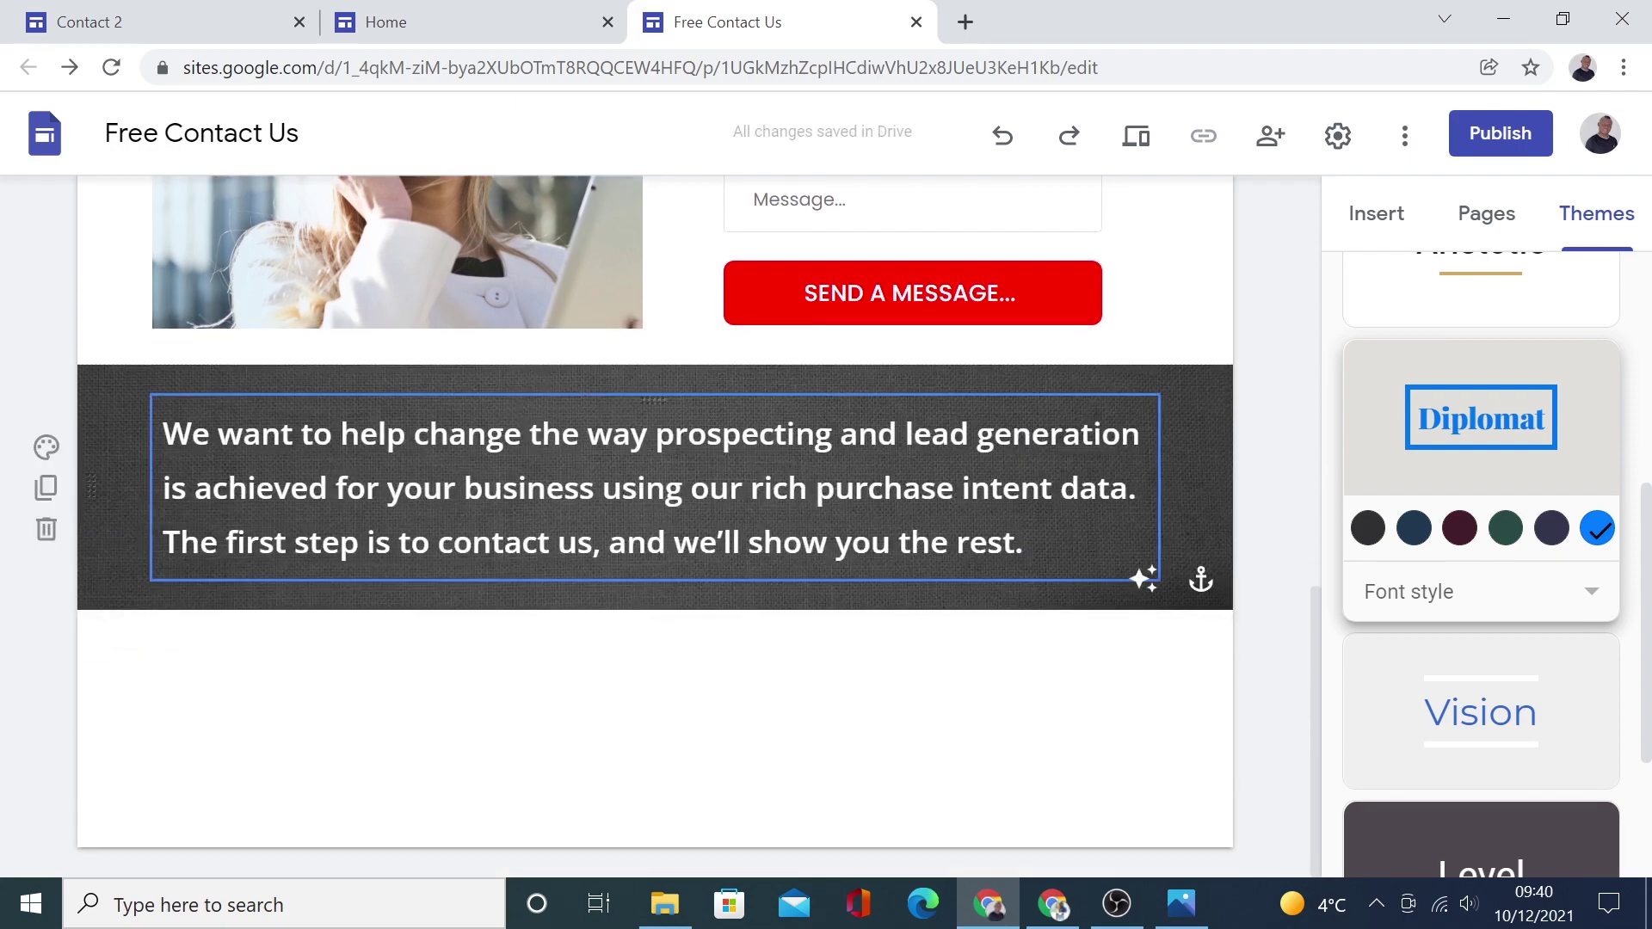
# Add a text box below the dark band and paste the FIND US HERE address block
pyautogui.doubleClick(988, 740)
pyautogui.click(984, 737)
pyautogui.rightClick(495, 559)
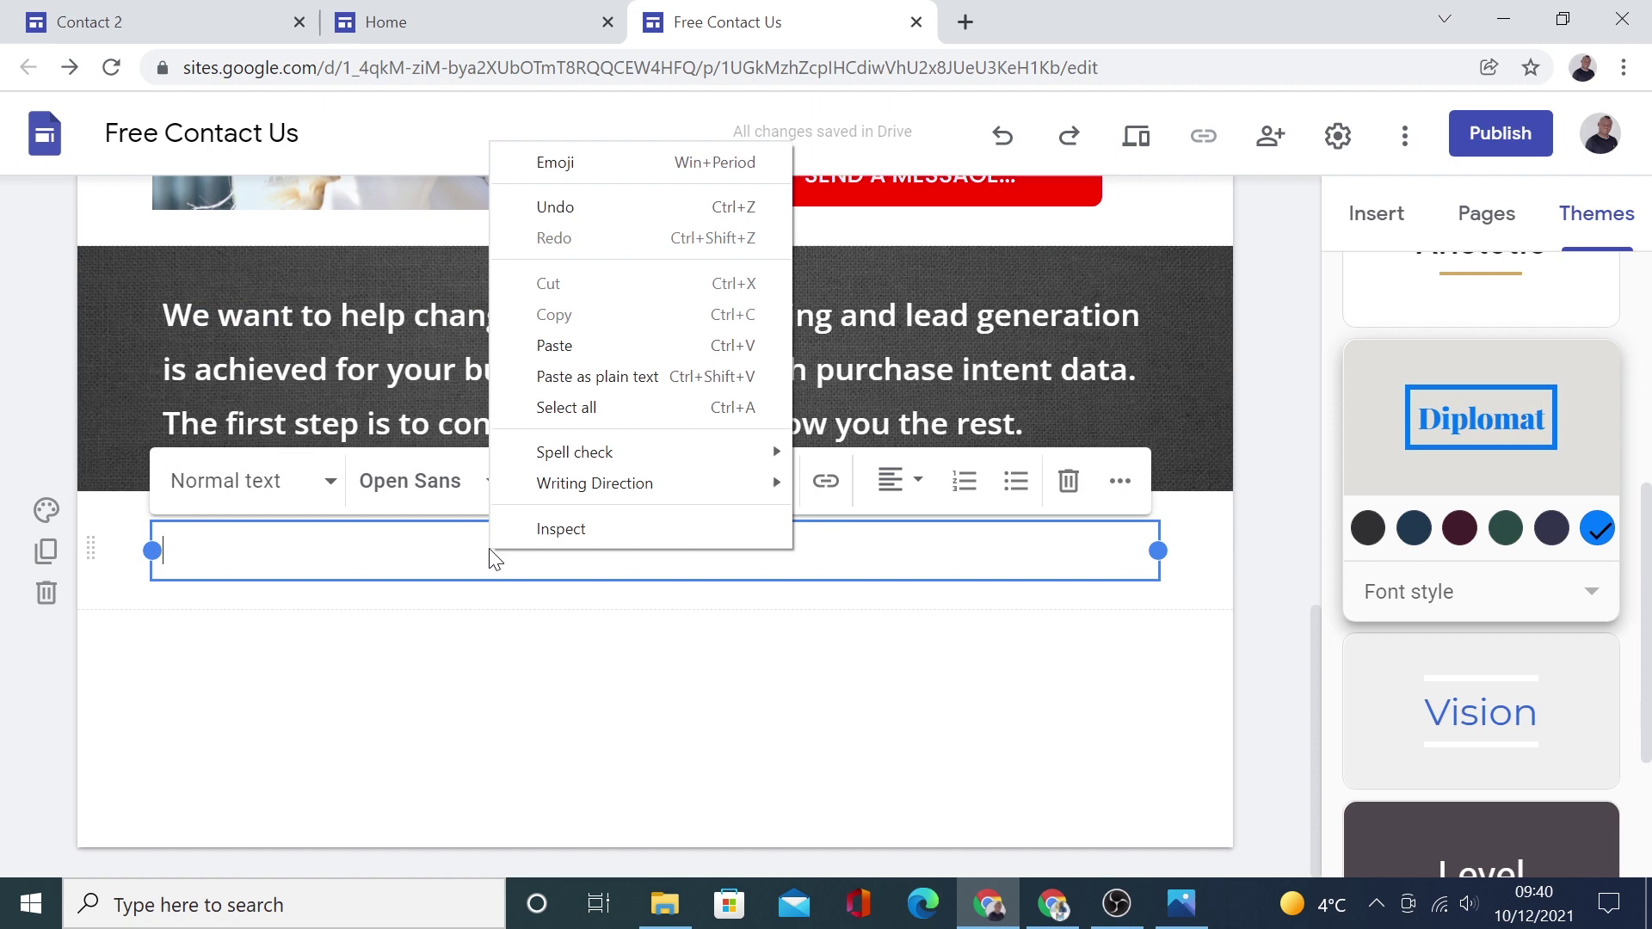
pyautogui.click(602, 346)
pyautogui.hotkey('shift', 'Up')
pyautogui.hotkey('shift', 'Up')
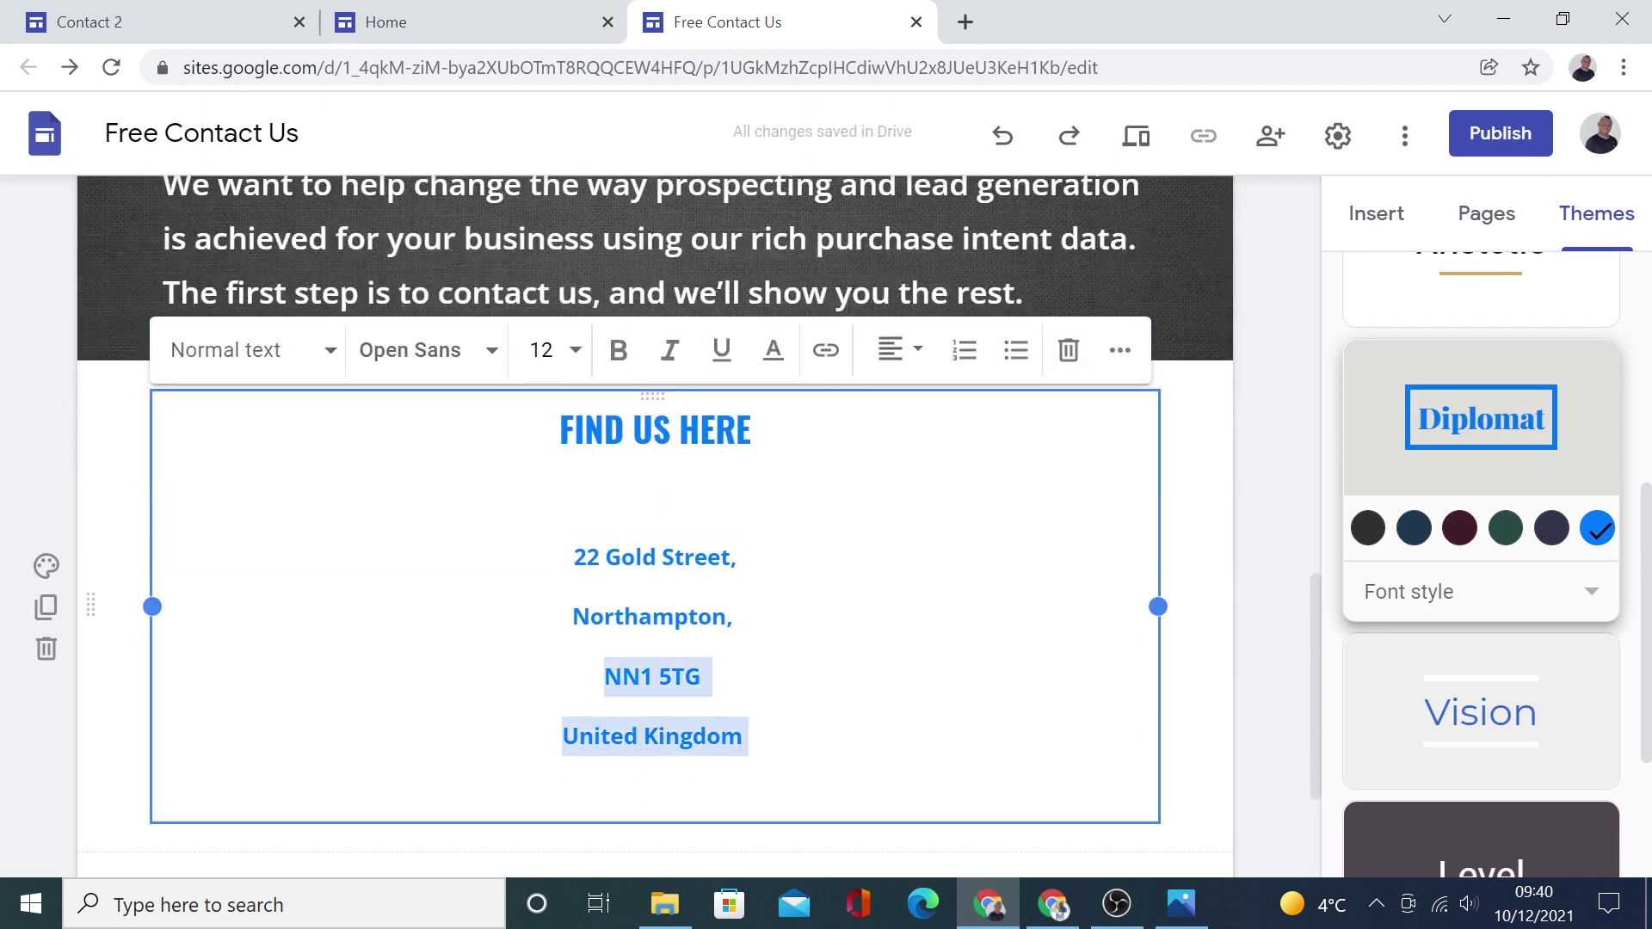
pyautogui.hotkey('shift', 'Up')
pyautogui.hotkey('shift', 'Up')
pyautogui.hotkey('shift', 'Up')
pyautogui.hotkey('shift', 'Up')
# Make the address text black and narrow its box toward the right side
pyautogui.click(773, 352)
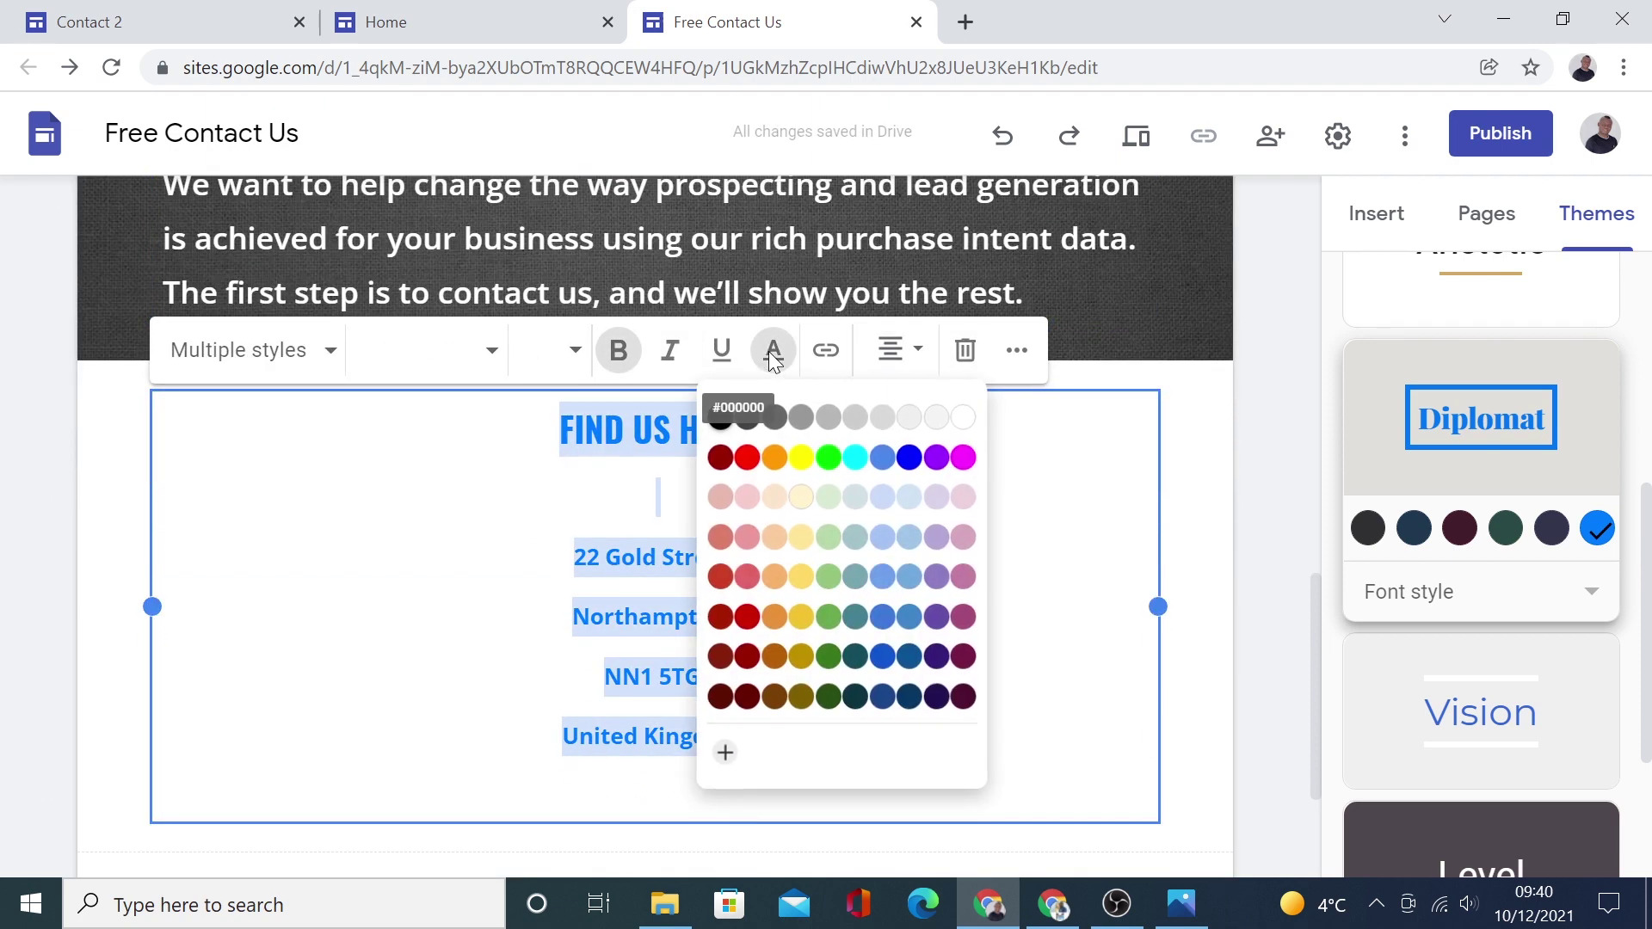
pyautogui.click(720, 417)
pyautogui.click(738, 617)
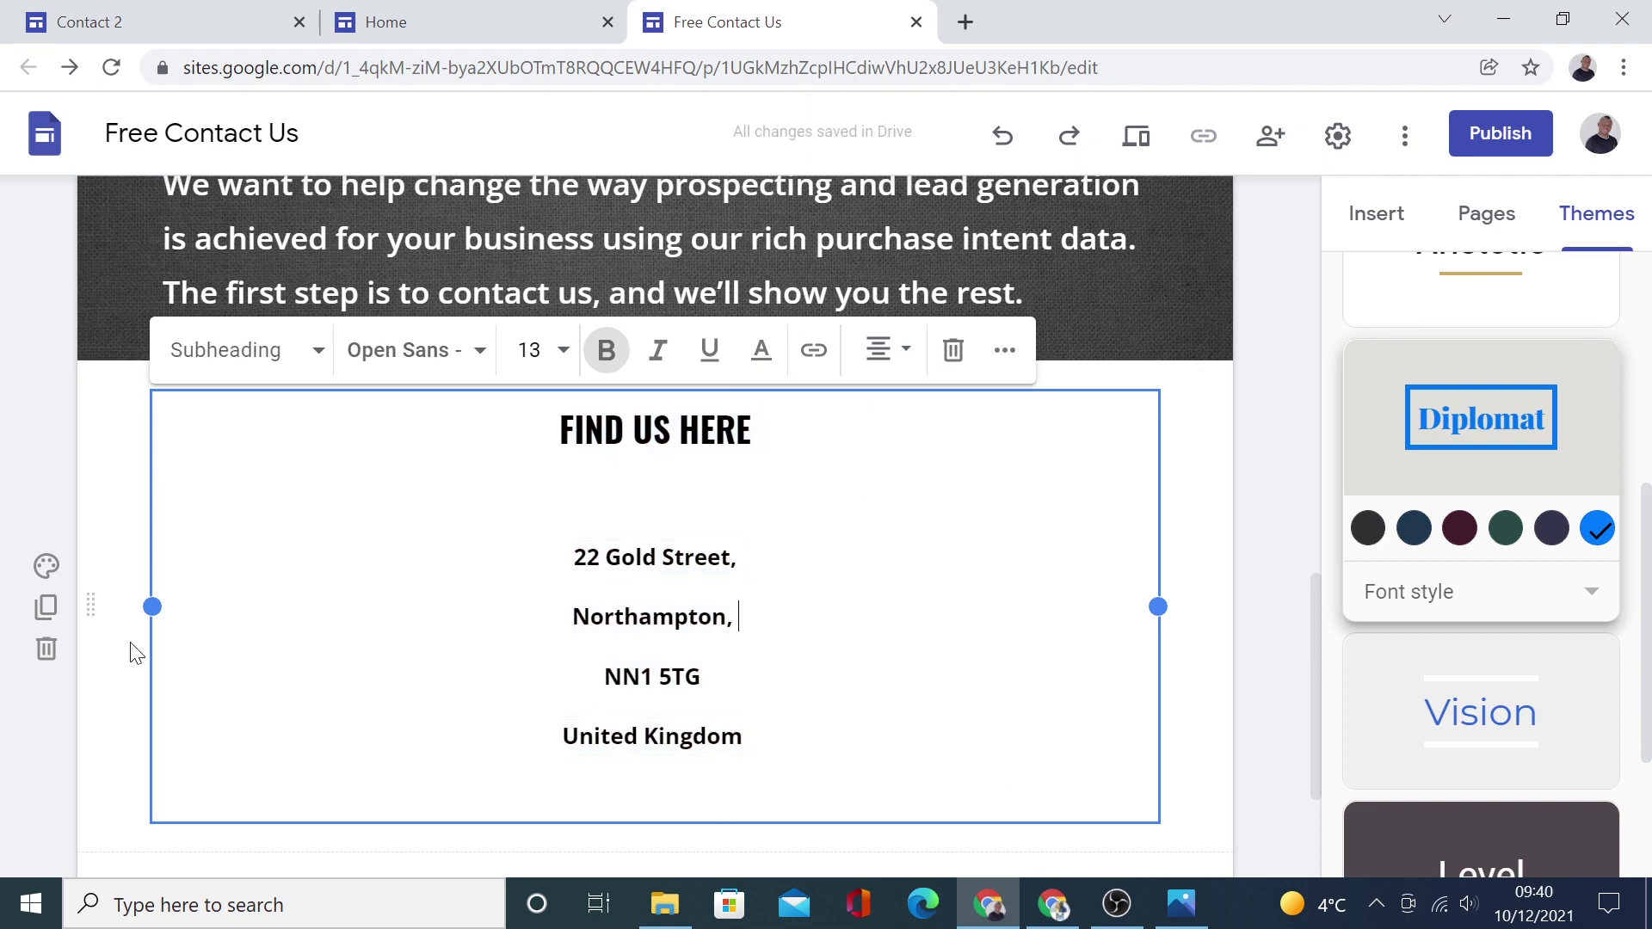
pyautogui.moveTo(153, 608); pyautogui.dragTo(850, 590)
pyautogui.click(1190, 677)
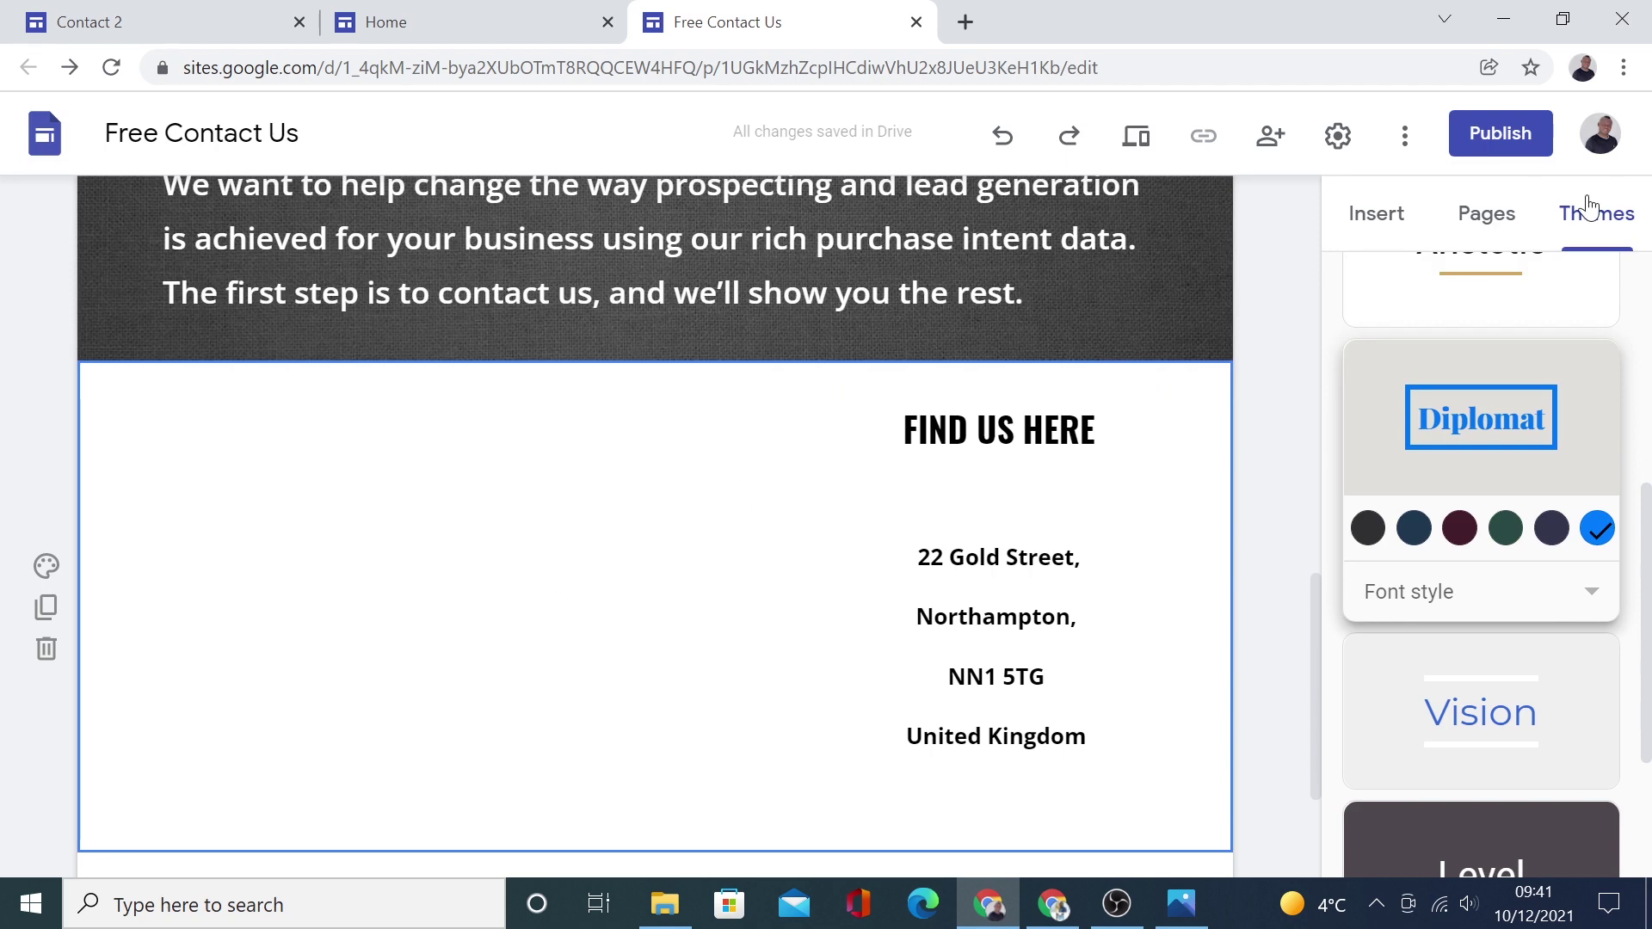
# Insert a map of London, UK from the Insert panel
pyautogui.click(1392, 221)
pyautogui.scroll(-3, 1536, 577)
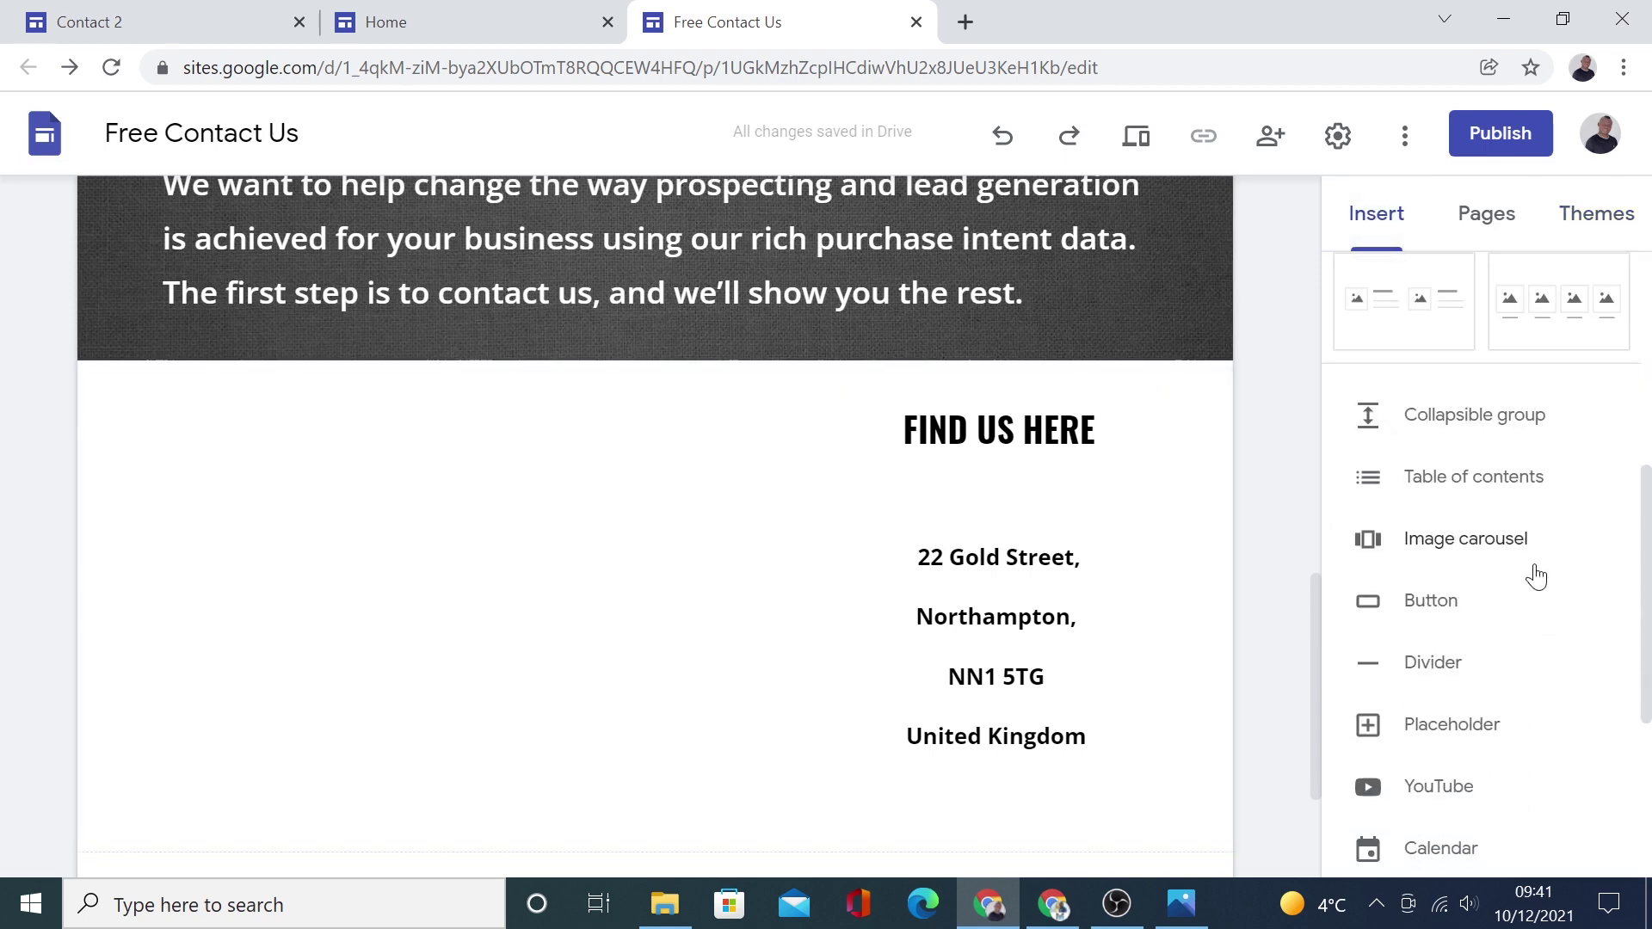
pyautogui.scroll(-3, 1536, 577)
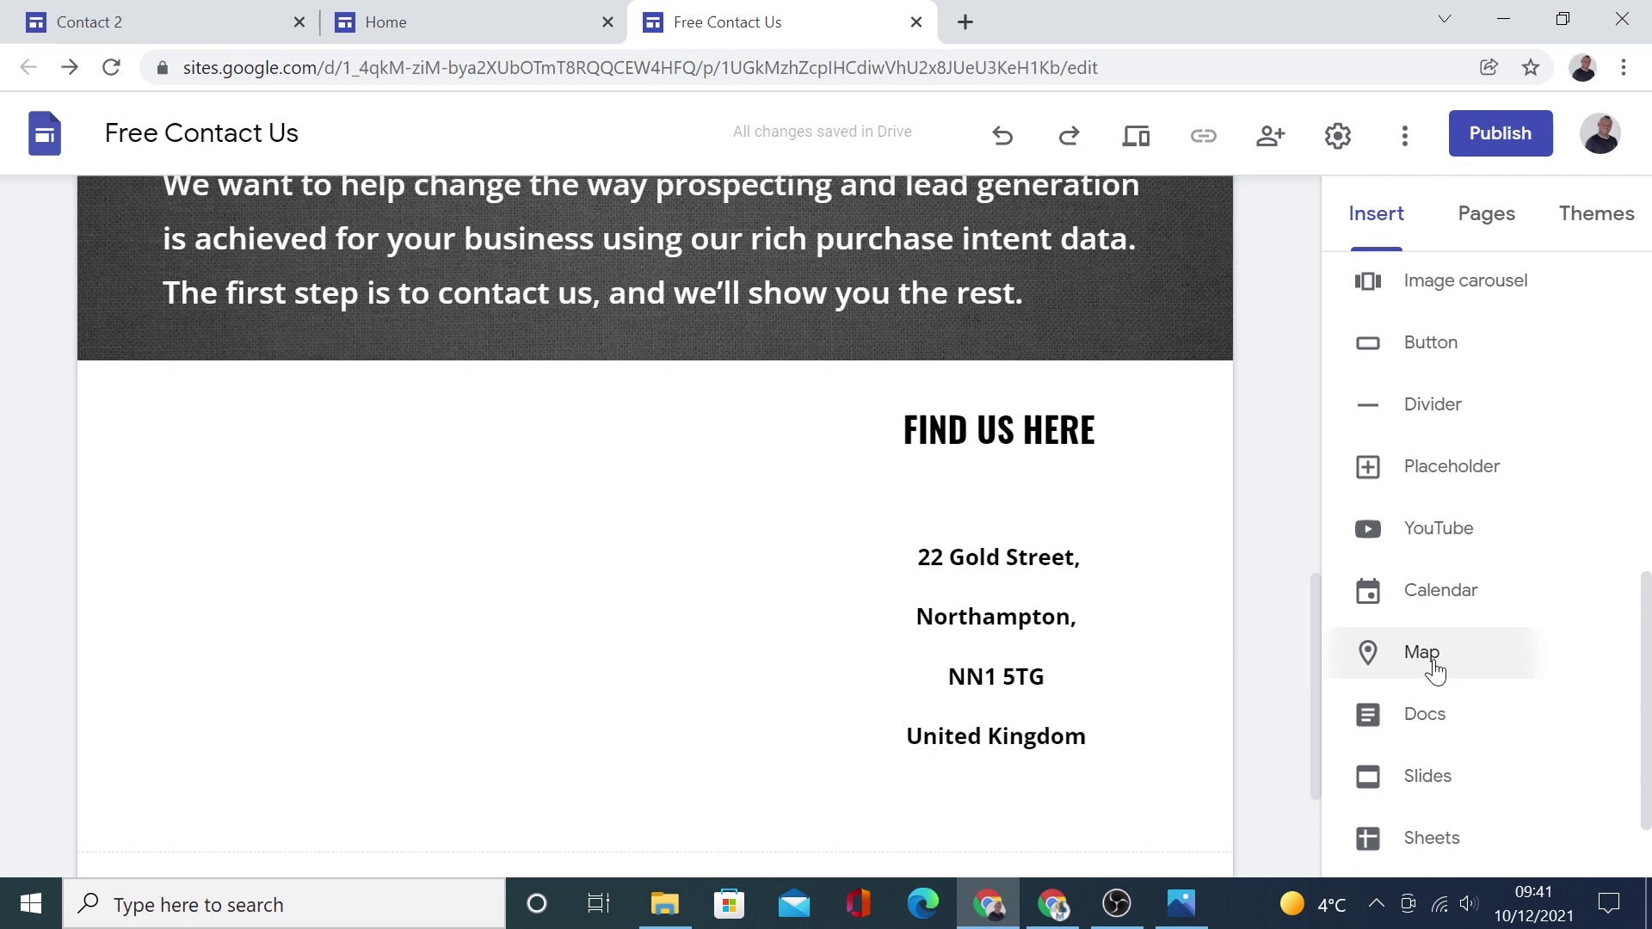
pyautogui.click(1433, 661)
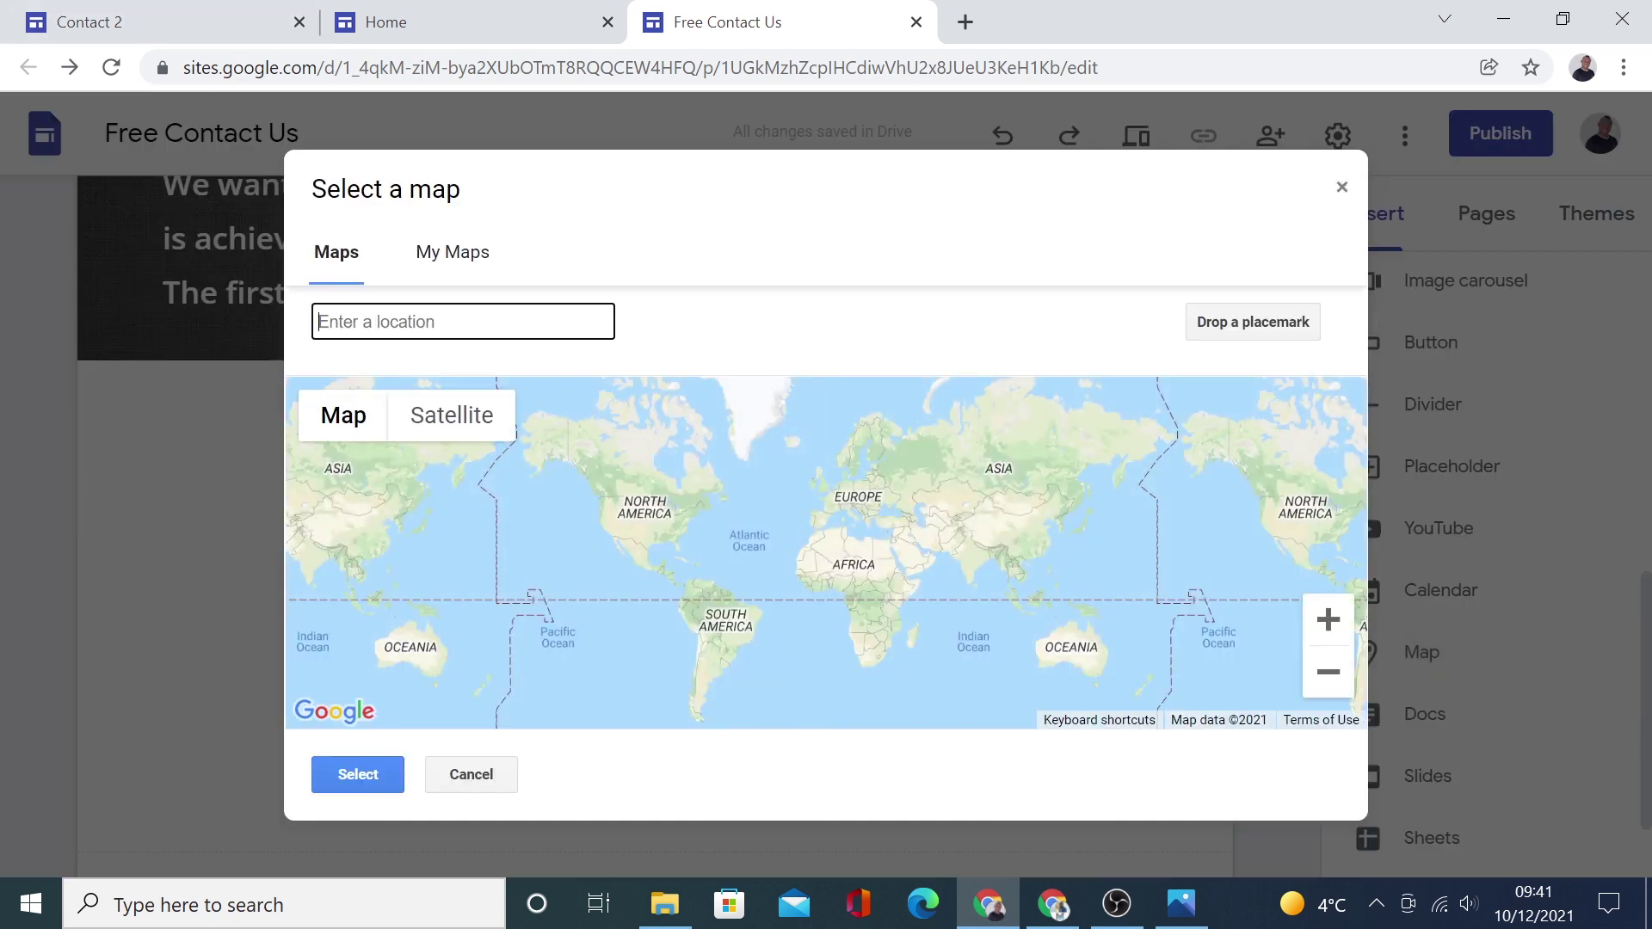
pyautogui.write('london')
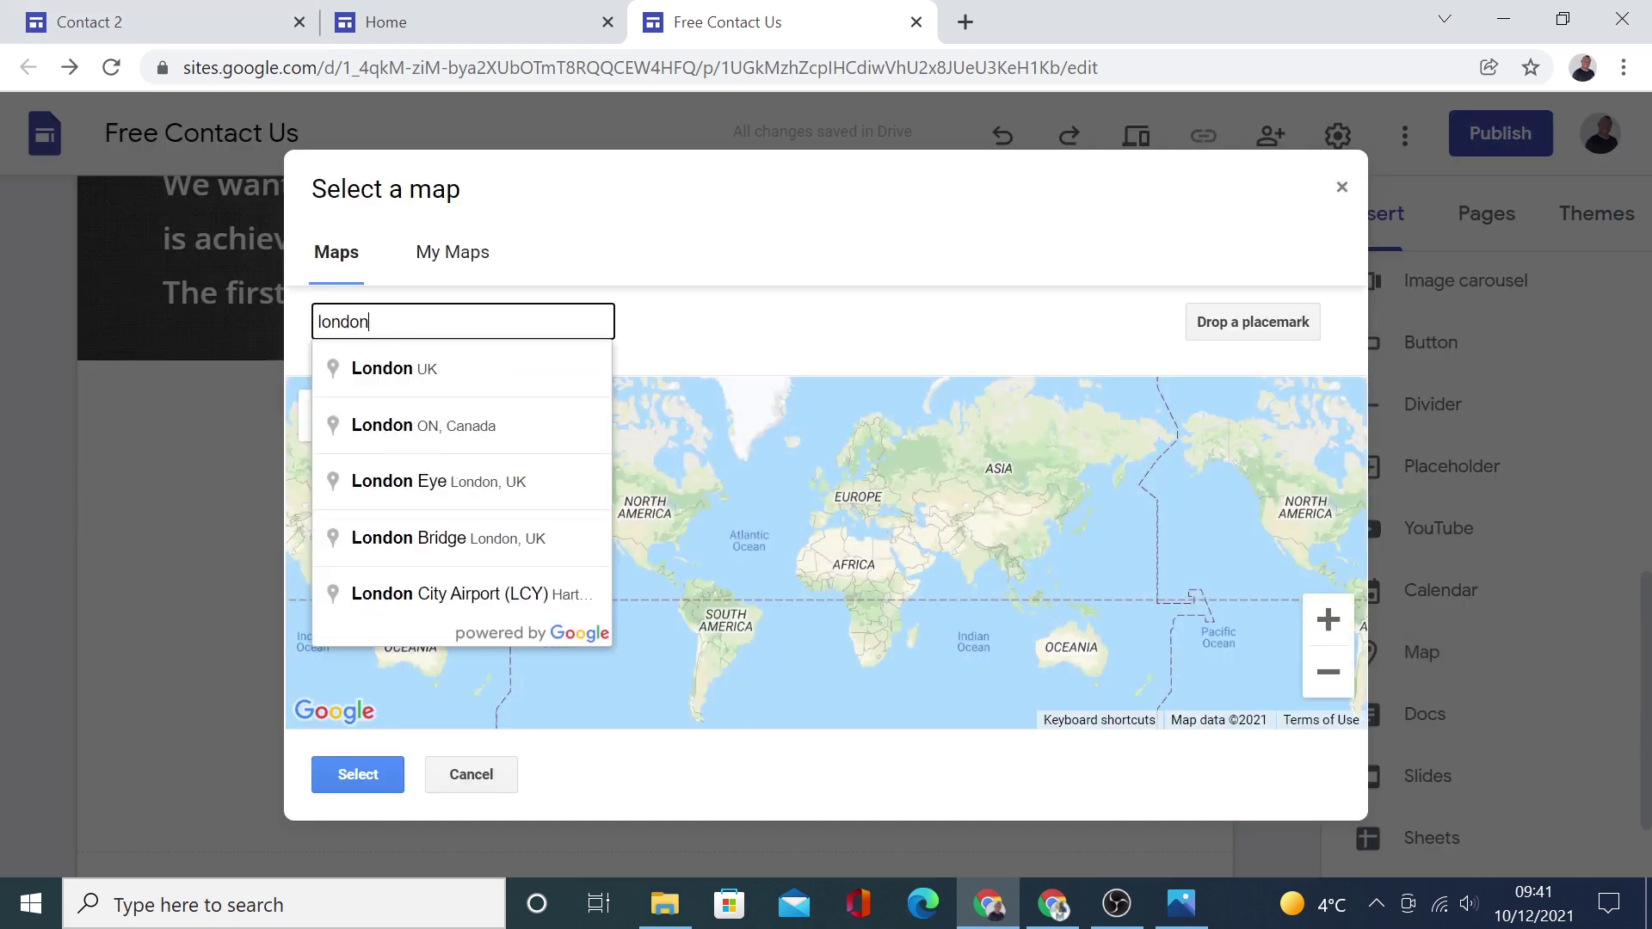
pyautogui.click(396, 368)
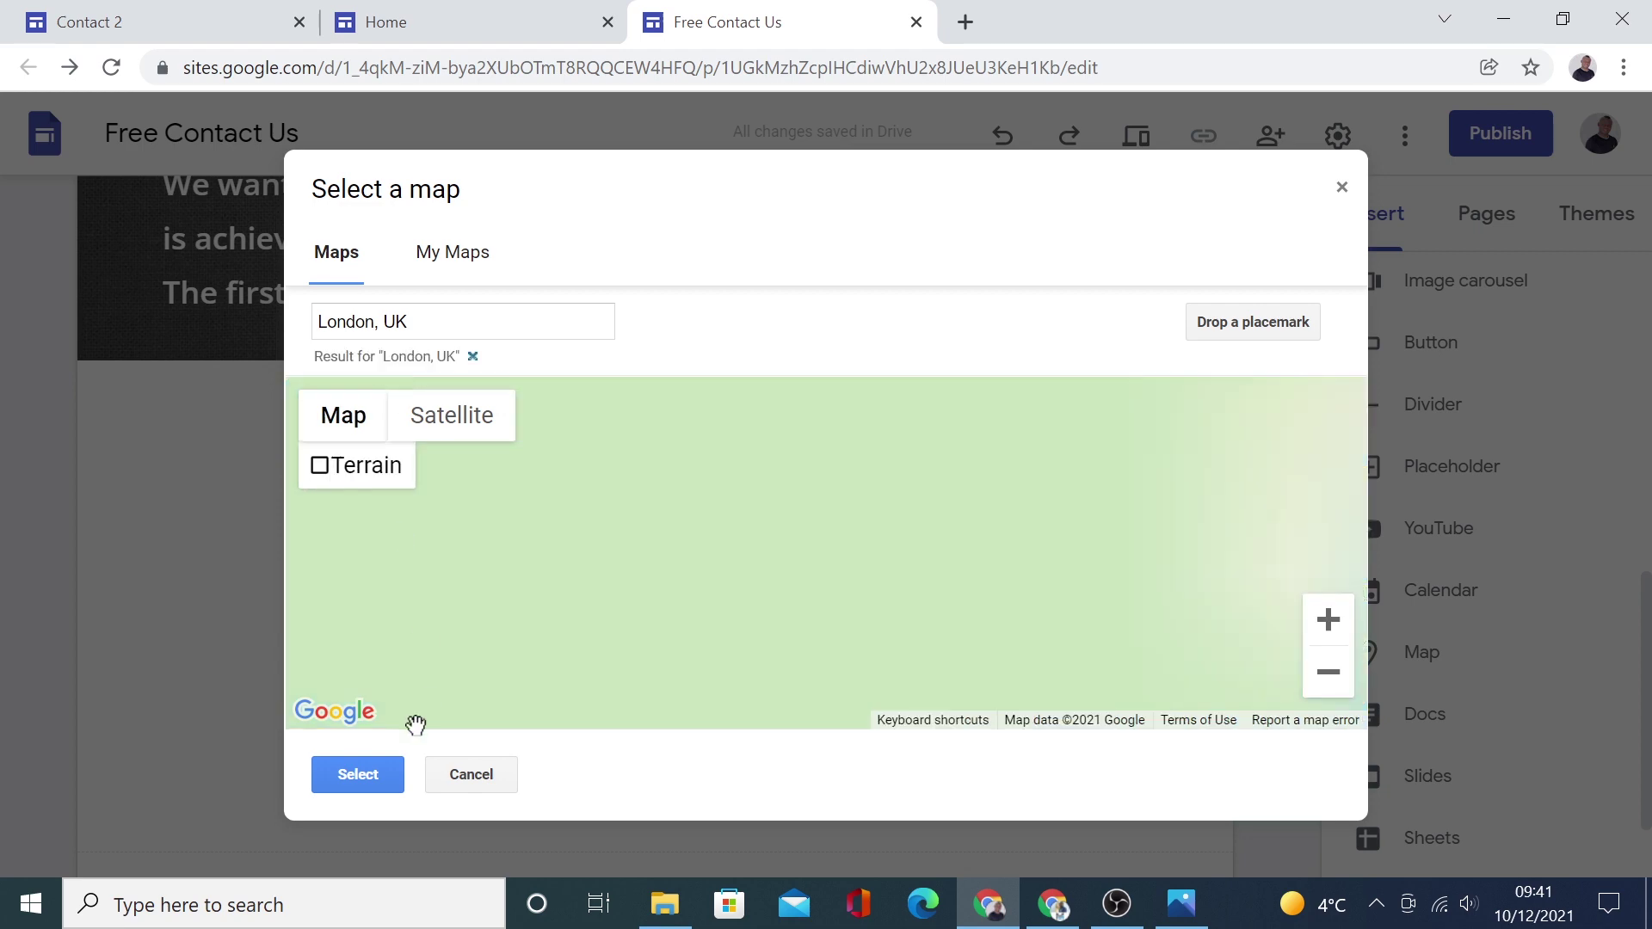
pyautogui.click(370, 783)
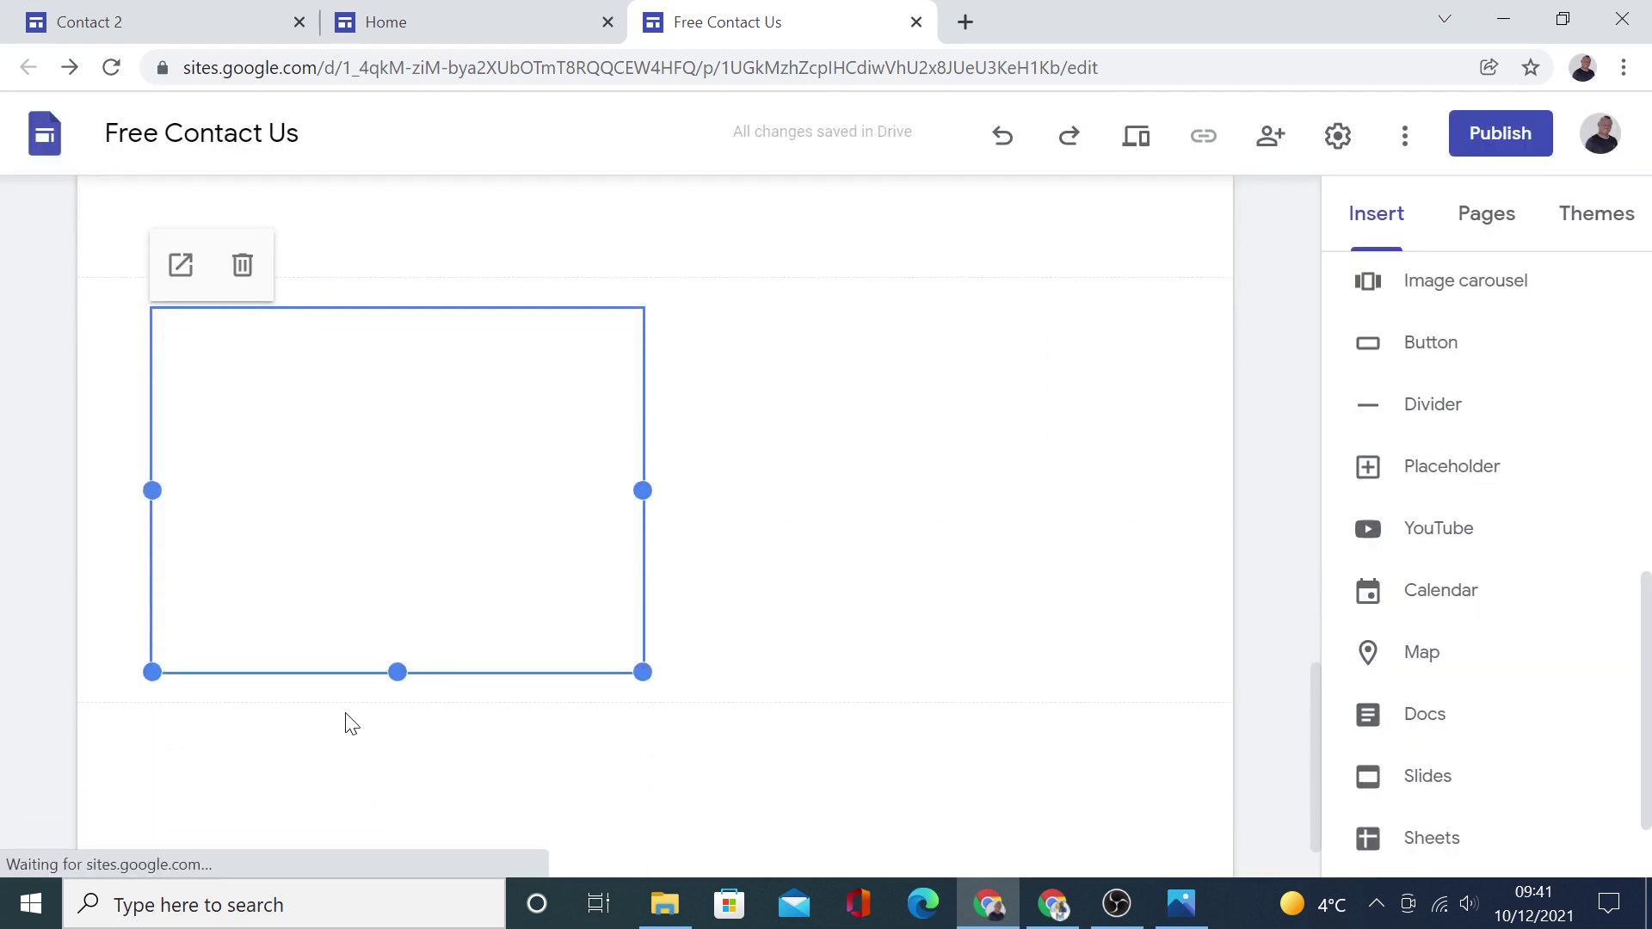
# Move the map to the left of the address and widen it
pyautogui.scroll(3, 407, 614)
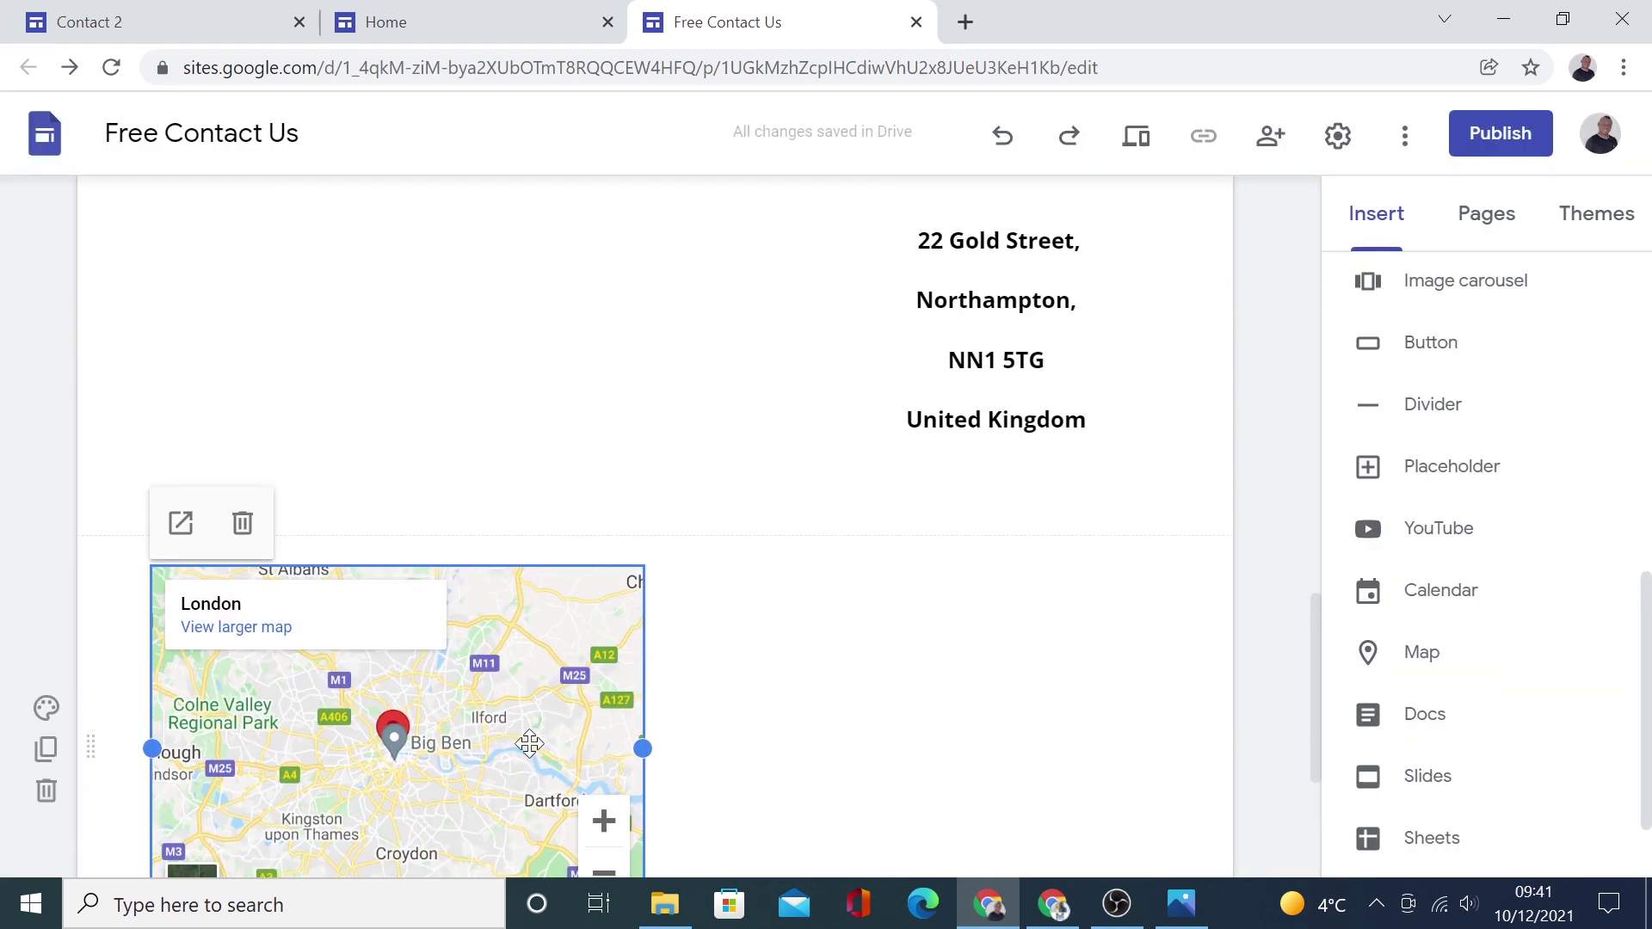
pyautogui.moveTo(529, 744); pyautogui.dragTo(439, 319)
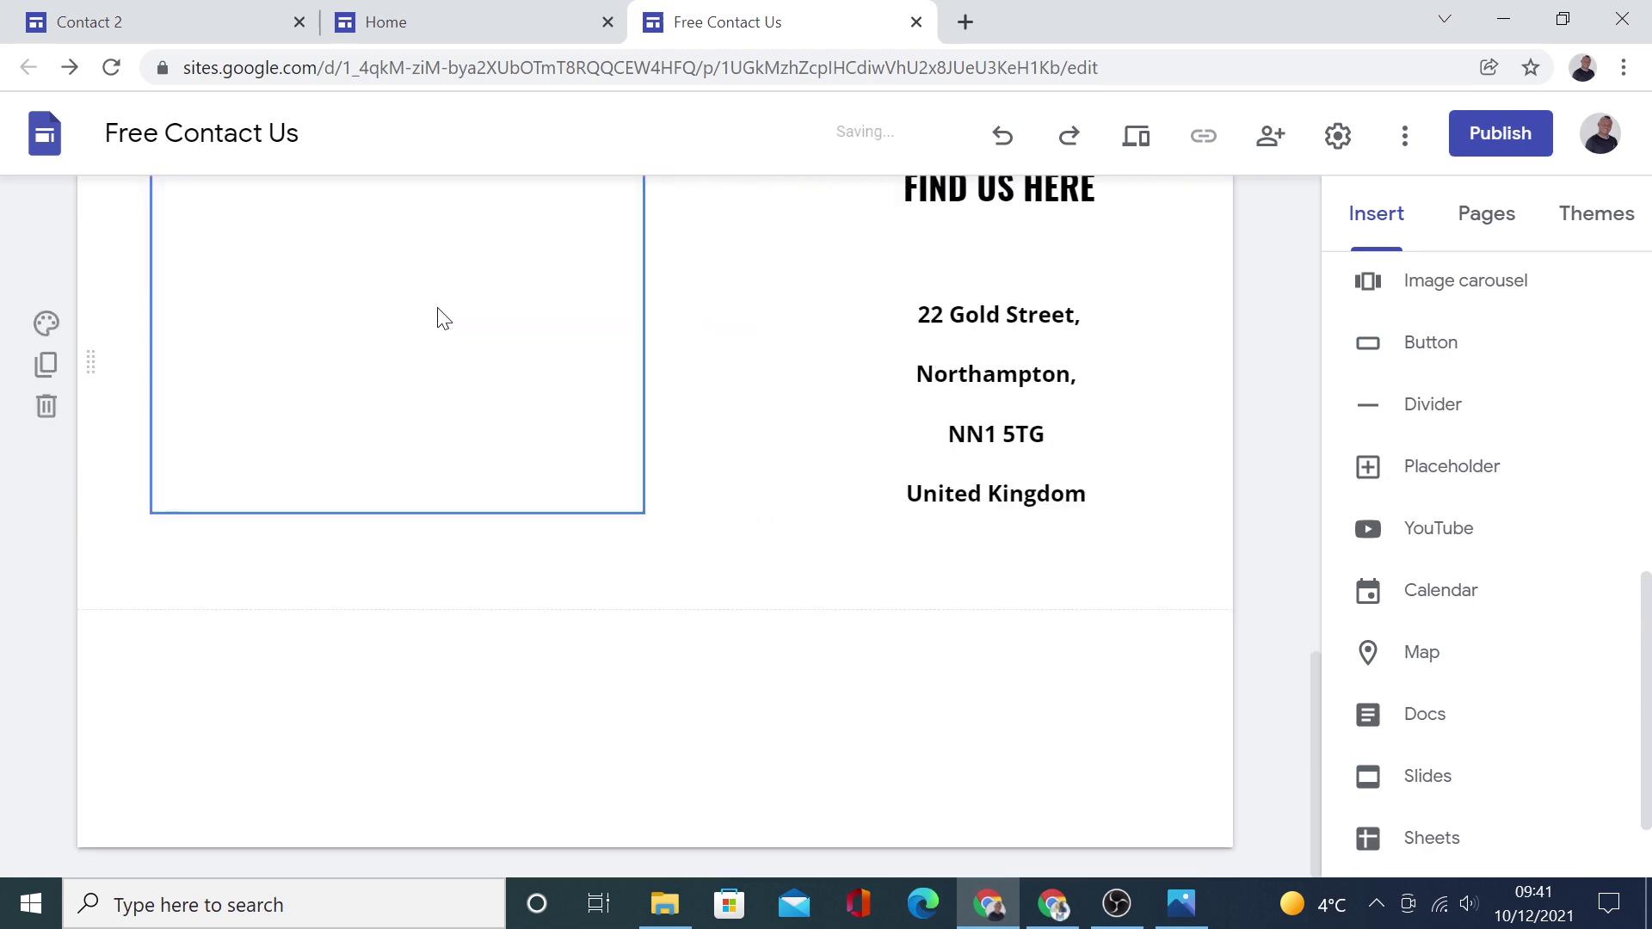
pyautogui.scroll(3, 664, 499)
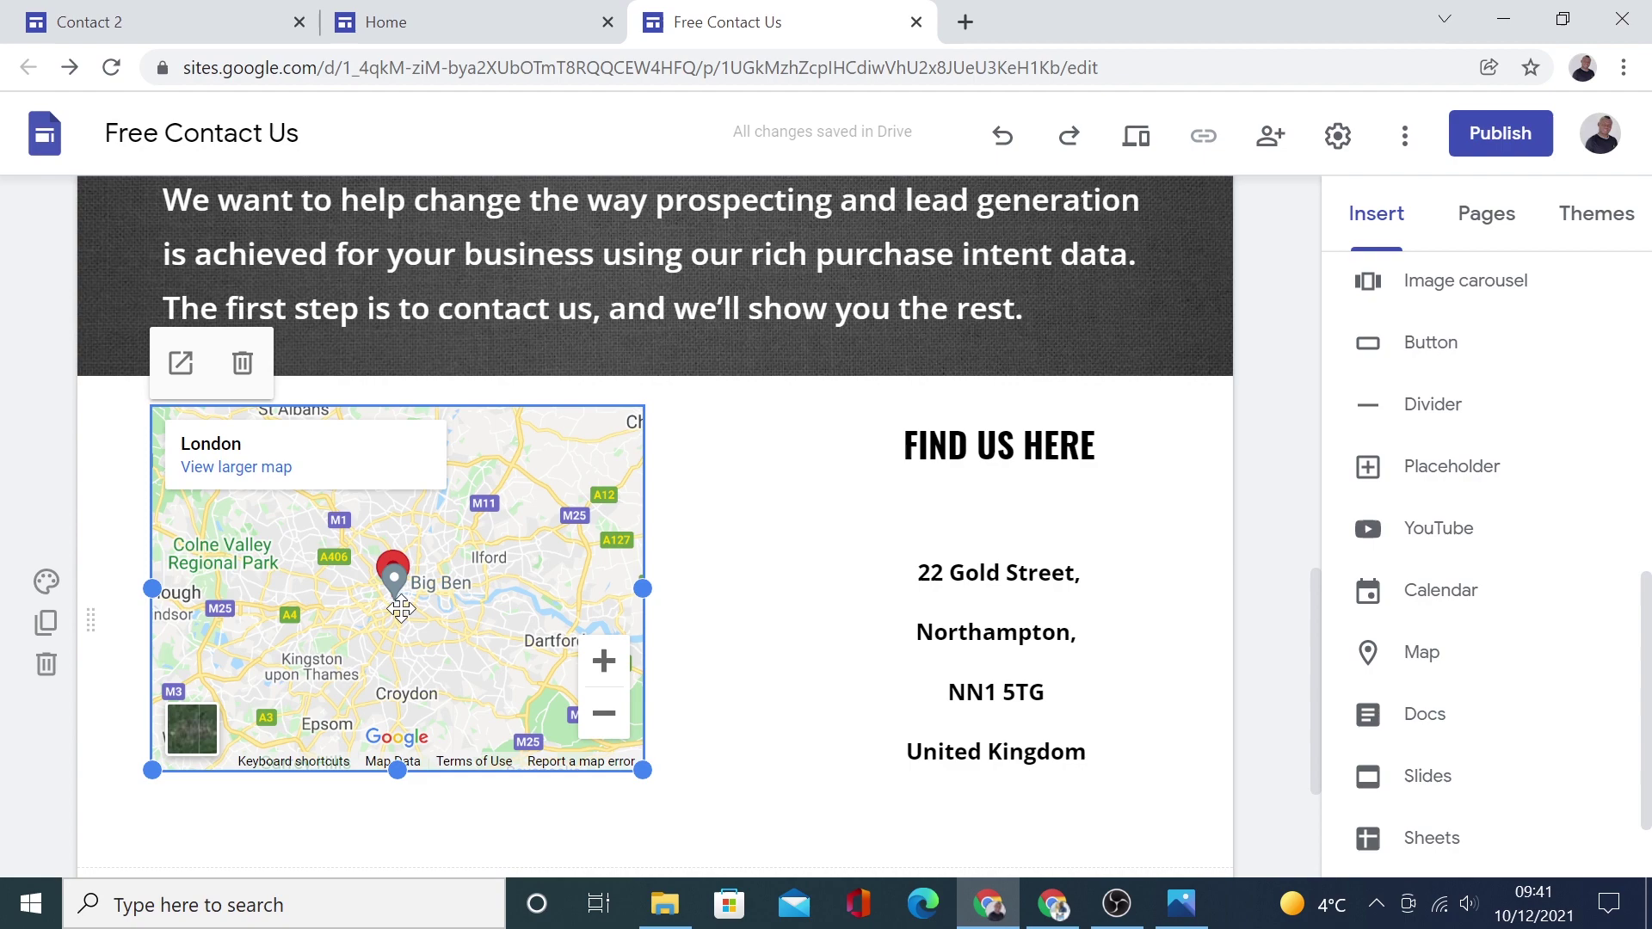
pyautogui.moveTo(643, 589); pyautogui.dragTo(814, 588)
pyautogui.scroll(-3, 1216, 711)
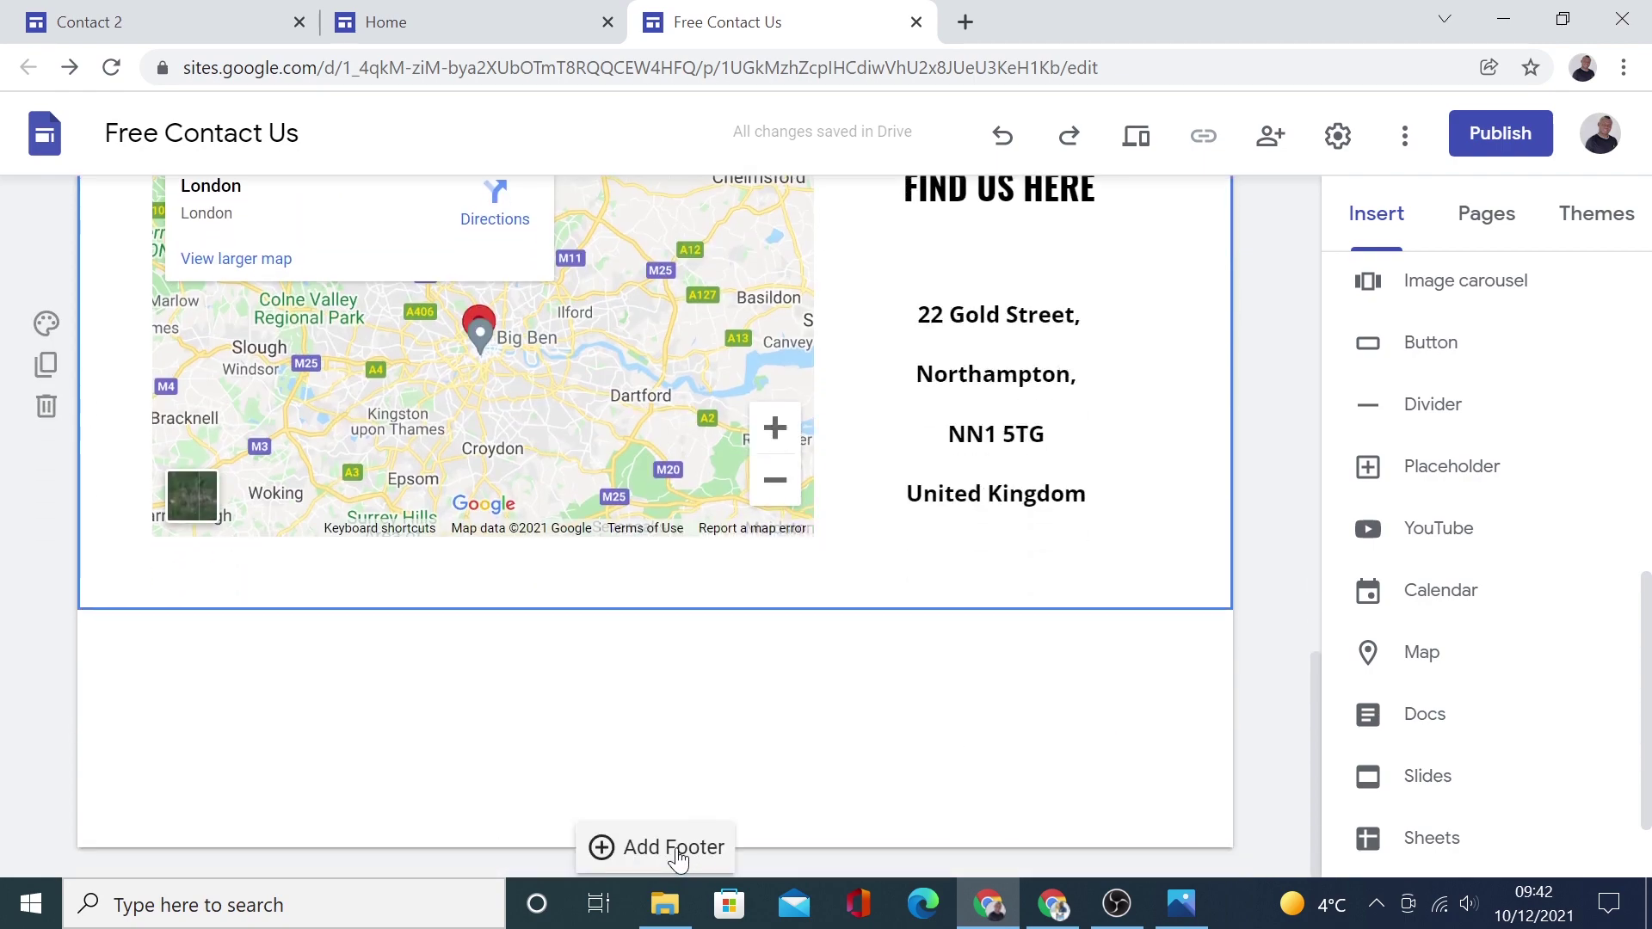
# Add a footer with the pasted copyright line, formatted bold and black
pyautogui.click(676, 849)
pyautogui.rightClick(314, 749)
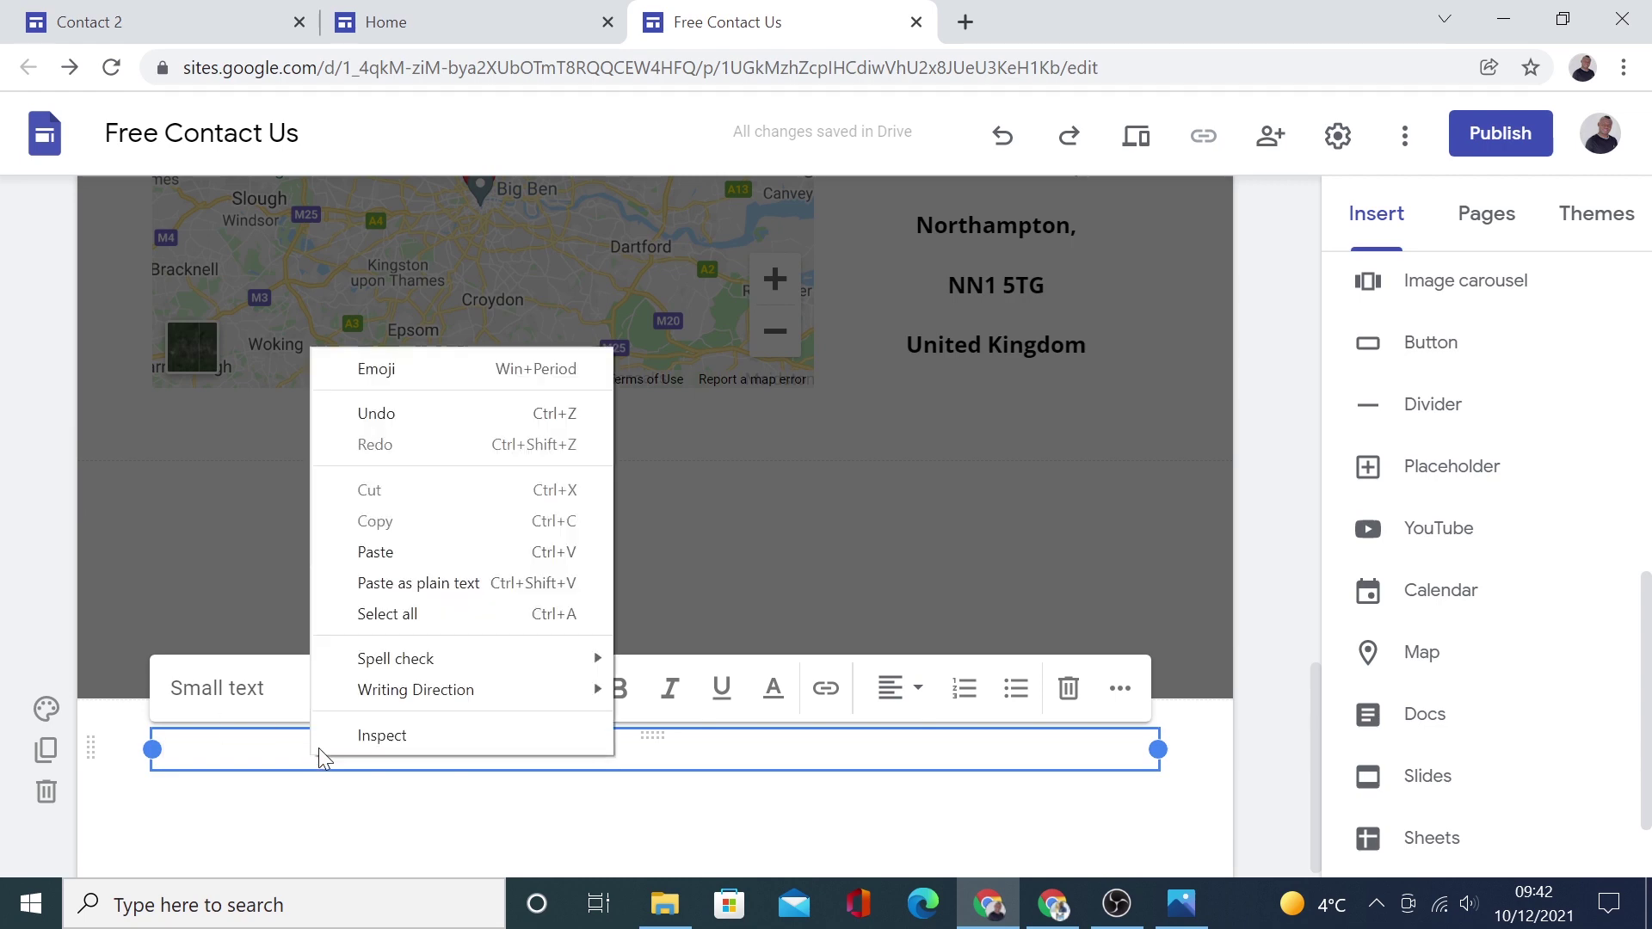
pyautogui.click(418, 551)
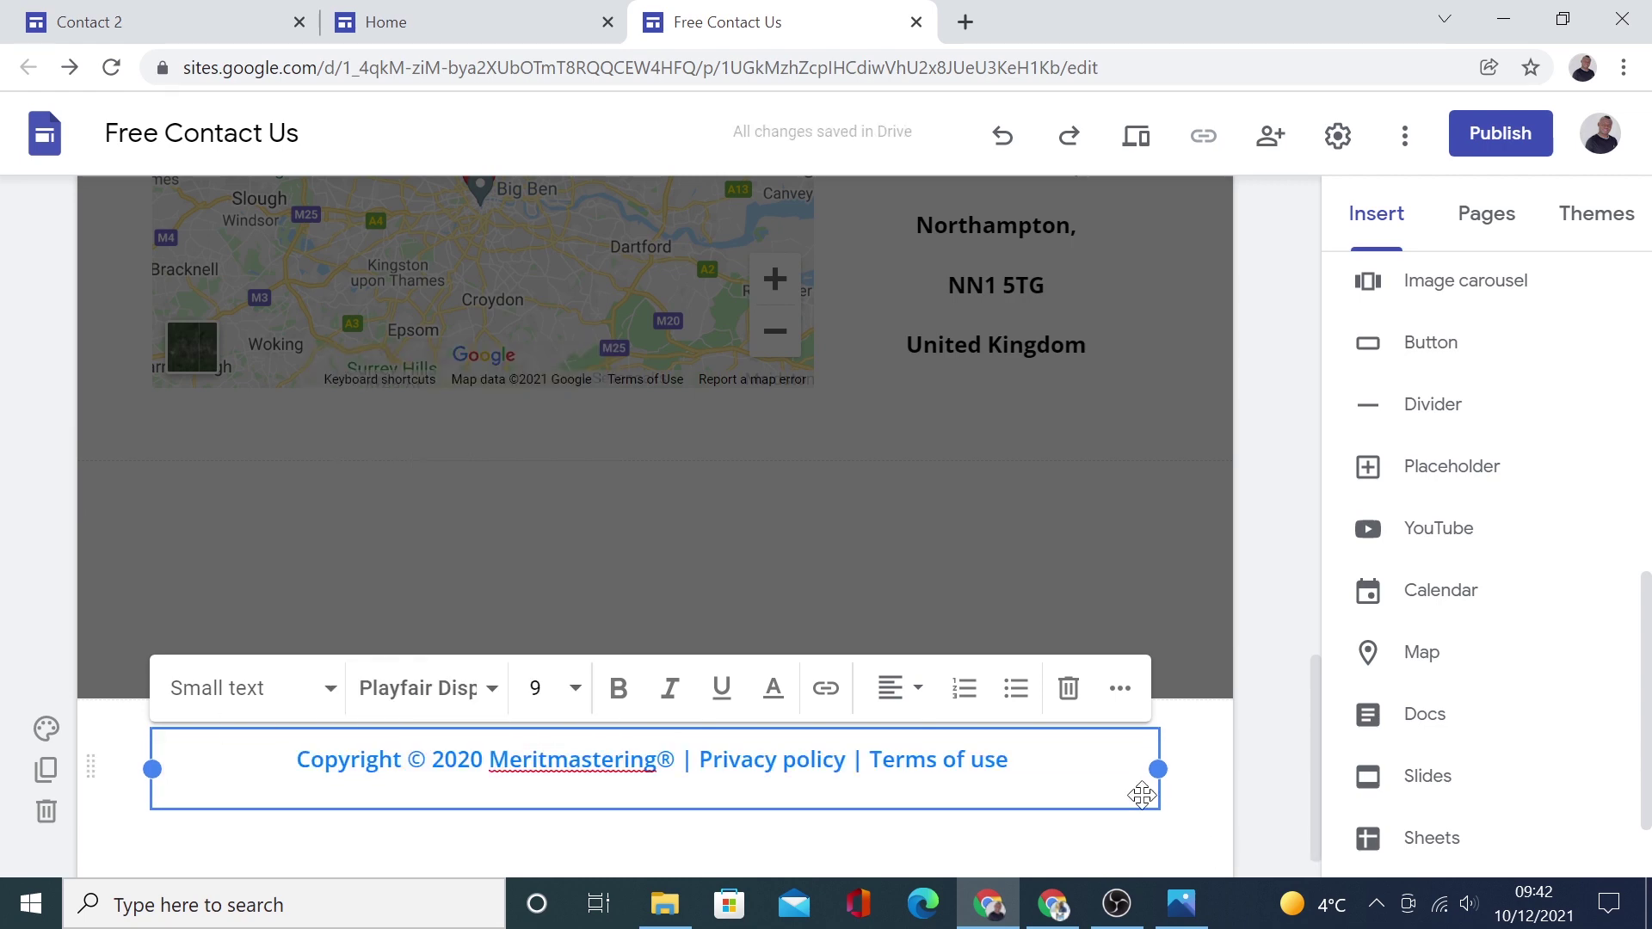
pyautogui.hotkey('ctrl', 'shift', 'Left')
pyautogui.hotkey('ctrl', 'shift', 'Left')
pyautogui.hotkey('ctrl', 'shift', 'Left')
pyautogui.hotkey('ctrl', 'shift', 'Left')
pyautogui.hotkey('ctrl', 'shift', 'Left')
pyautogui.hotkey('ctrl', 'shift', 'Left')
pyautogui.hotkey('ctrl', 'shift', 'Left')
pyautogui.hotkey('ctrl', 'shift', 'Left')
pyautogui.hotkey('ctrl', 'shift', 'Left')
pyautogui.hotkey('ctrl', 'shift', 'Left')
pyautogui.hotkey('ctrl', 'shift', 'Left')
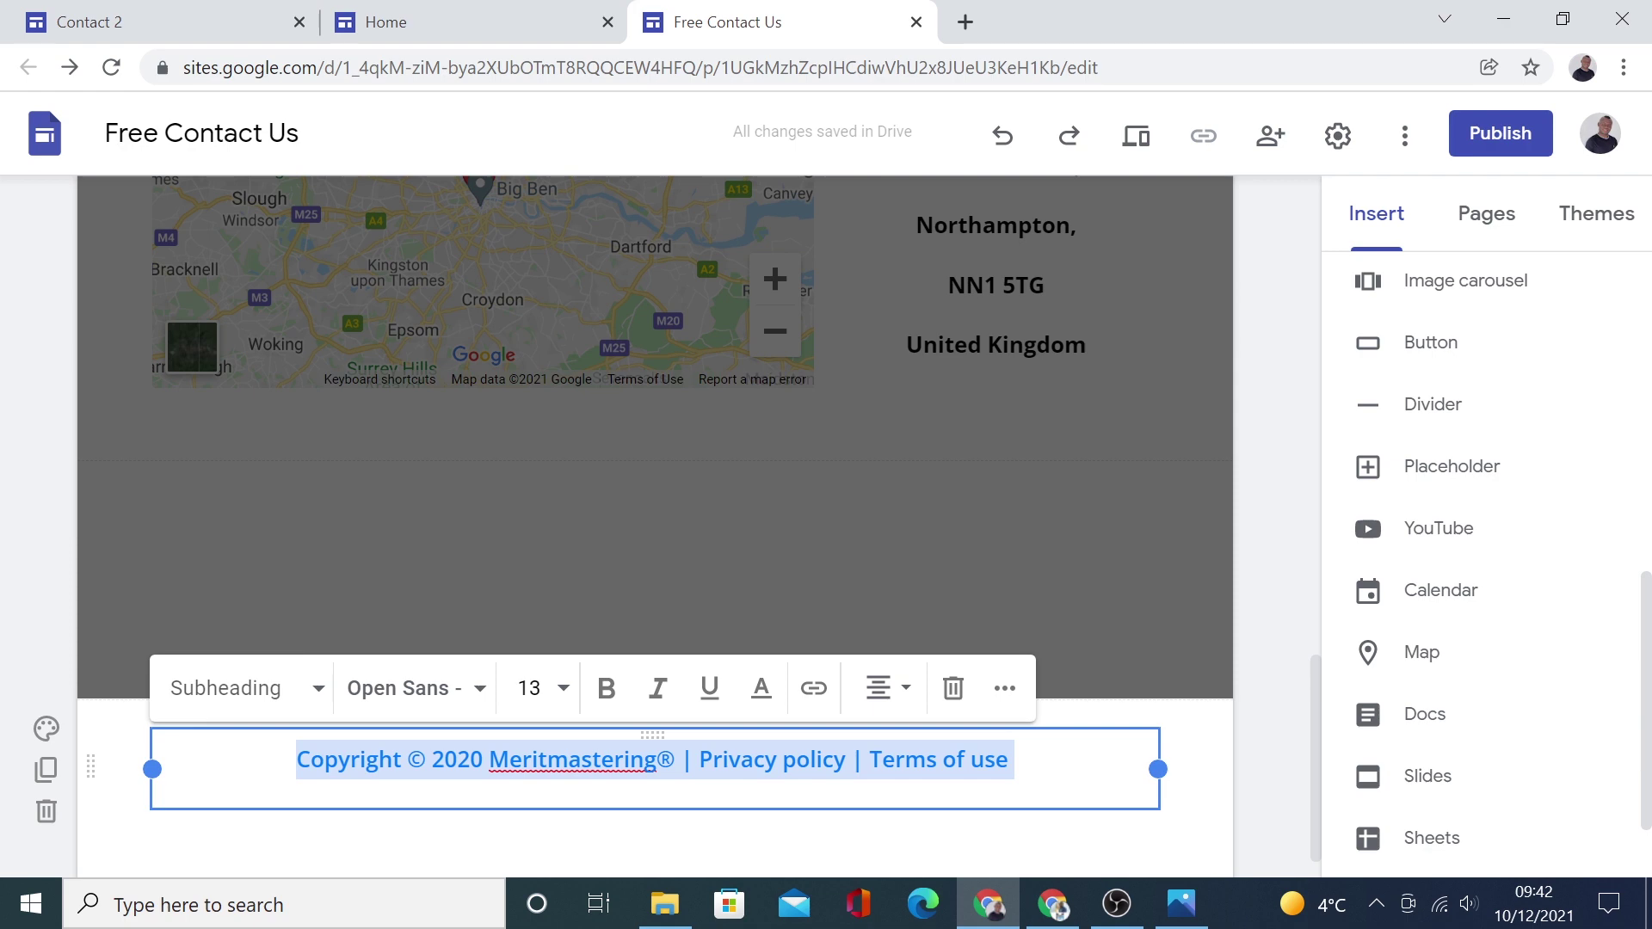
pyautogui.click(607, 688)
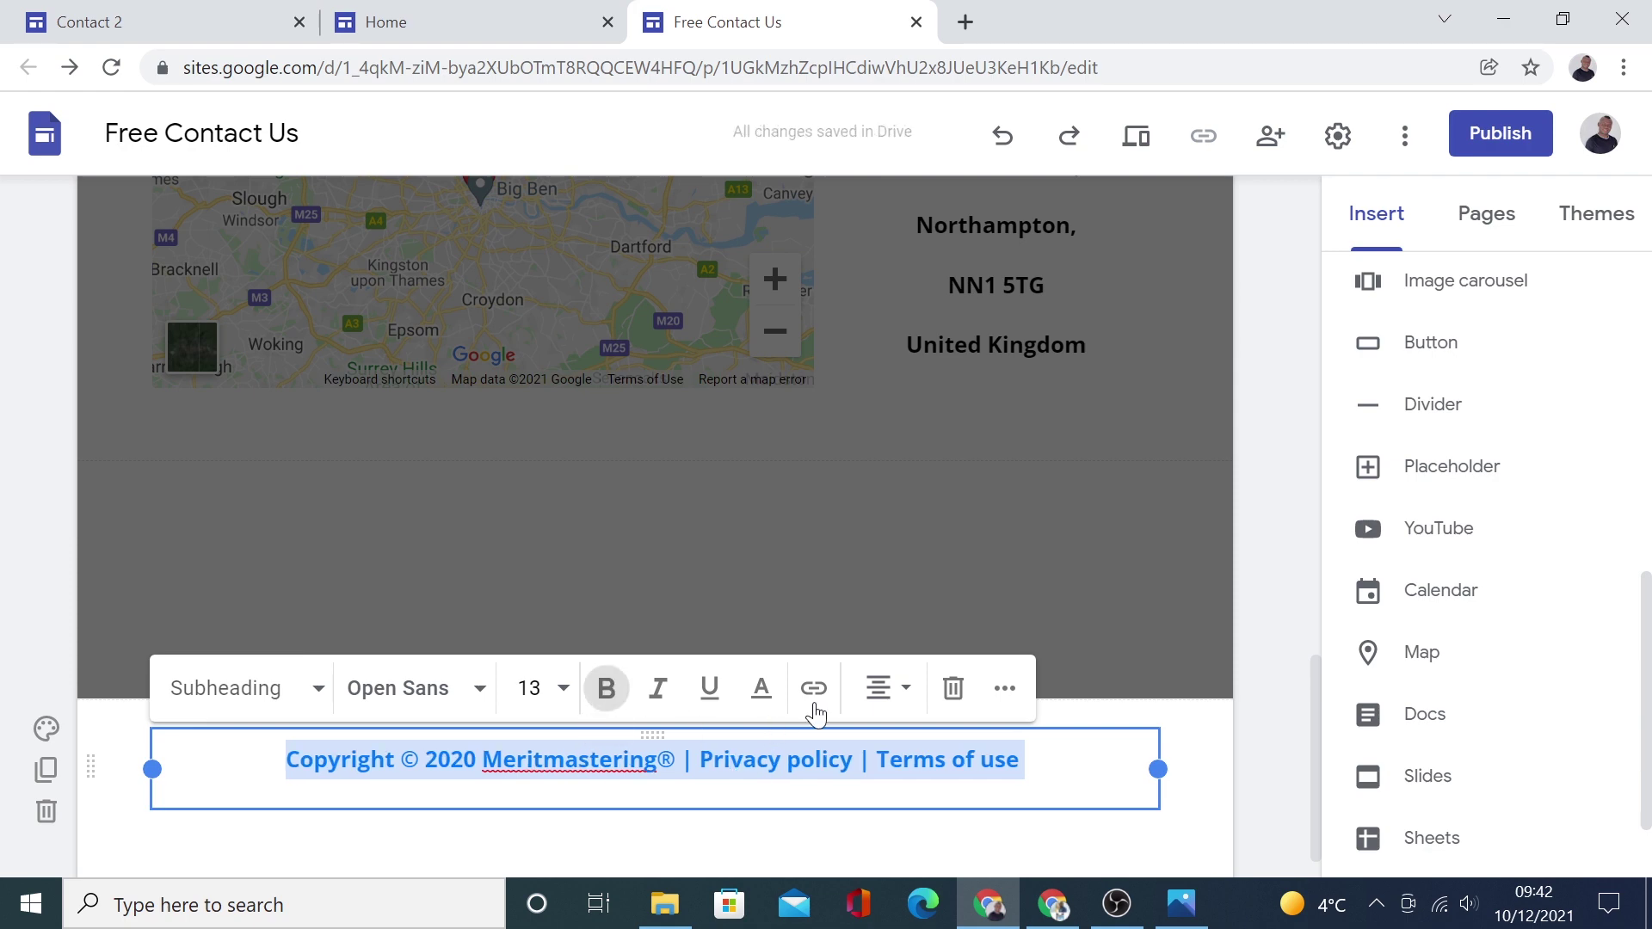
pyautogui.click(761, 689)
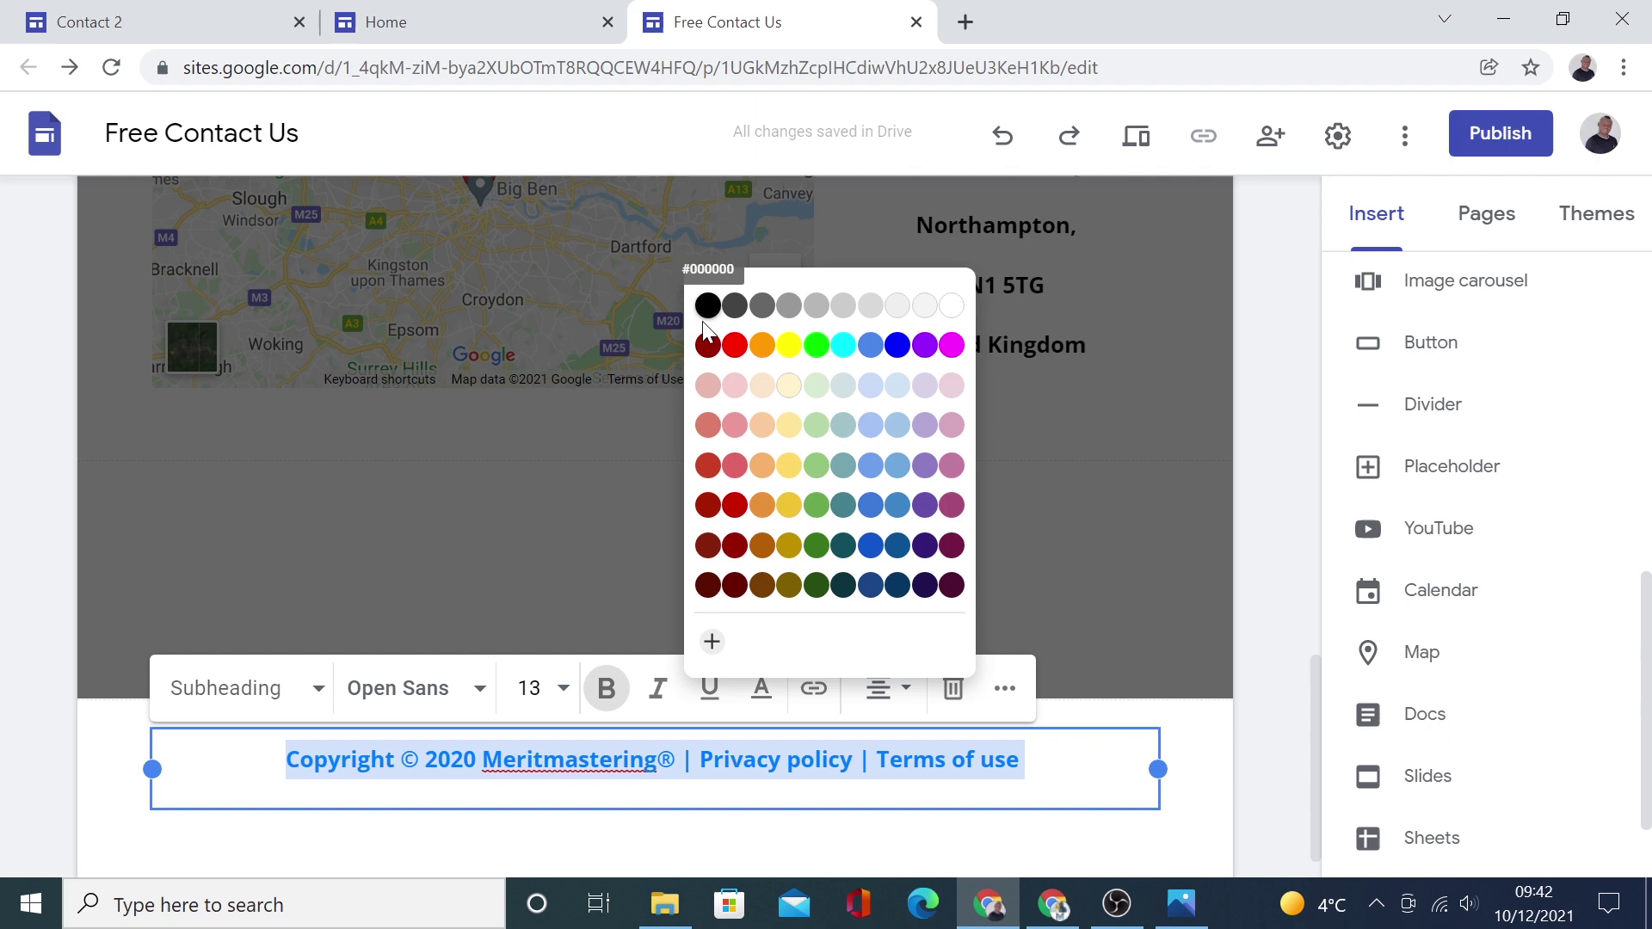
pyautogui.click(708, 306)
pyautogui.click(1266, 769)
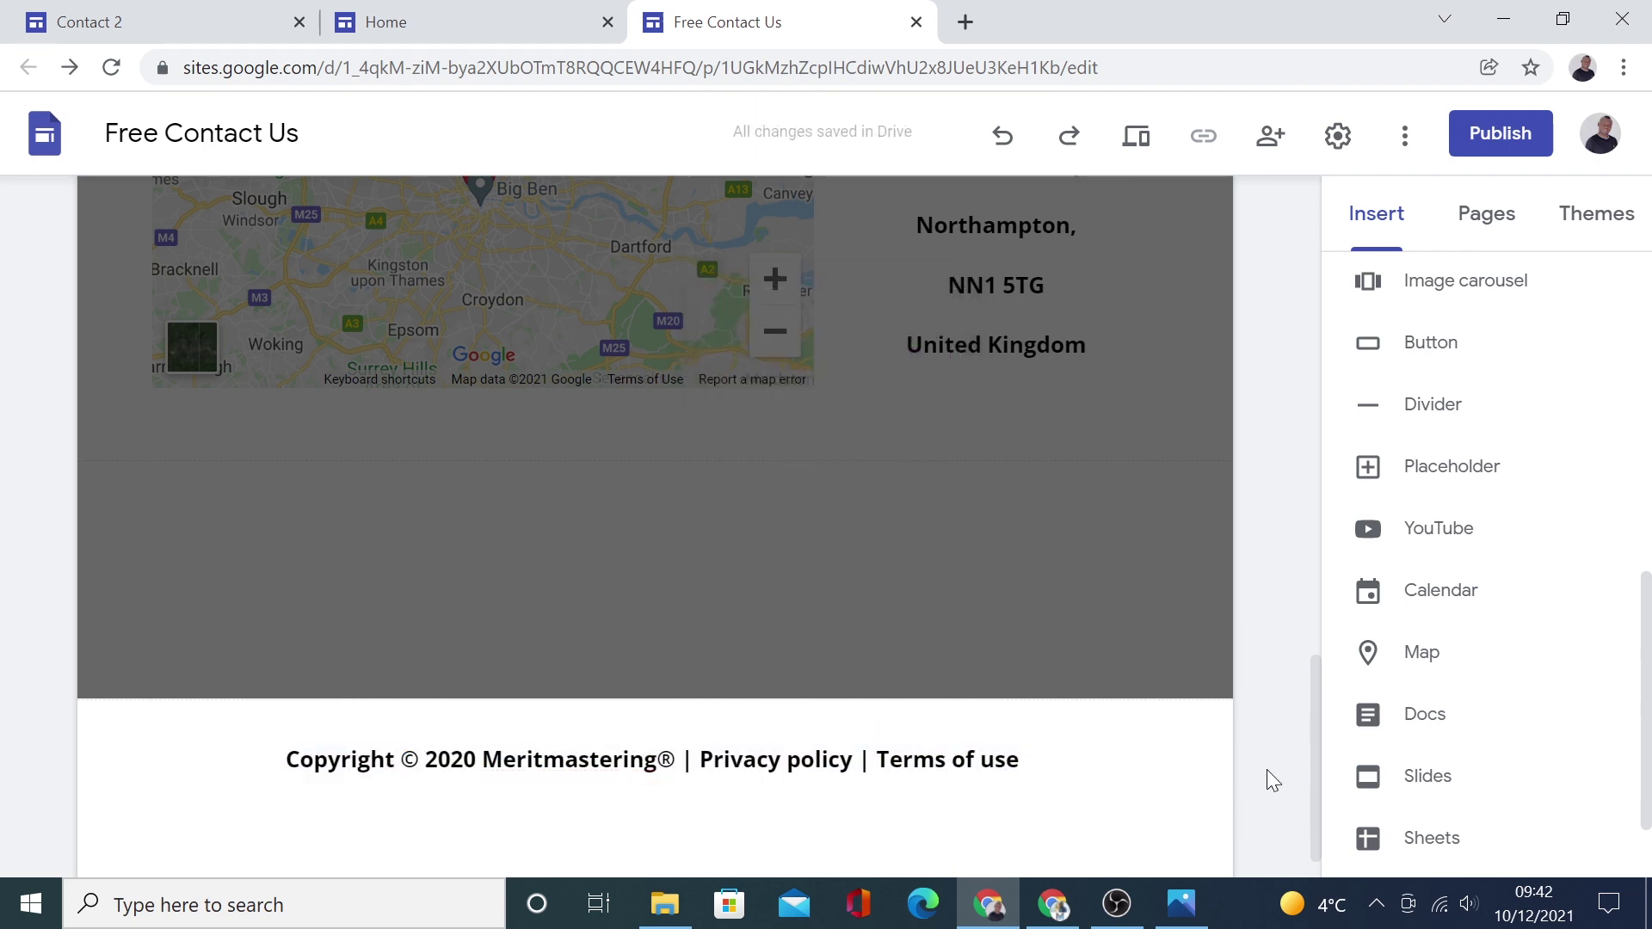
# Create a page named 'home' from the Pages panel, then toggle its footer off and on
pyautogui.click(1499, 222)
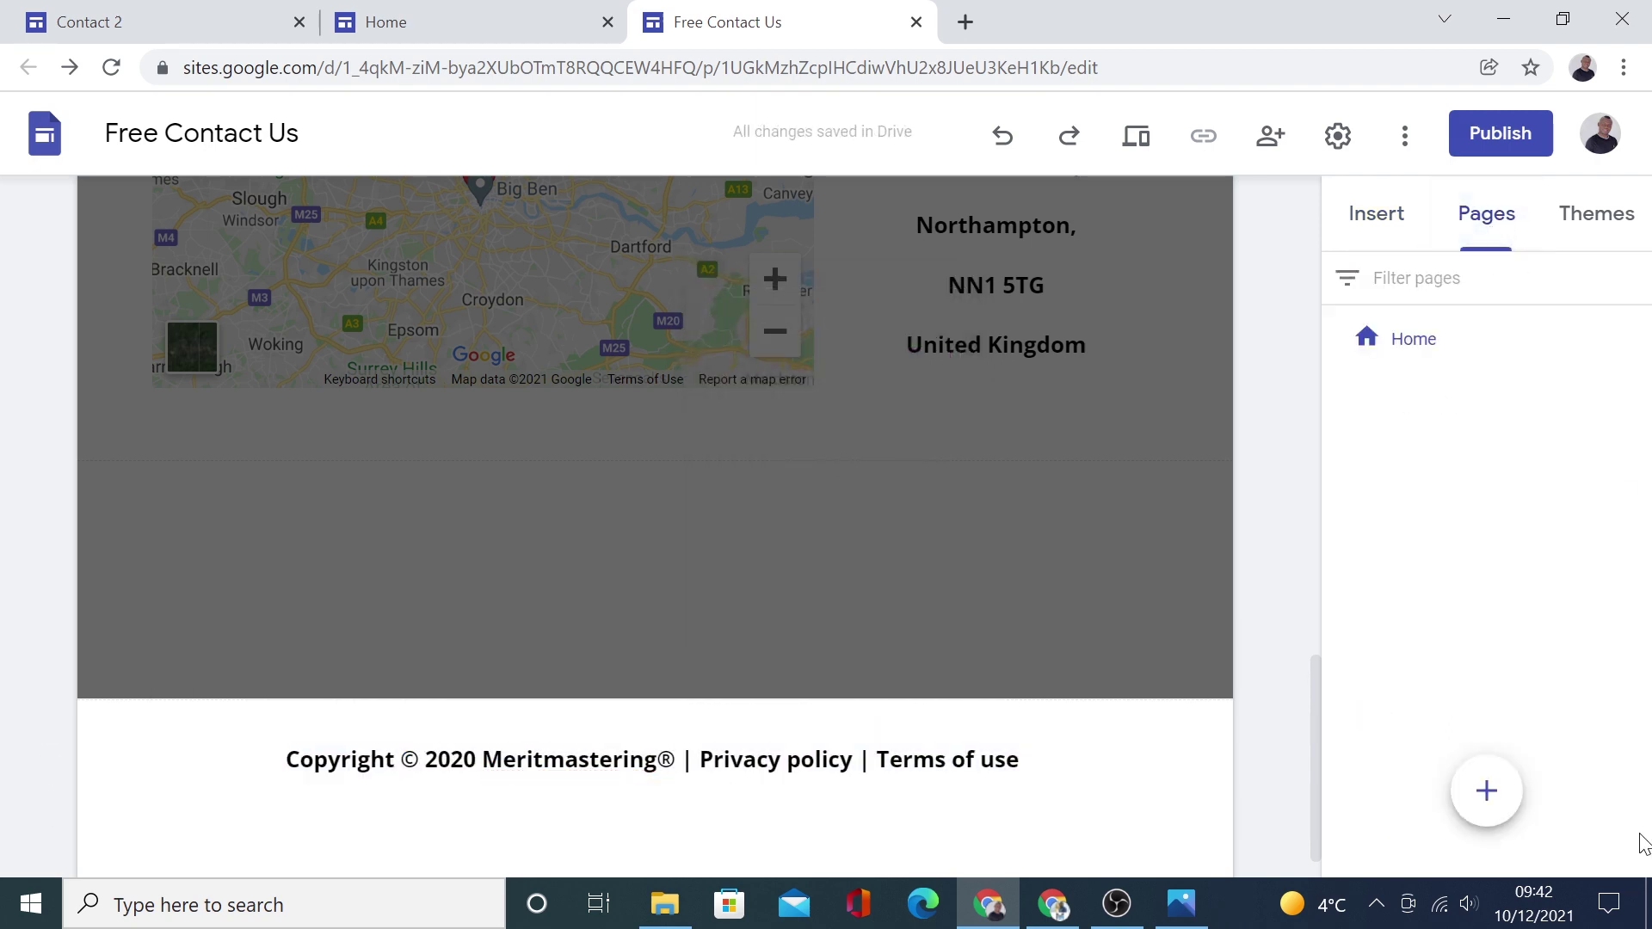
pyautogui.click(1498, 794)
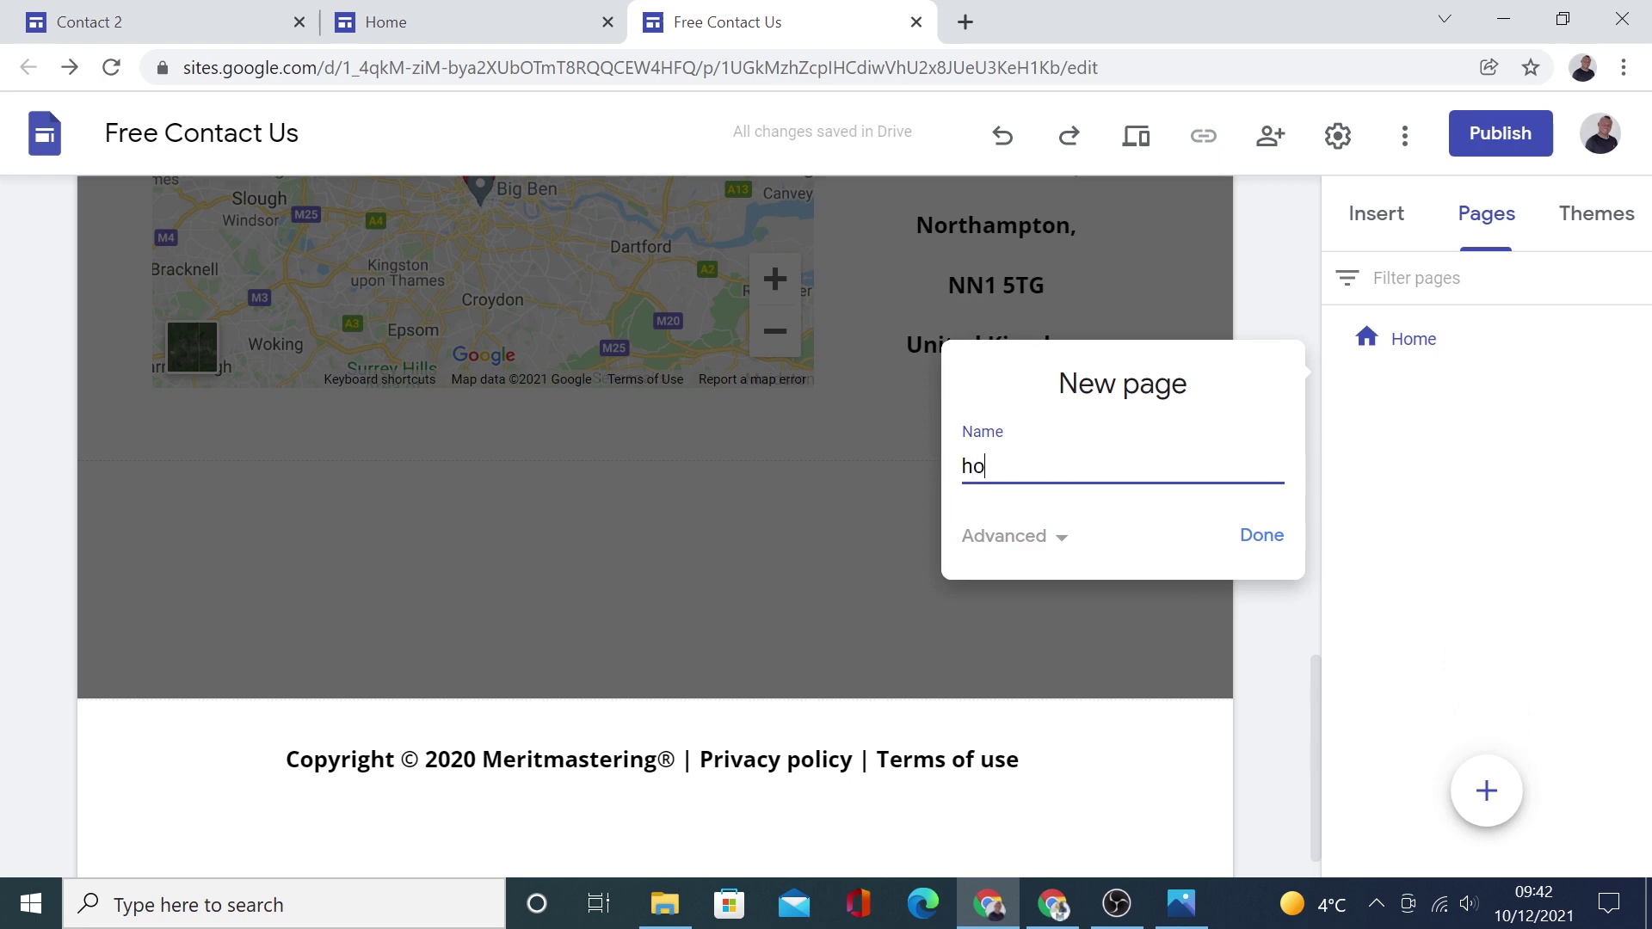
pyautogui.click(1262, 537)
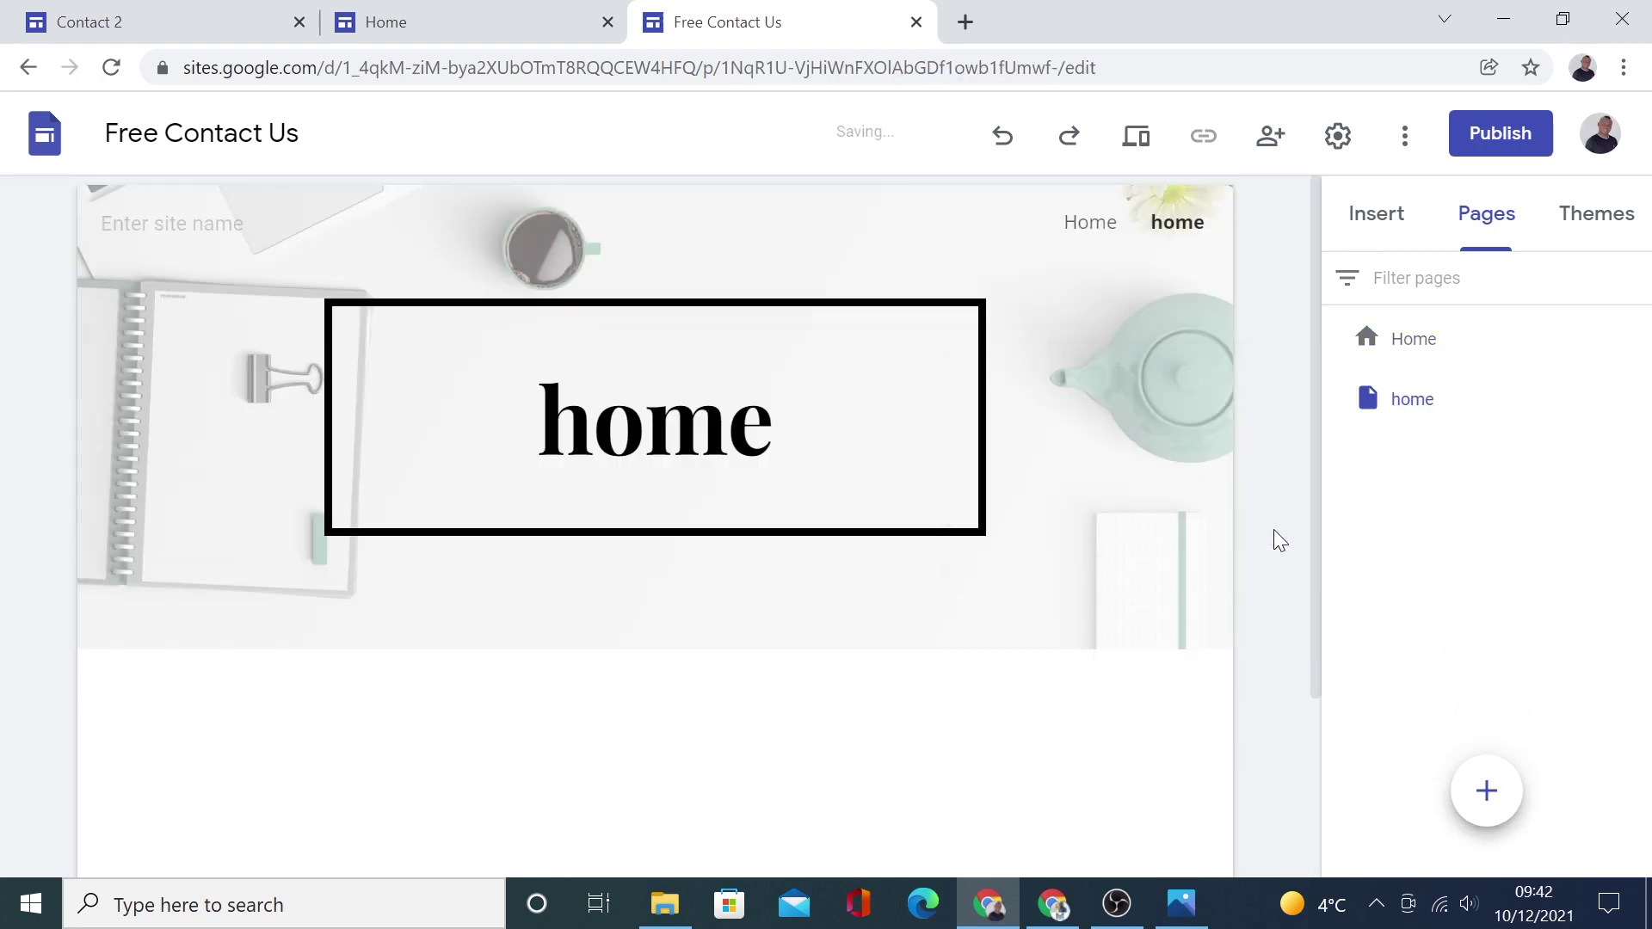
pyautogui.scroll(-3, 889, 731)
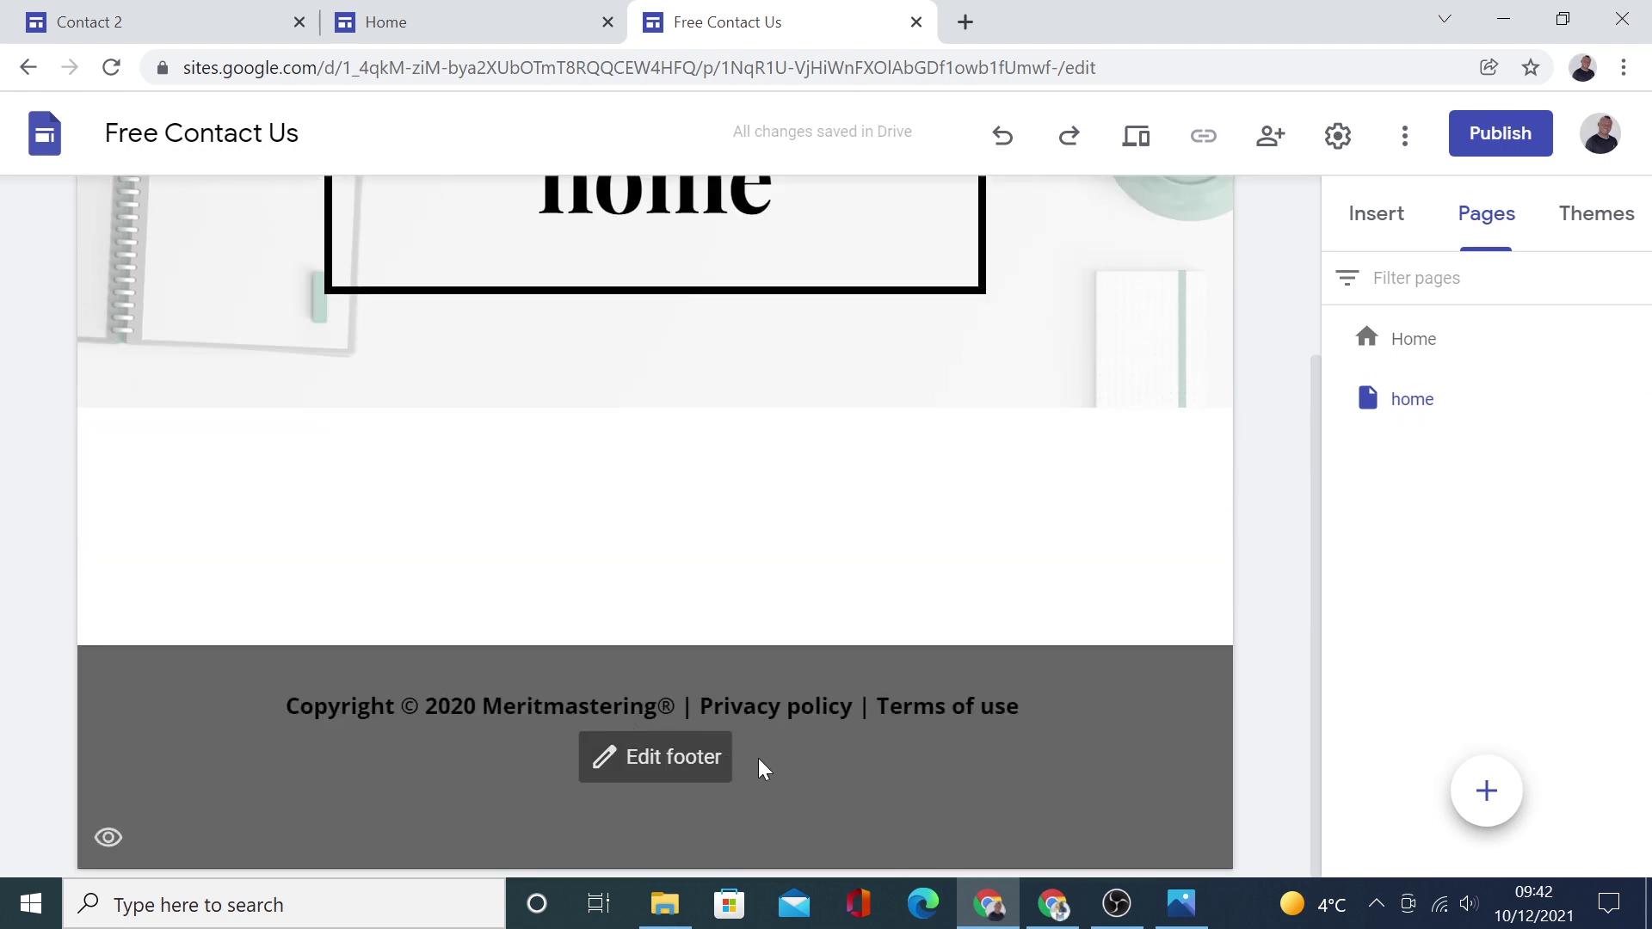
pyautogui.click(109, 840)
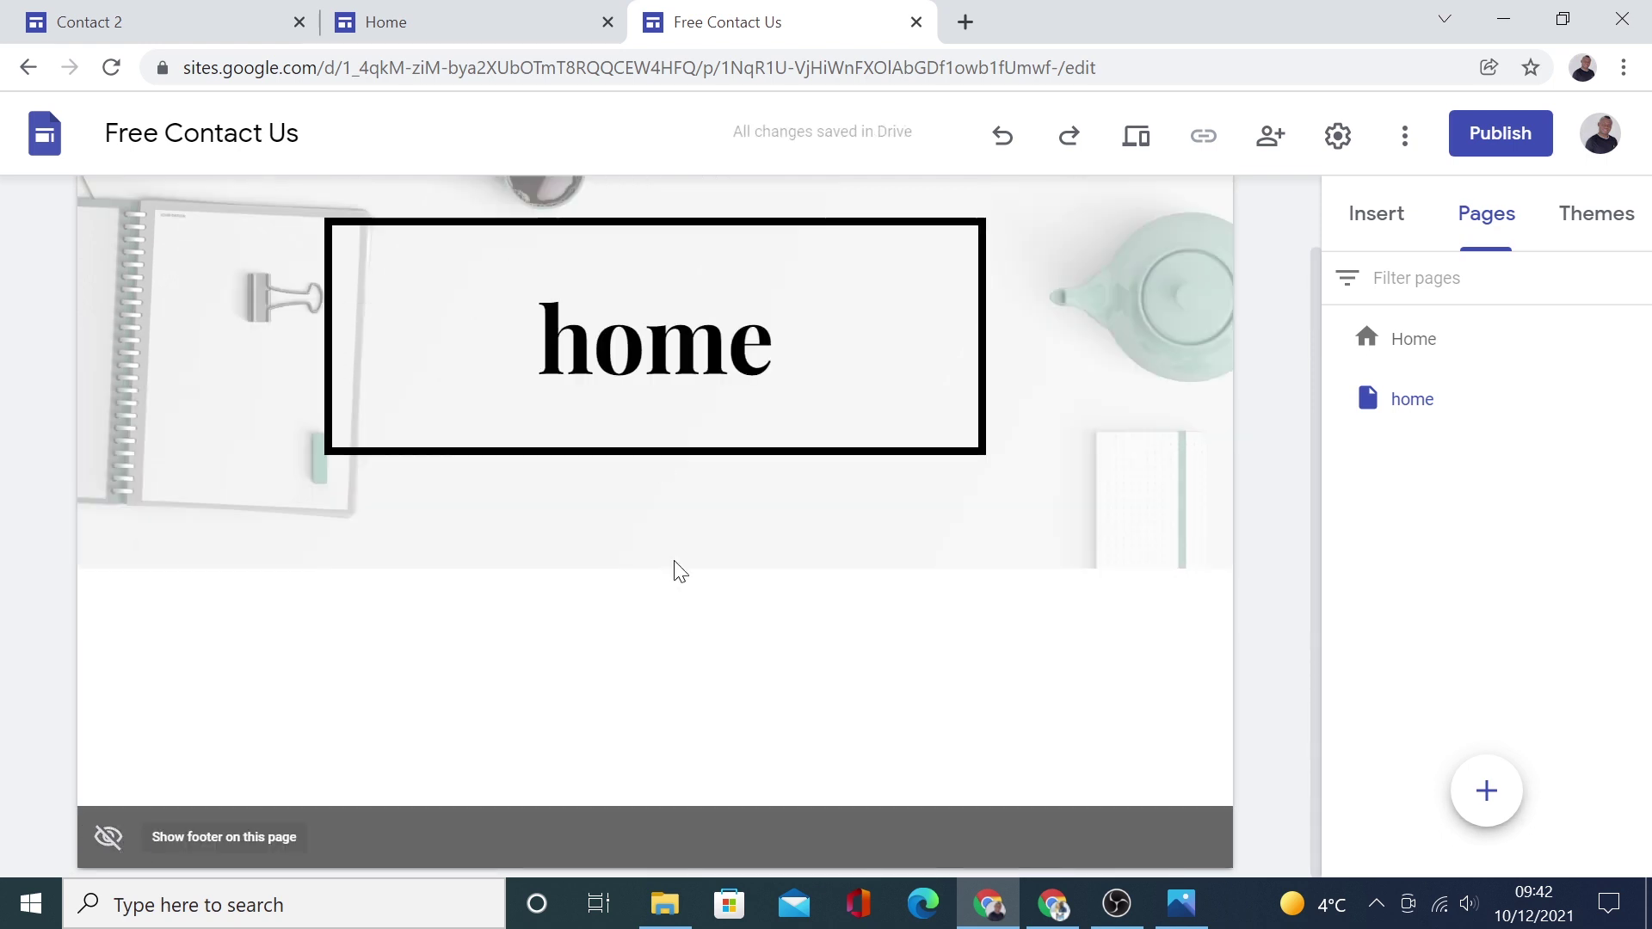
pyautogui.click(110, 843)
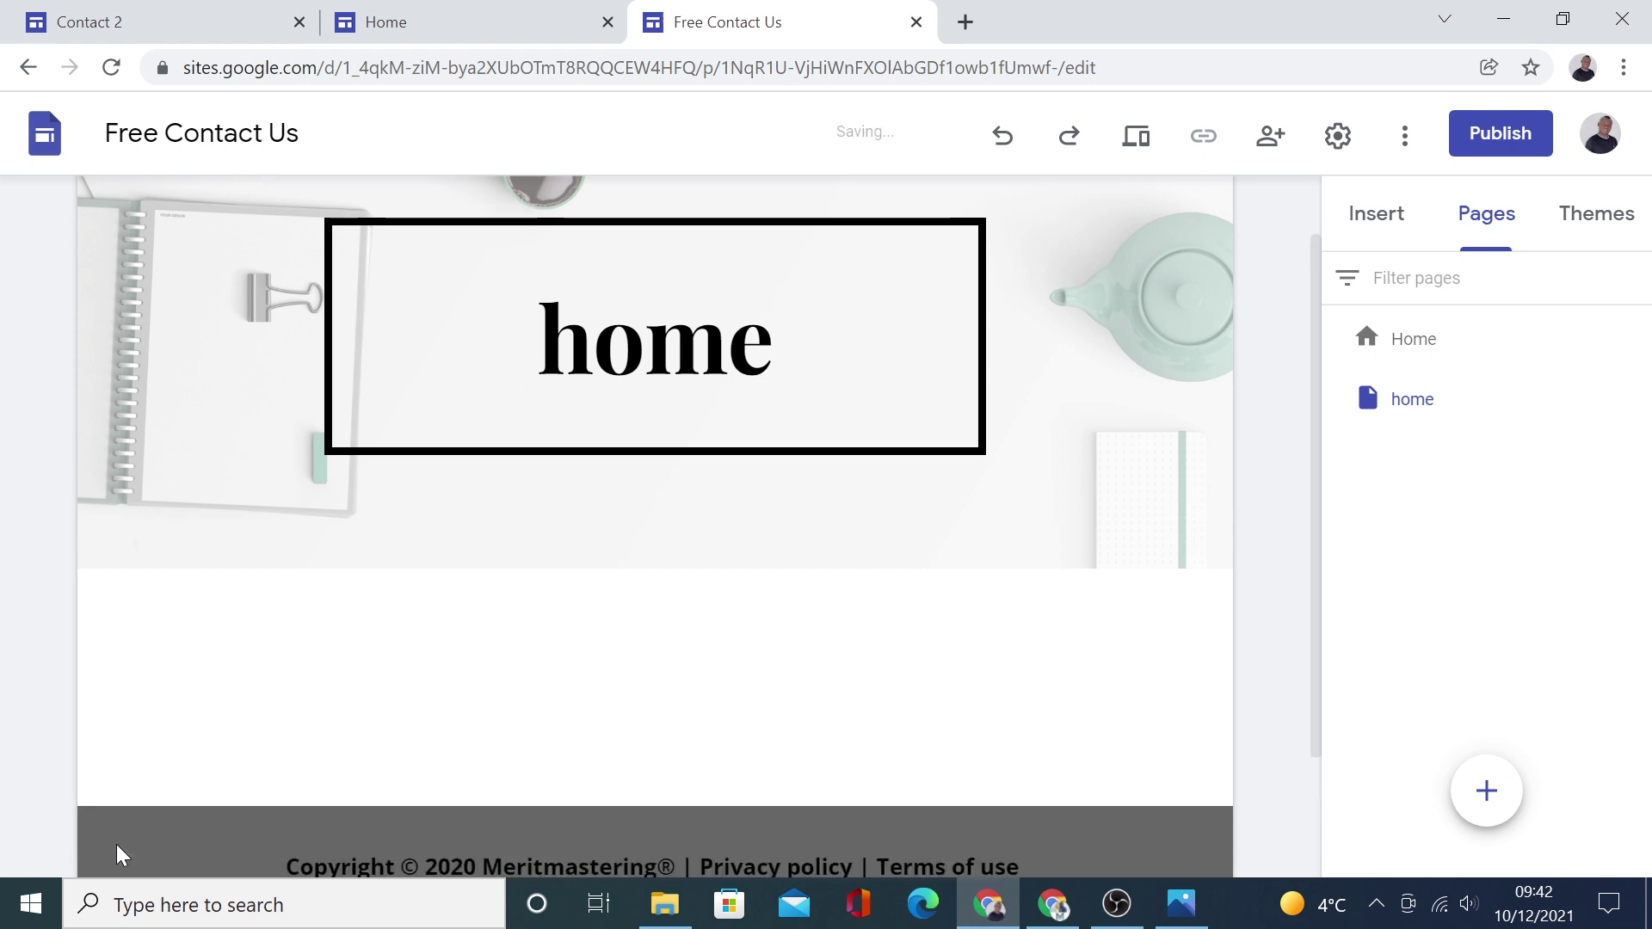
# Return to the Home page and set the copyright footer to the light grey Style 2 colours
pyautogui.click(1425, 366)
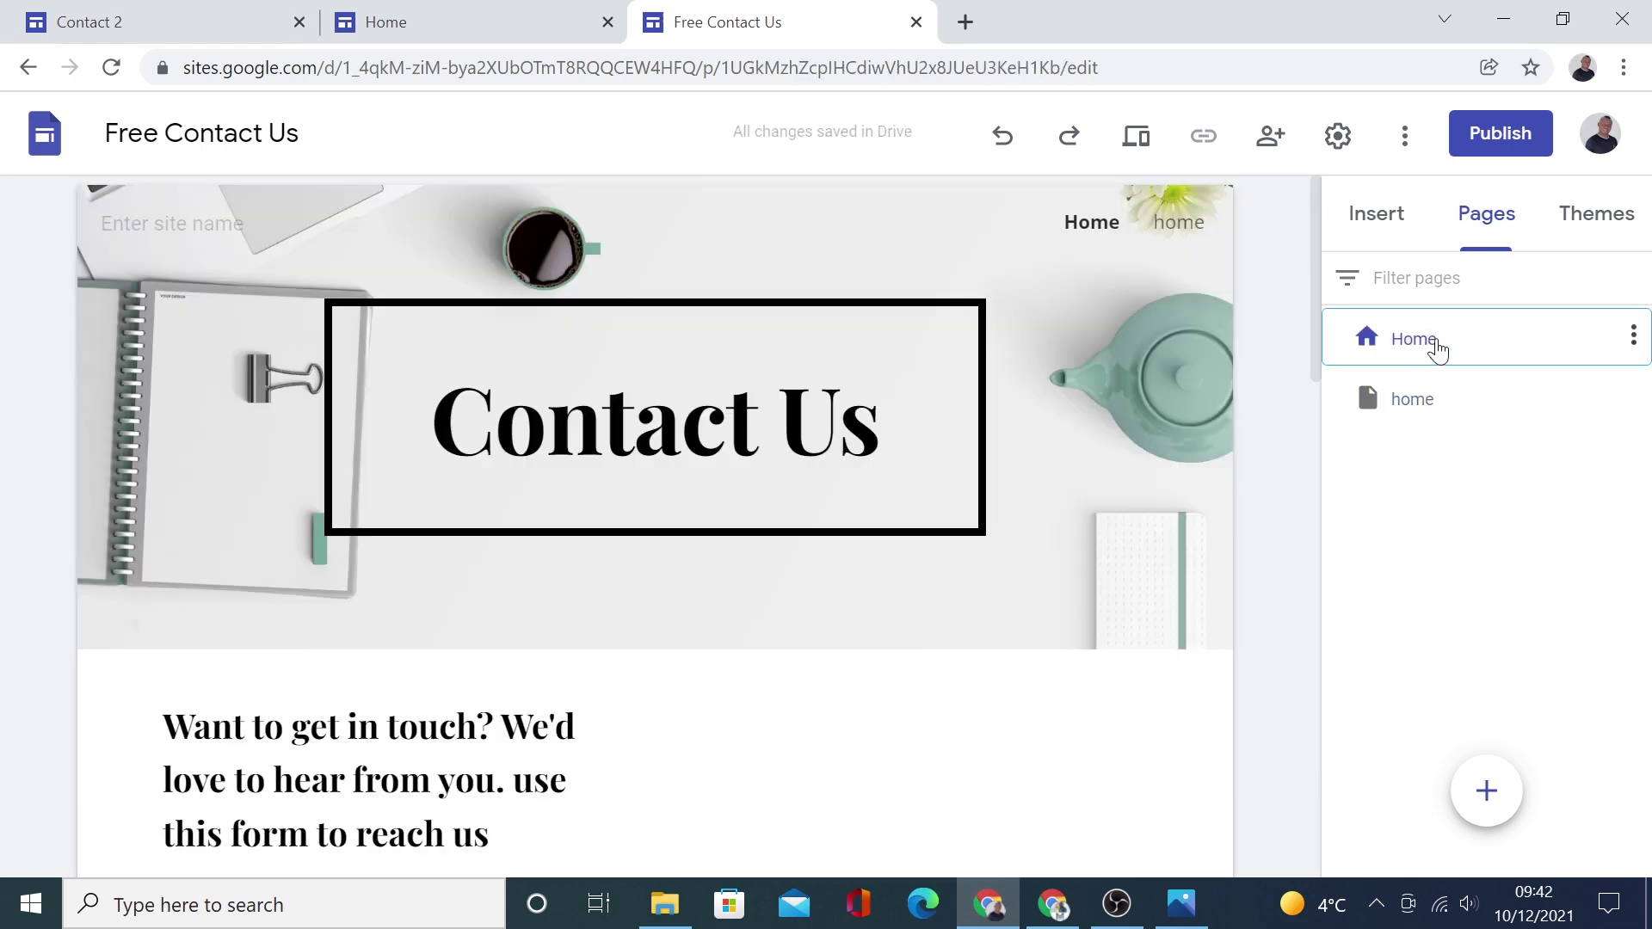
pyautogui.scroll(-10, 1062, 583)
pyautogui.scroll(-10, 1066, 589)
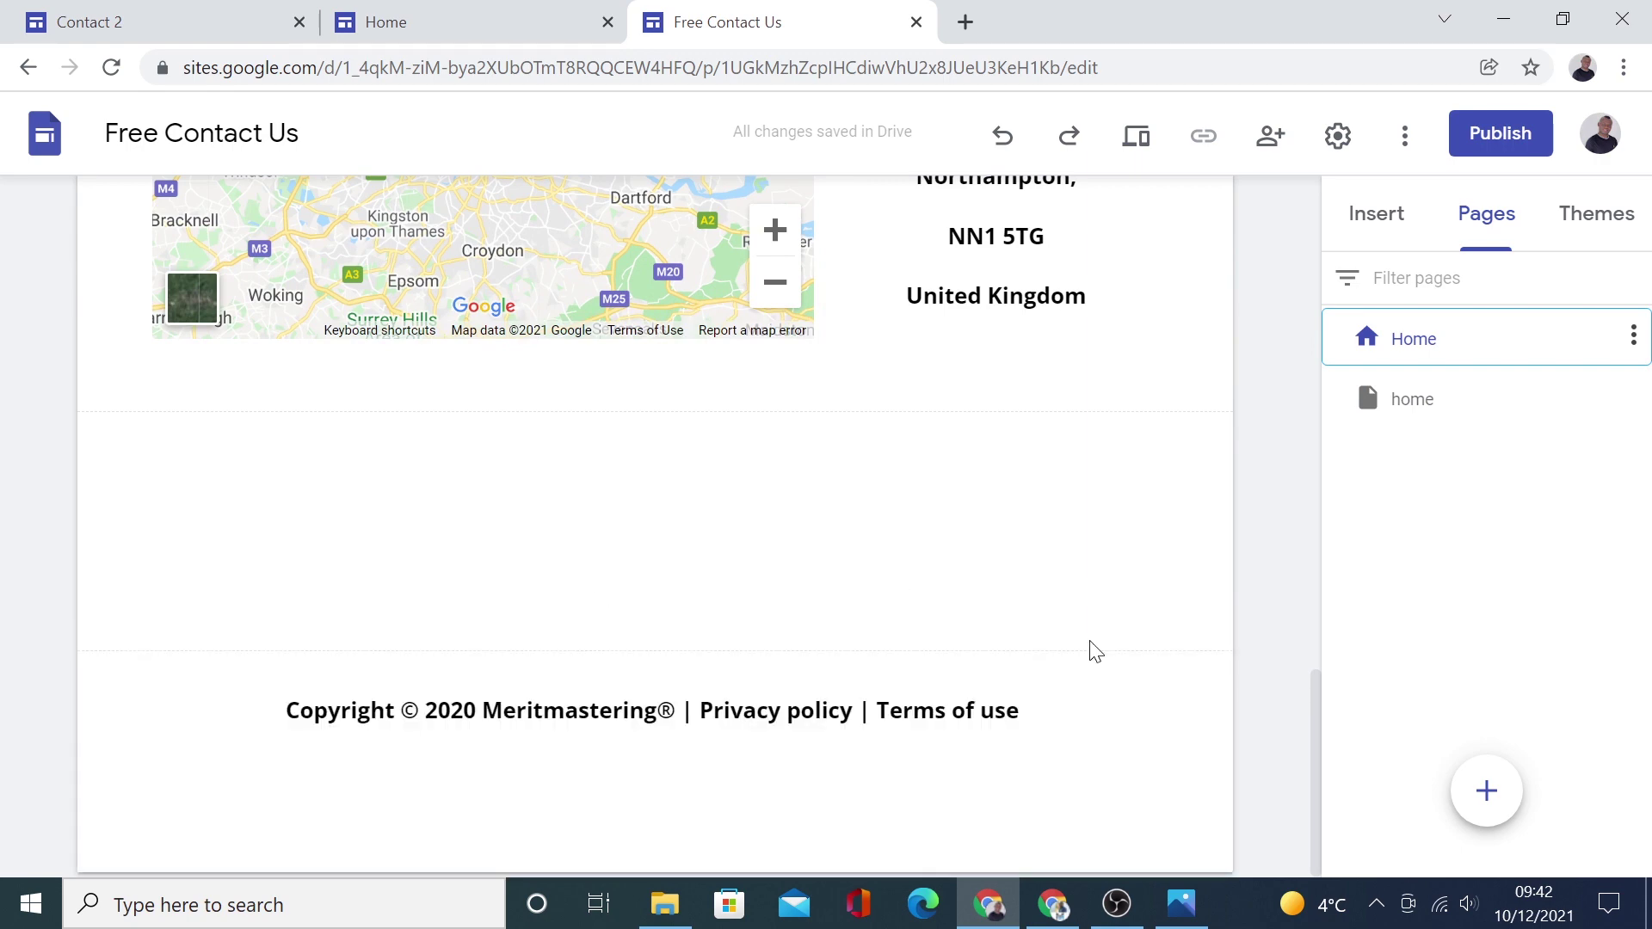
pyautogui.moveTo(413, 763)
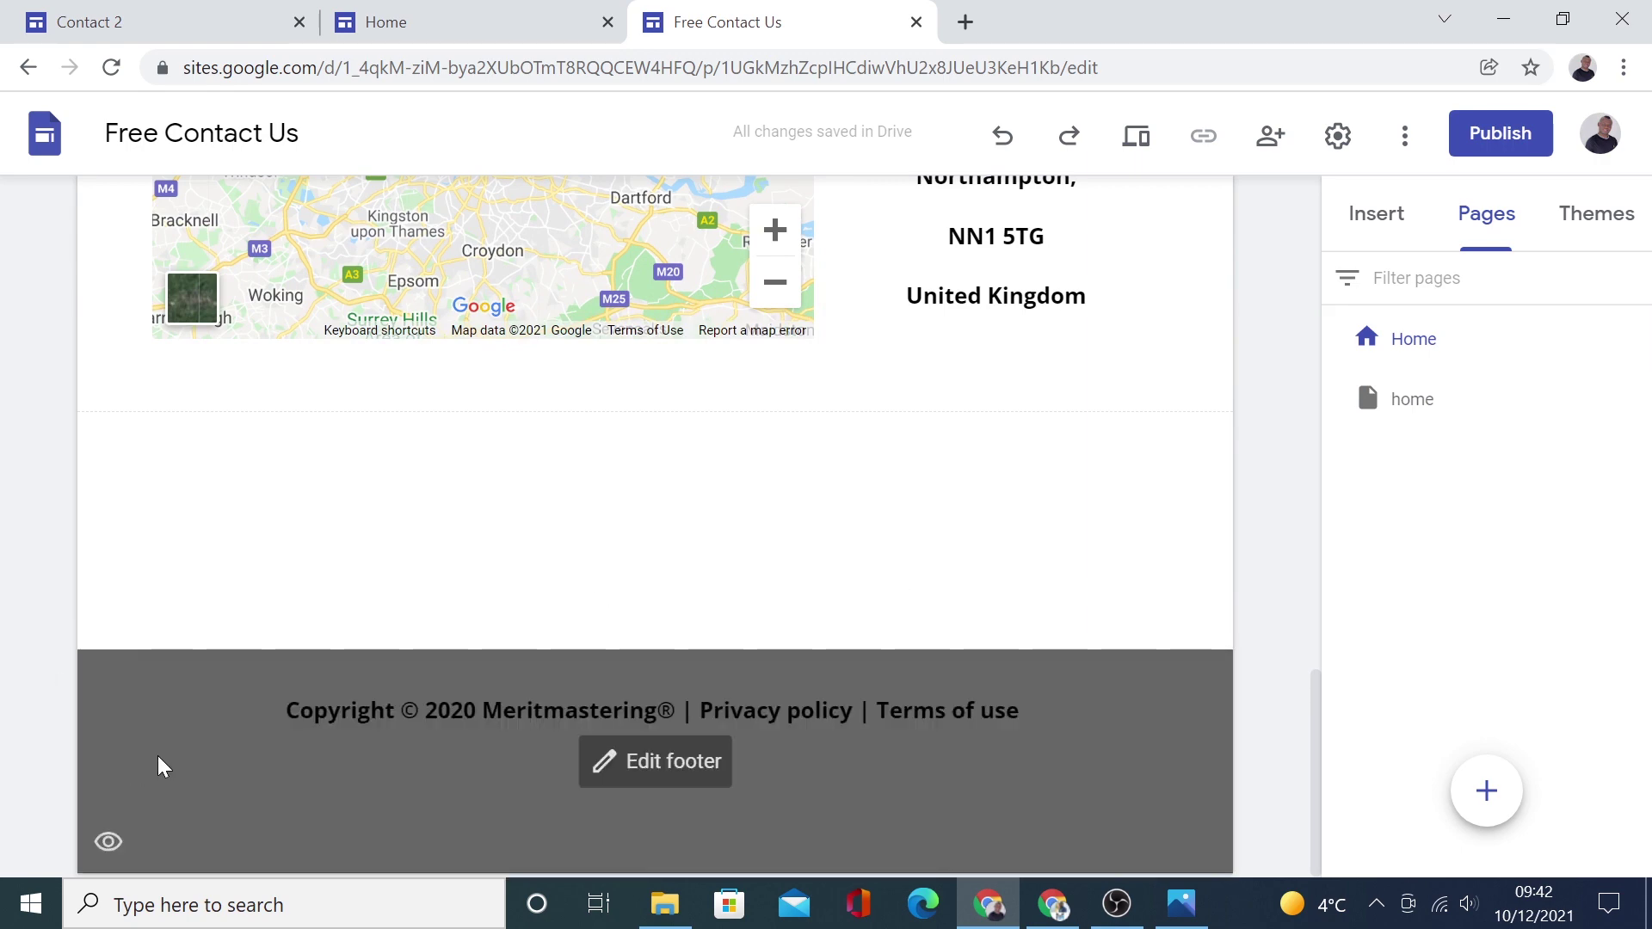
pyautogui.click(158, 755)
pyautogui.click(46, 680)
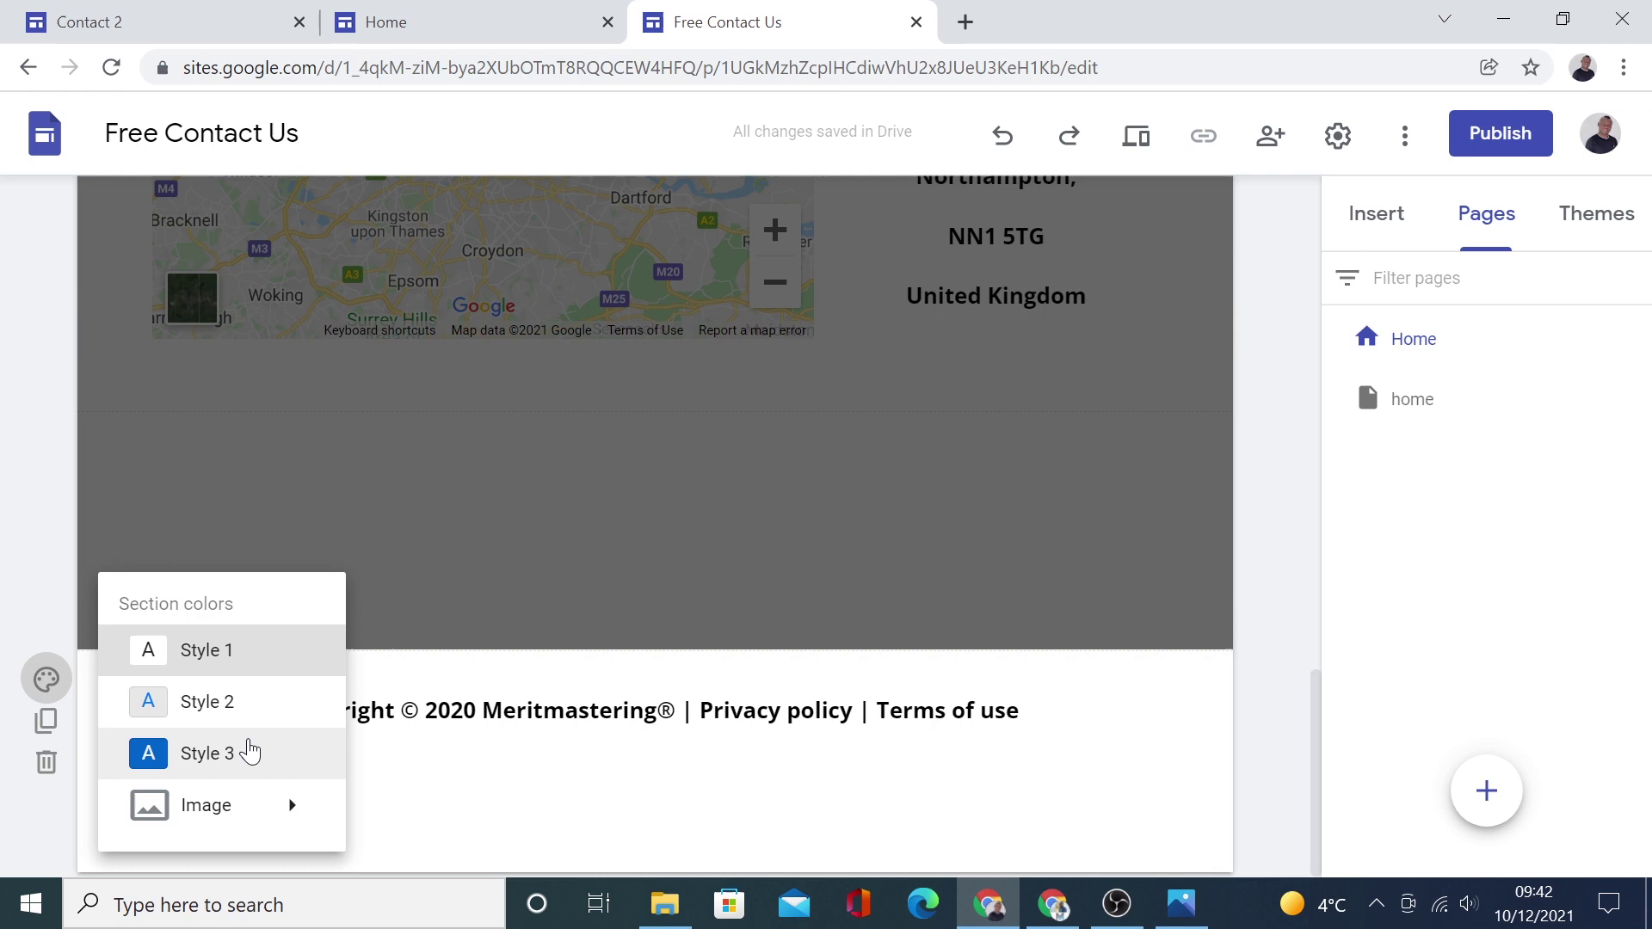
pyautogui.click(232, 714)
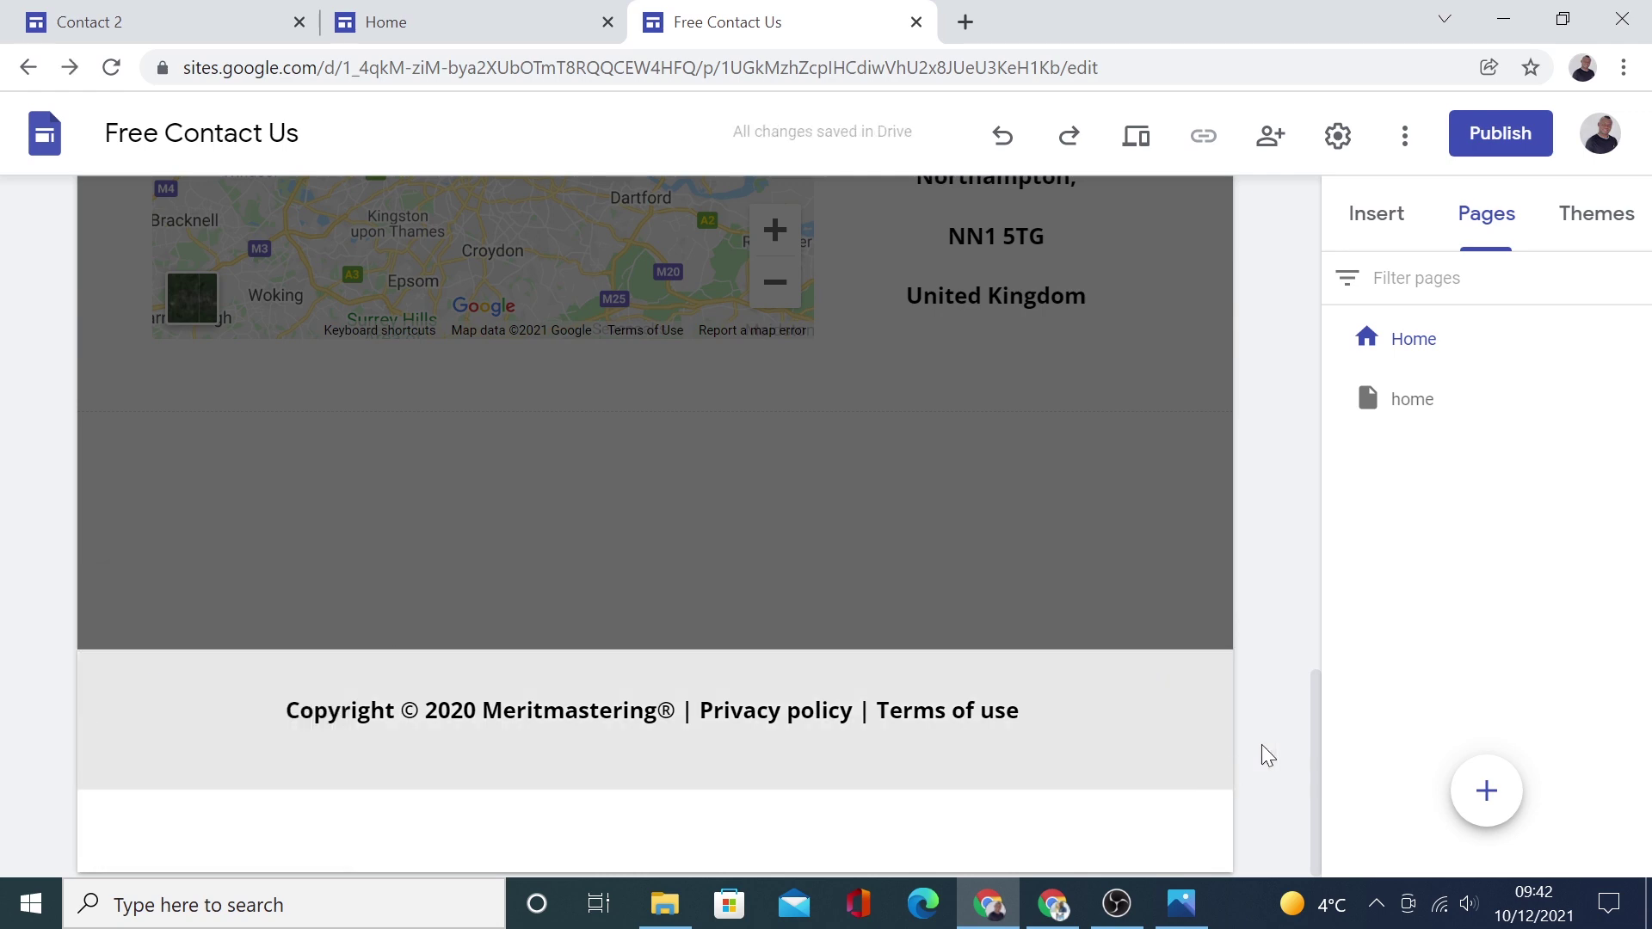
pyautogui.click(1147, 568)
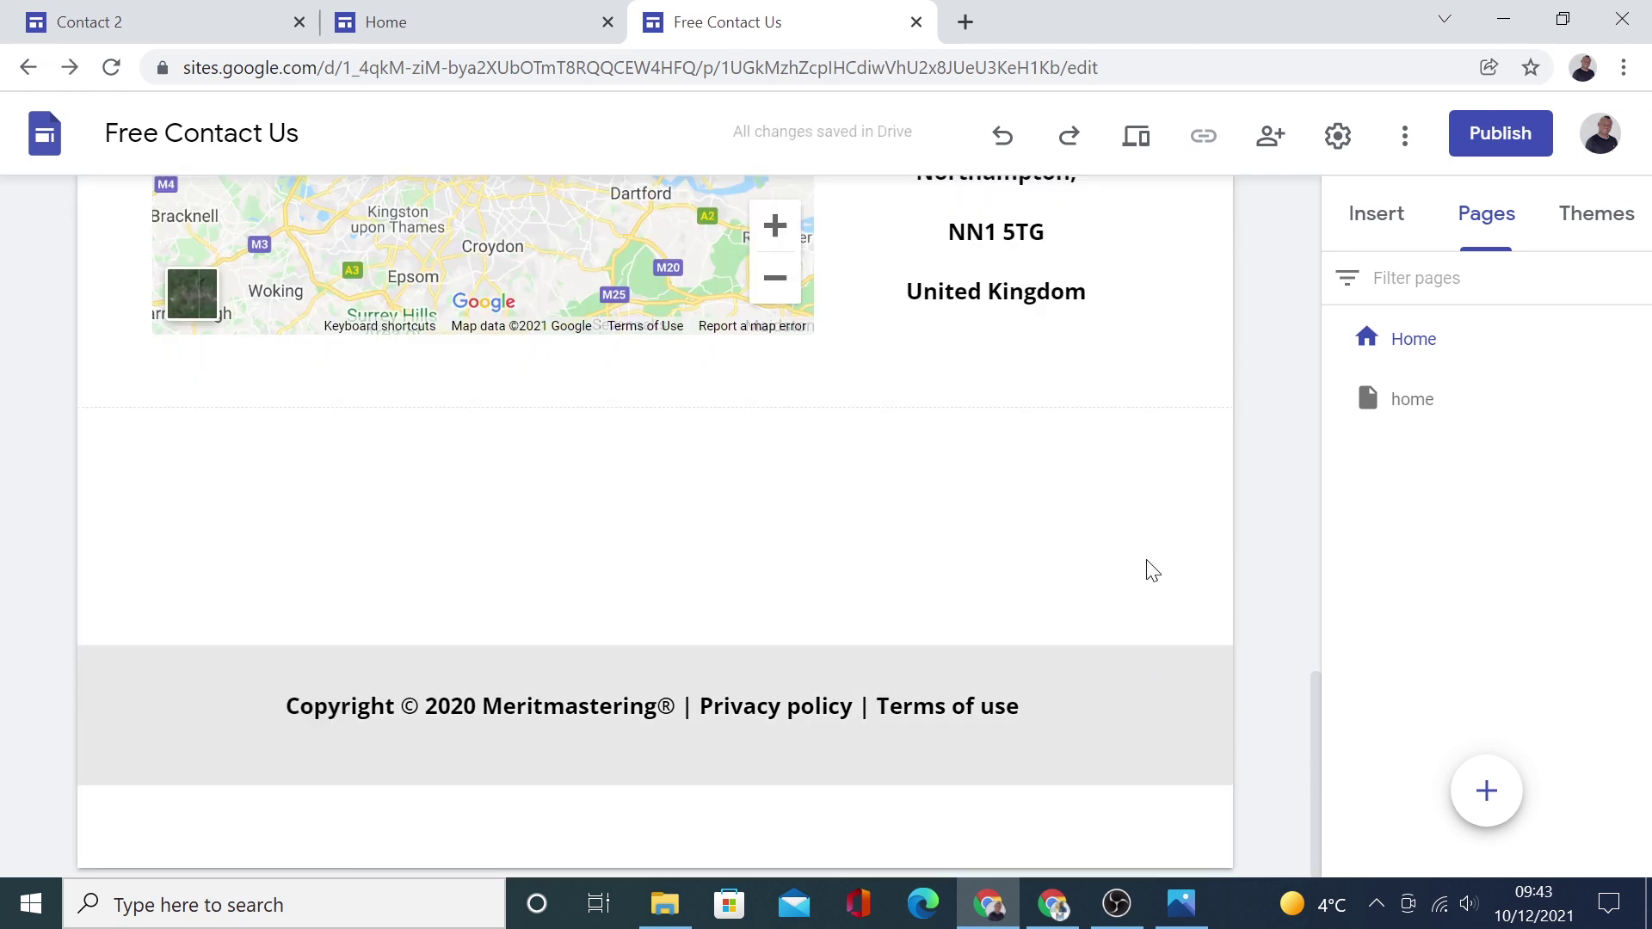
pyautogui.scroll(3, 1153, 571)
pyautogui.scroll(1, 1153, 570)
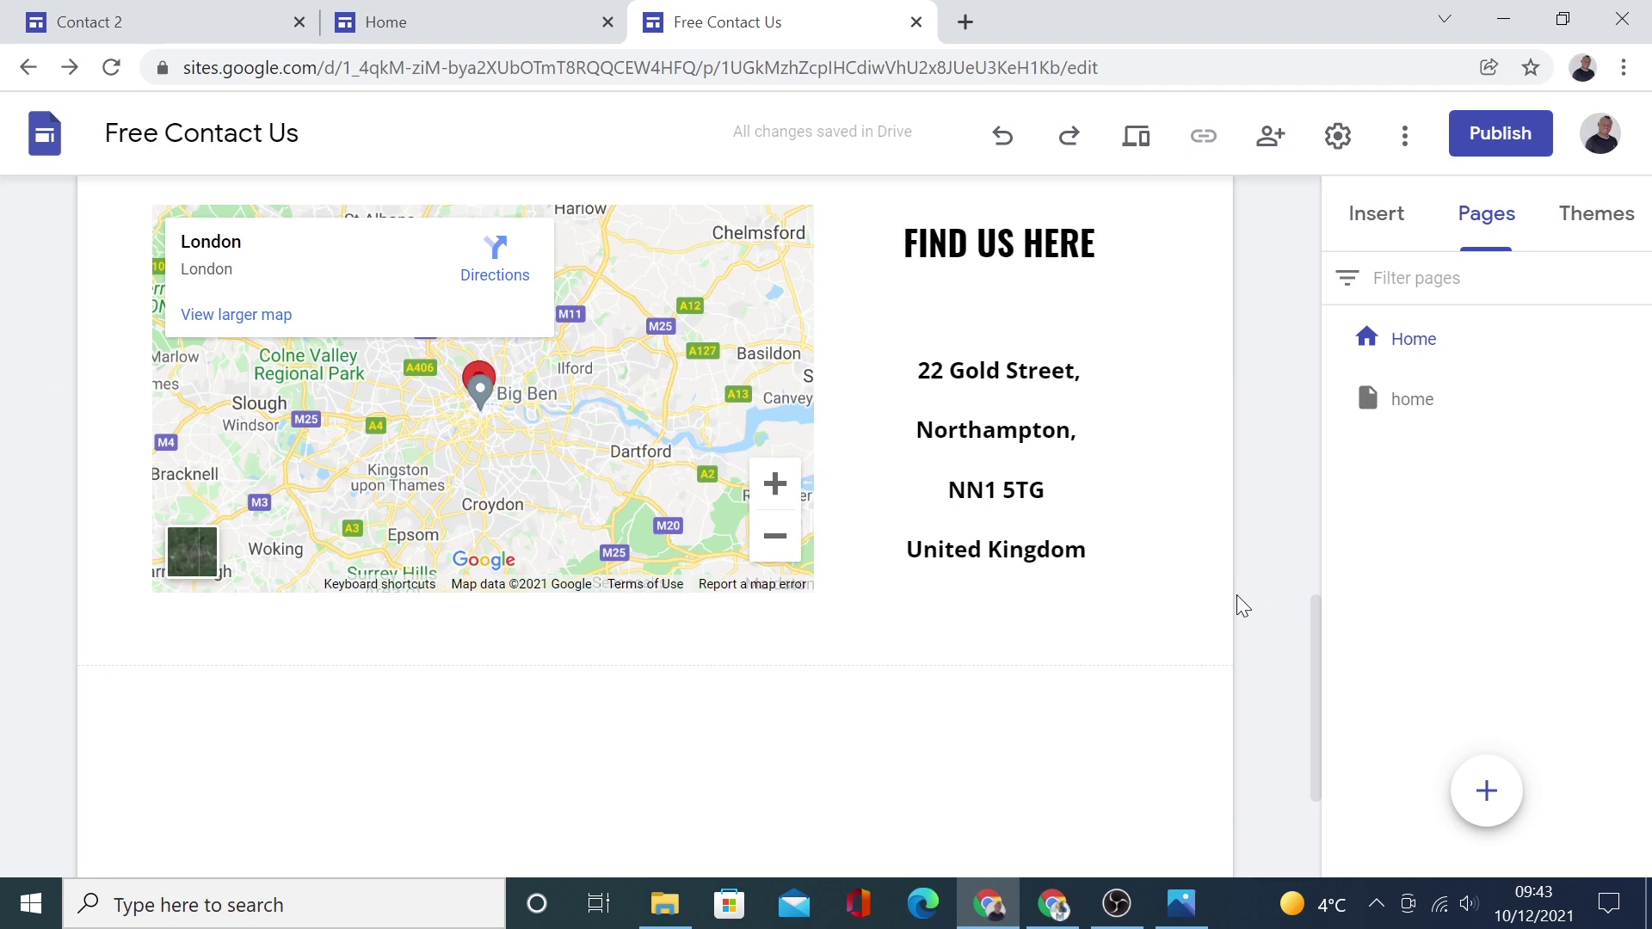
# Publish the site to the web at the 'freecontactus' address
pyautogui.click(1545, 129)
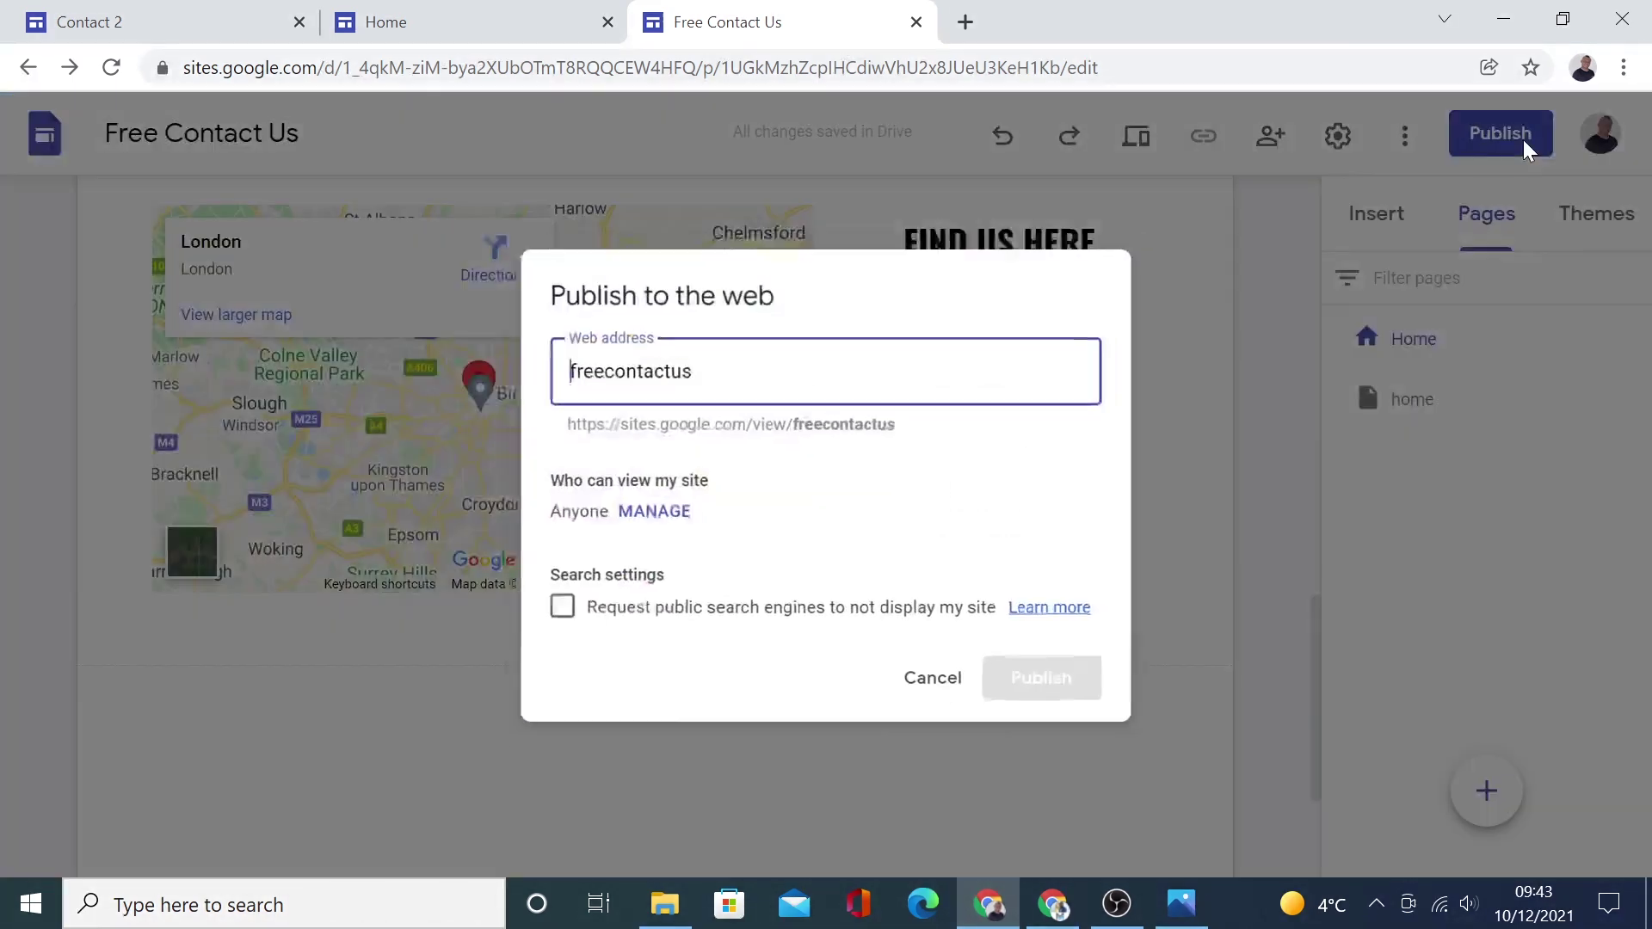
pyautogui.click(1167, 747)
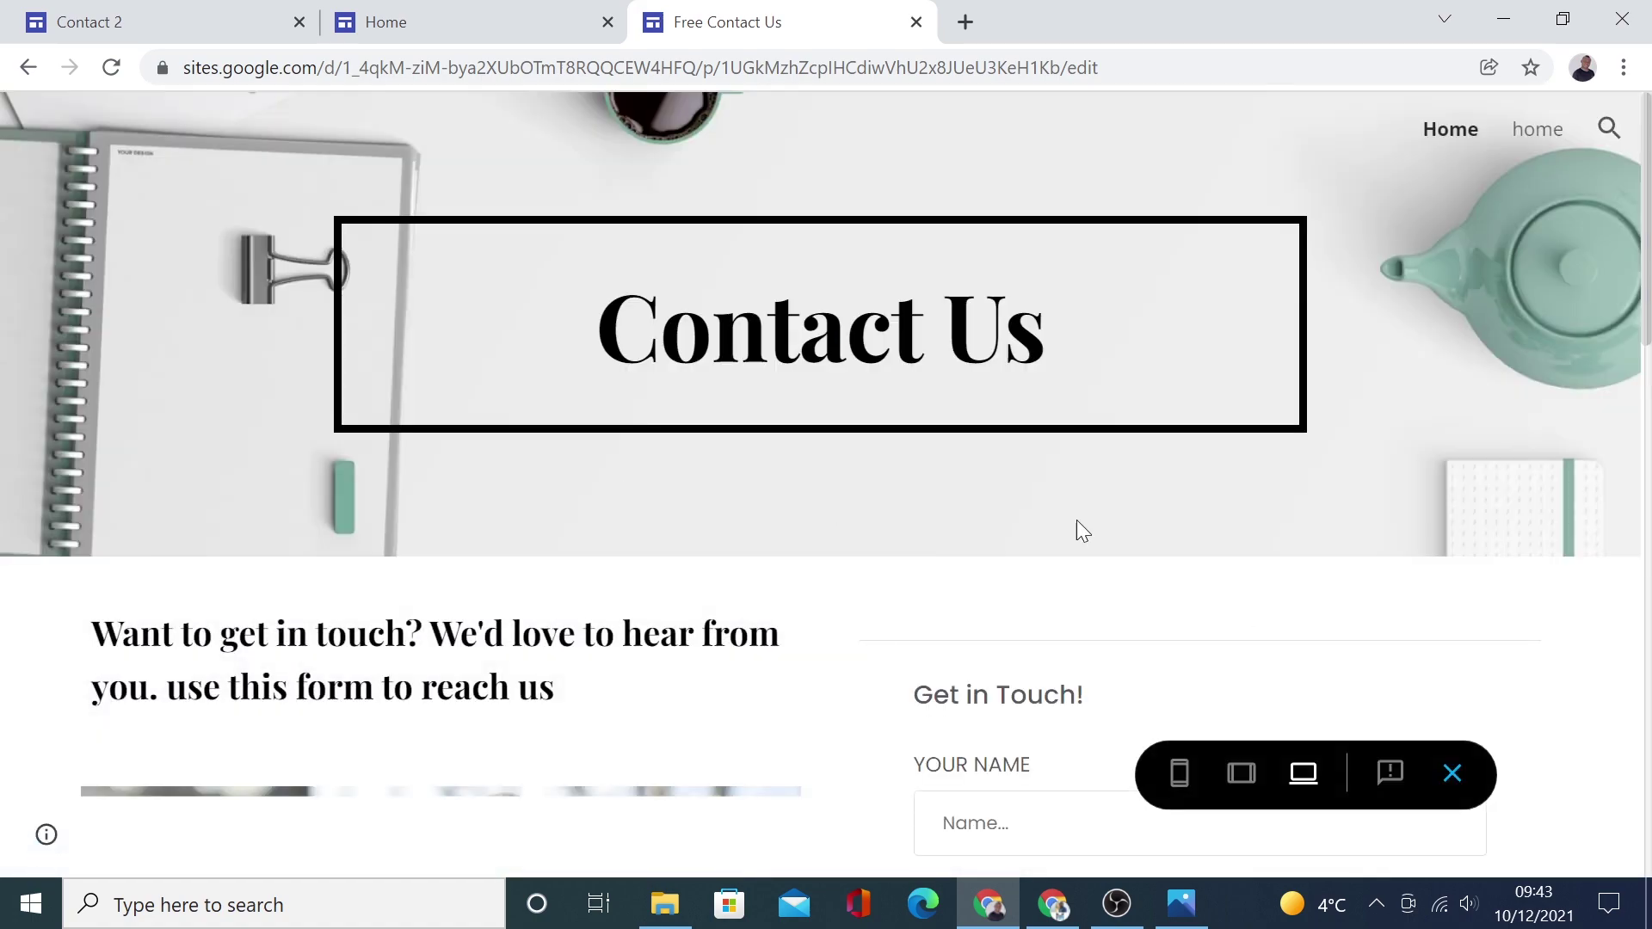
pyautogui.scroll(-8, 1201, 532)
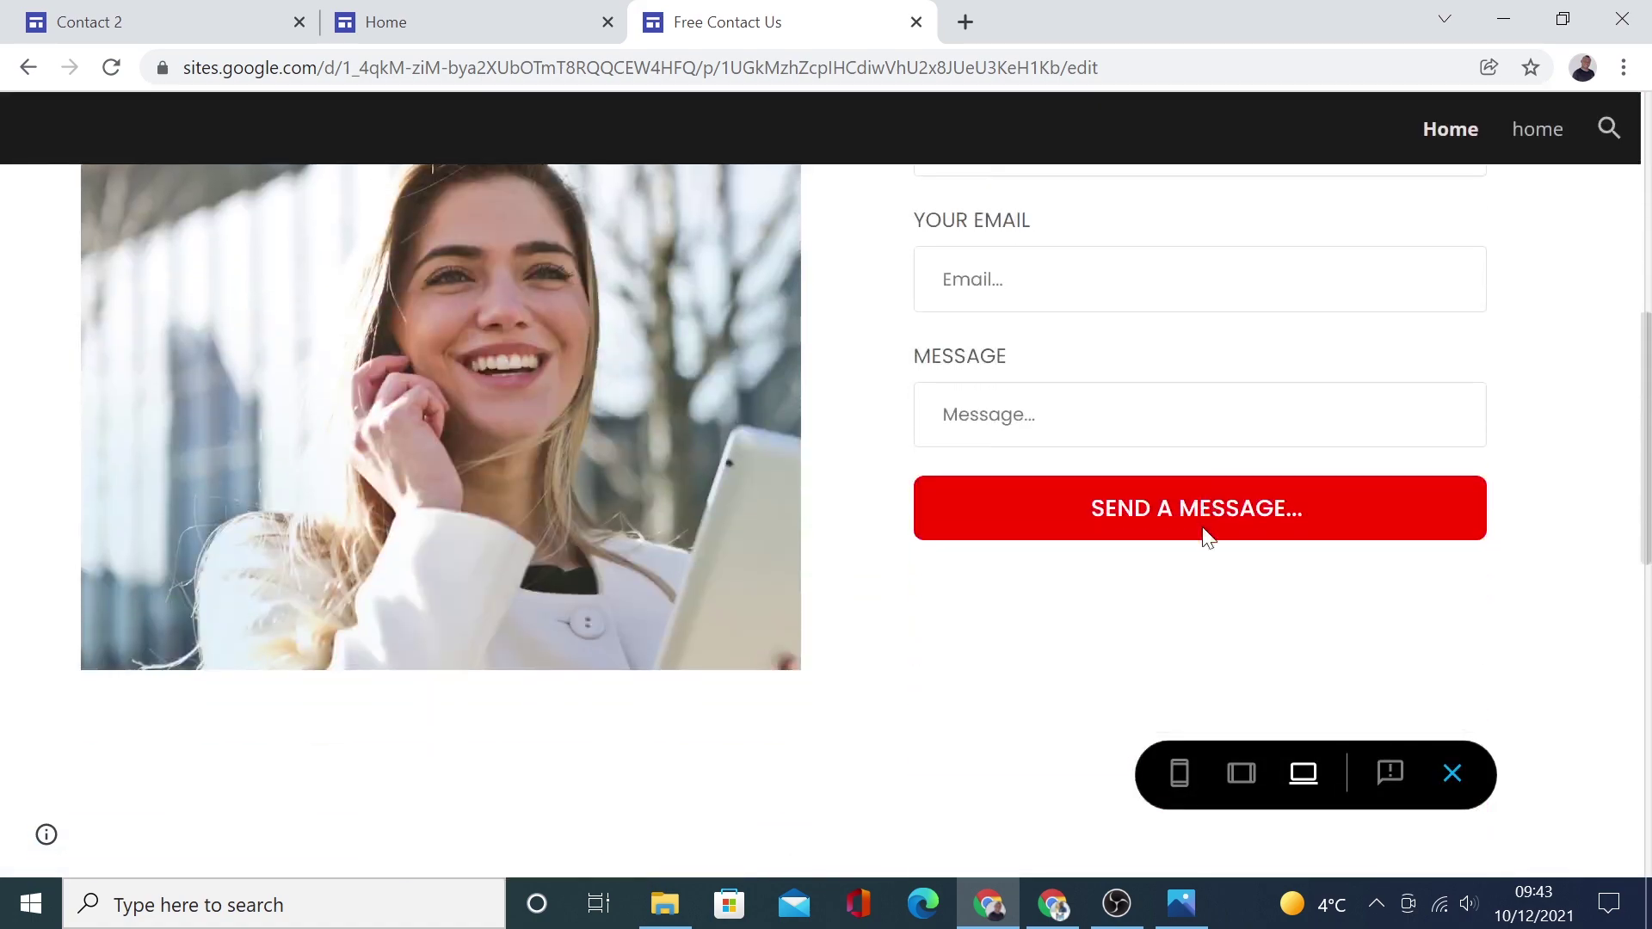
pyautogui.scroll(-10, 1204, 538)
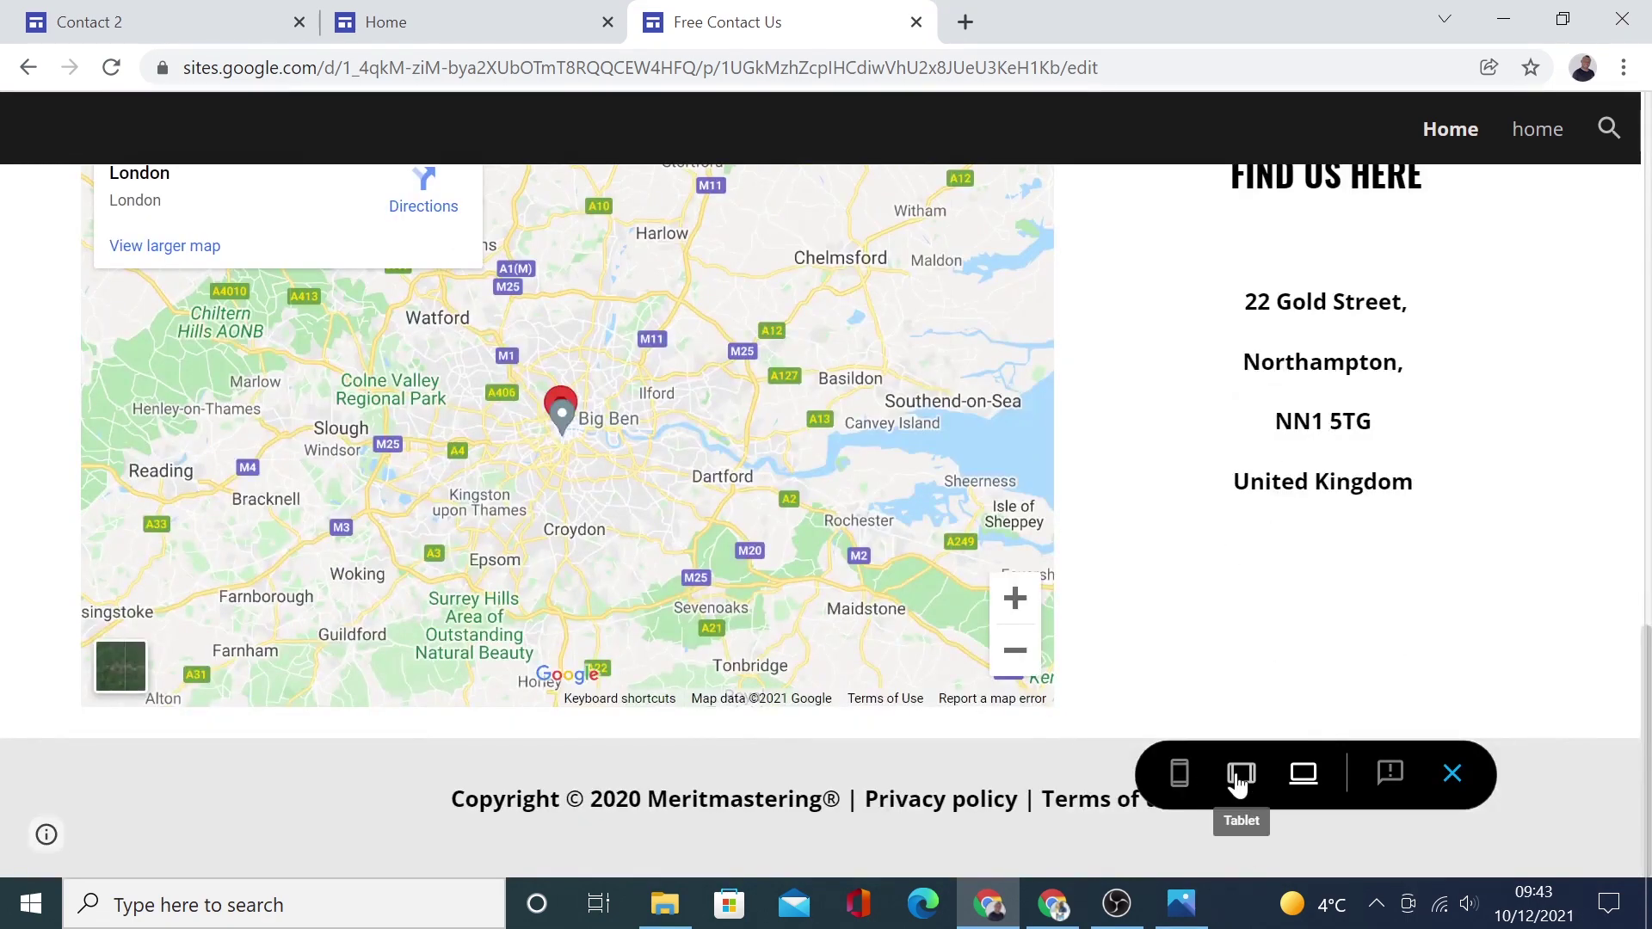
pyautogui.click(1240, 776)
pyautogui.scroll(10, 1173, 585)
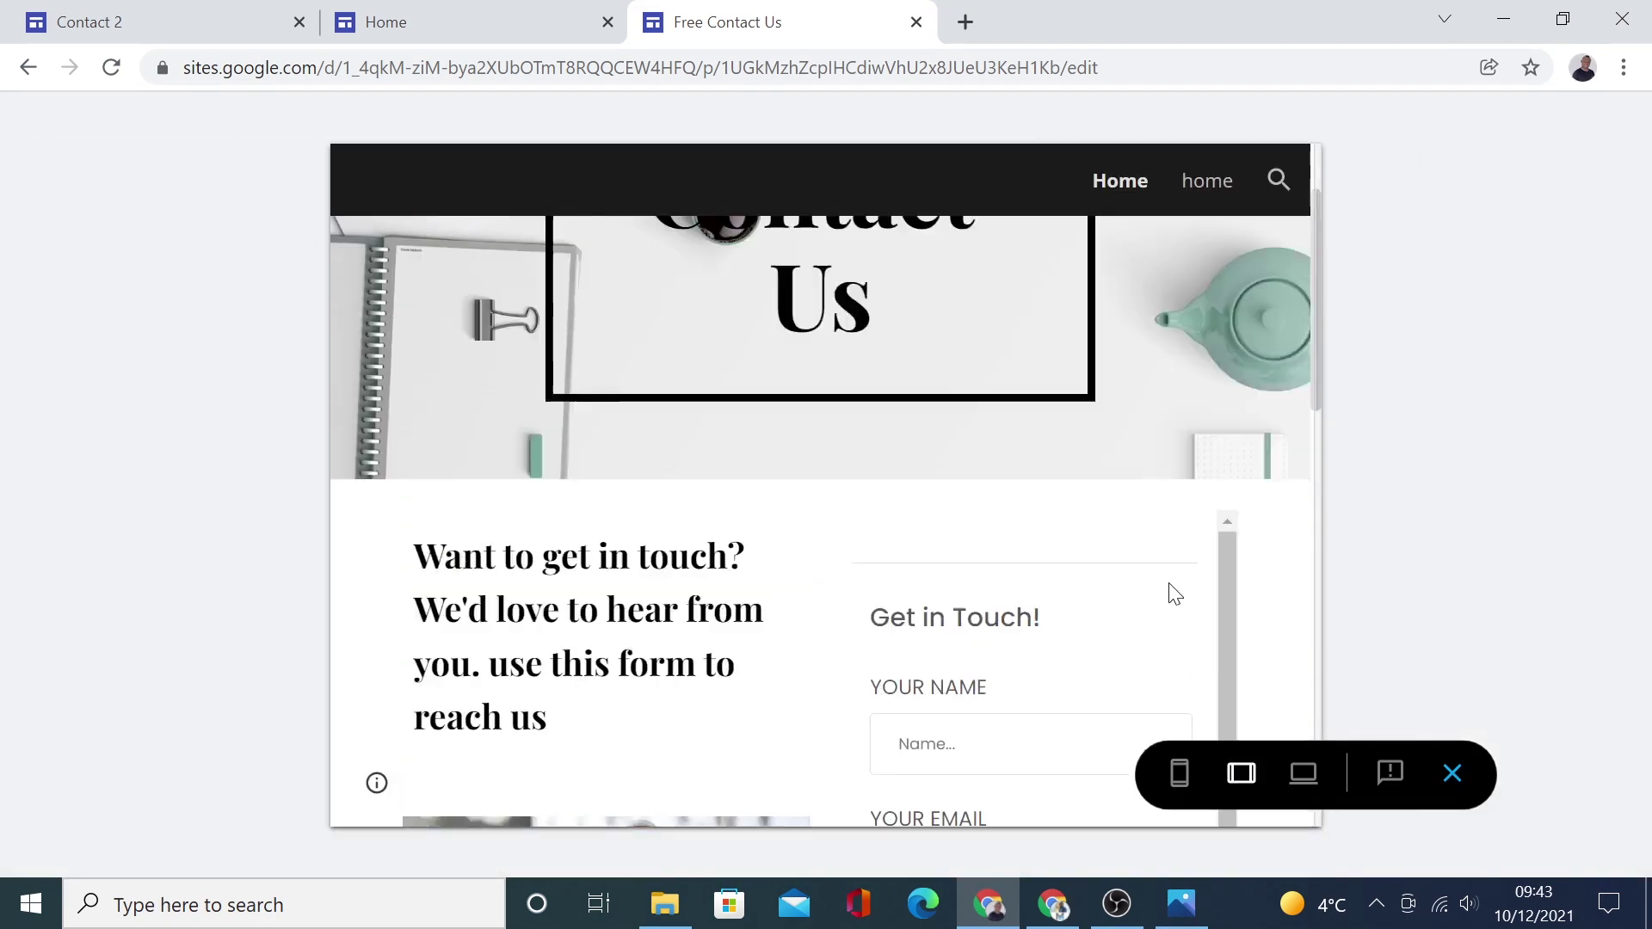
pyautogui.scroll(2, 1175, 593)
pyautogui.click(1178, 794)
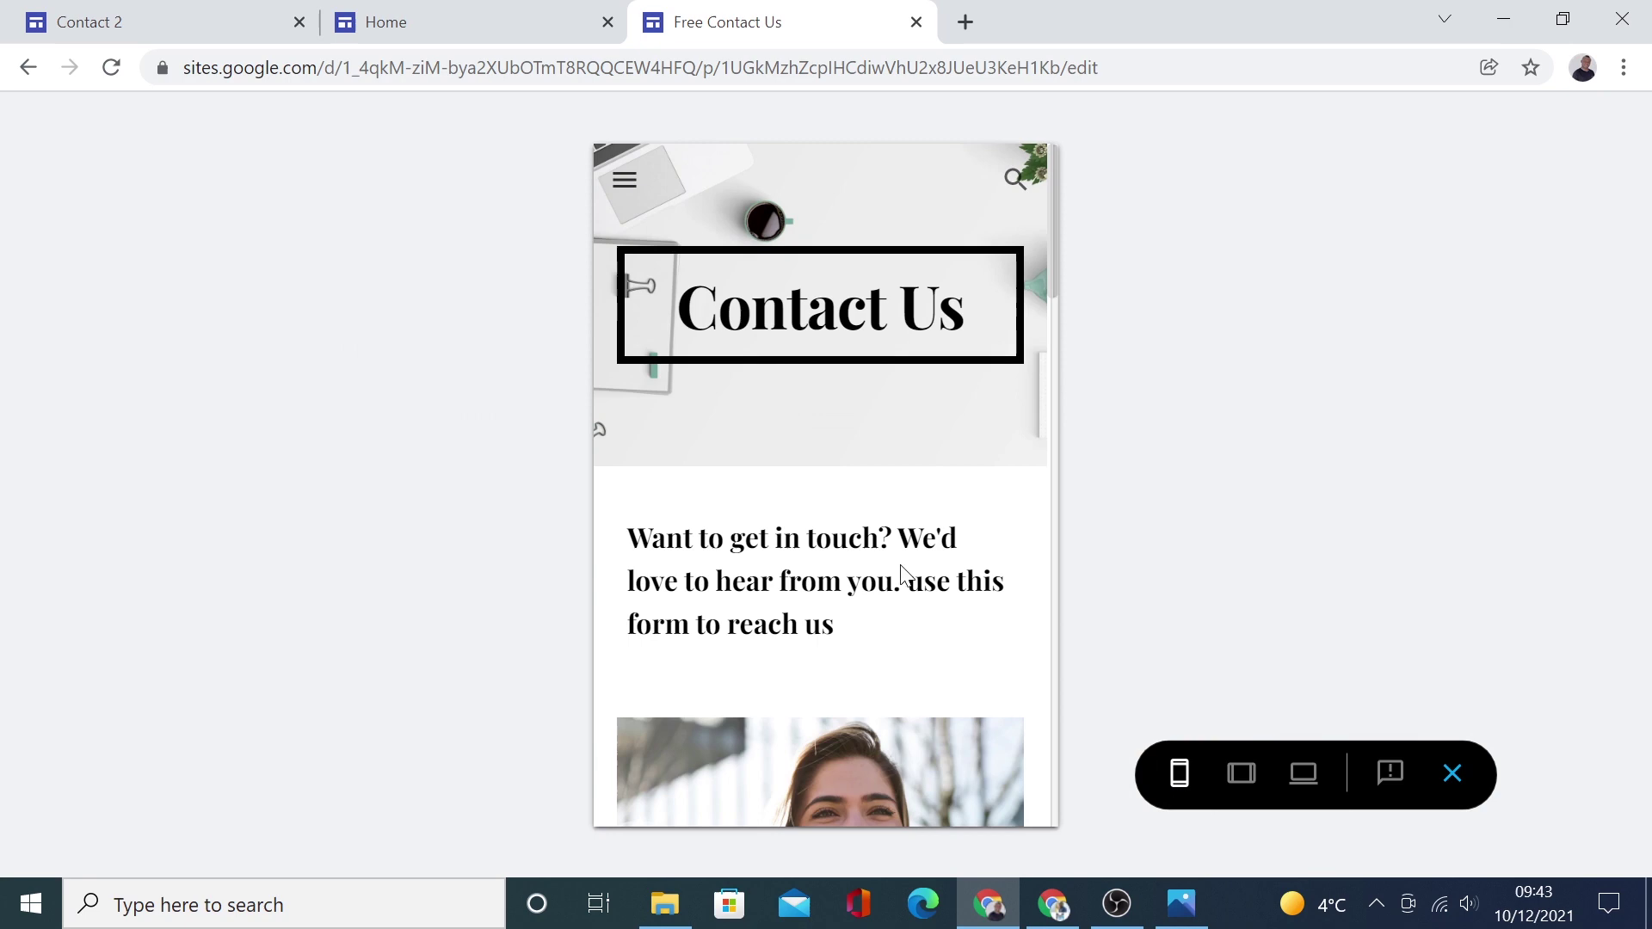
pyautogui.scroll(-5, 936, 551)
pyautogui.scroll(-15, 936, 551)
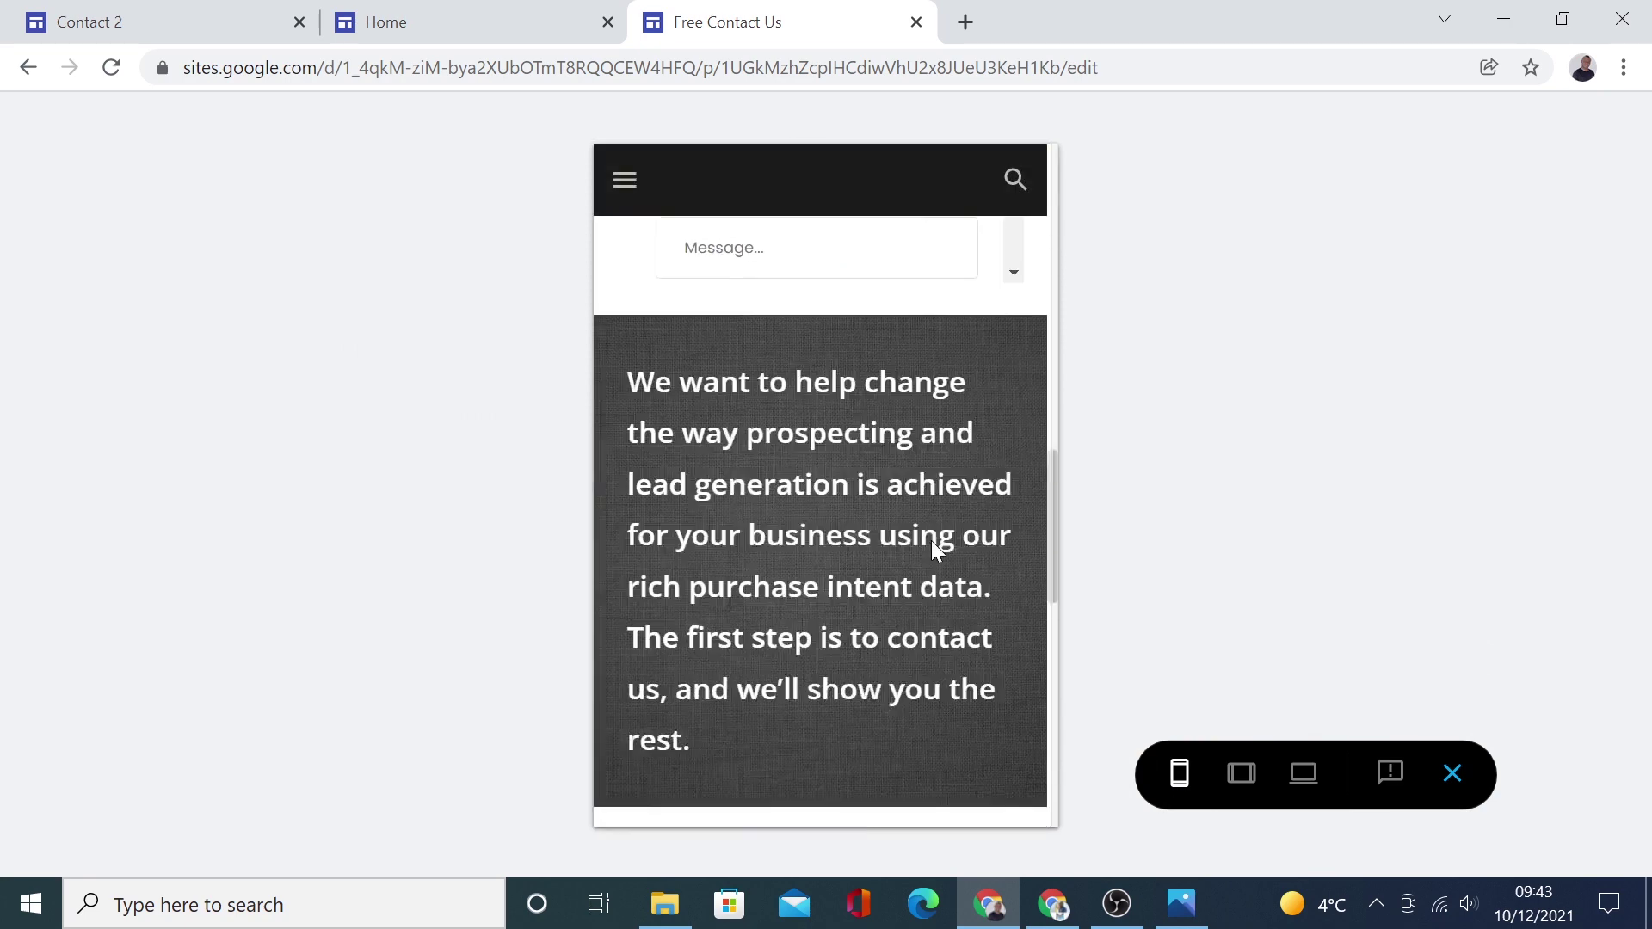
pyautogui.scroll(-1, 937, 551)
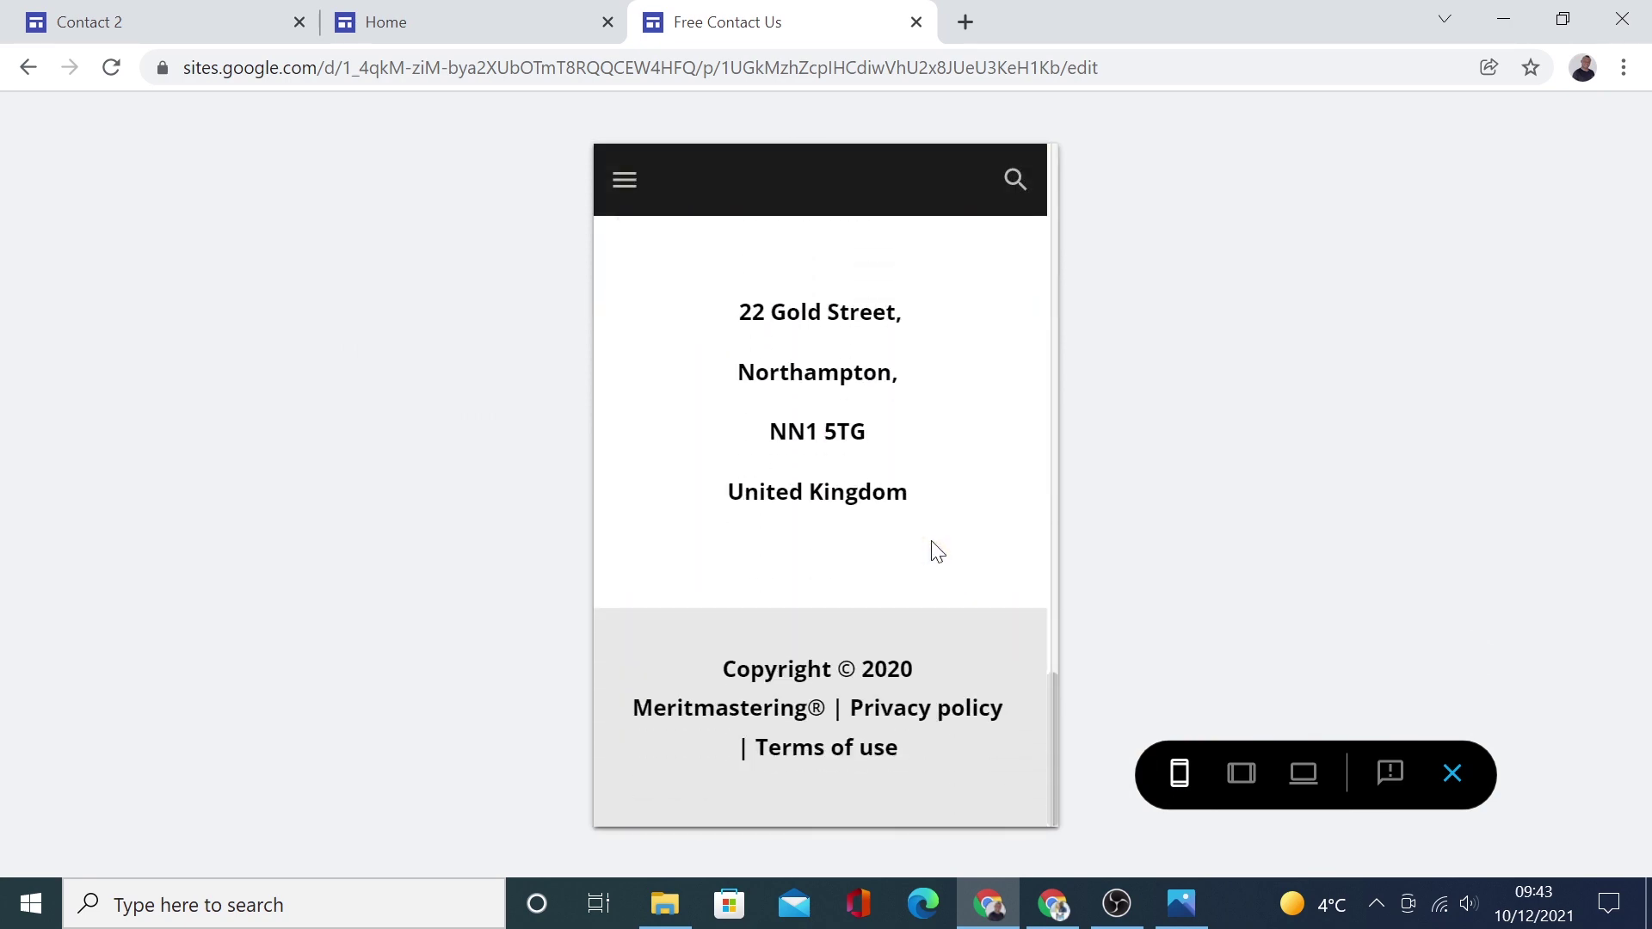
pyautogui.click(1453, 775)
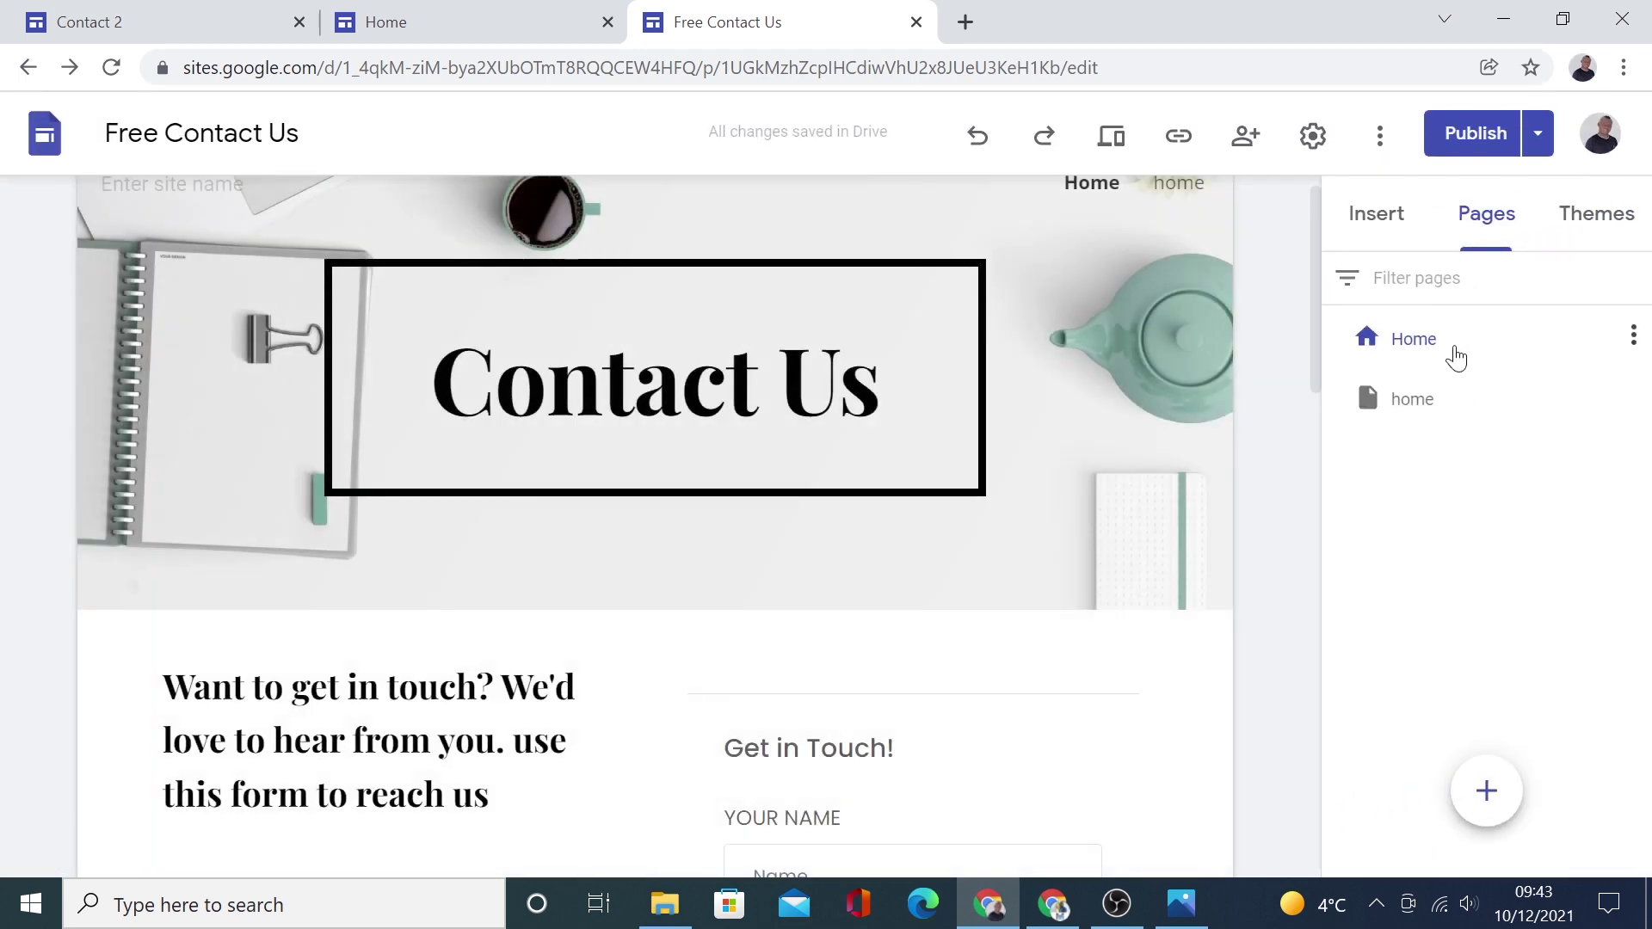
pyautogui.click(1390, 222)
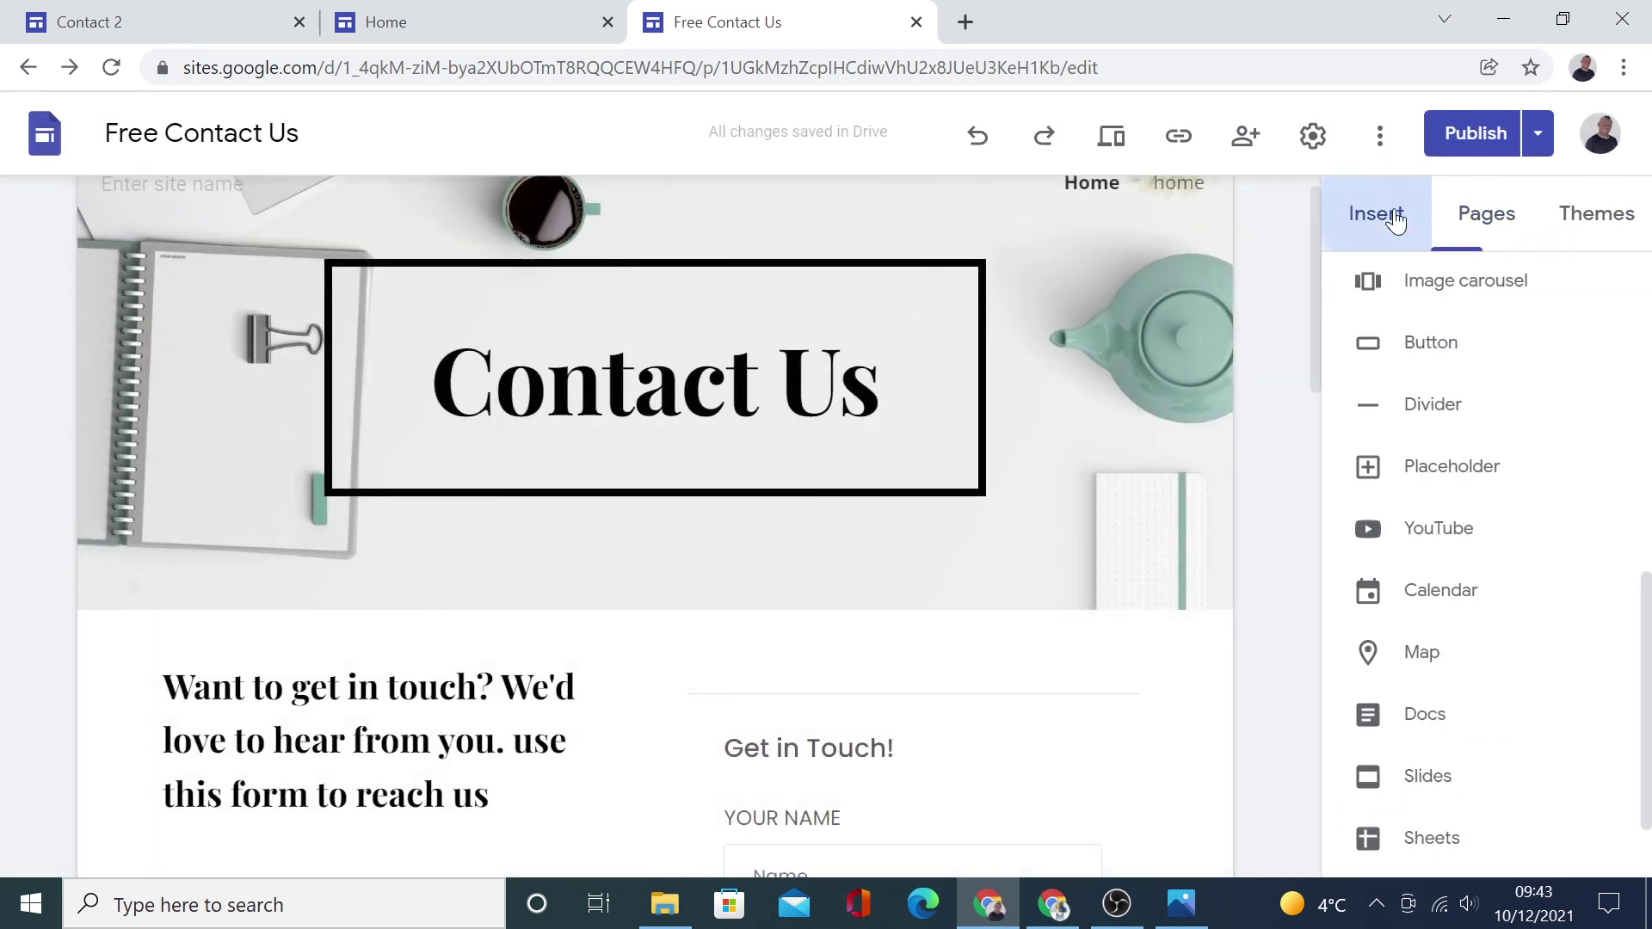
pyautogui.scroll(8, 1428, 734)
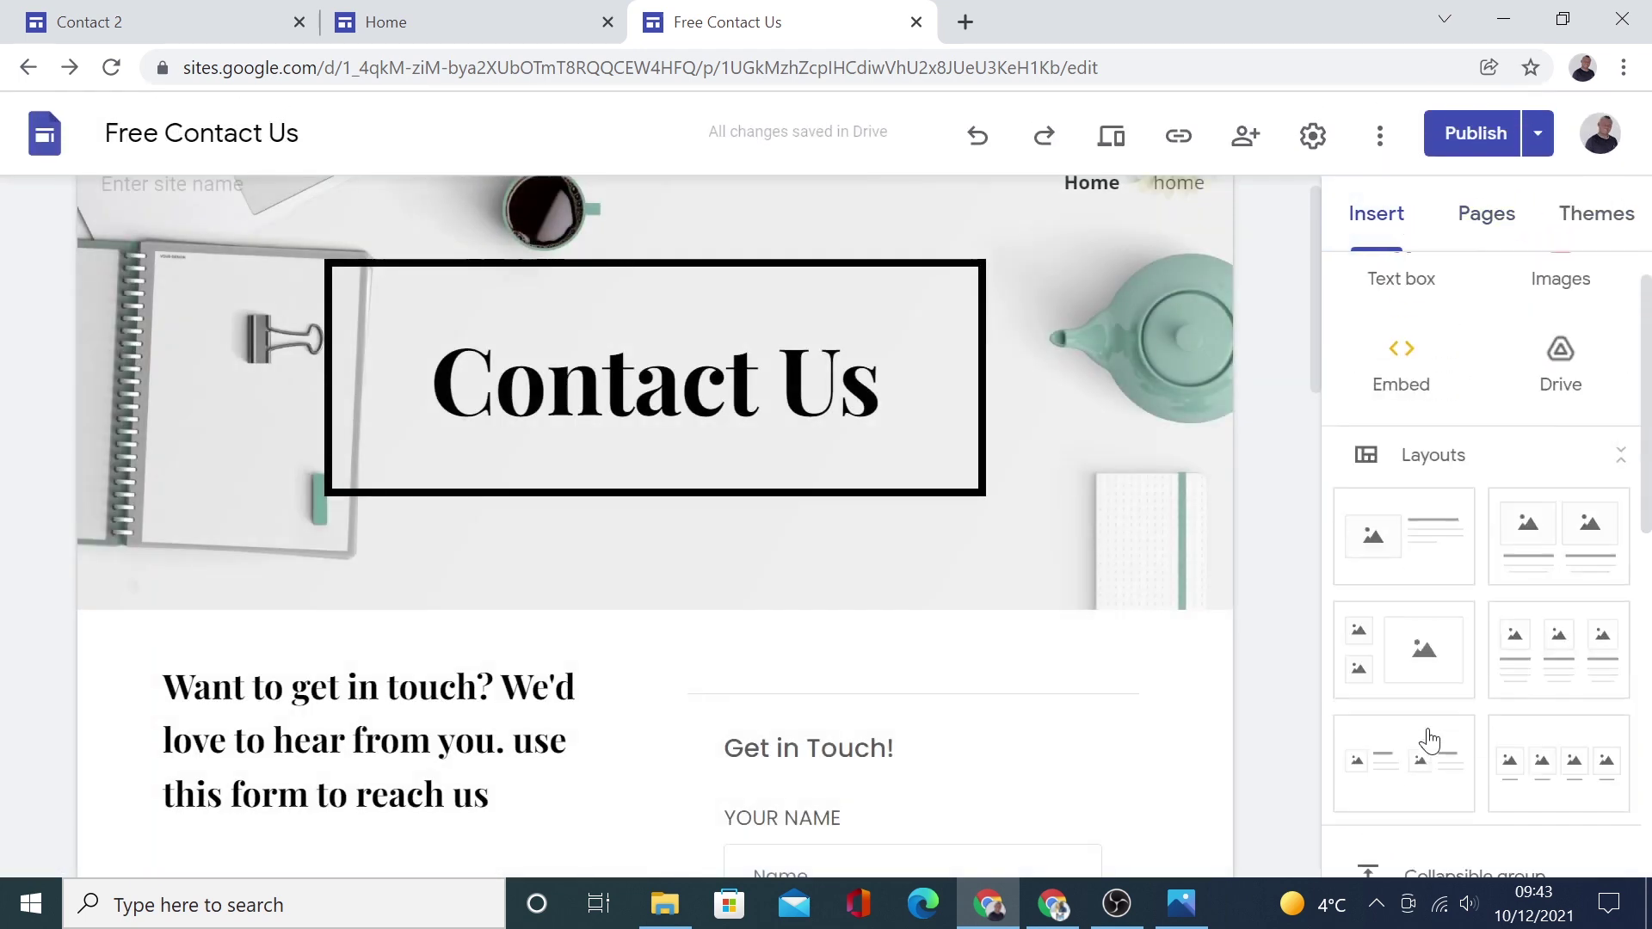
pyautogui.scroll(-10, 1432, 736)
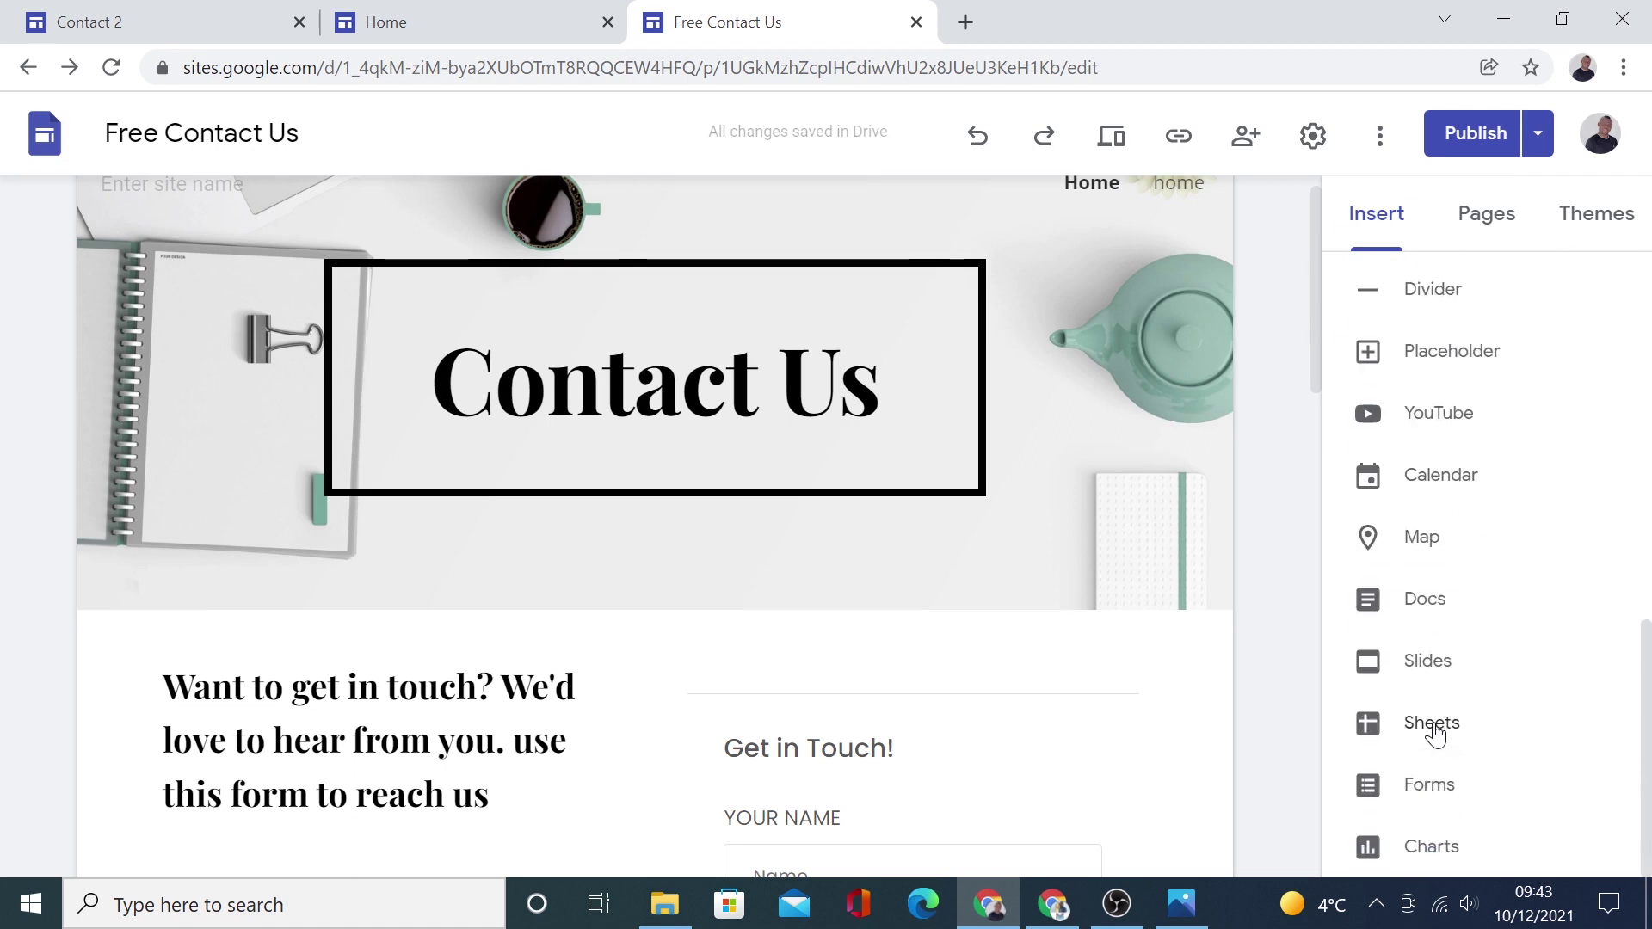
pyautogui.scroll(10, 1433, 779)
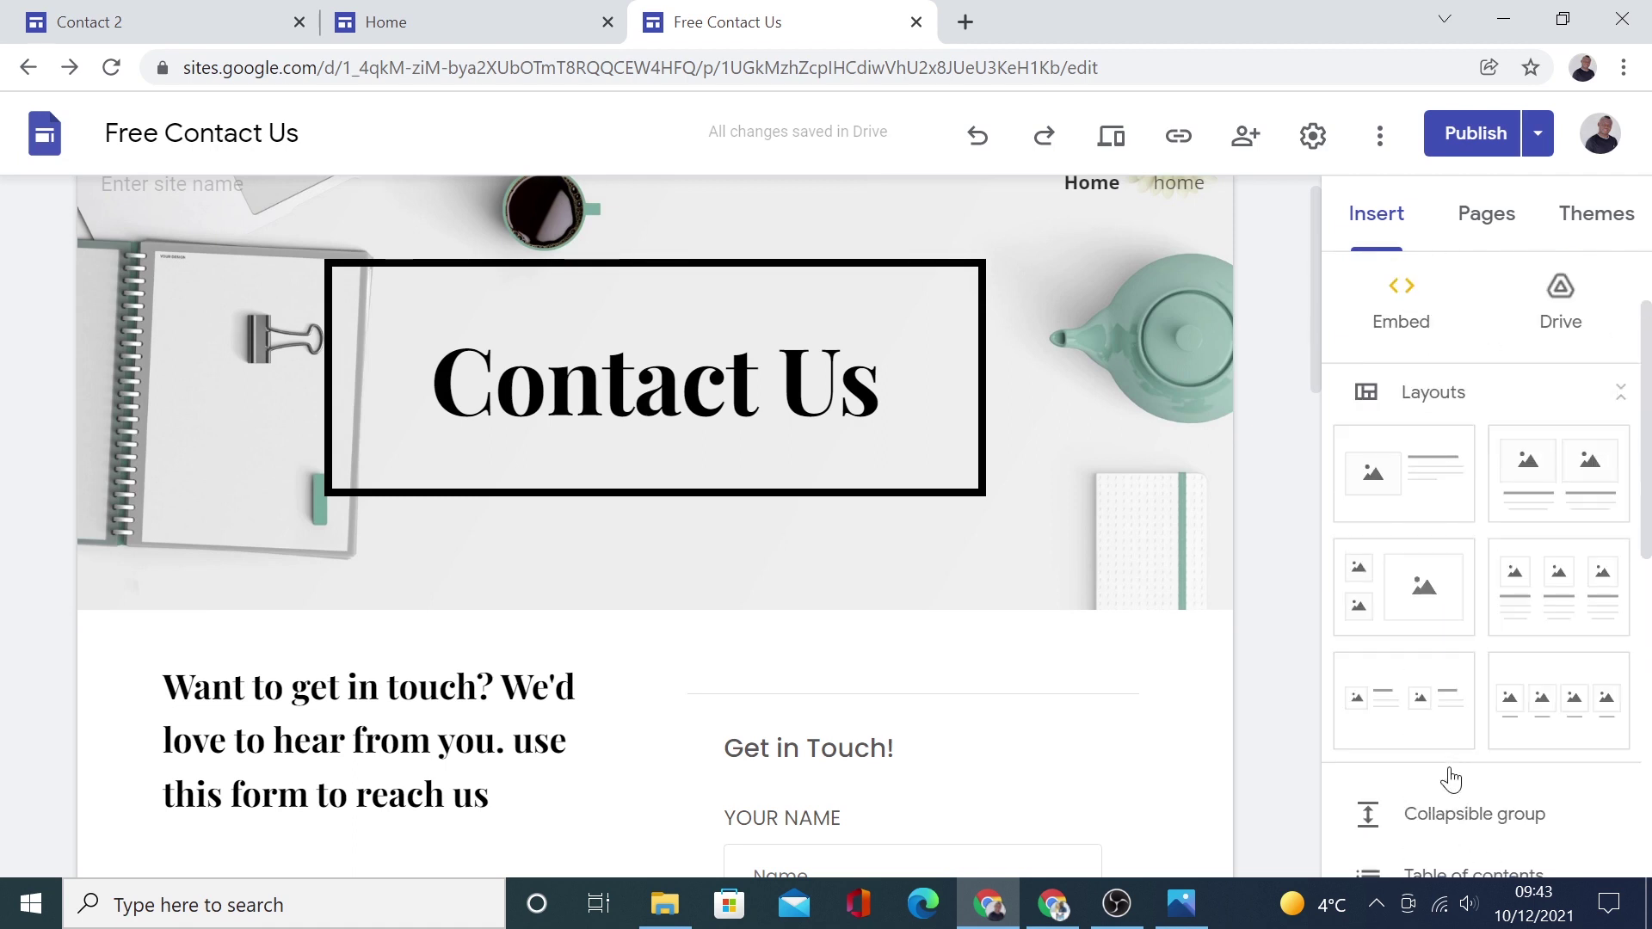
pyautogui.click(1477, 215)
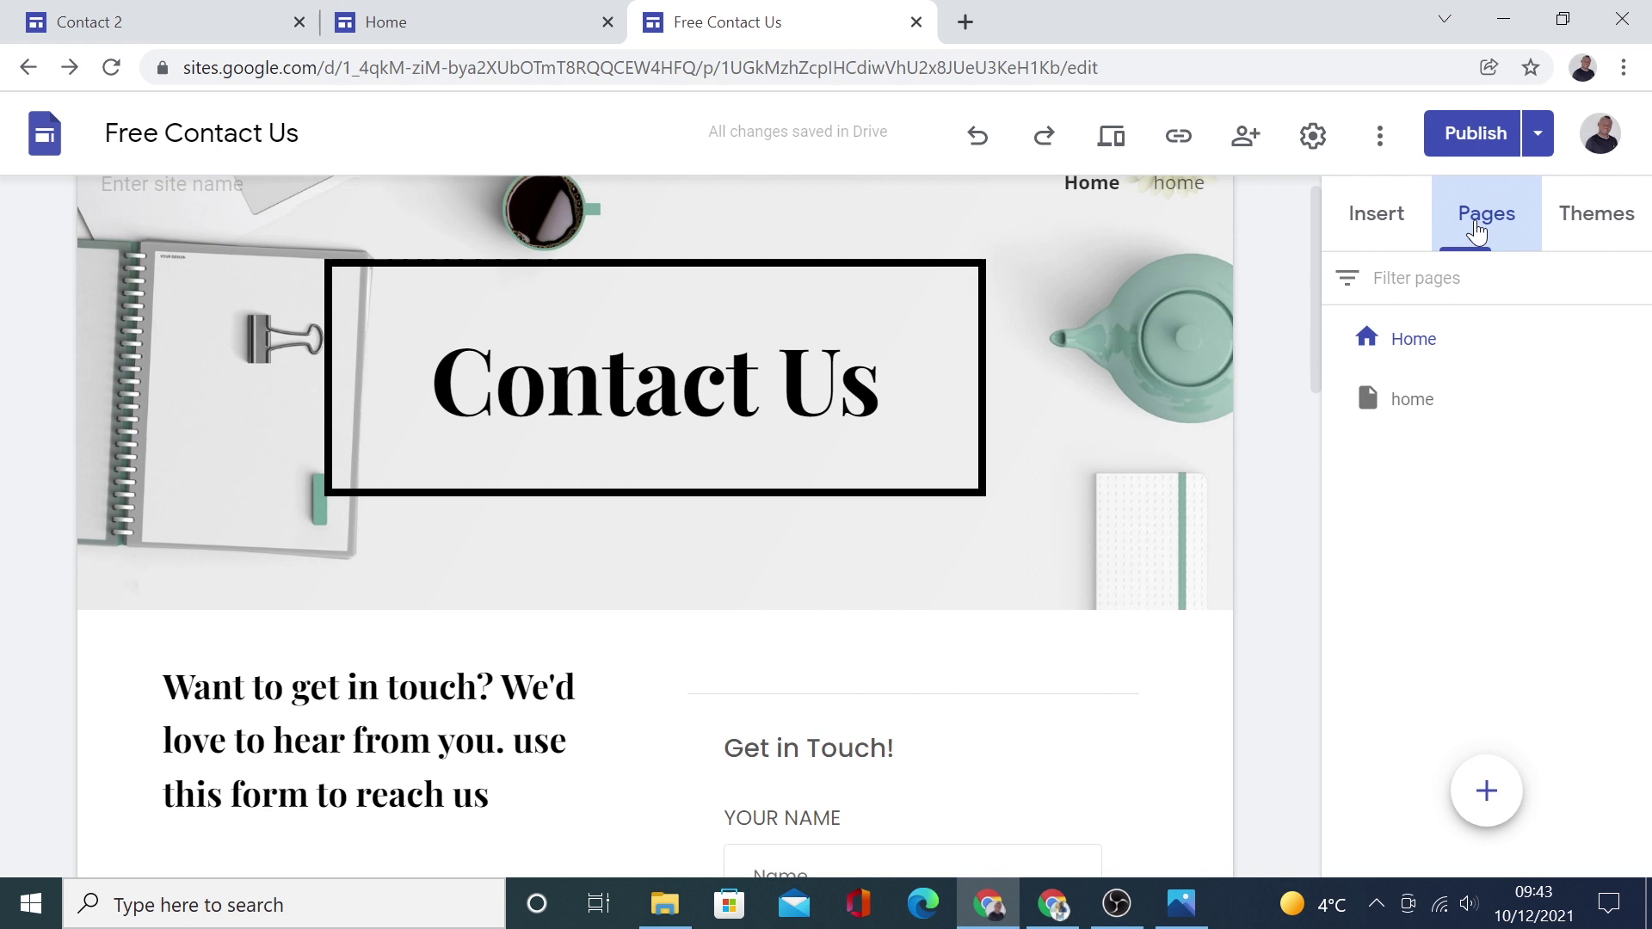
pyautogui.click(1569, 215)
pyautogui.scroll(5, 1602, 518)
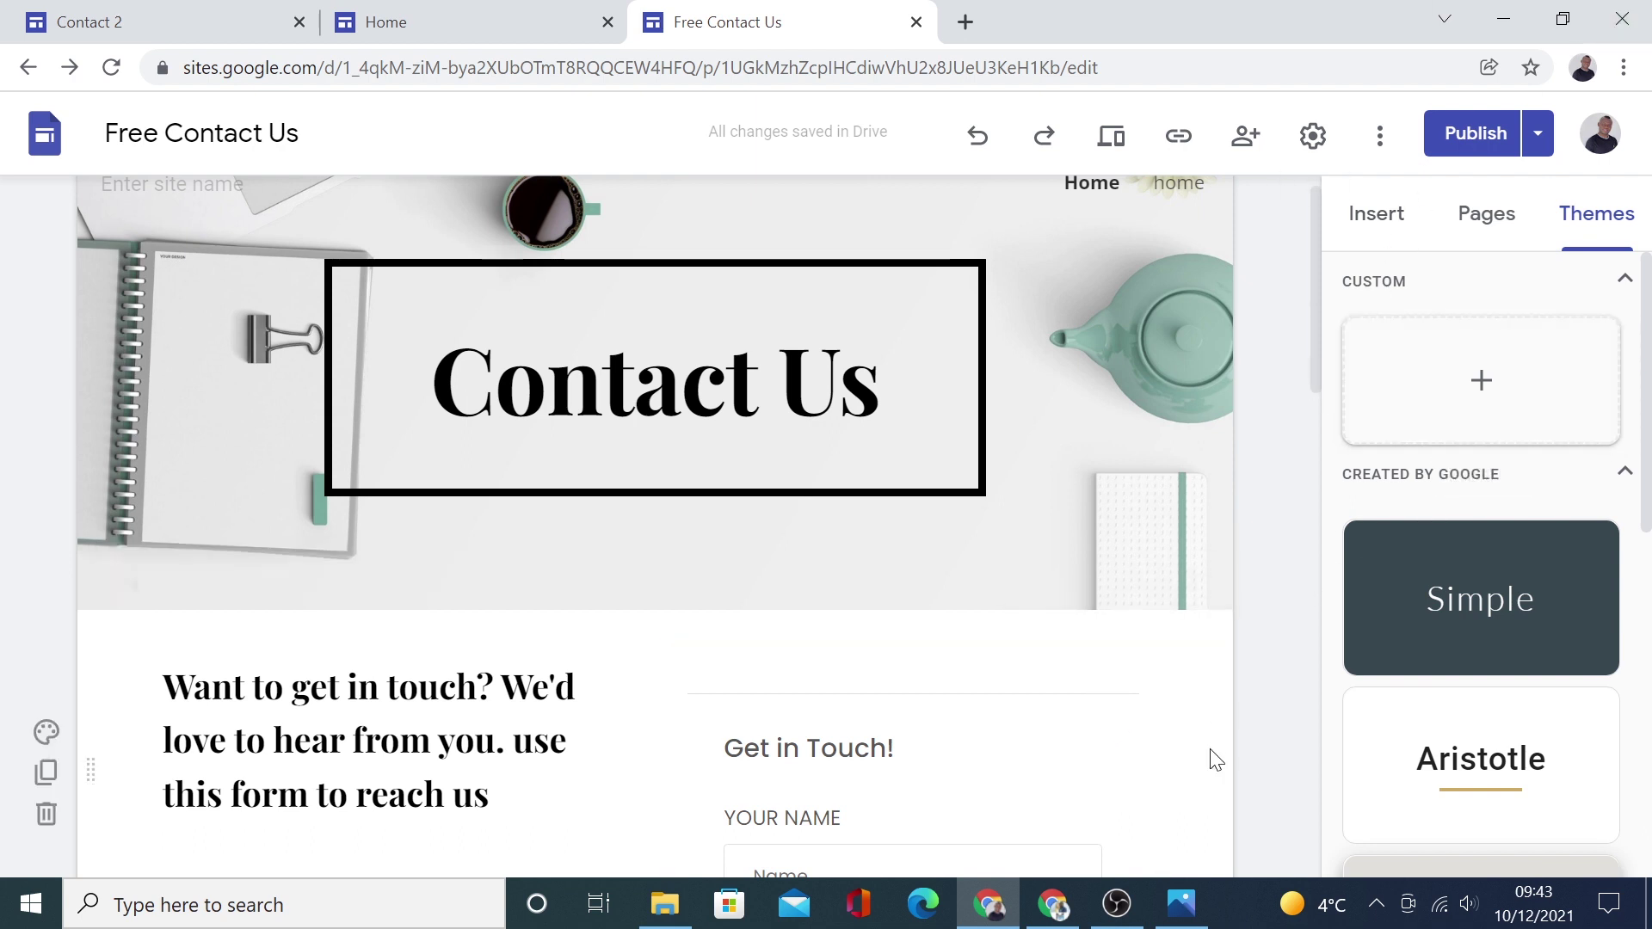
pyautogui.scroll(-7, 1122, 478)
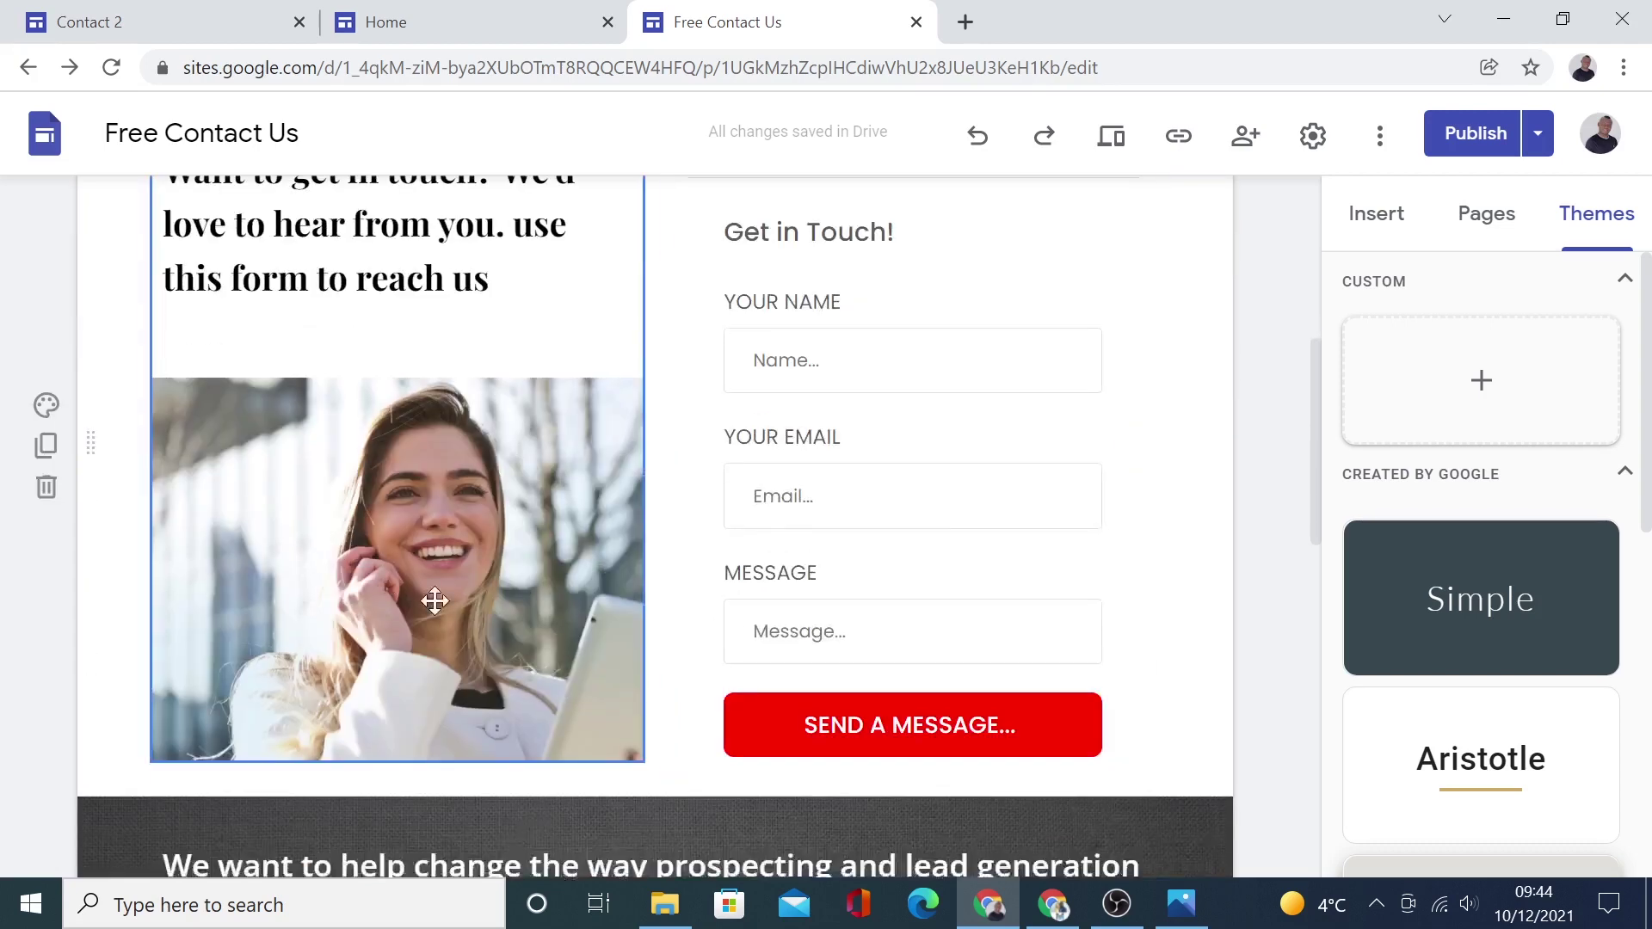
pyautogui.scroll(-1, 724, 620)
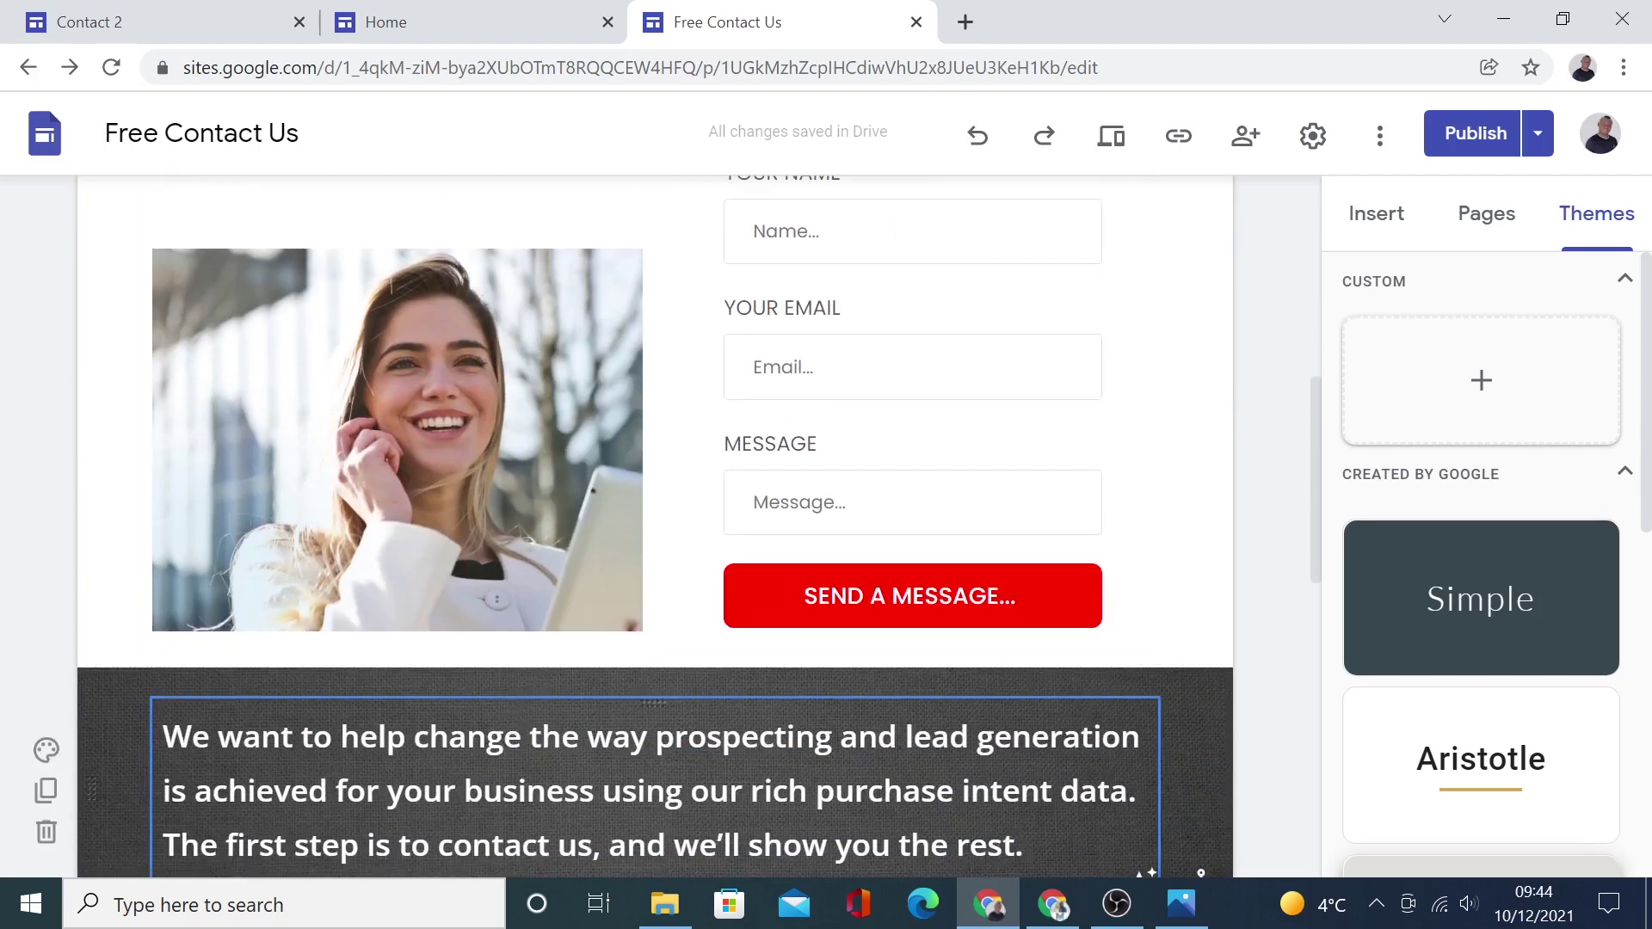
# Bring up the Canva window and open the consultant design
pyautogui.click(1052, 903)
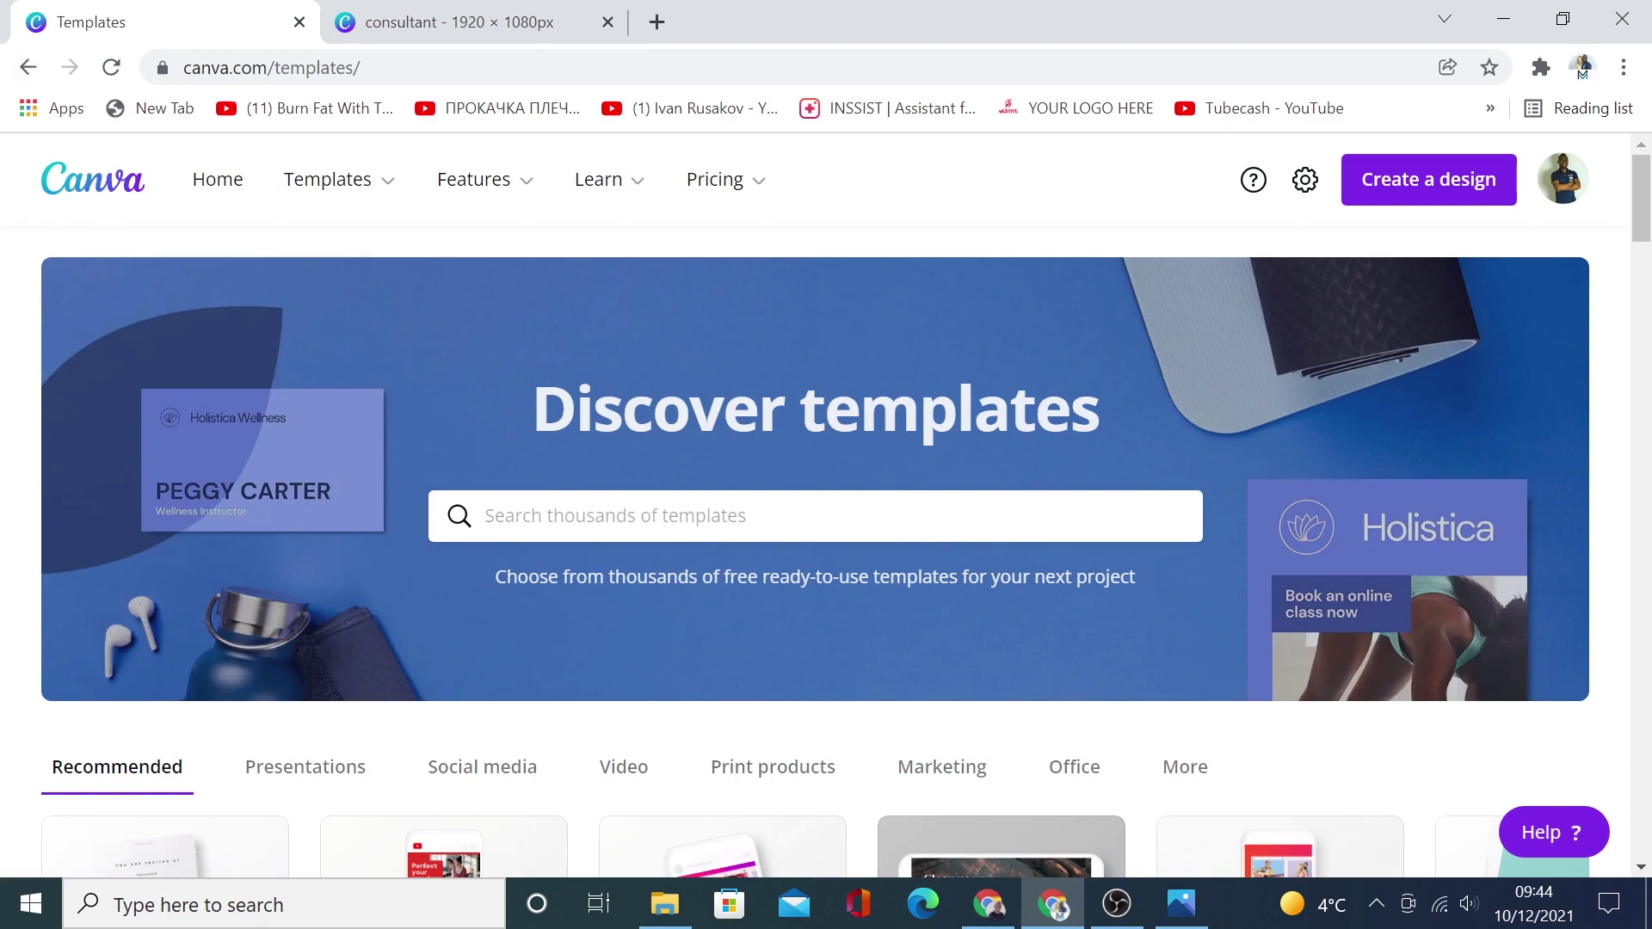
pyautogui.scroll(-10, 1037, 435)
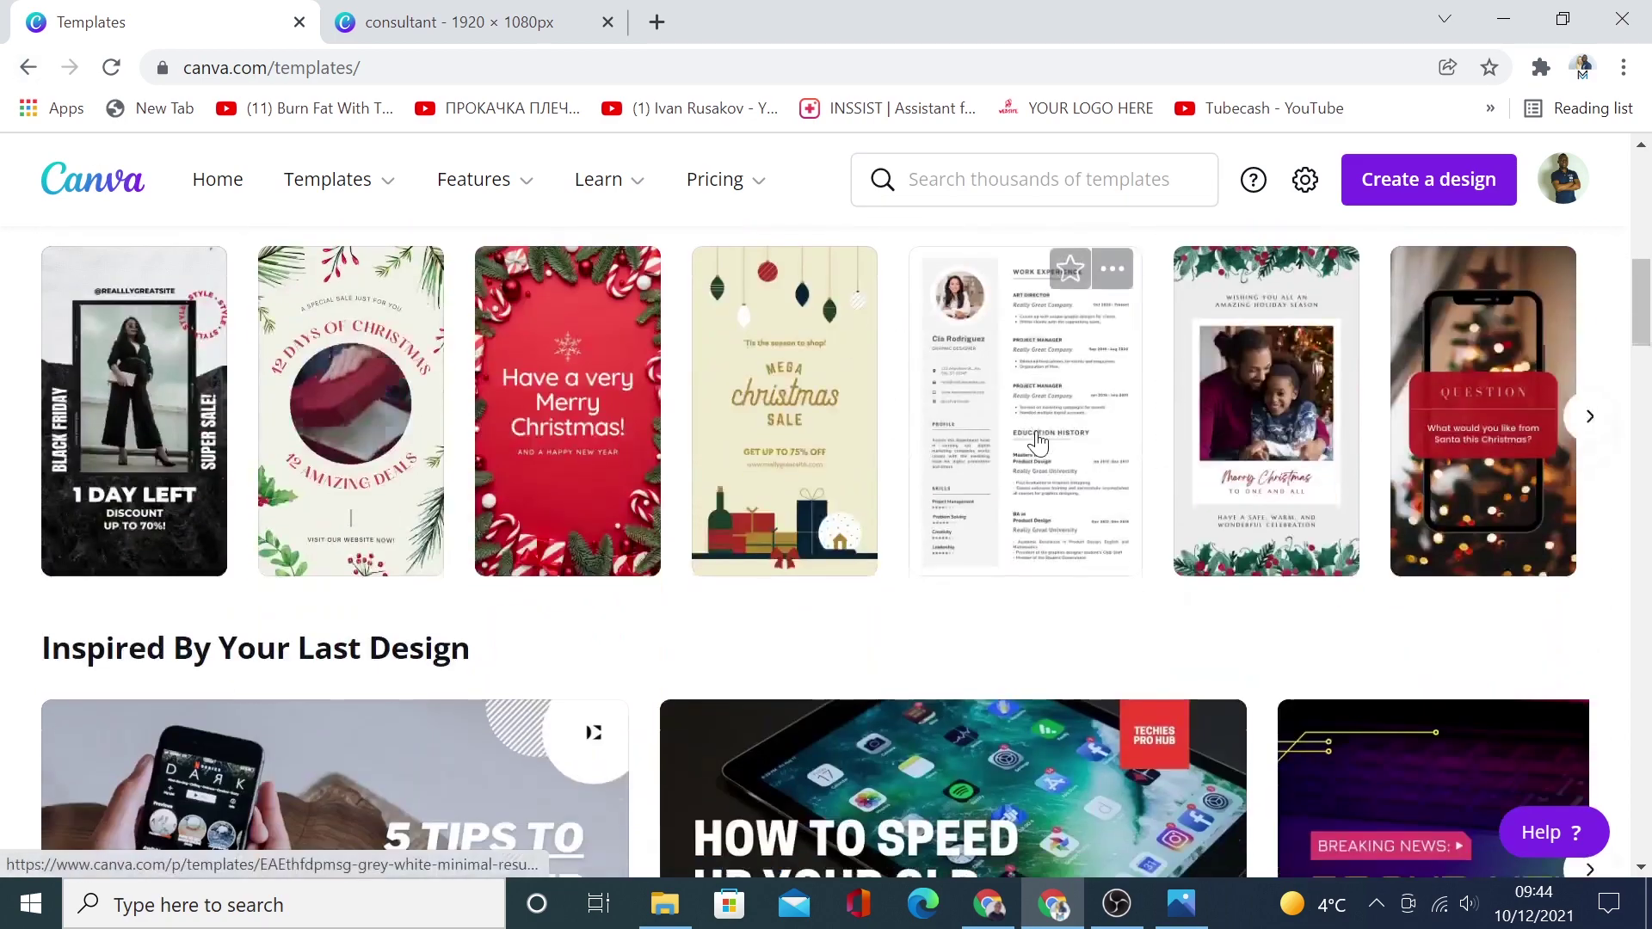
pyautogui.scroll(-5, 1036, 435)
pyautogui.click(468, 24)
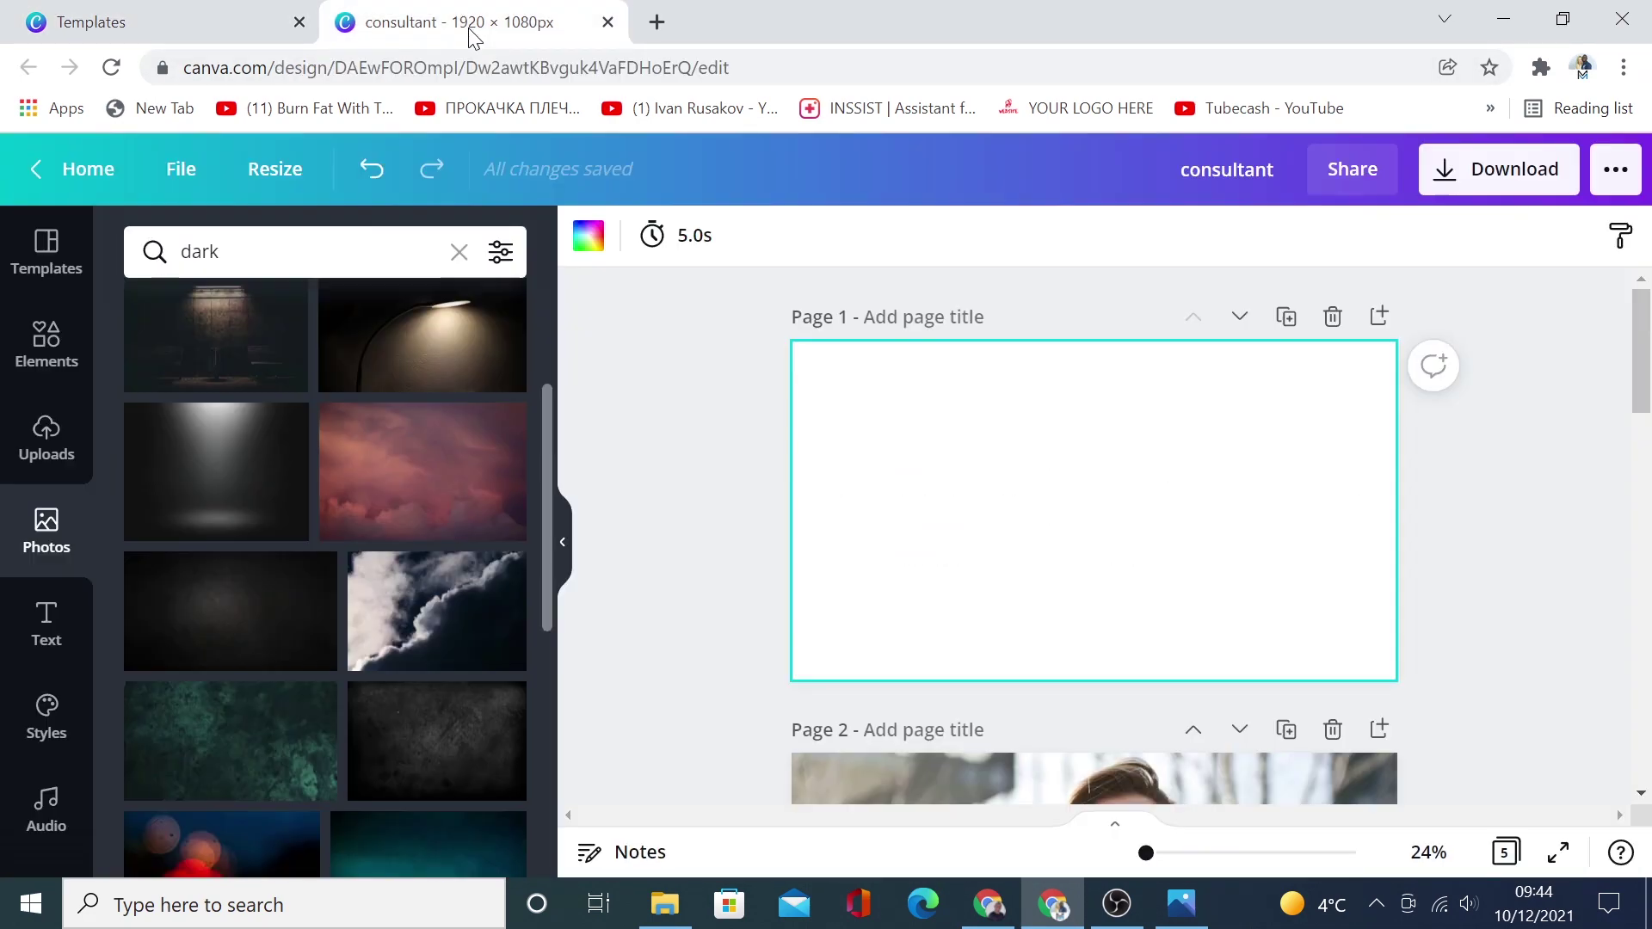
# Browse the Photos library results without adding any photo
pyautogui.click(54, 516)
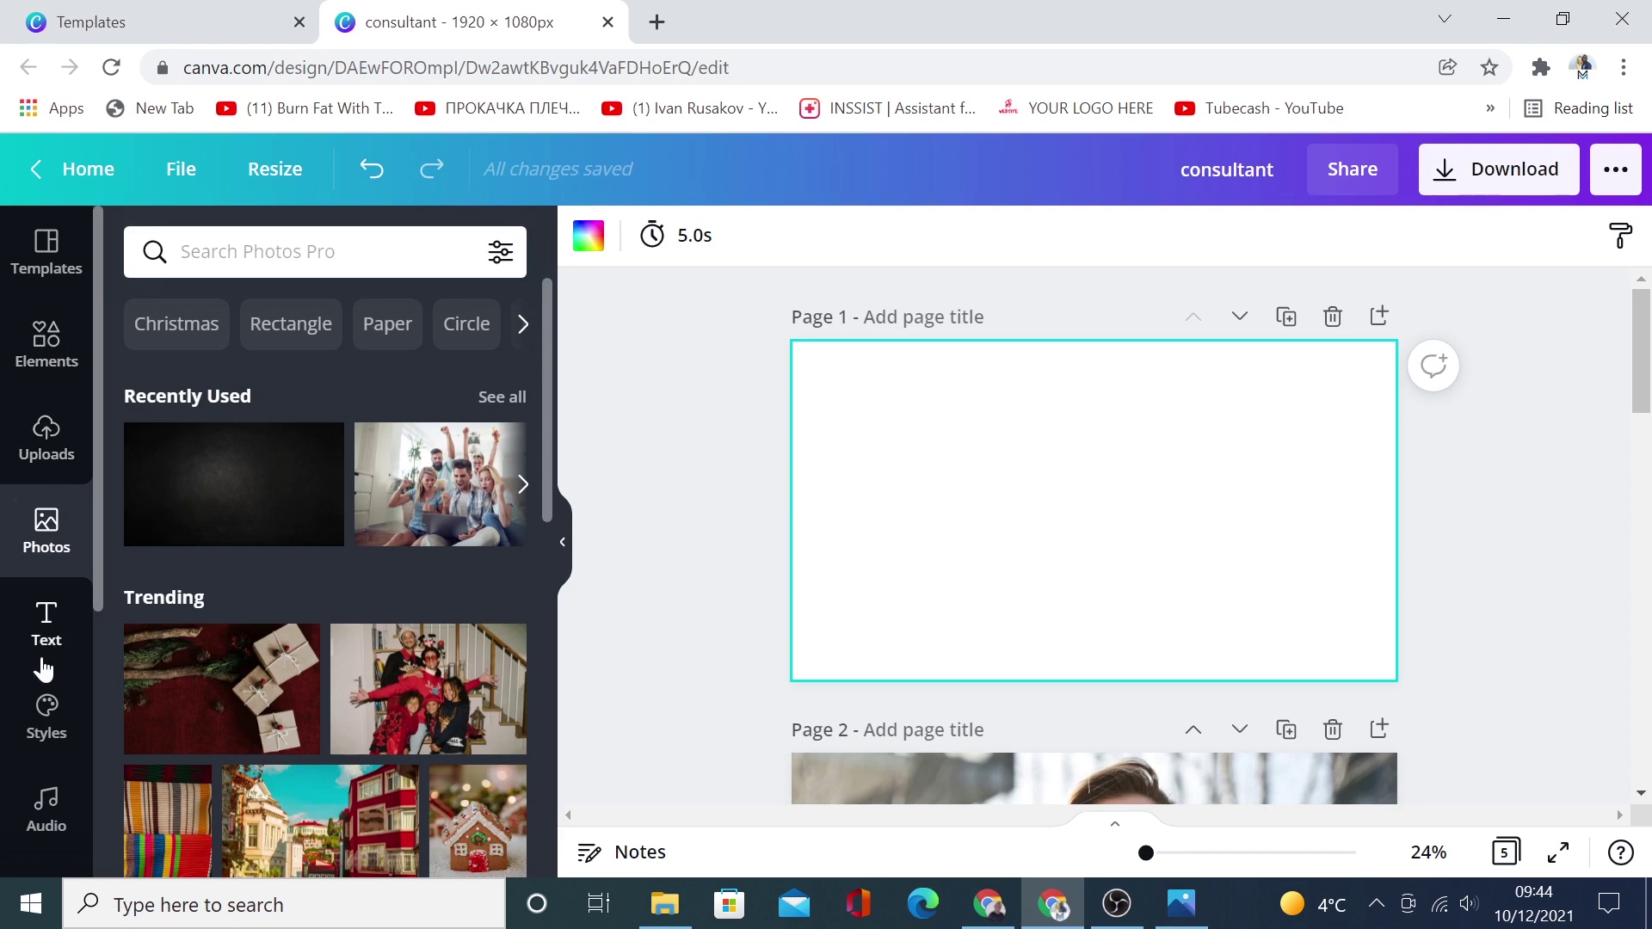
pyautogui.scroll(-2, 49, 644)
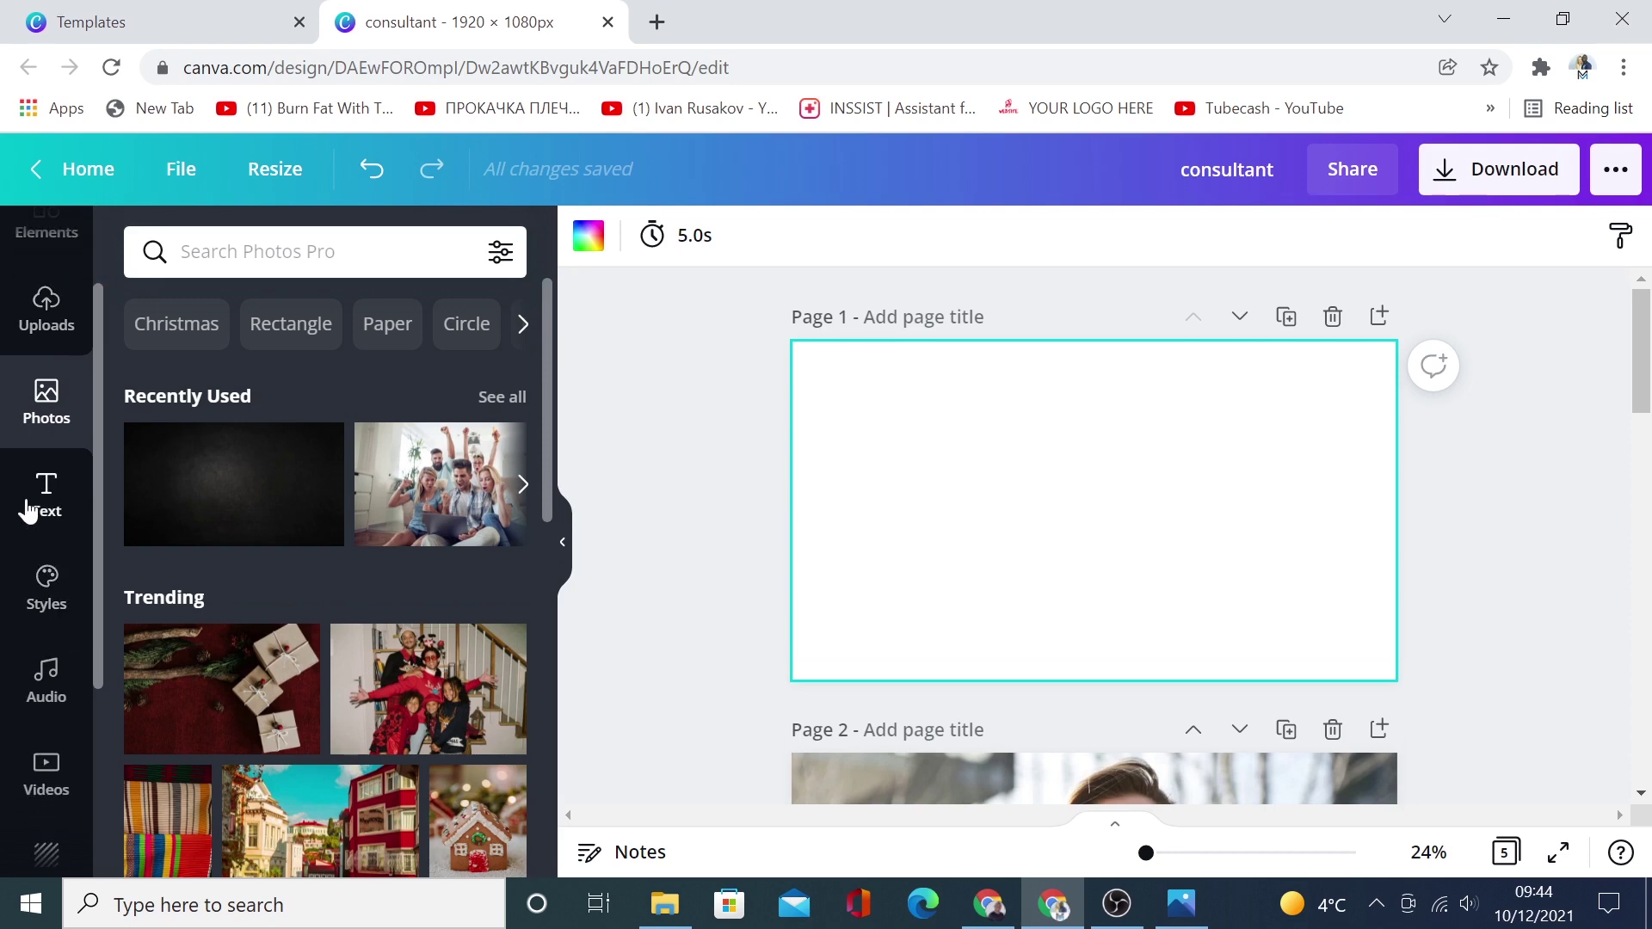
pyautogui.scroll(-2, 52, 542)
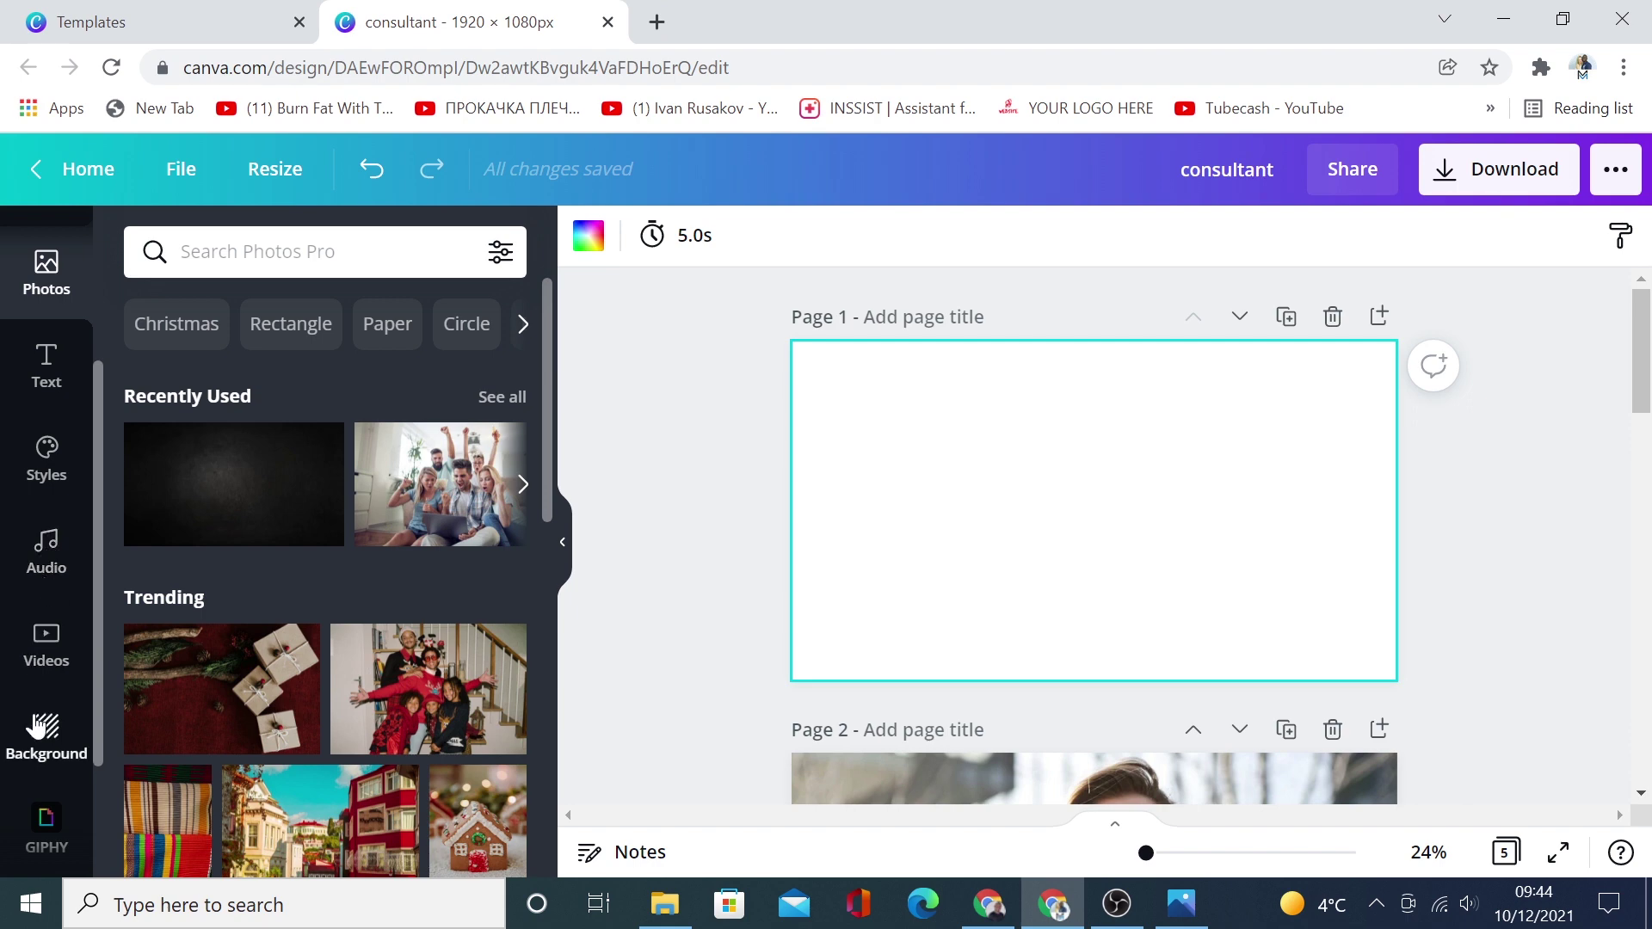
pyautogui.scroll(4, 38, 727)
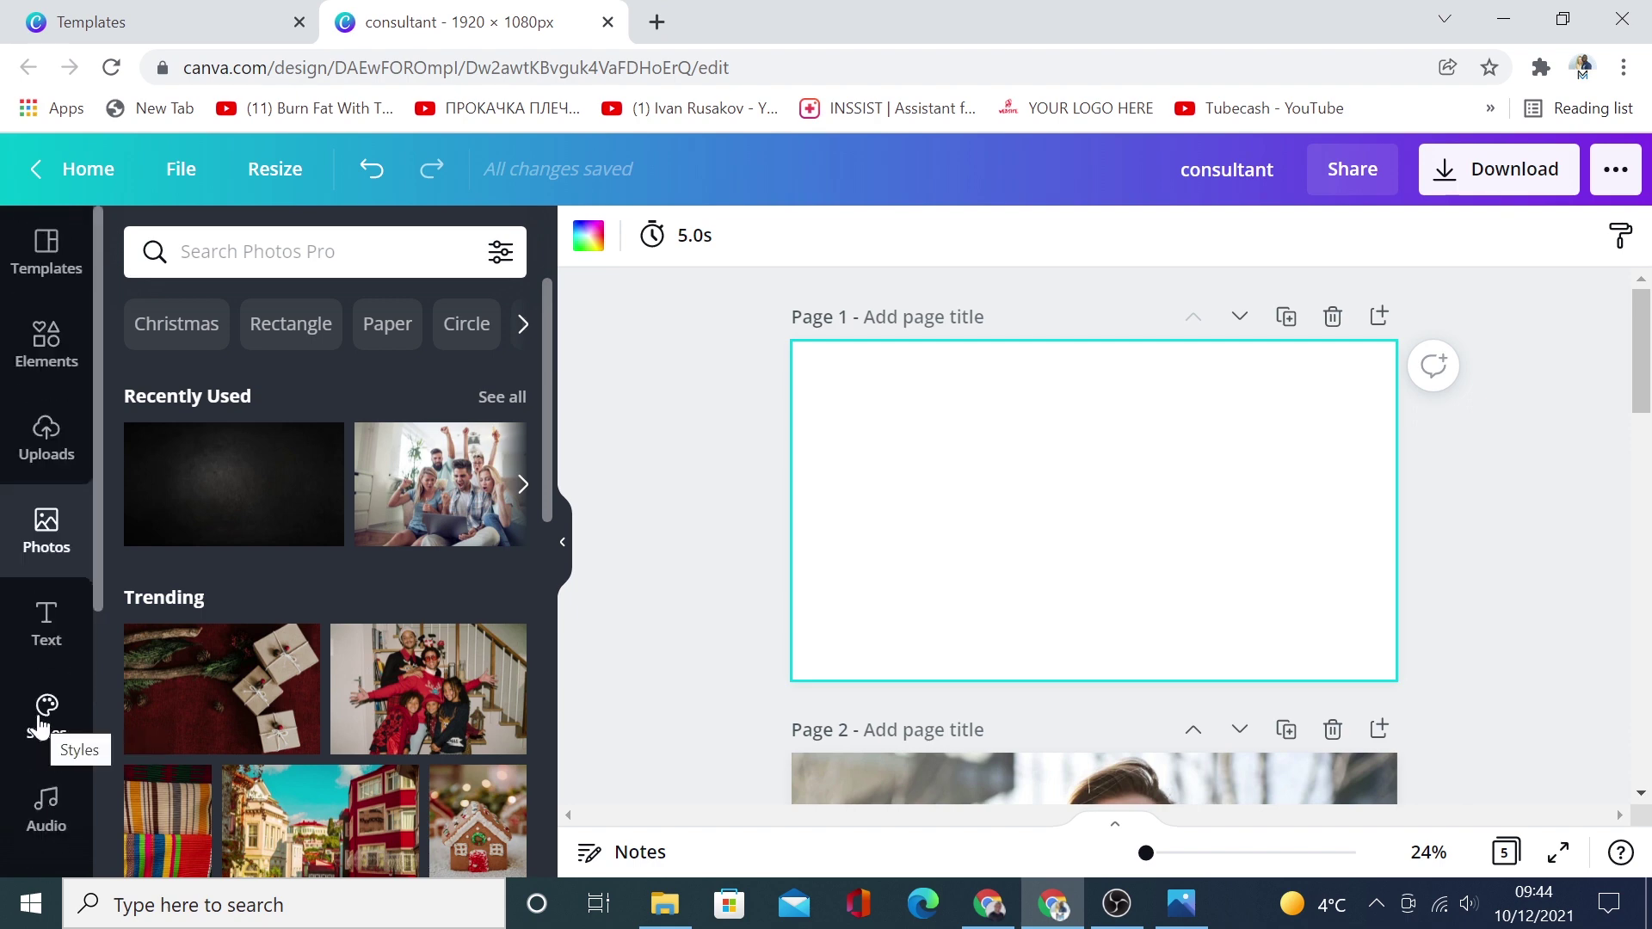
pyautogui.moveTo(56, 507)
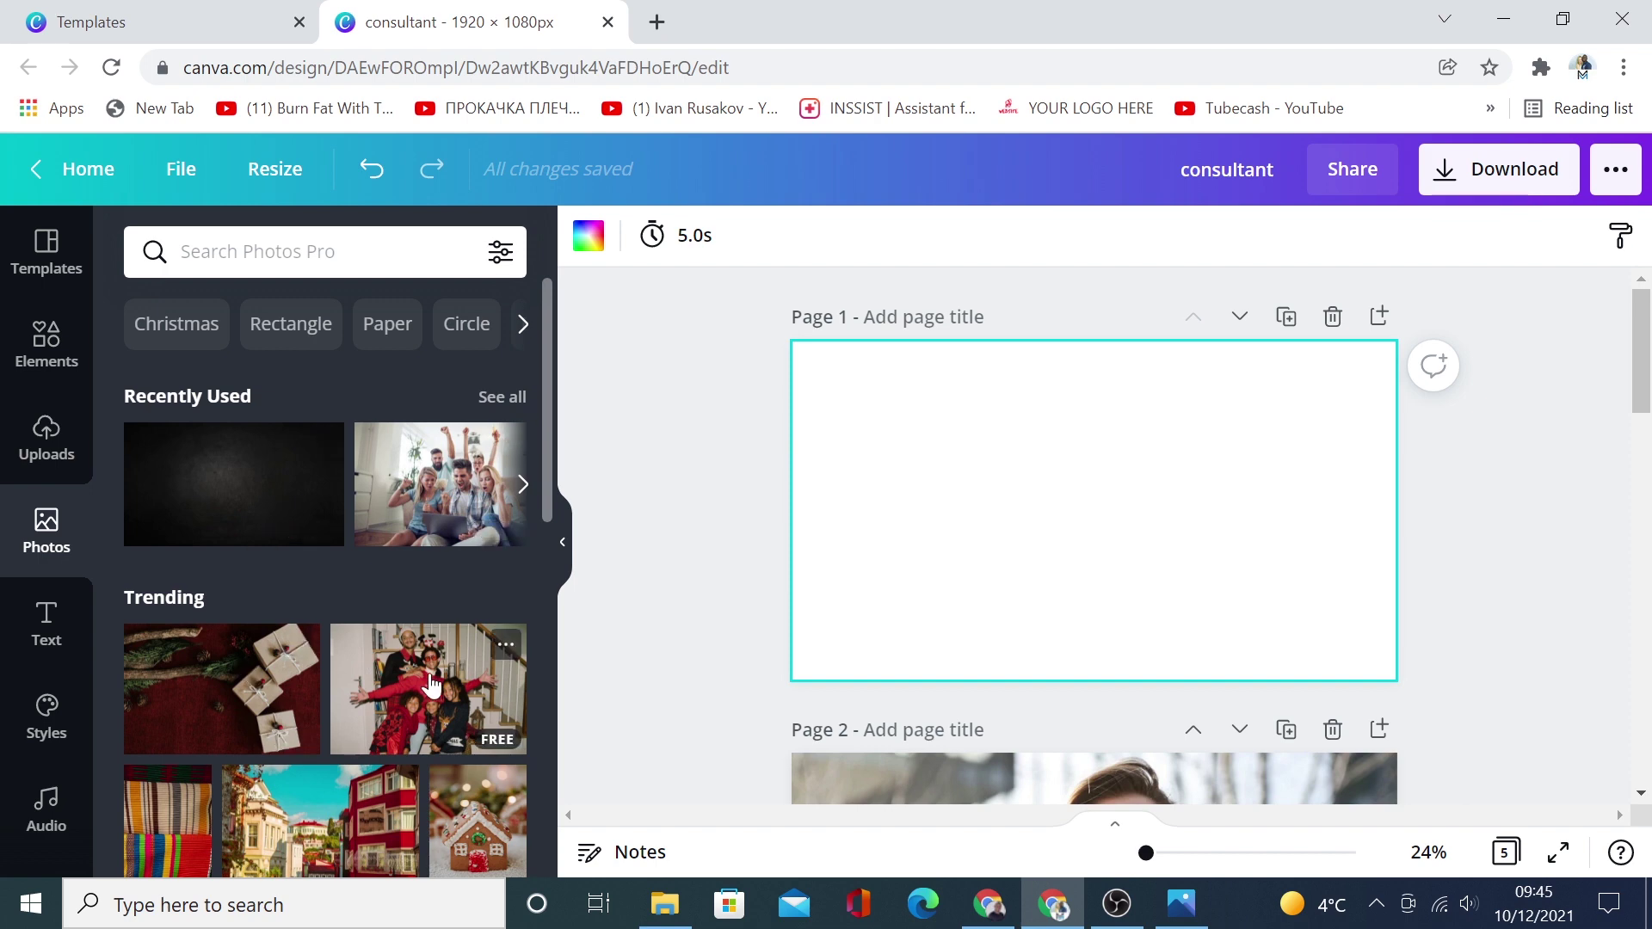
pyautogui.scroll(-10, 432, 686)
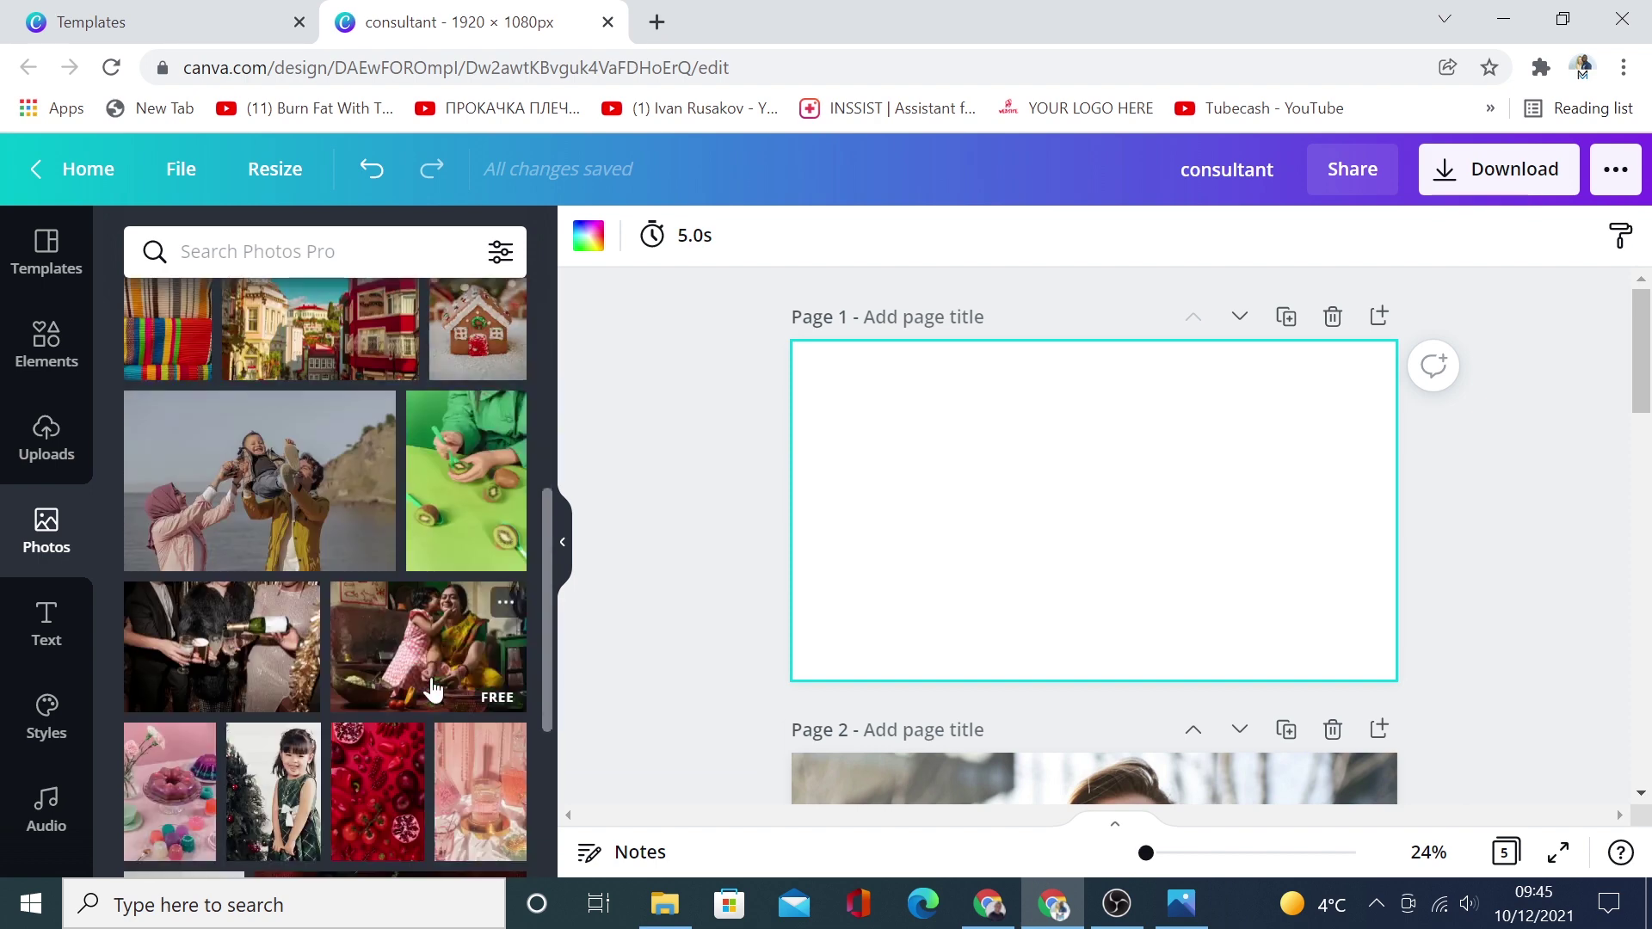
pyautogui.scroll(-10, 432, 689)
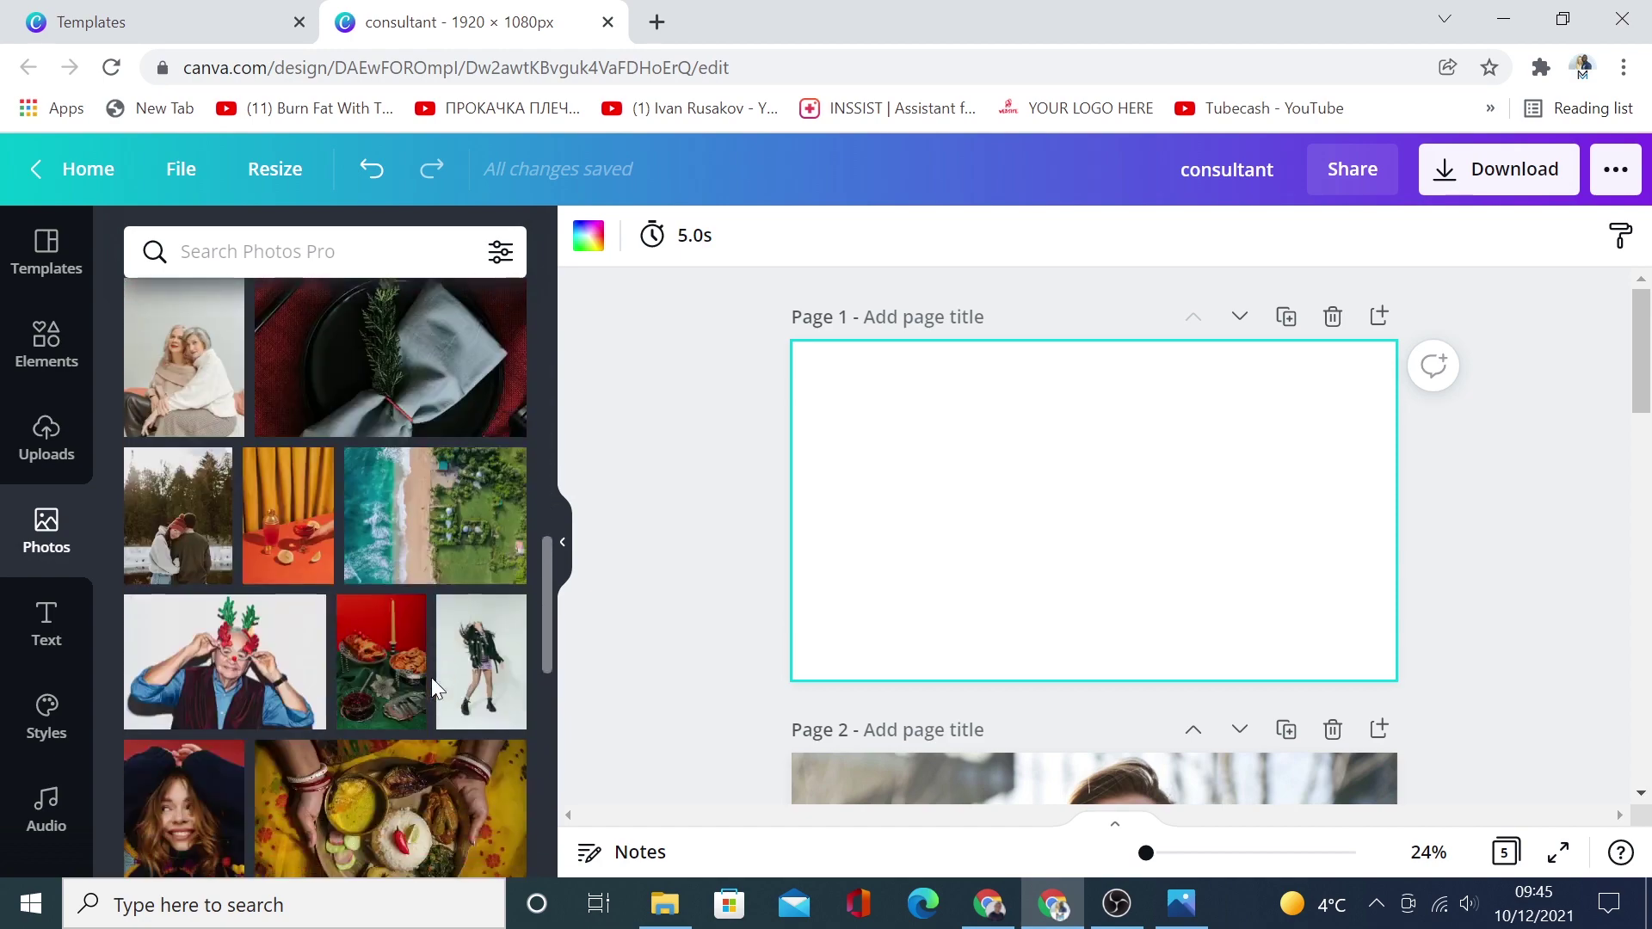
pyautogui.scroll(-5, 431, 680)
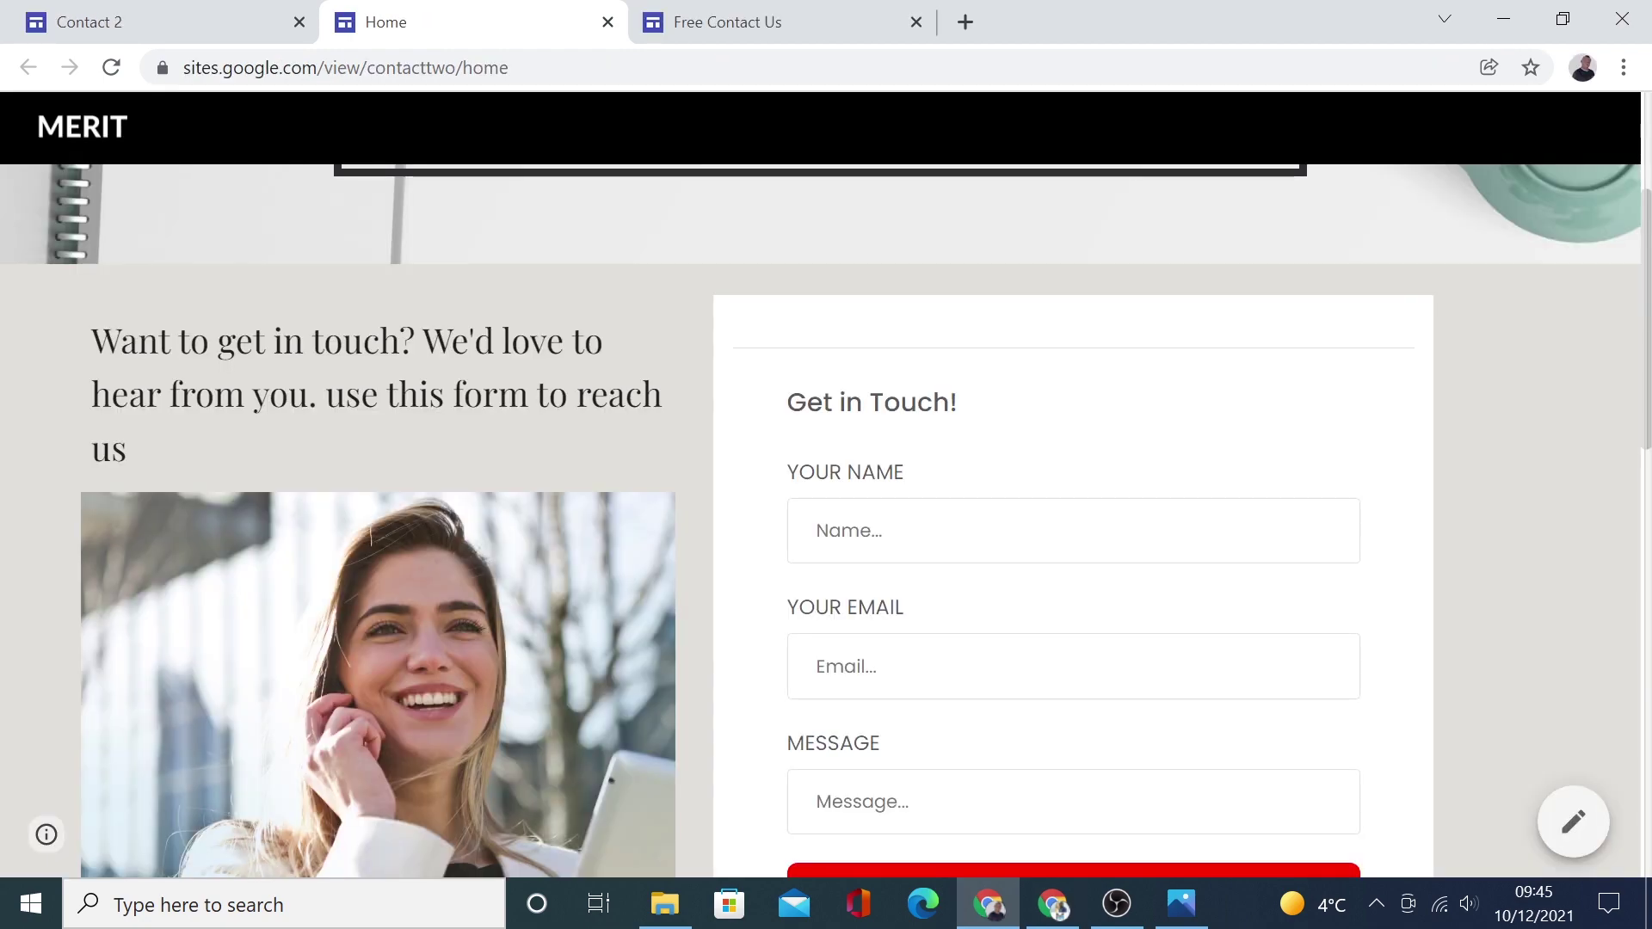
pyautogui.scroll(-2, 826, 517)
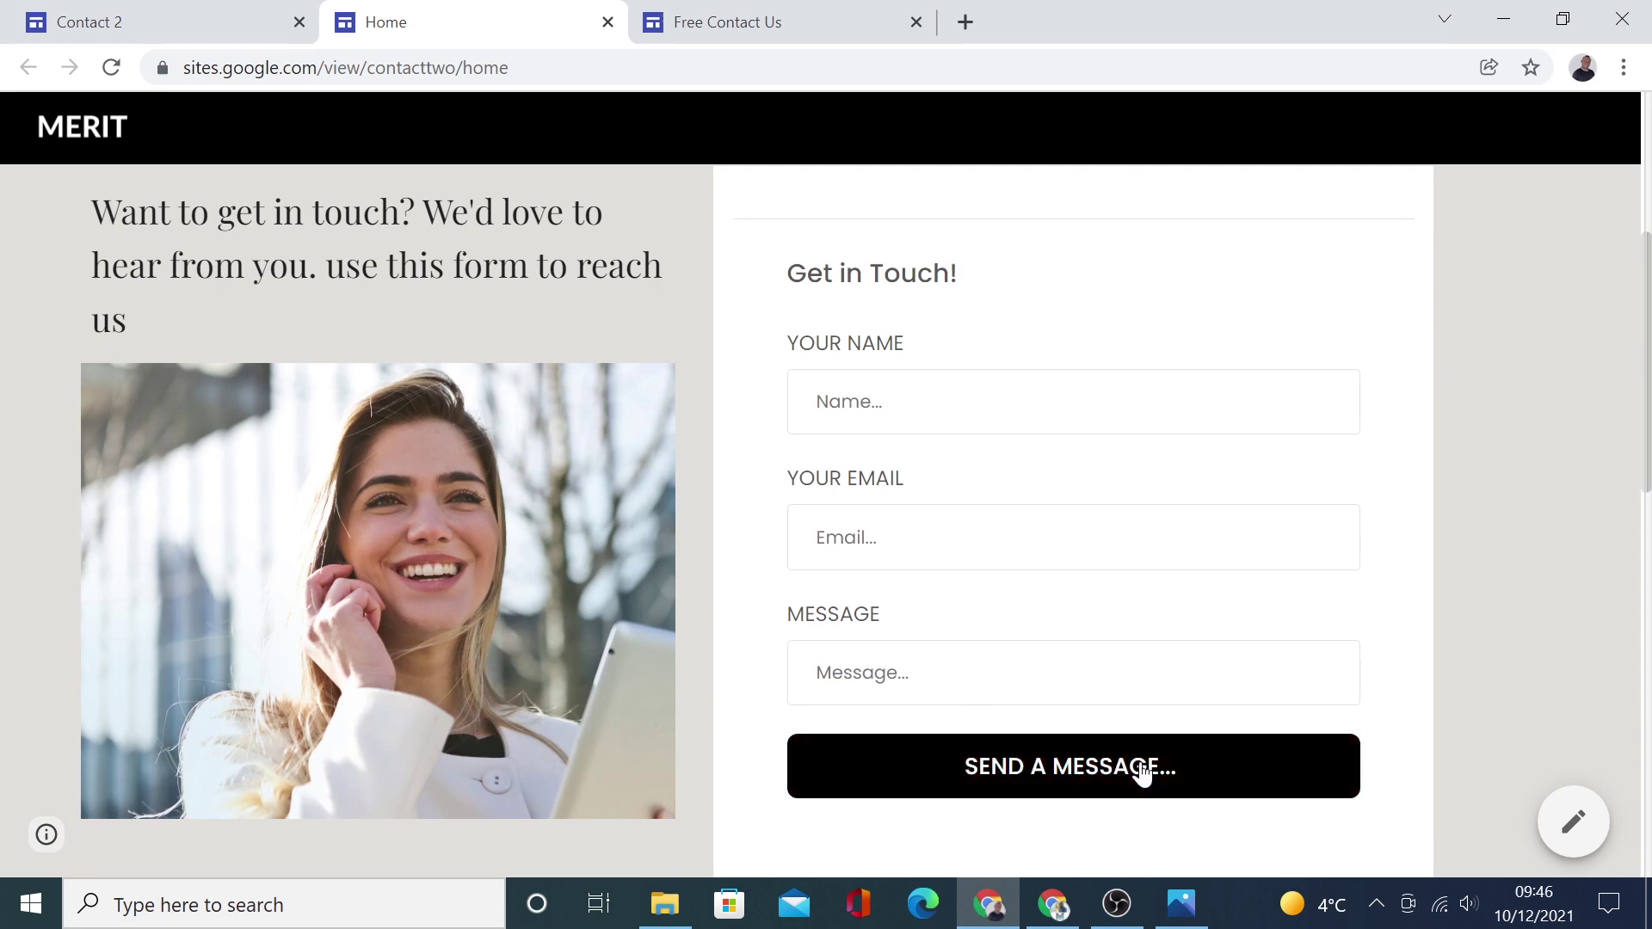
# Check the saved address image, then load the request-code-merit landing page in a new Chrome tab
pyautogui.click(1201, 912)
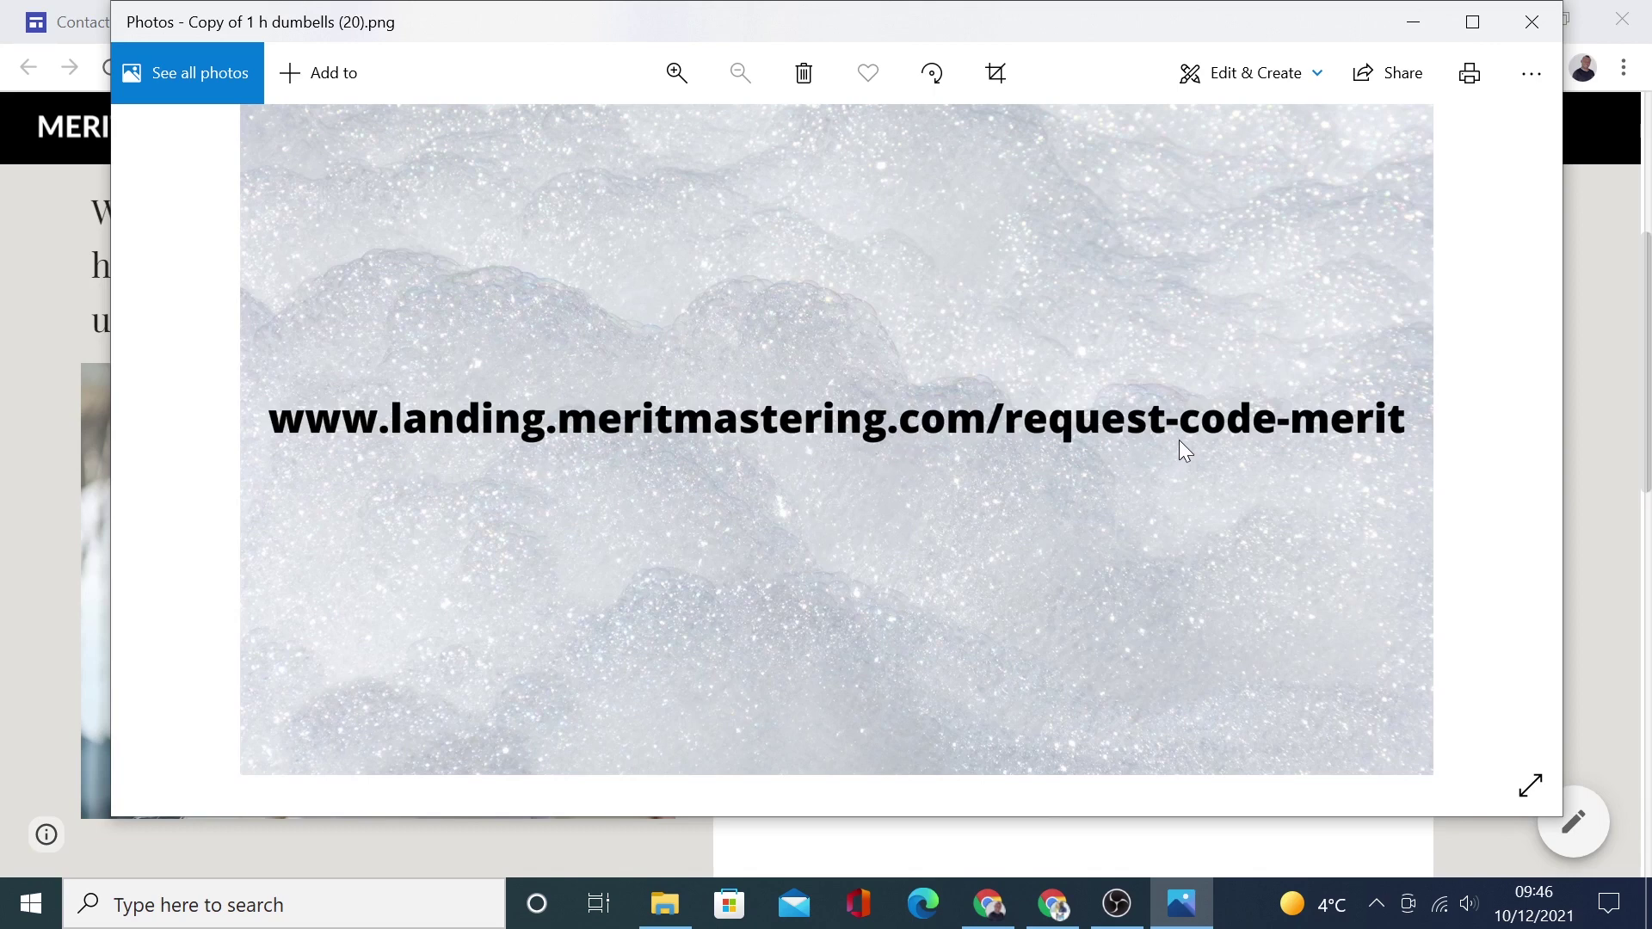
pyautogui.click(1609, 452)
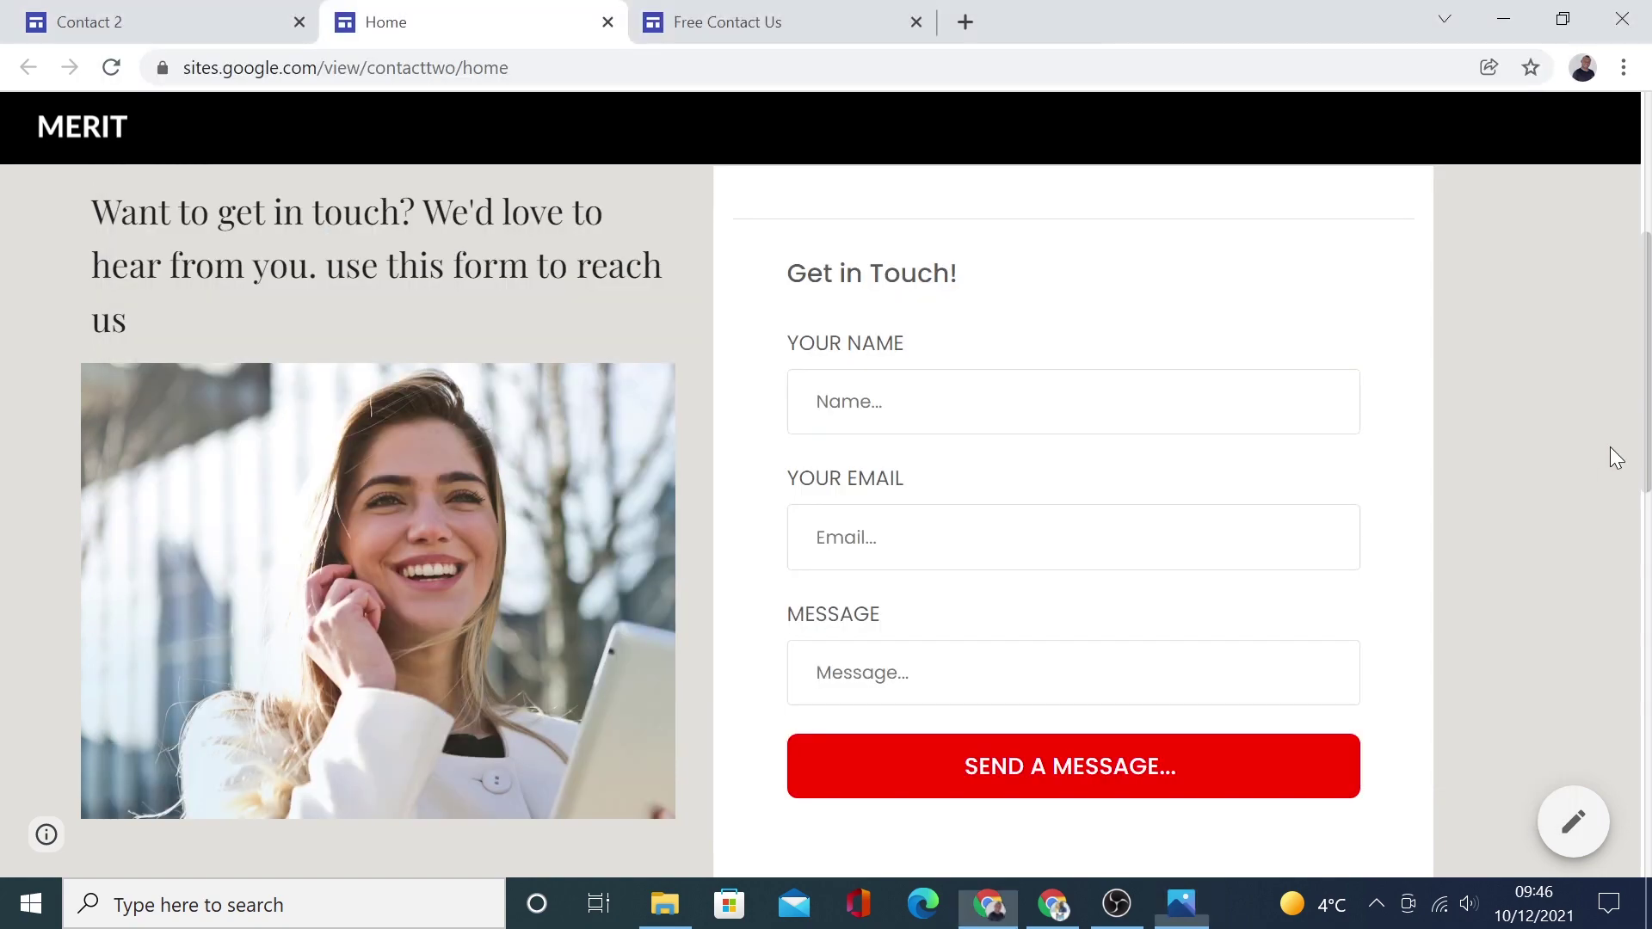
pyautogui.click(965, 22)
pyautogui.write('l')
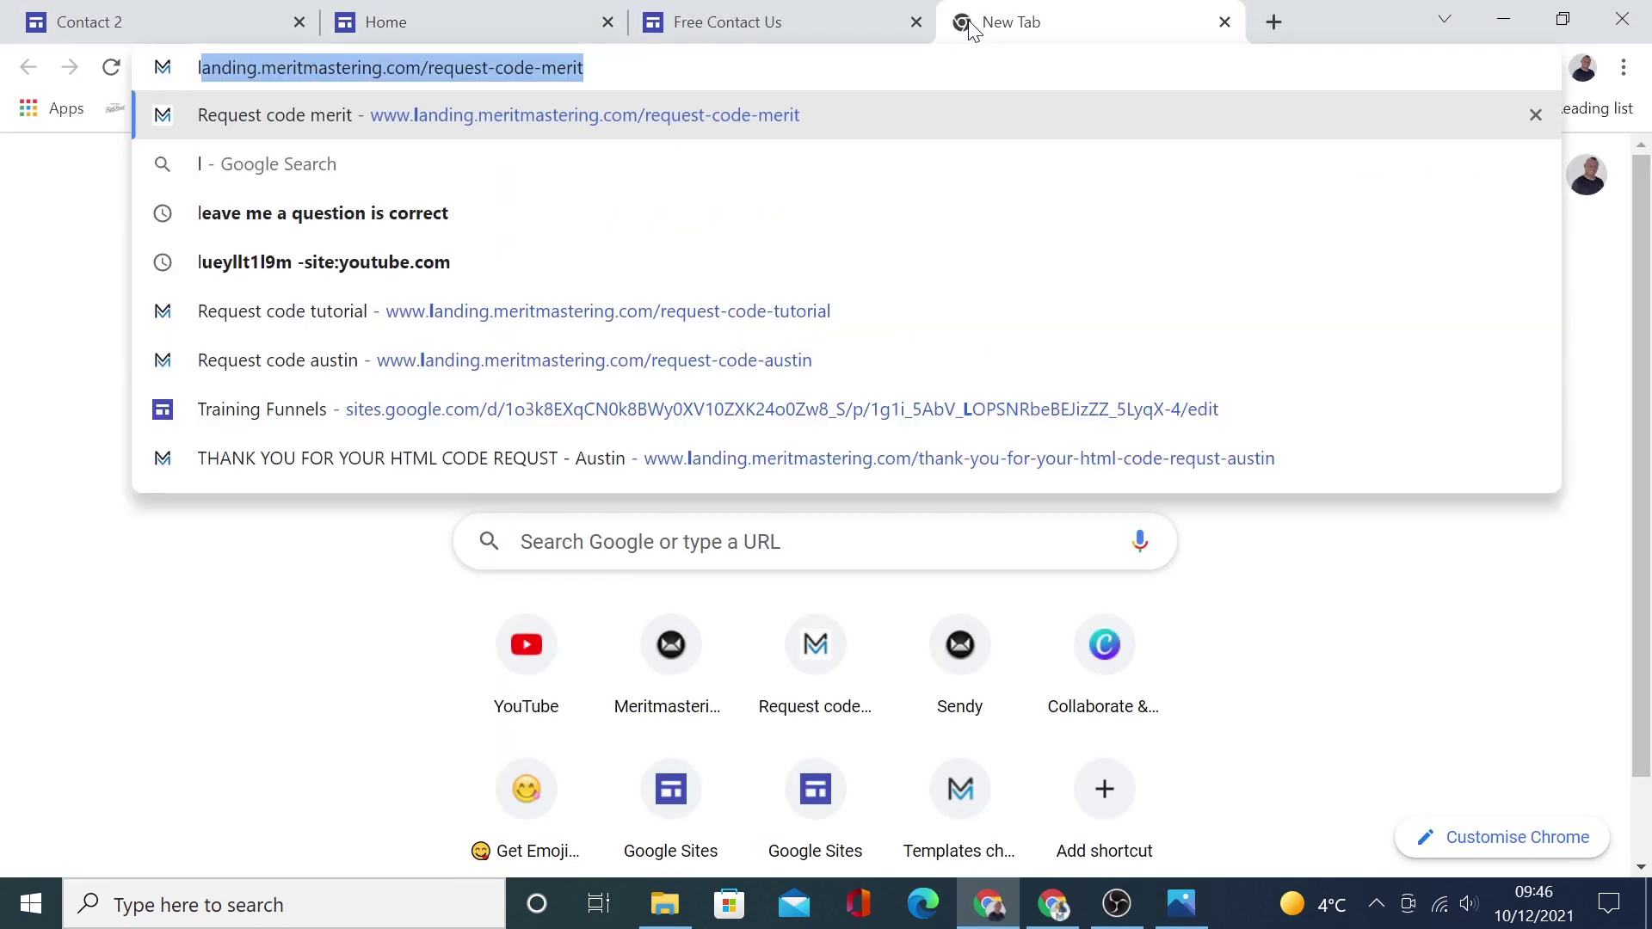
pyautogui.press('Return')
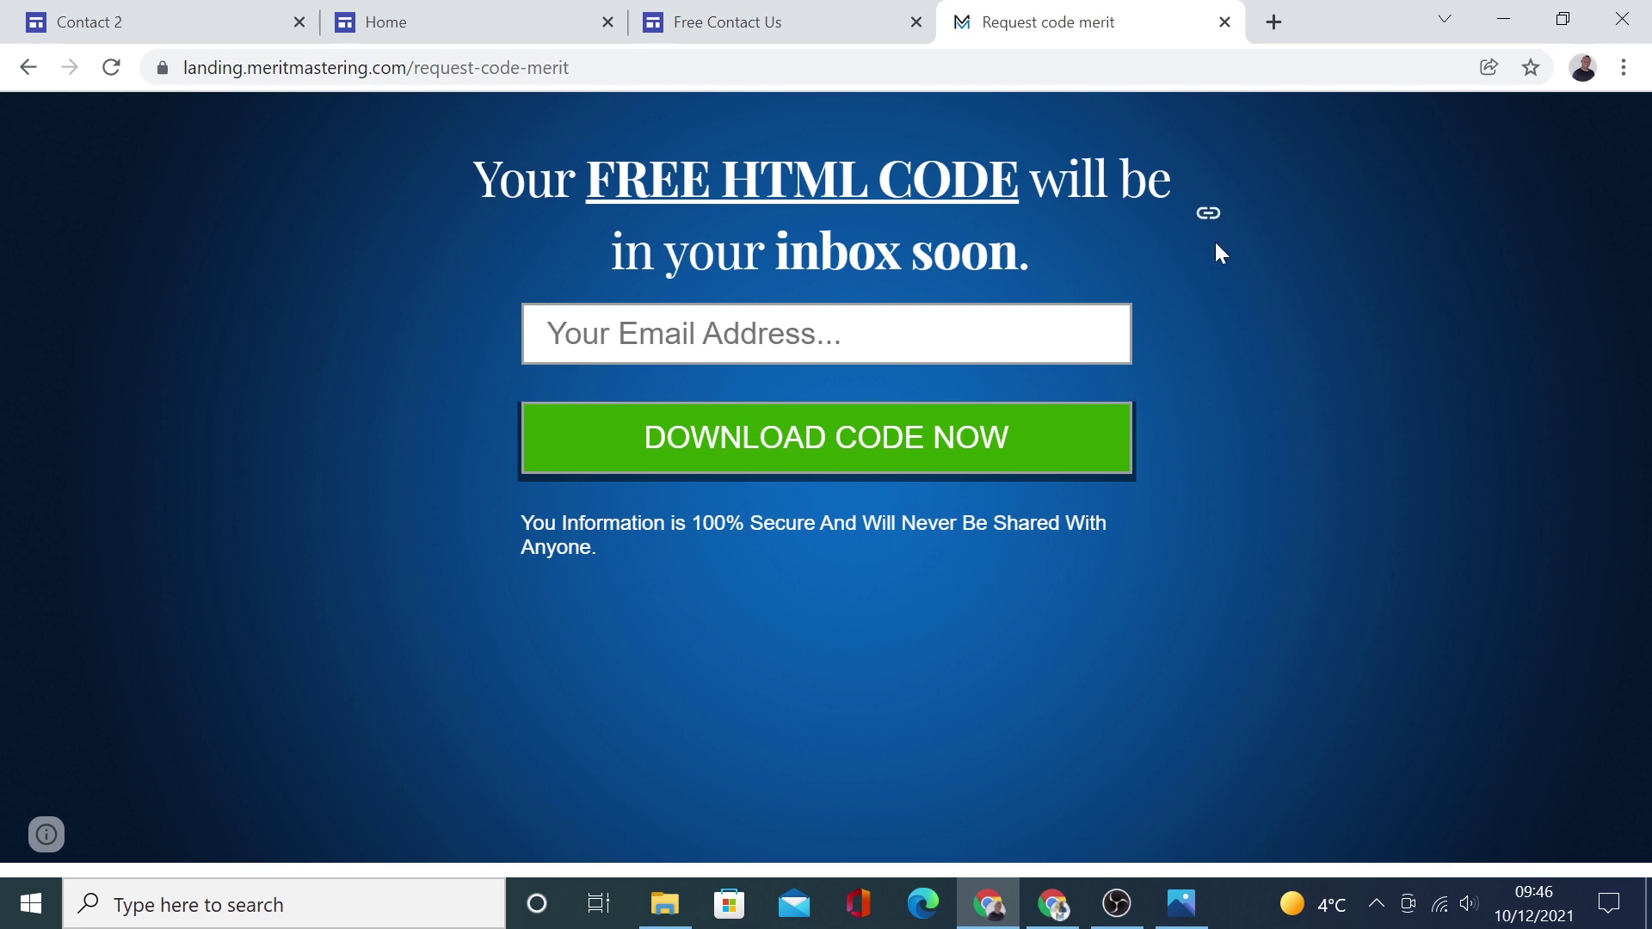
# Switch to the published contacttwo/home tab and scroll through header, form, dark band, map and footer
pyautogui.click(783, 21)
pyautogui.scroll(5, 1205, 594)
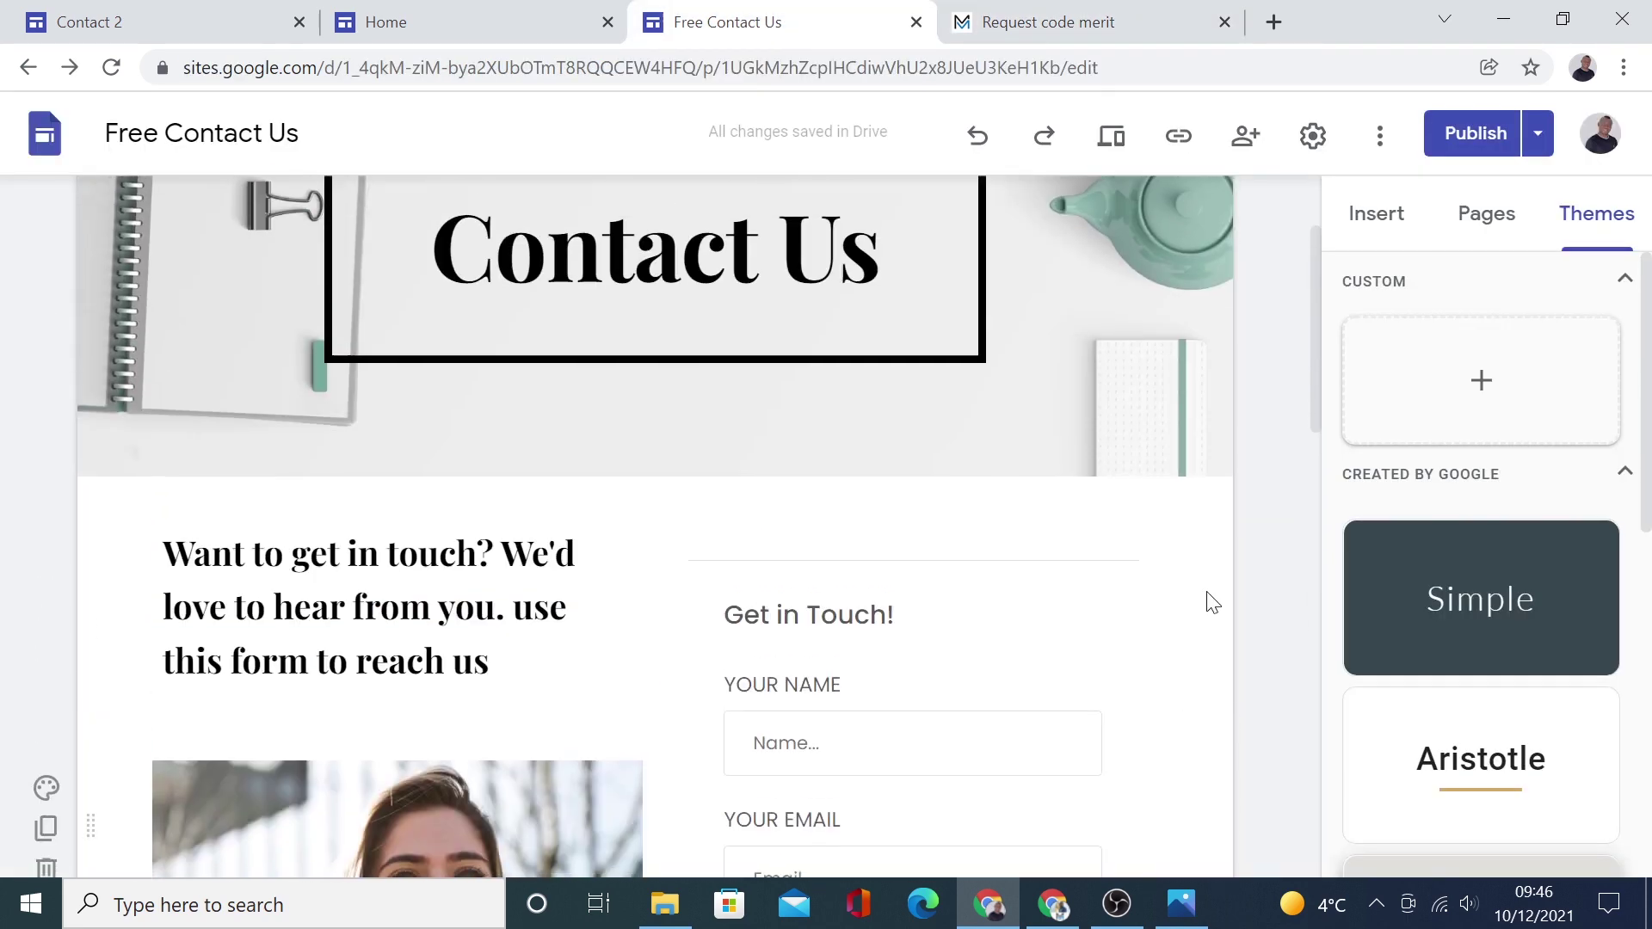
pyautogui.scroll(3, 1210, 600)
pyautogui.hotkey('ctrl', 'shift', 'Tab')
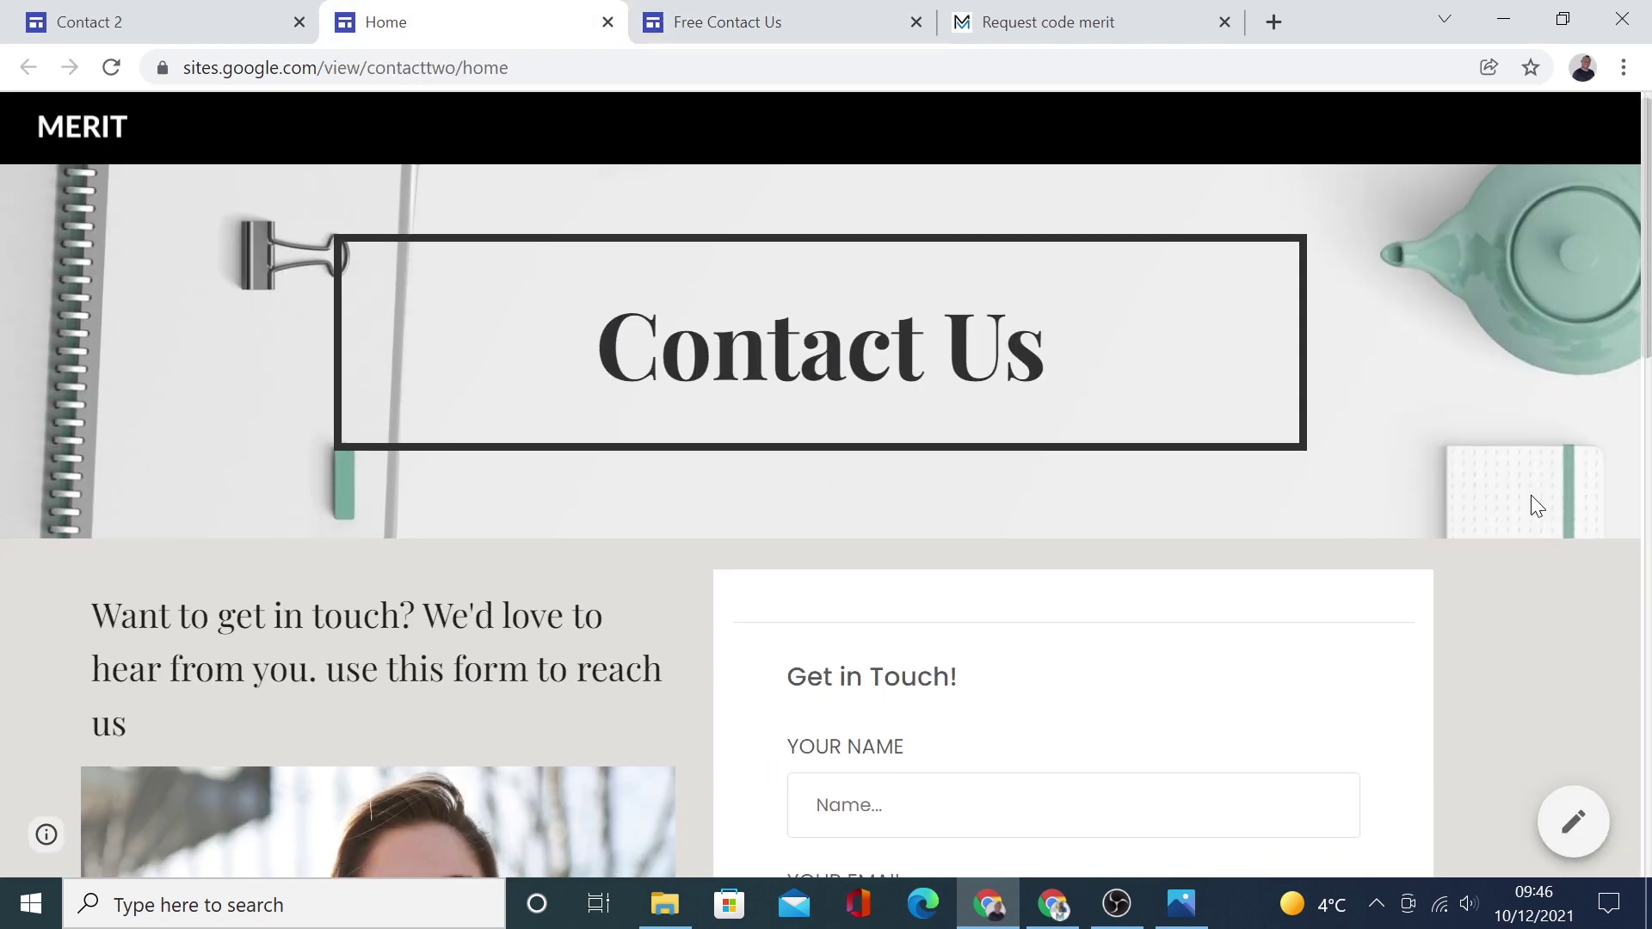
pyautogui.scroll(-4, 1530, 495)
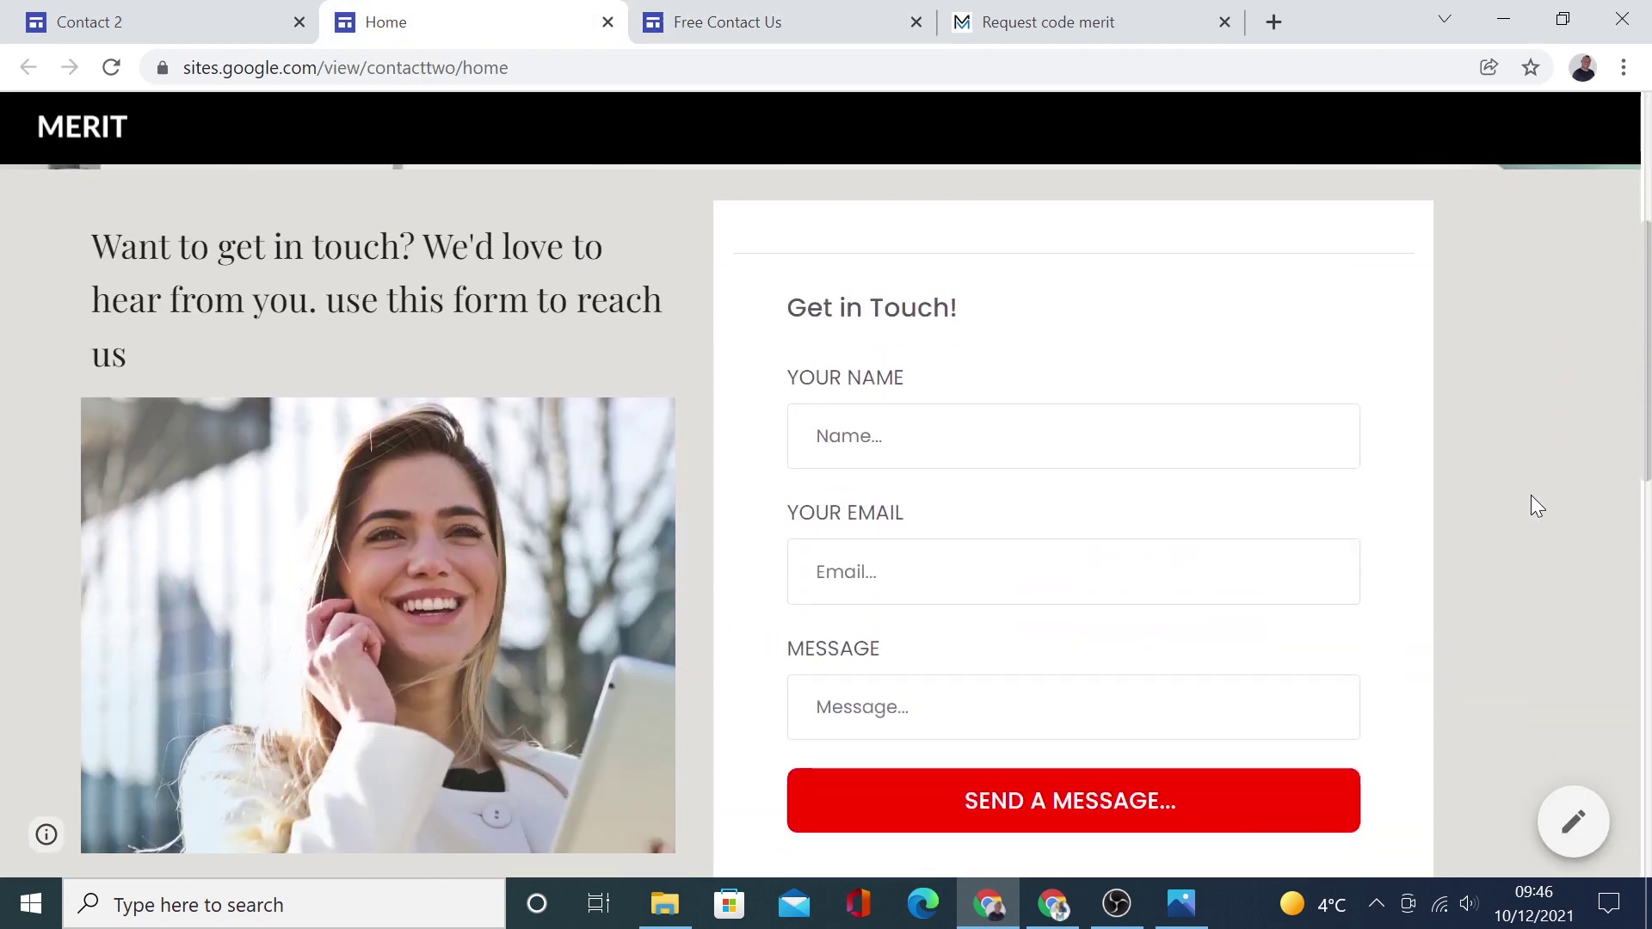
pyautogui.scroll(-3, 1531, 496)
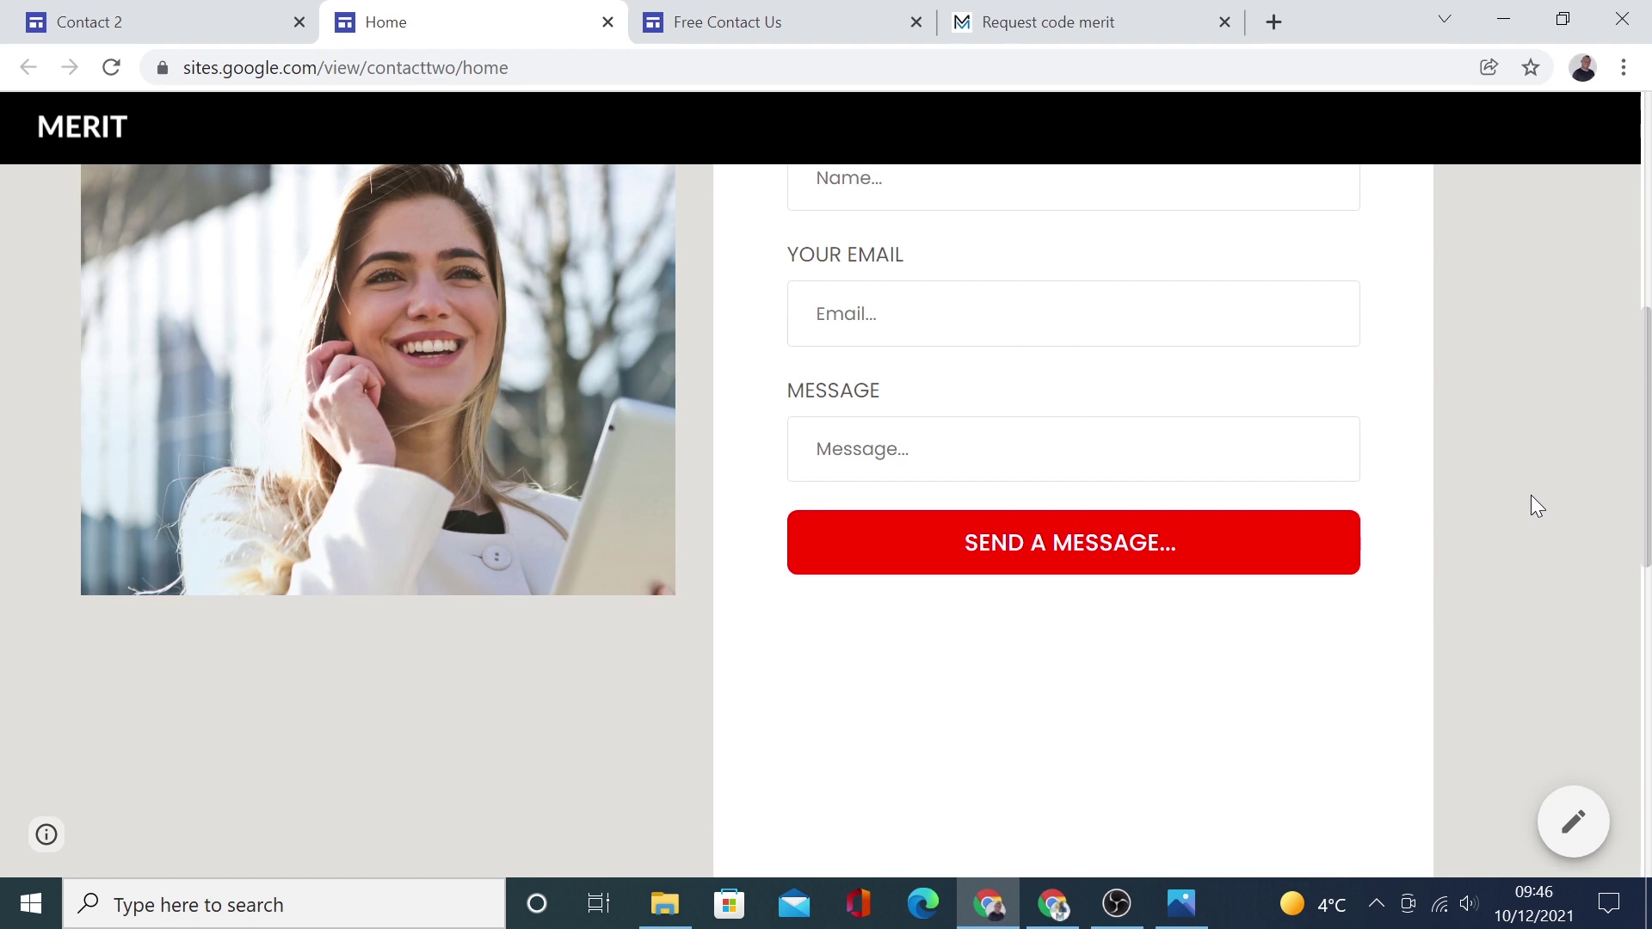
pyautogui.scroll(-6, 1530, 496)
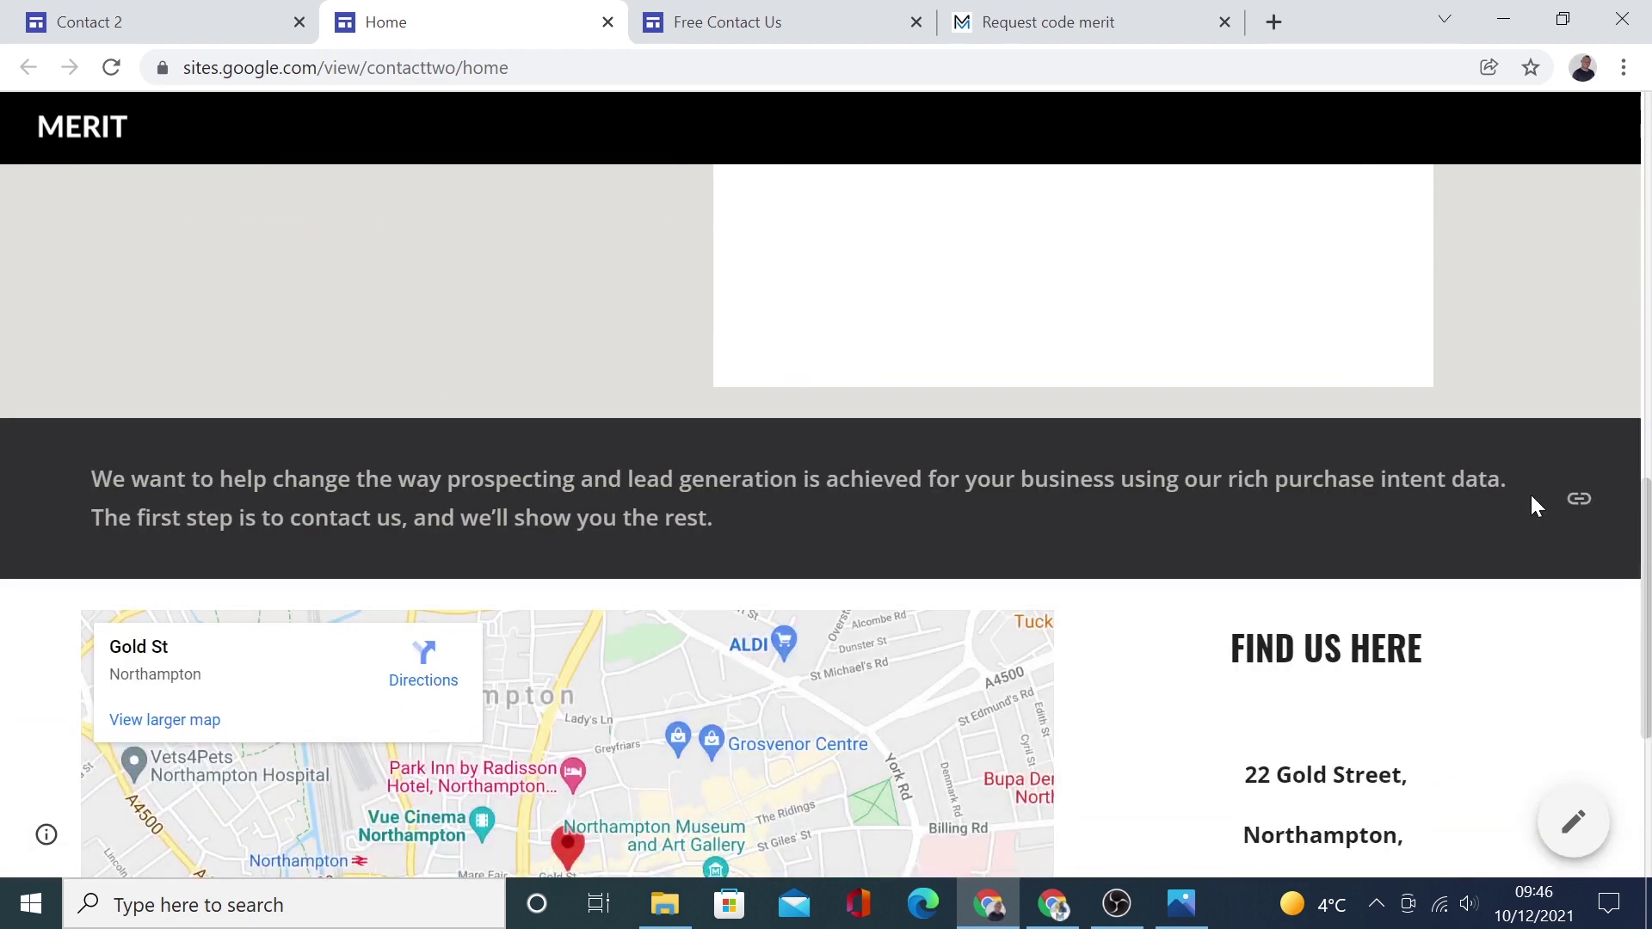
pyautogui.scroll(-5, 1531, 497)
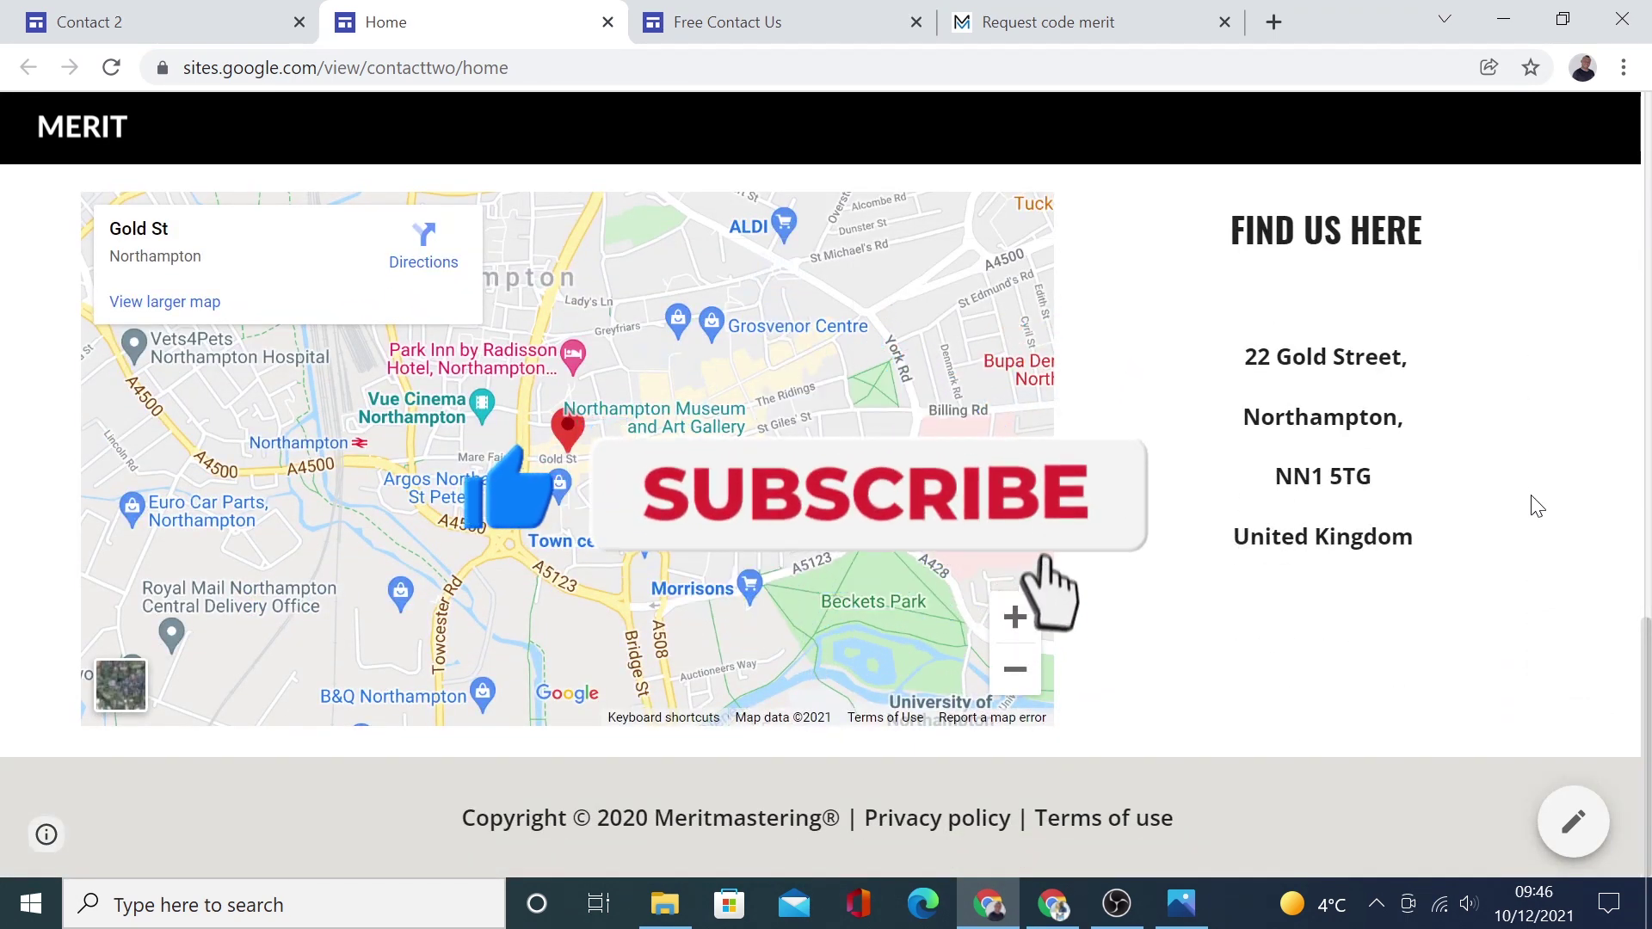
pyautogui.scroll(10, 1537, 506)
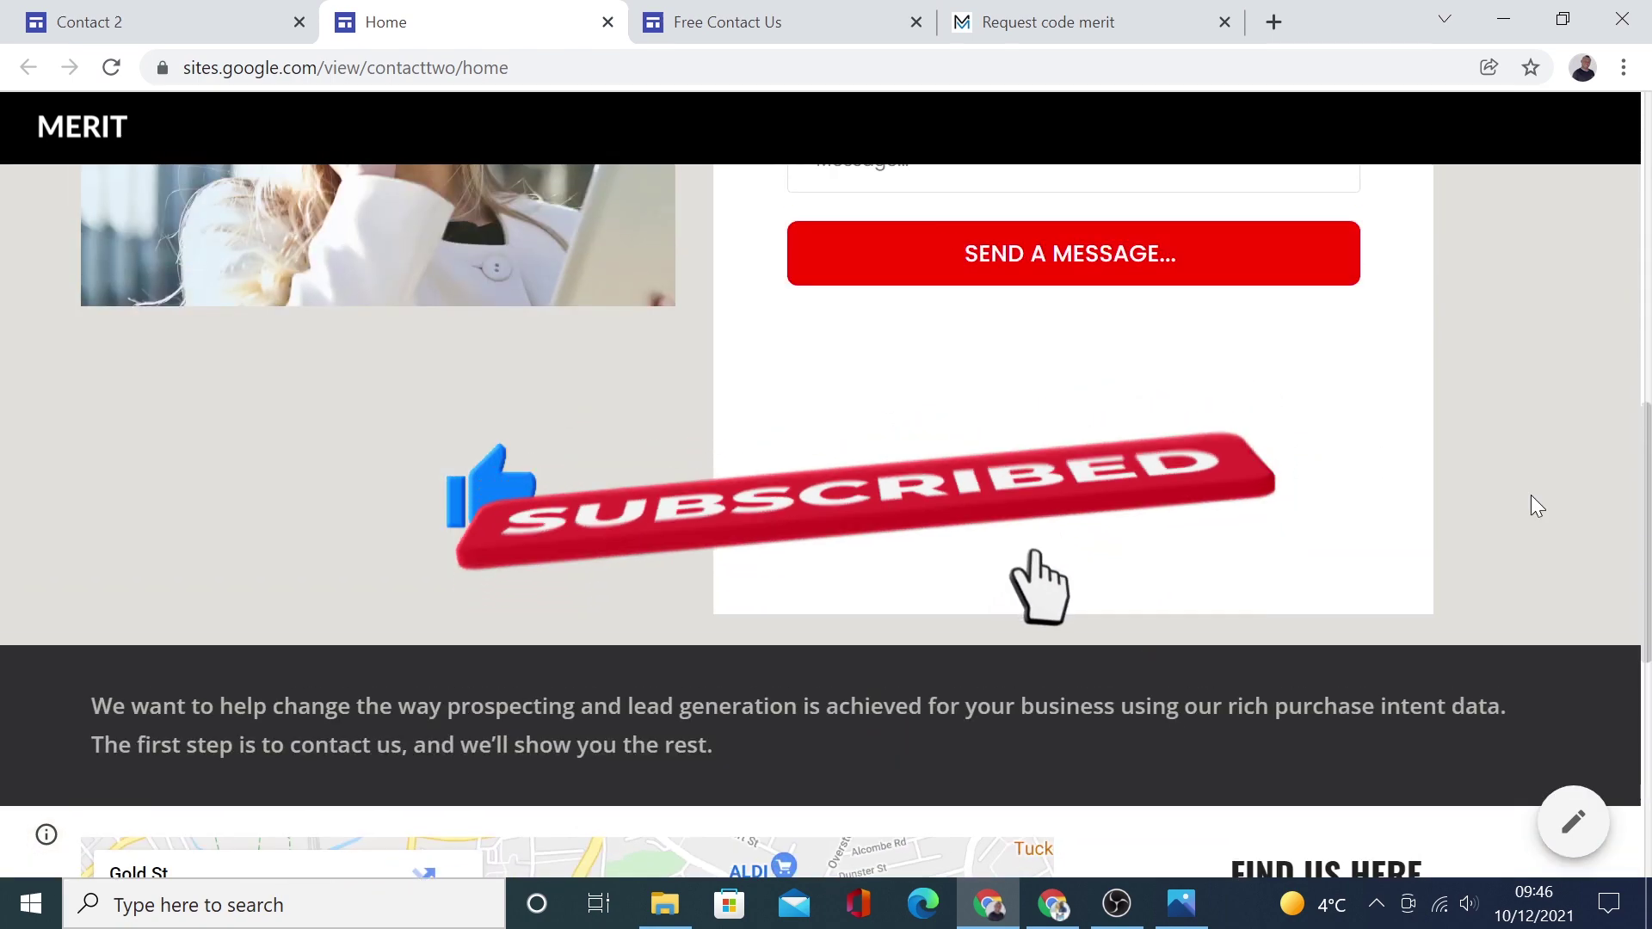
pyautogui.scroll(4, 1532, 497)
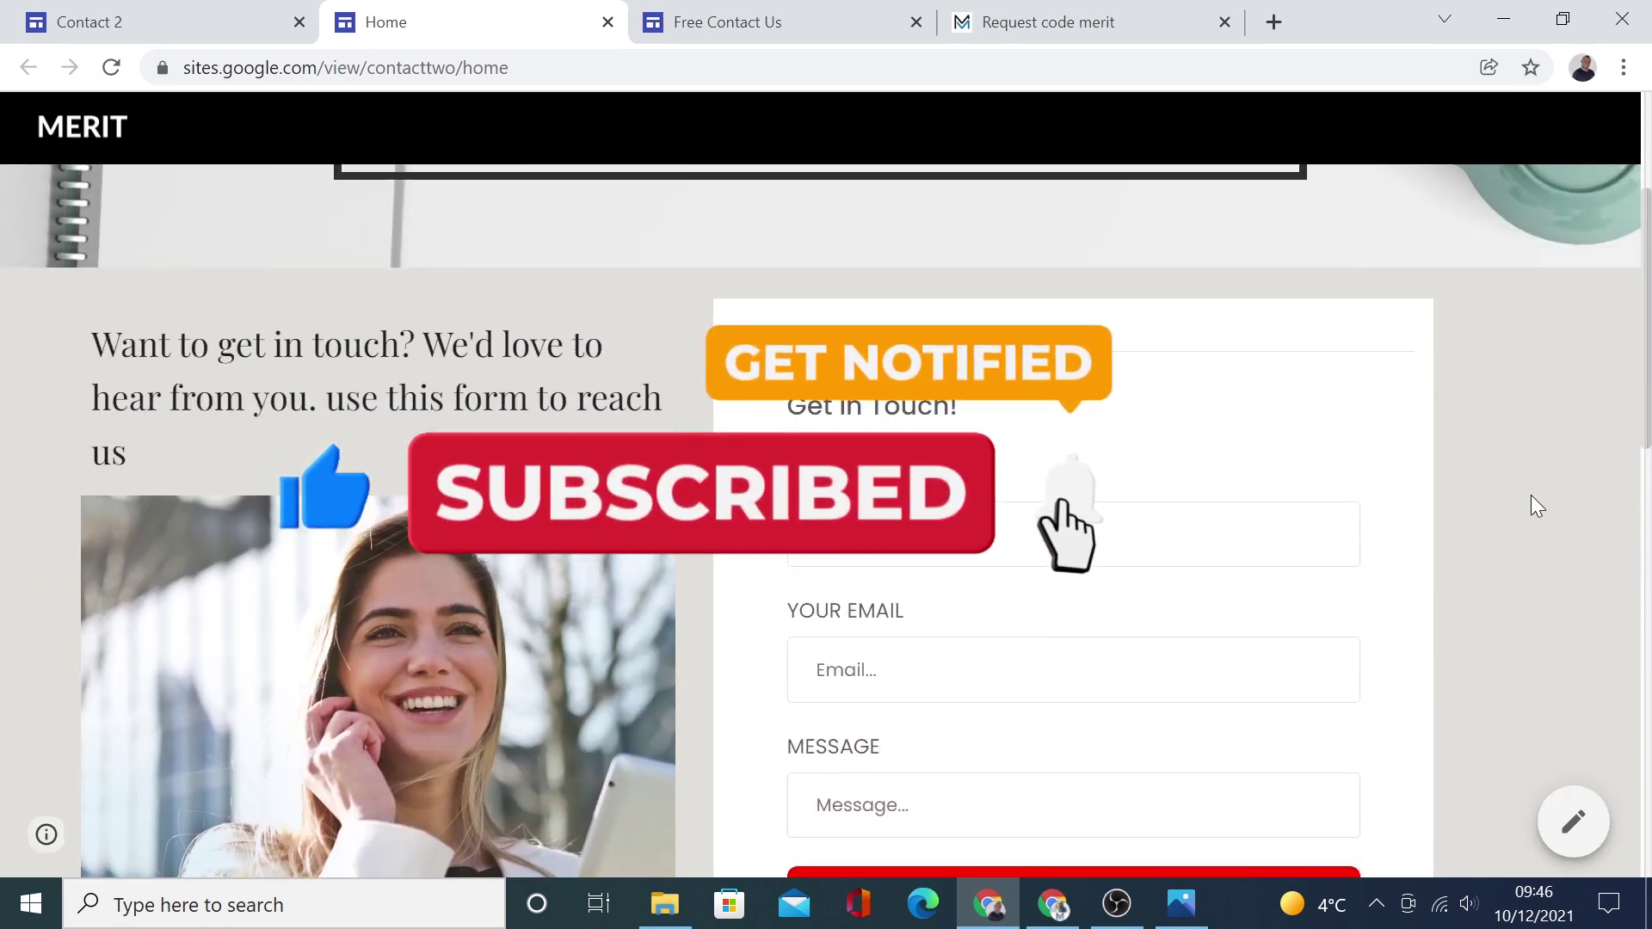
pyautogui.scroll(3, 1537, 506)
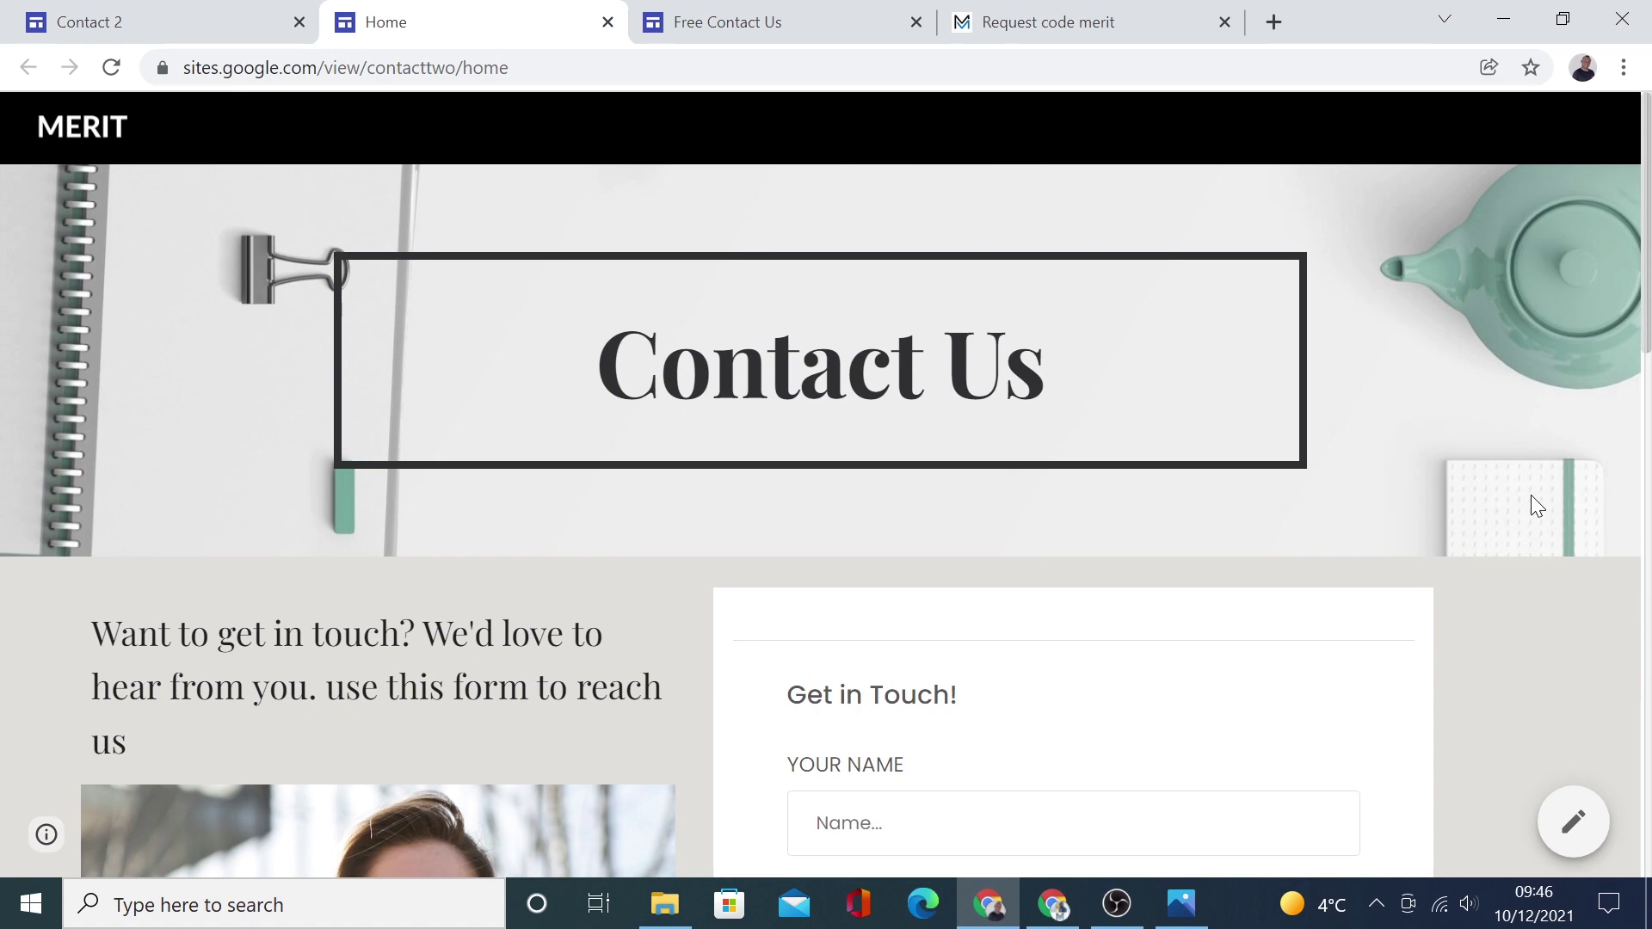
pyautogui.scroll(-4, 1531, 494)
pyautogui.scroll(4, 1531, 494)
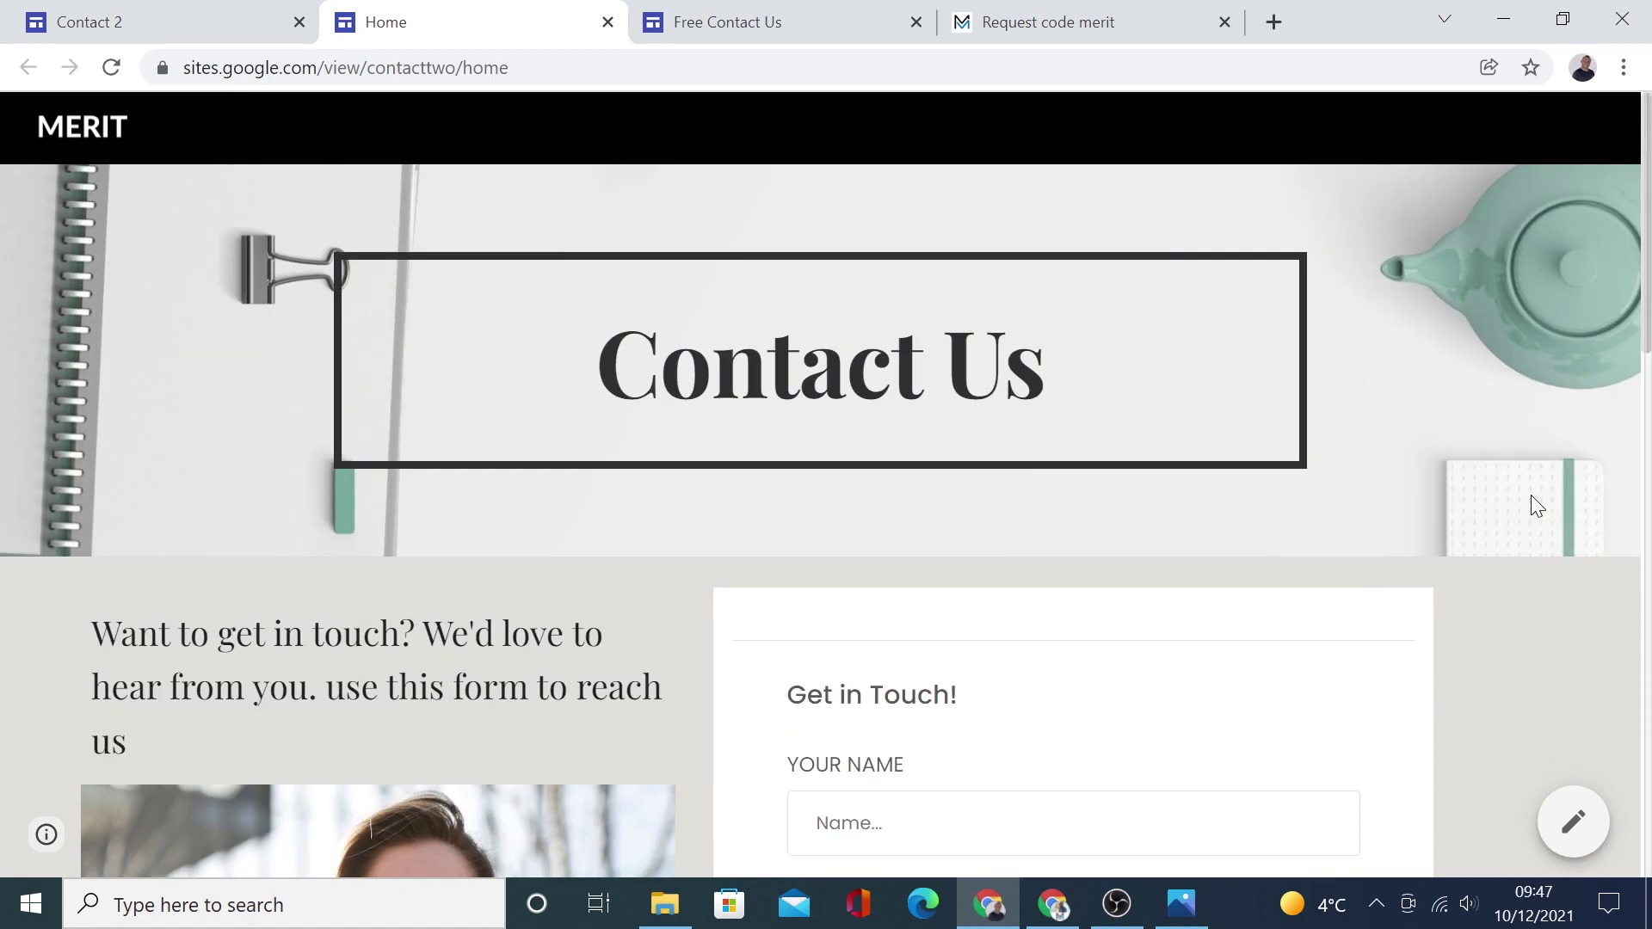